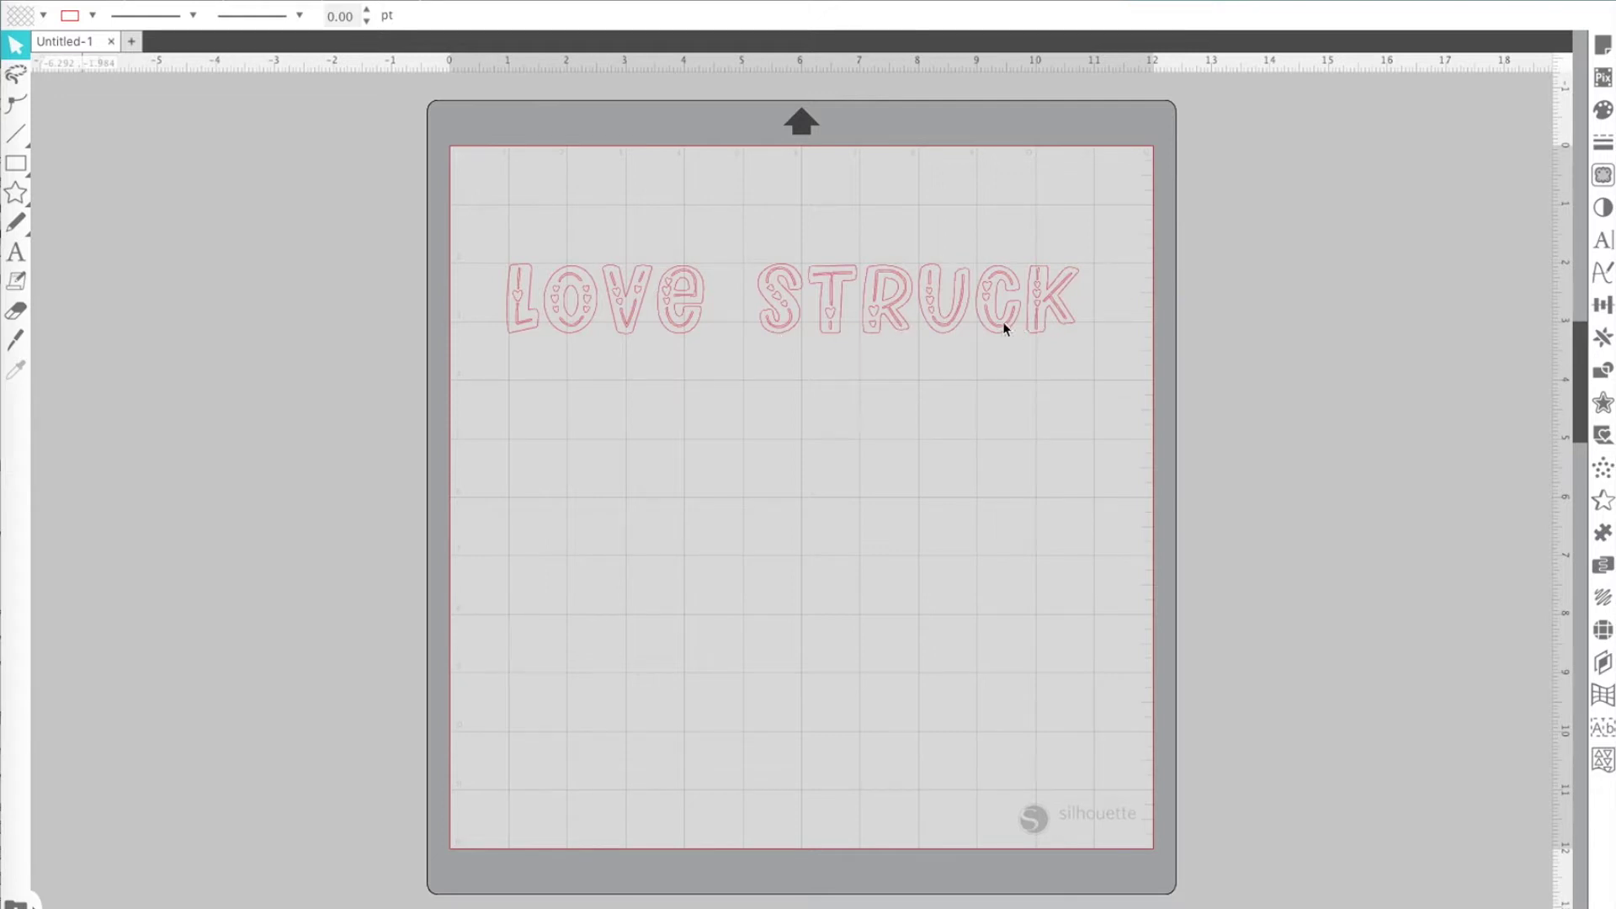
Step: Start a text entry on the mat and pick the Love Struck font in the Text Style panel
{"action": "left_click", "coordinate": [15, 251]}
{"action": "left_click", "coordinate": [509, 458]}
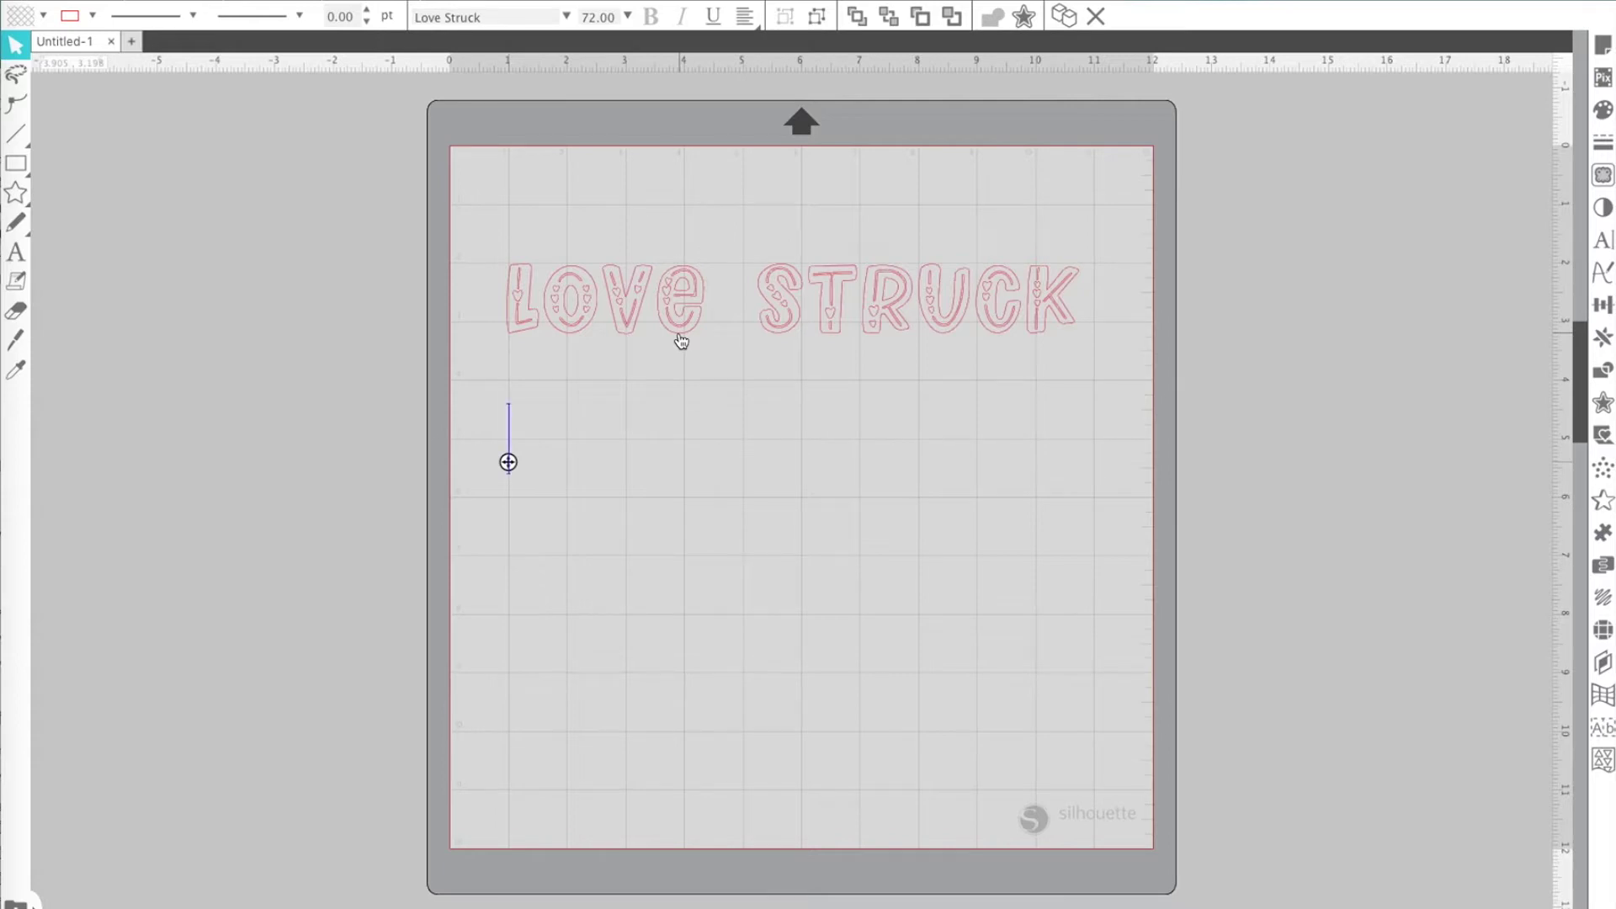
{"action": "left_click", "coordinate": [1602, 242]}
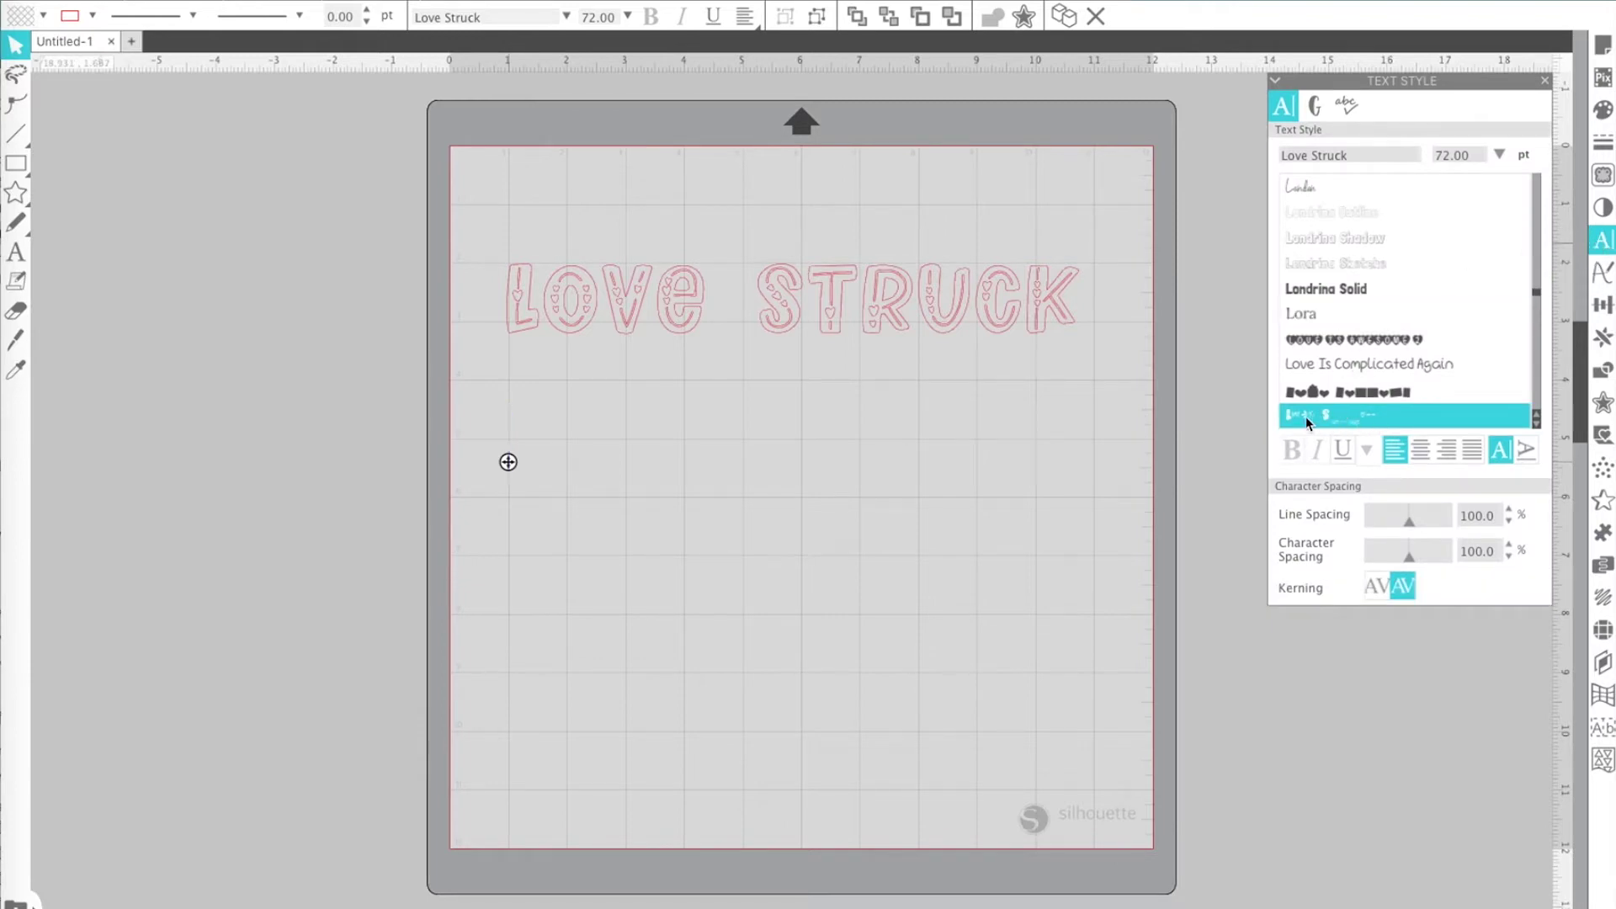
{"action": "left_click", "coordinate": [1353, 418]}
{"action": "left_click", "coordinate": [509, 454]}
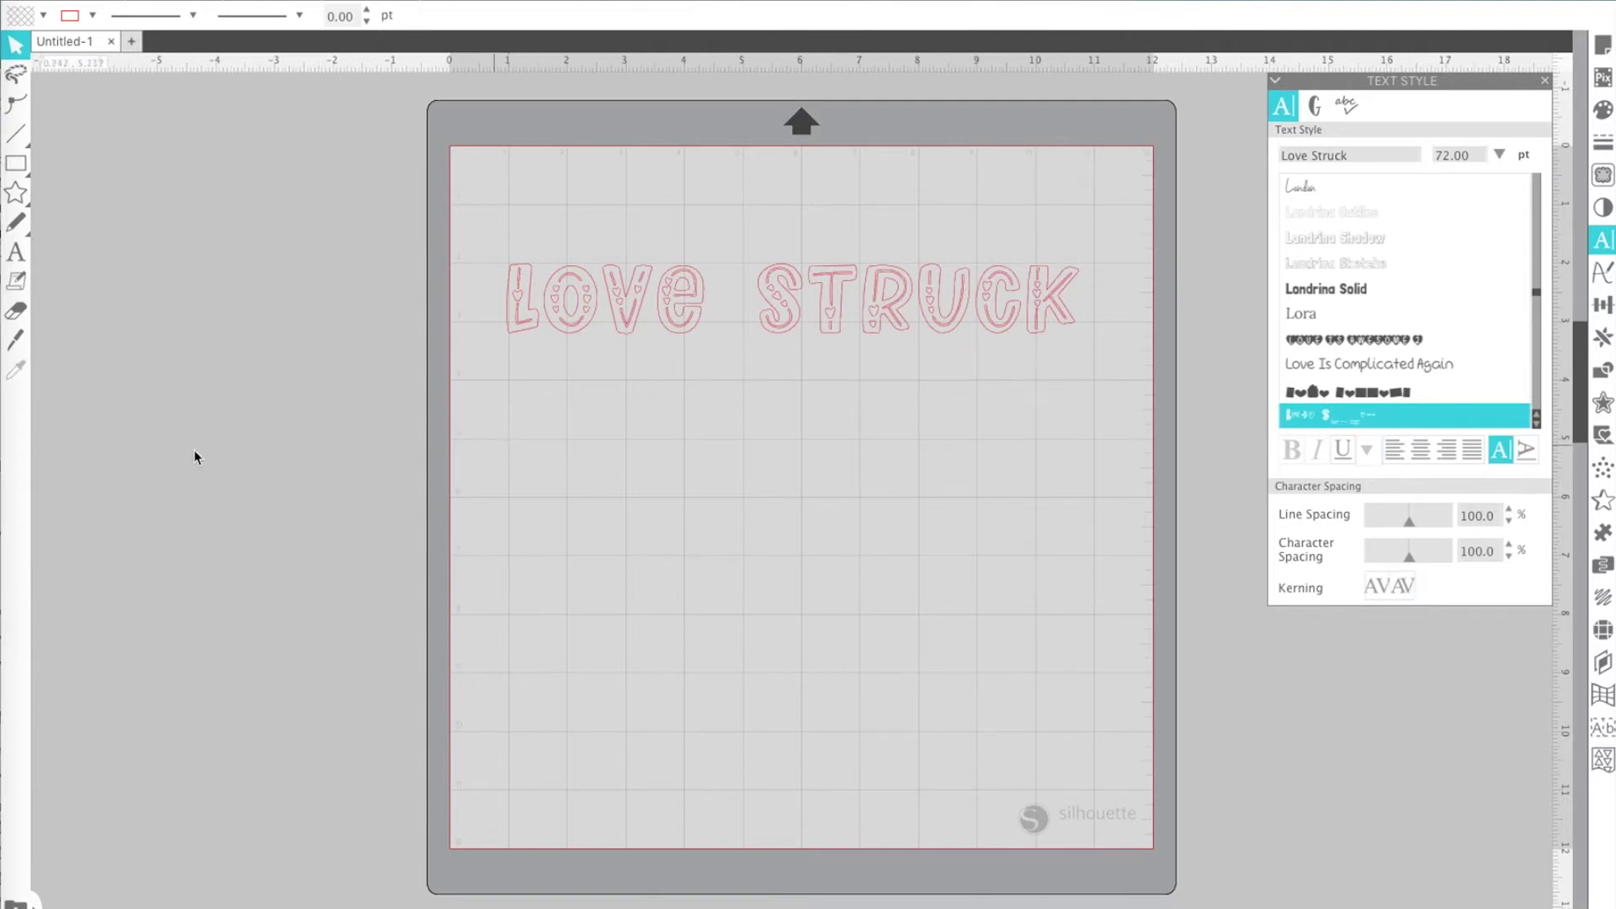
{"action": "left_click", "coordinate": [16, 253]}
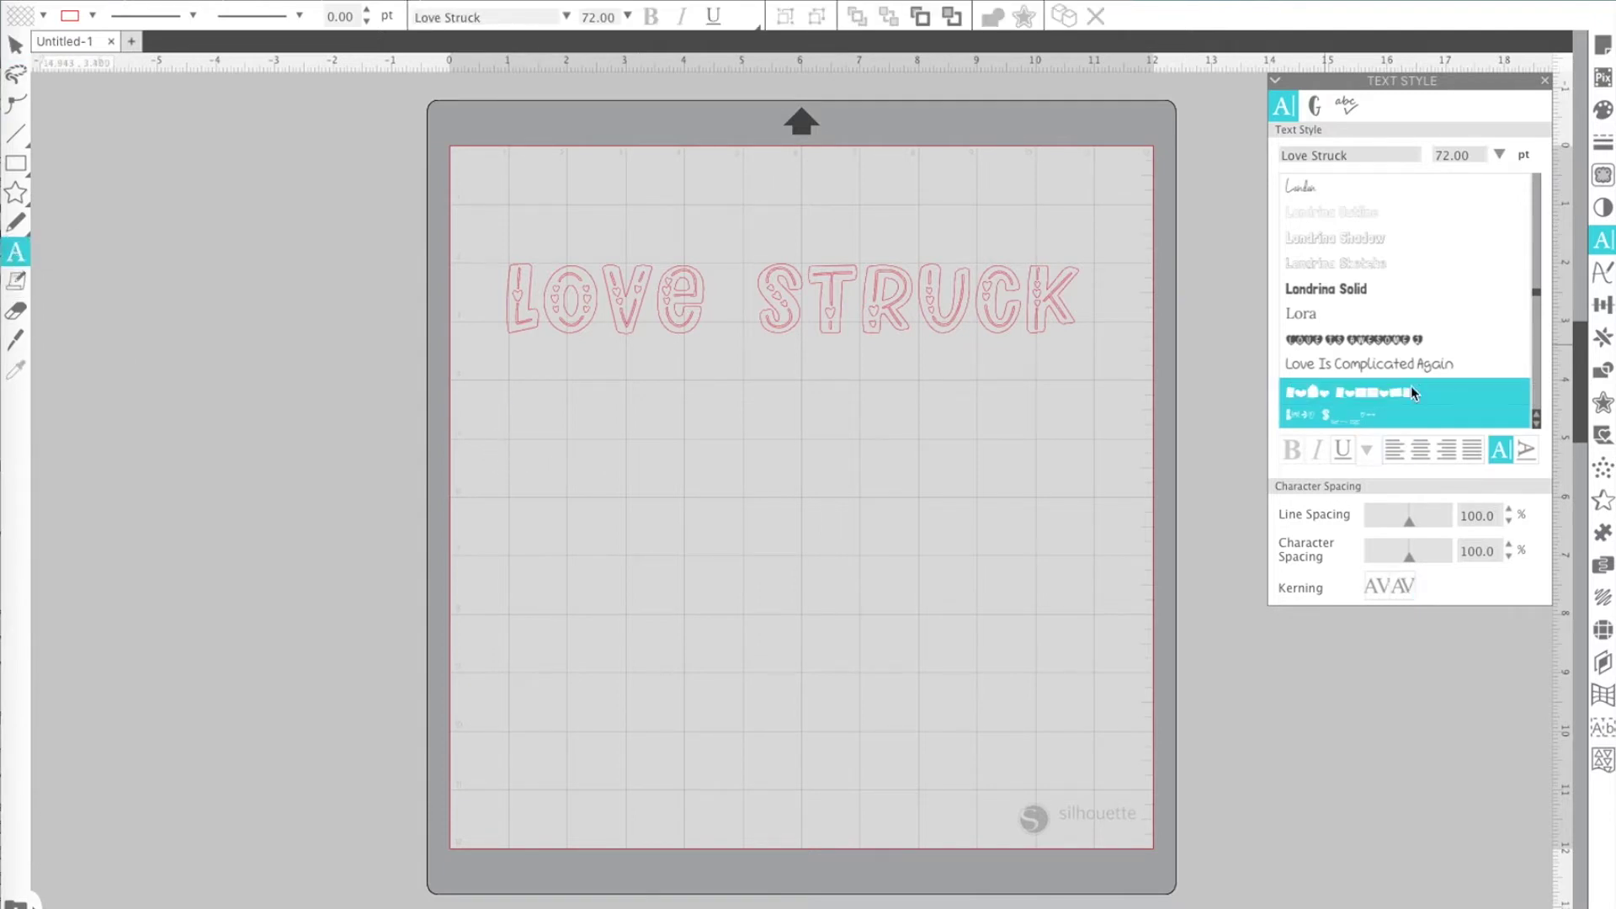
{"action": "left_click", "coordinate": [1384, 418]}
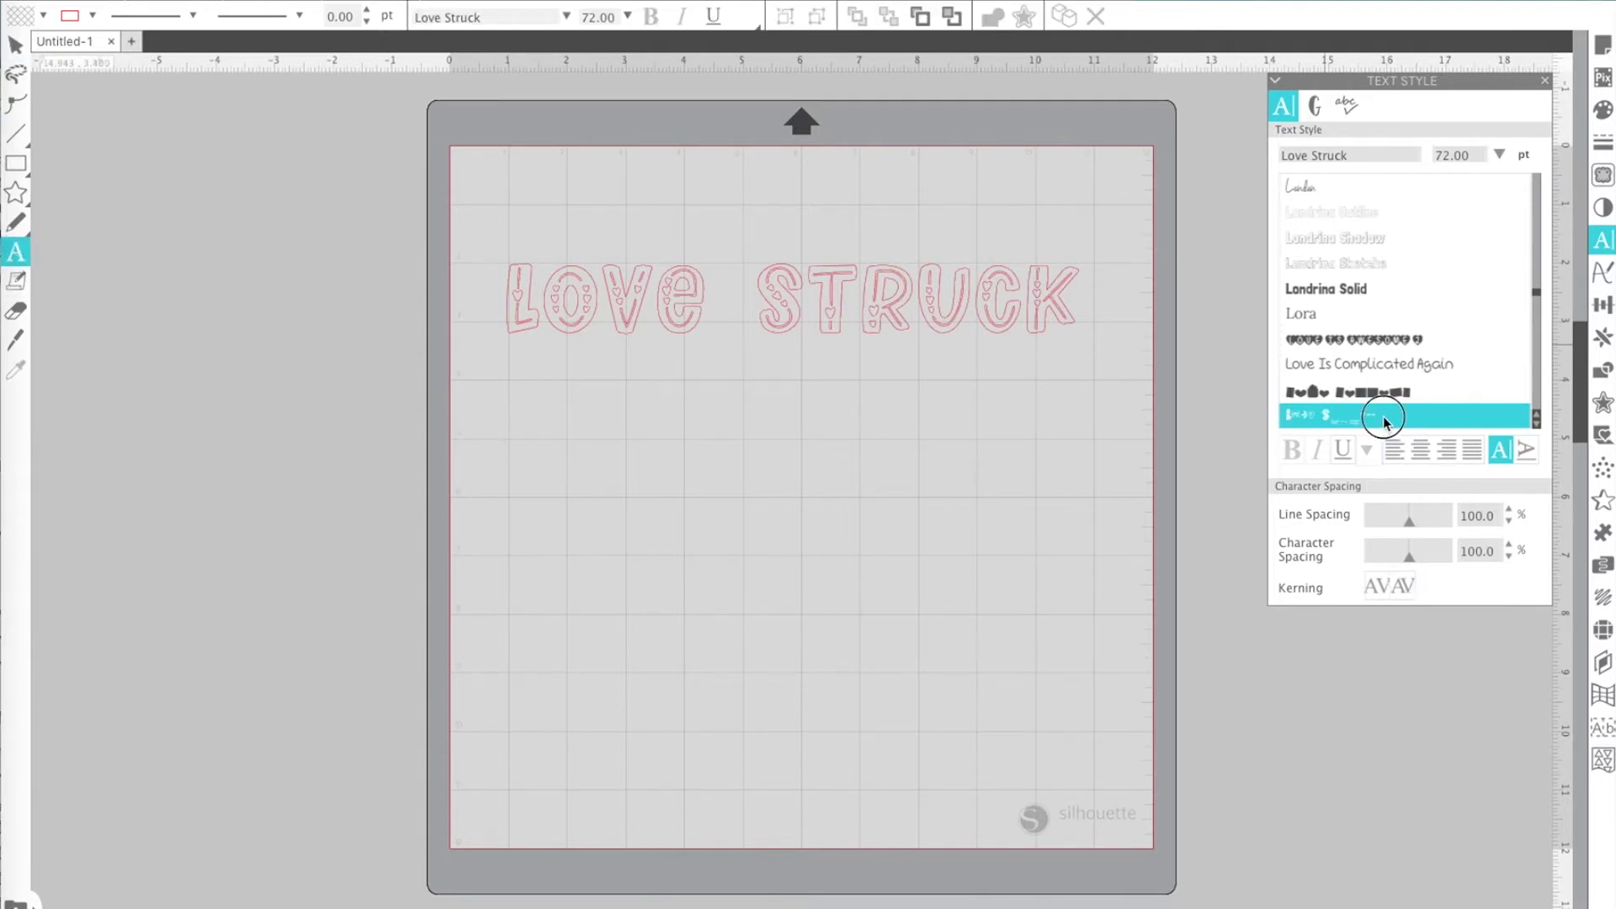
{"action": "left_click", "coordinate": [558, 525]}
{"action": "key", "text": "Escape"}
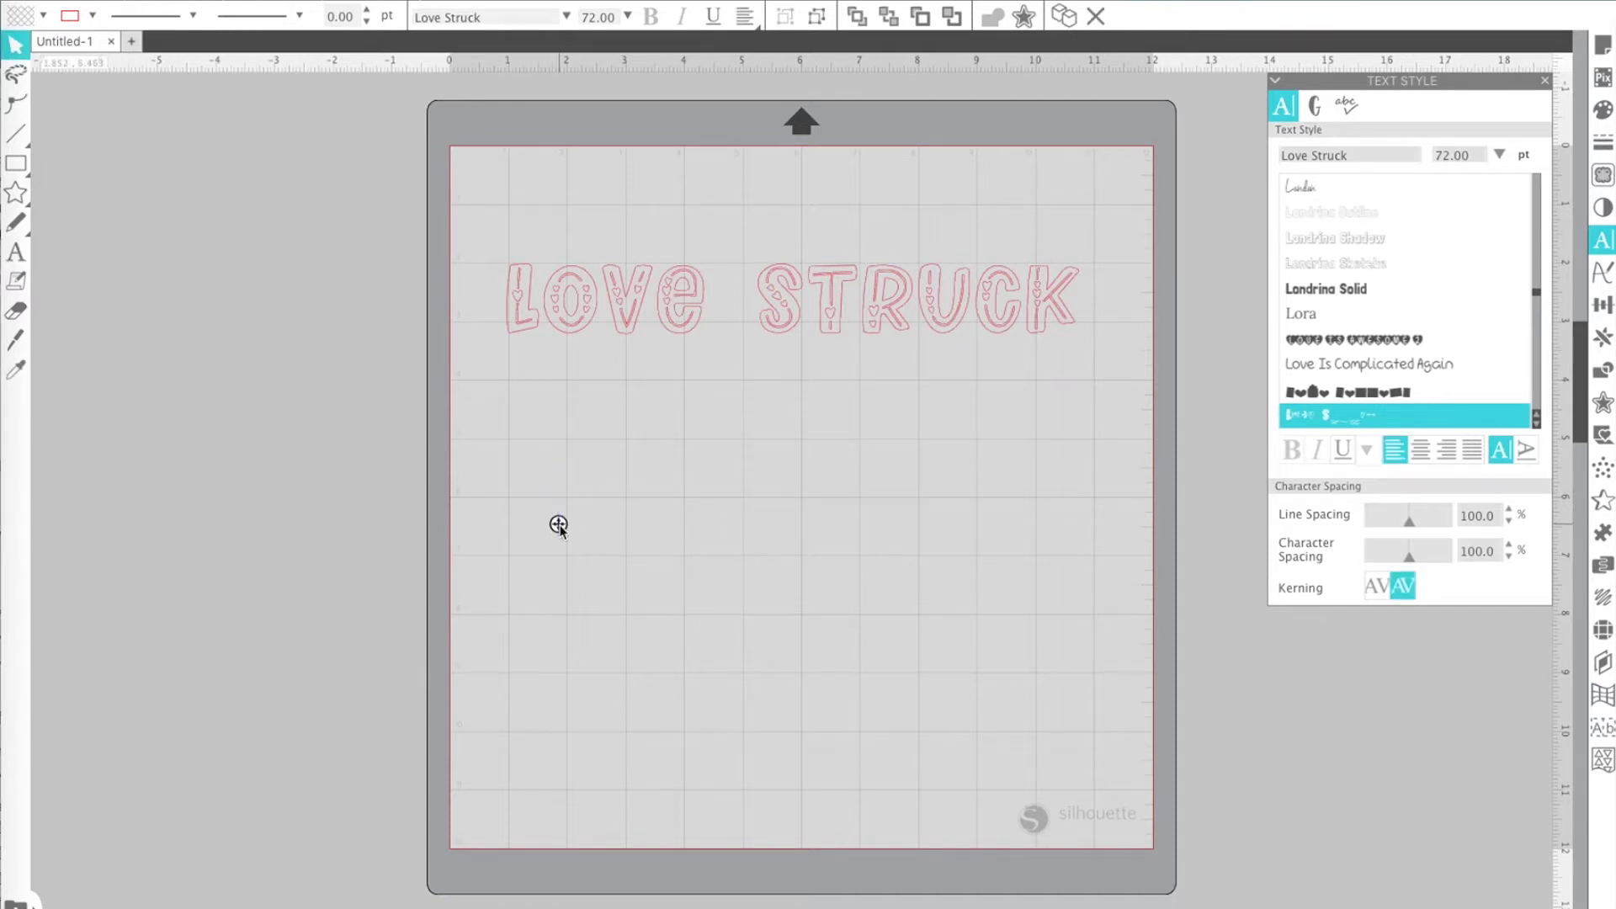
{"action": "type", "text": "L"}
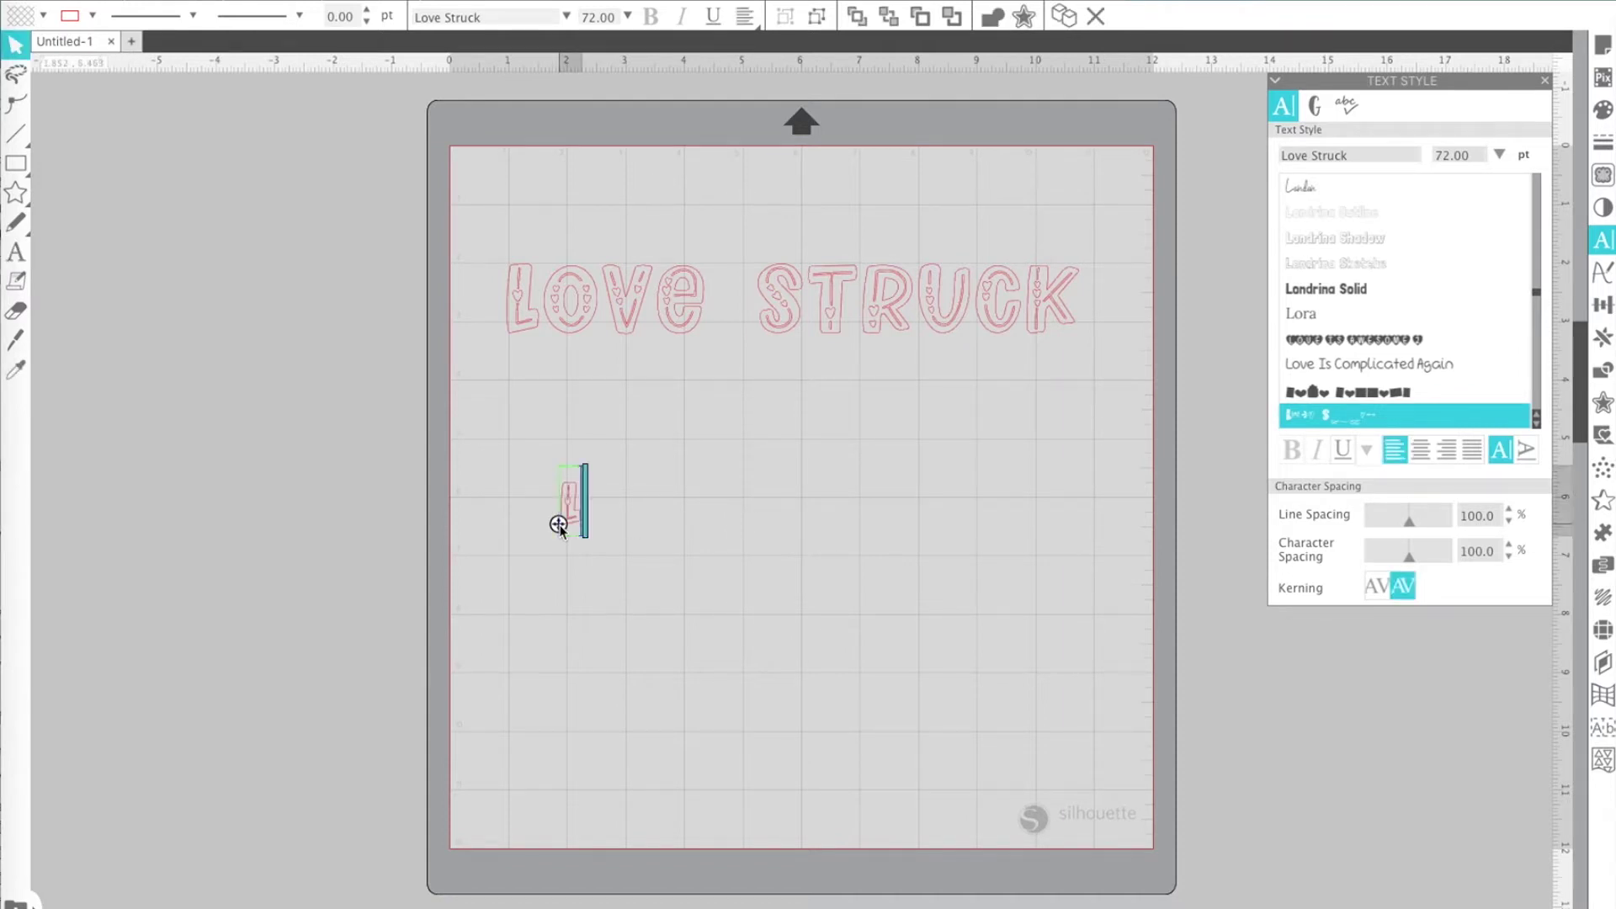
{"action": "type", "text": "ov"}
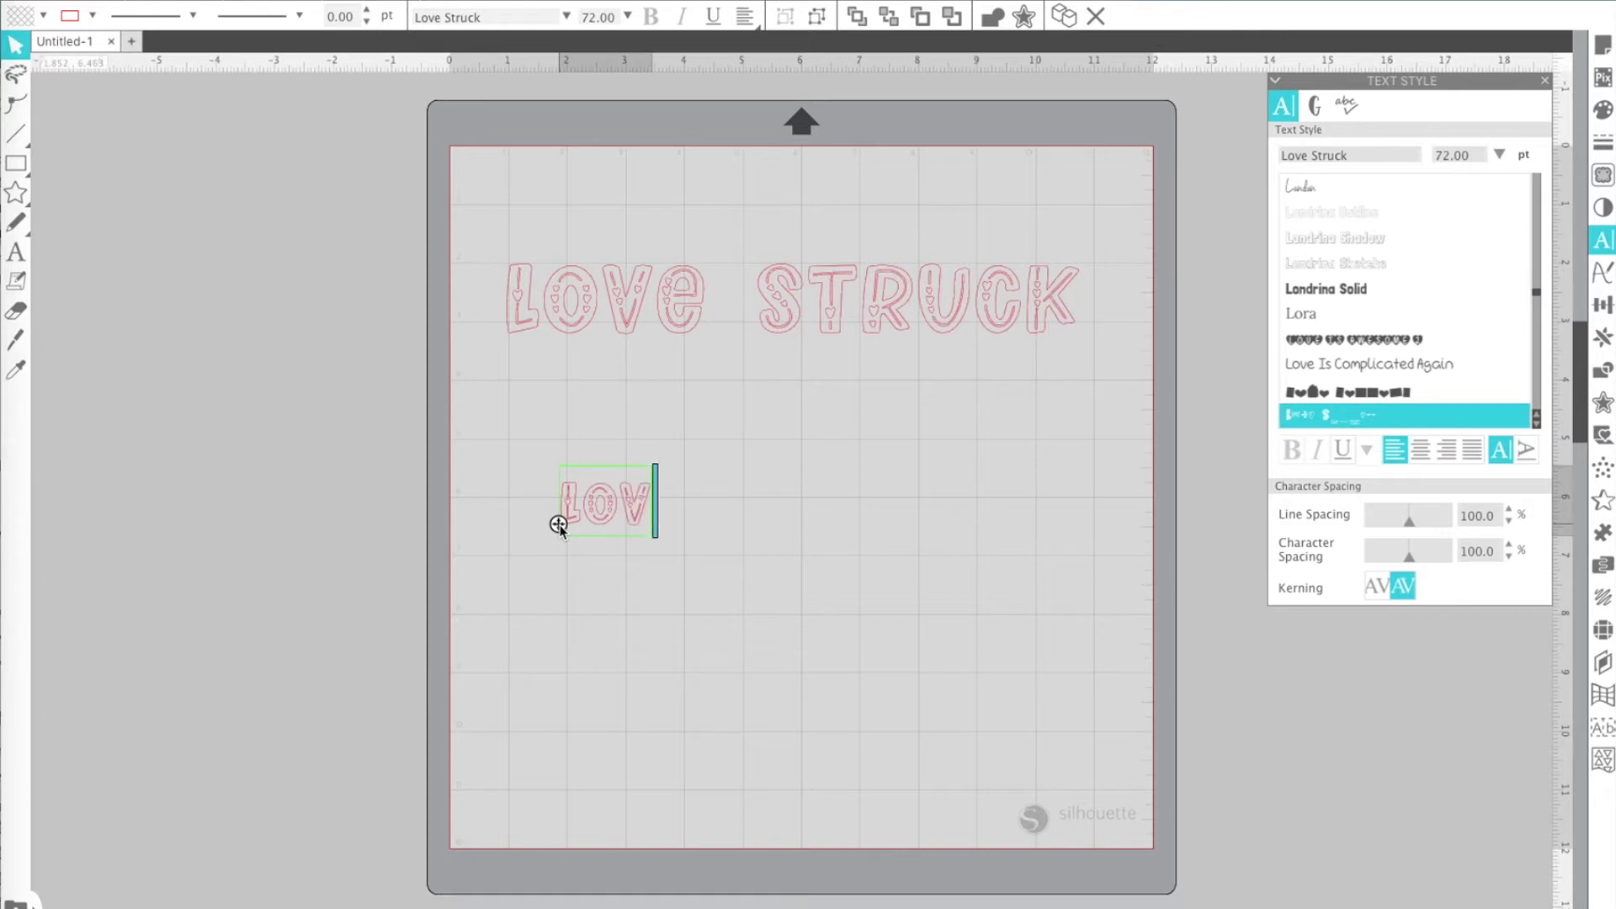
{"action": "type", "text": "e ST"}
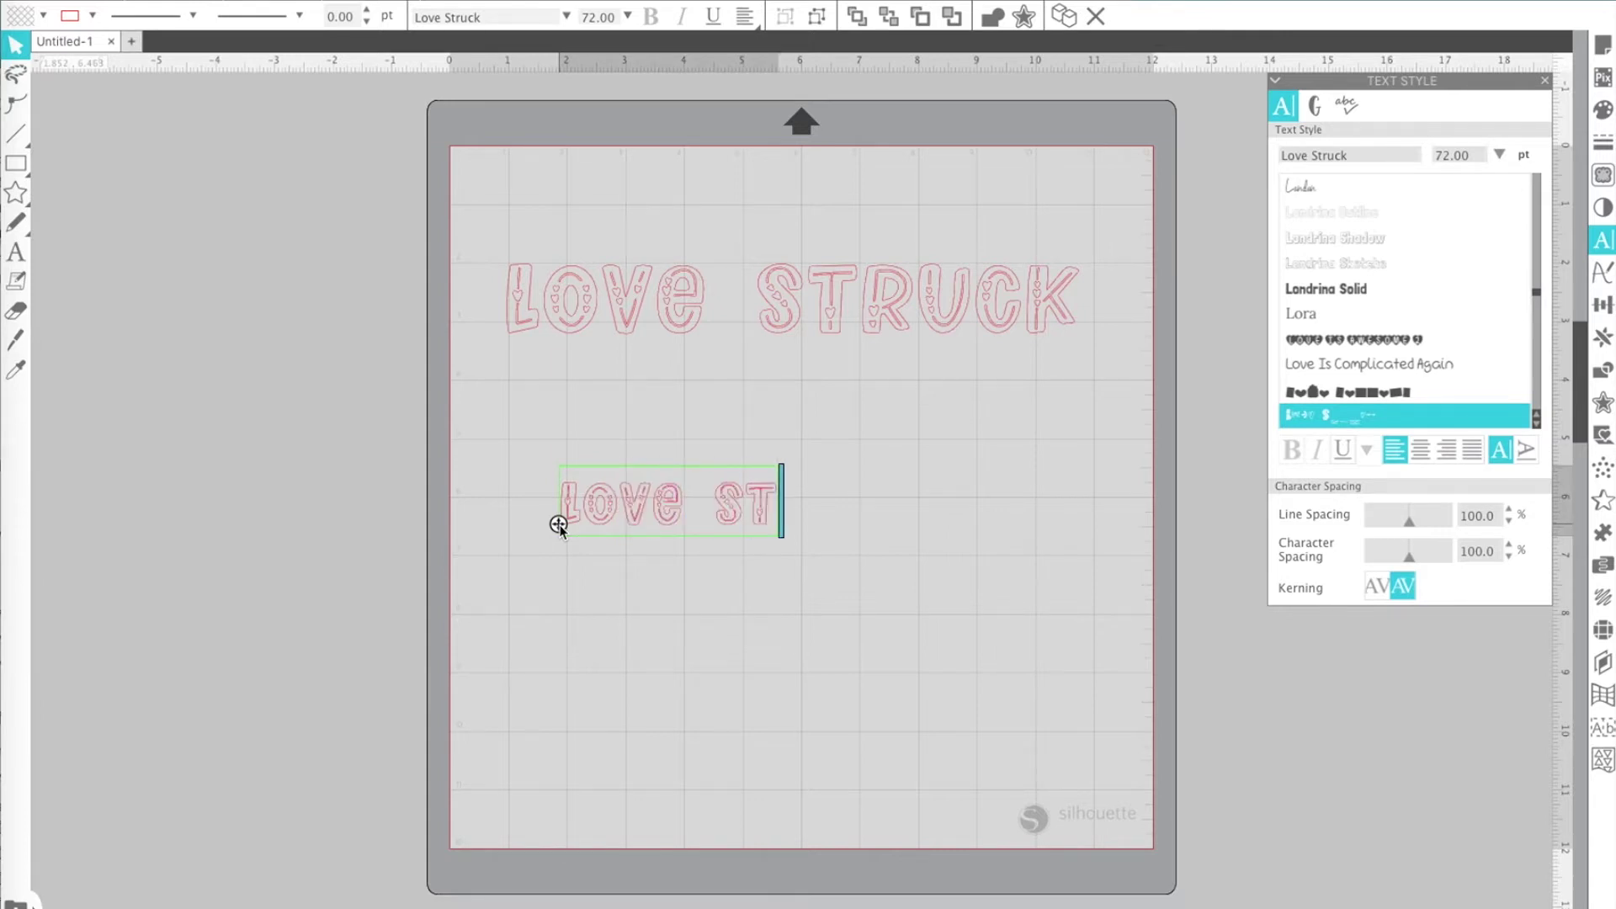
{"action": "type", "text": "RUCK"}
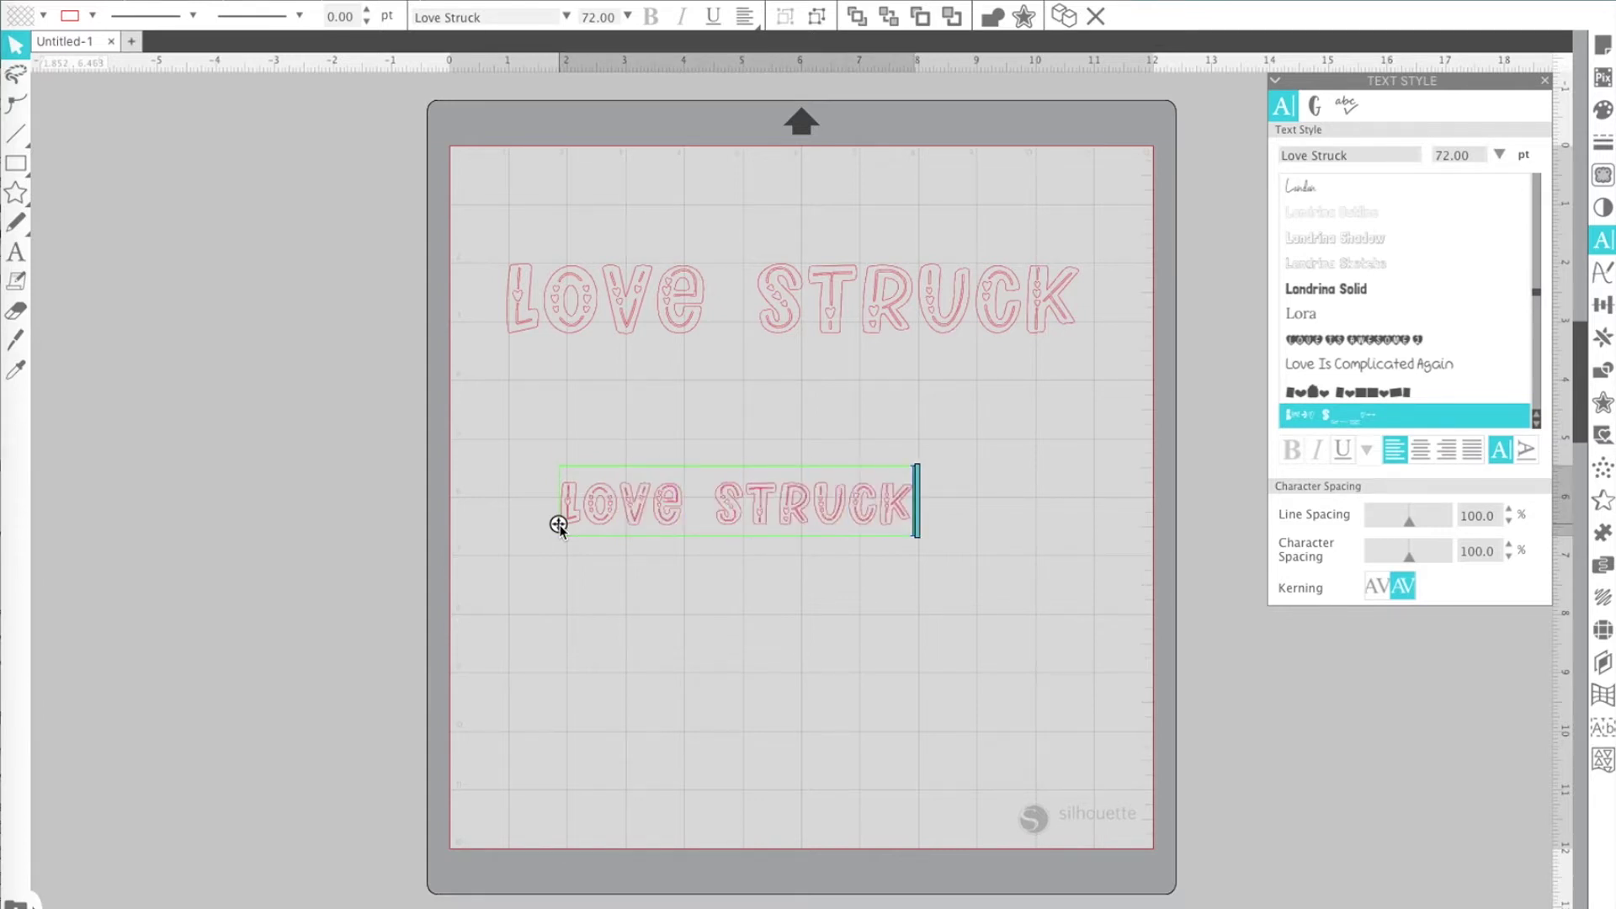
{"action": "key", "text": "Return"}
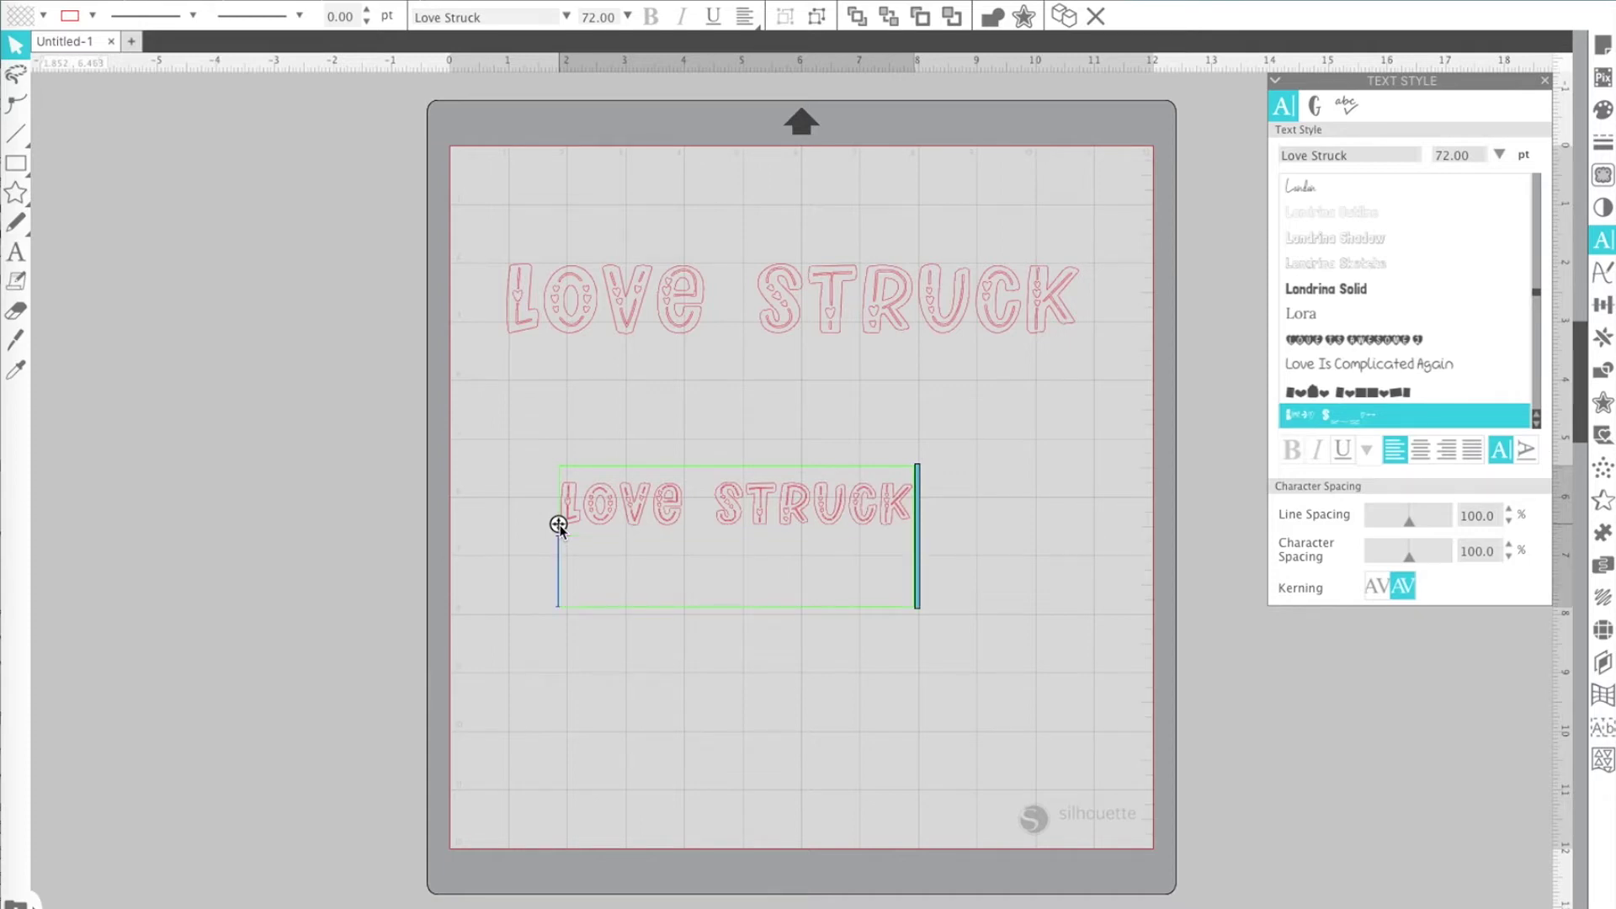
{"action": "type", "text": "Love"}
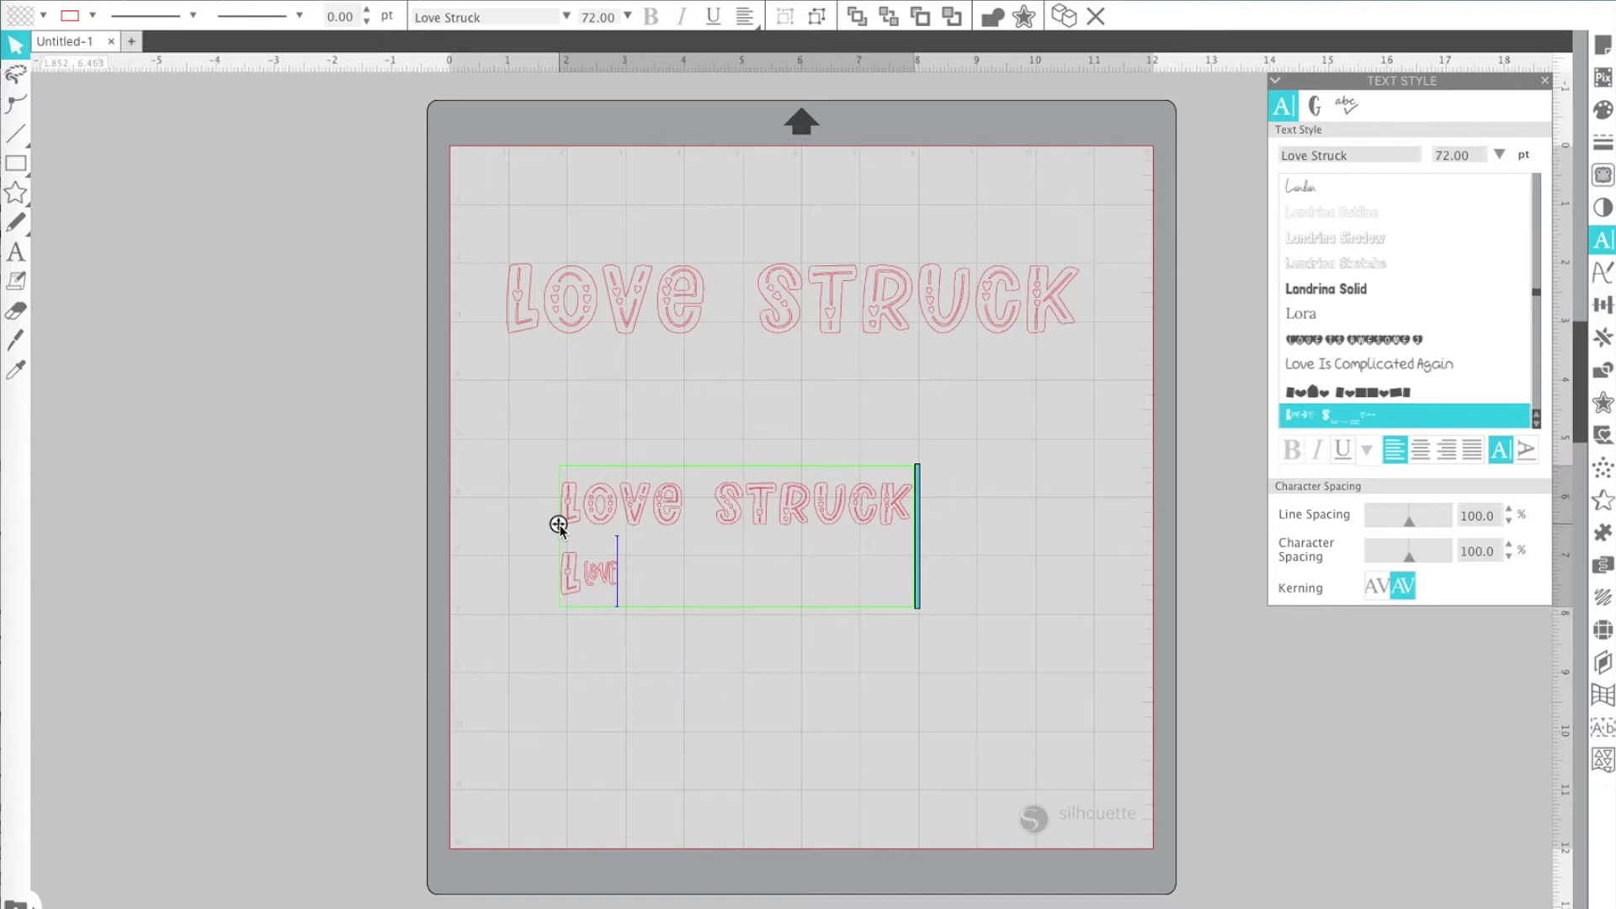
{"action": "type", "text": "~^"}
{"action": "left_click", "coordinate": [656, 715]}
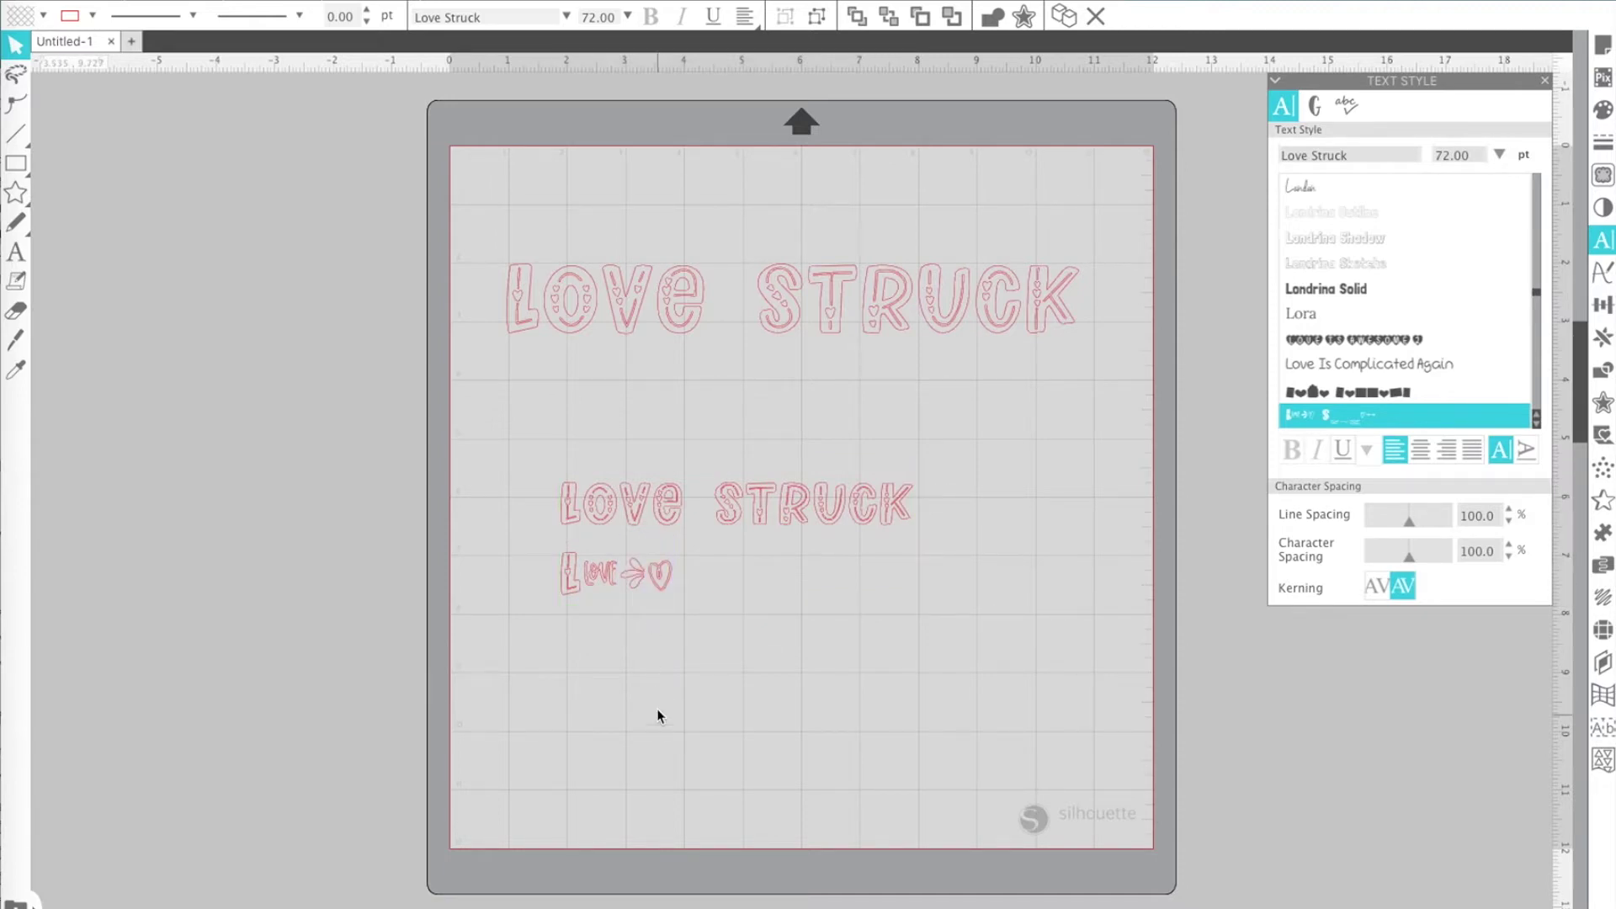
{"action": "left_click", "coordinate": [666, 587]}
{"action": "key", "text": "Delete"}
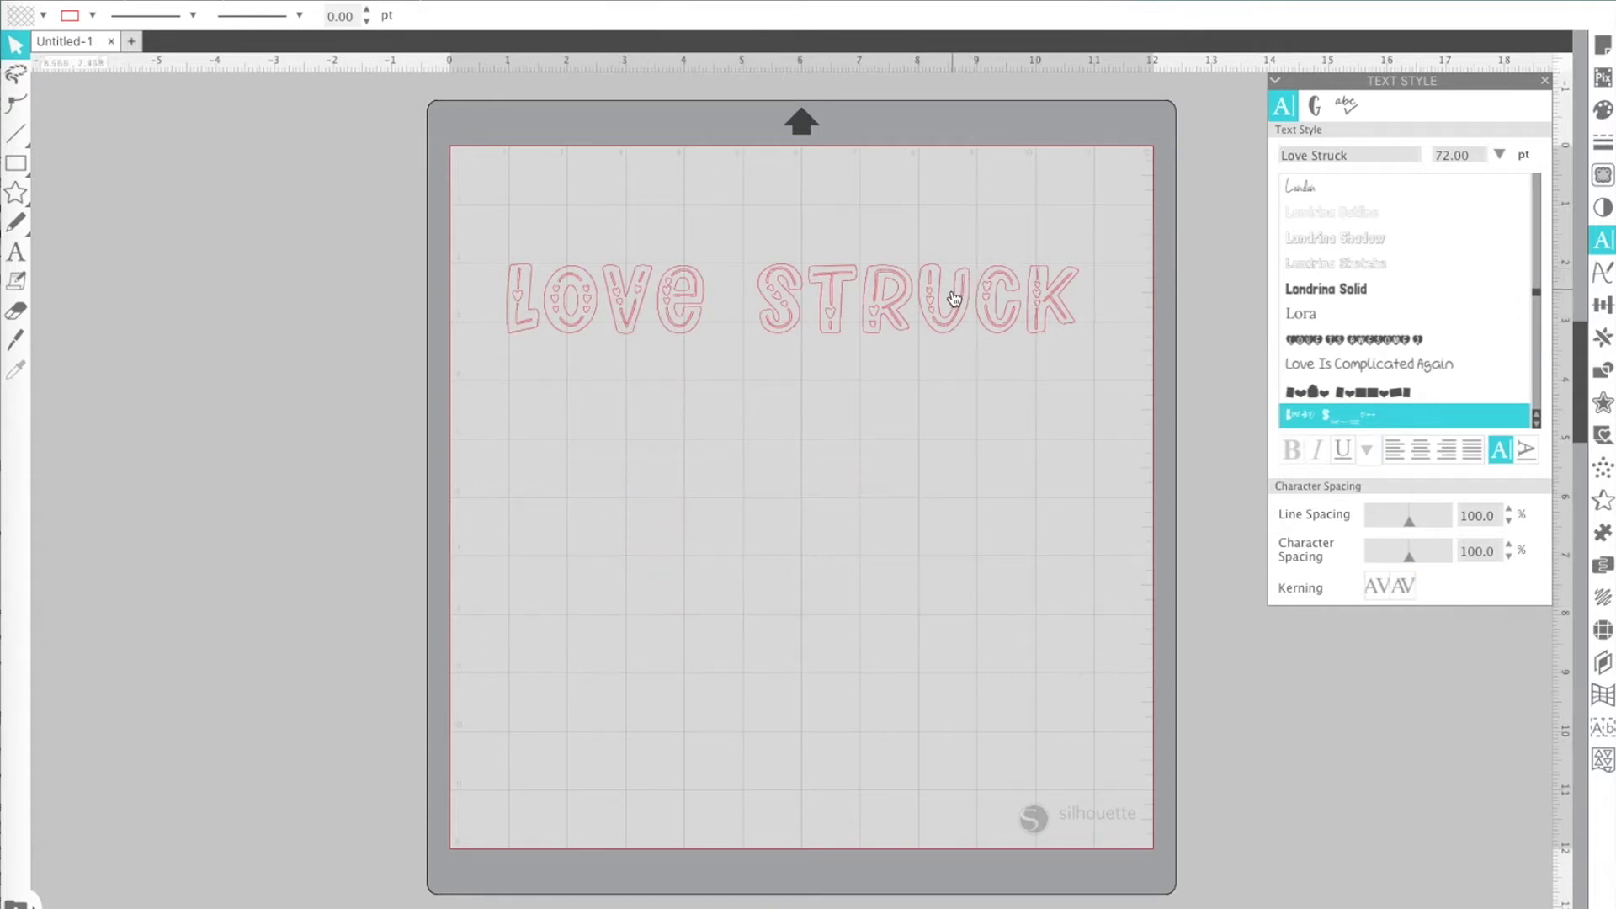
Step: Give the LOVE STRUCK title a purple fill and close the Text Style panel
{"action": "left_click", "coordinate": [931, 330]}
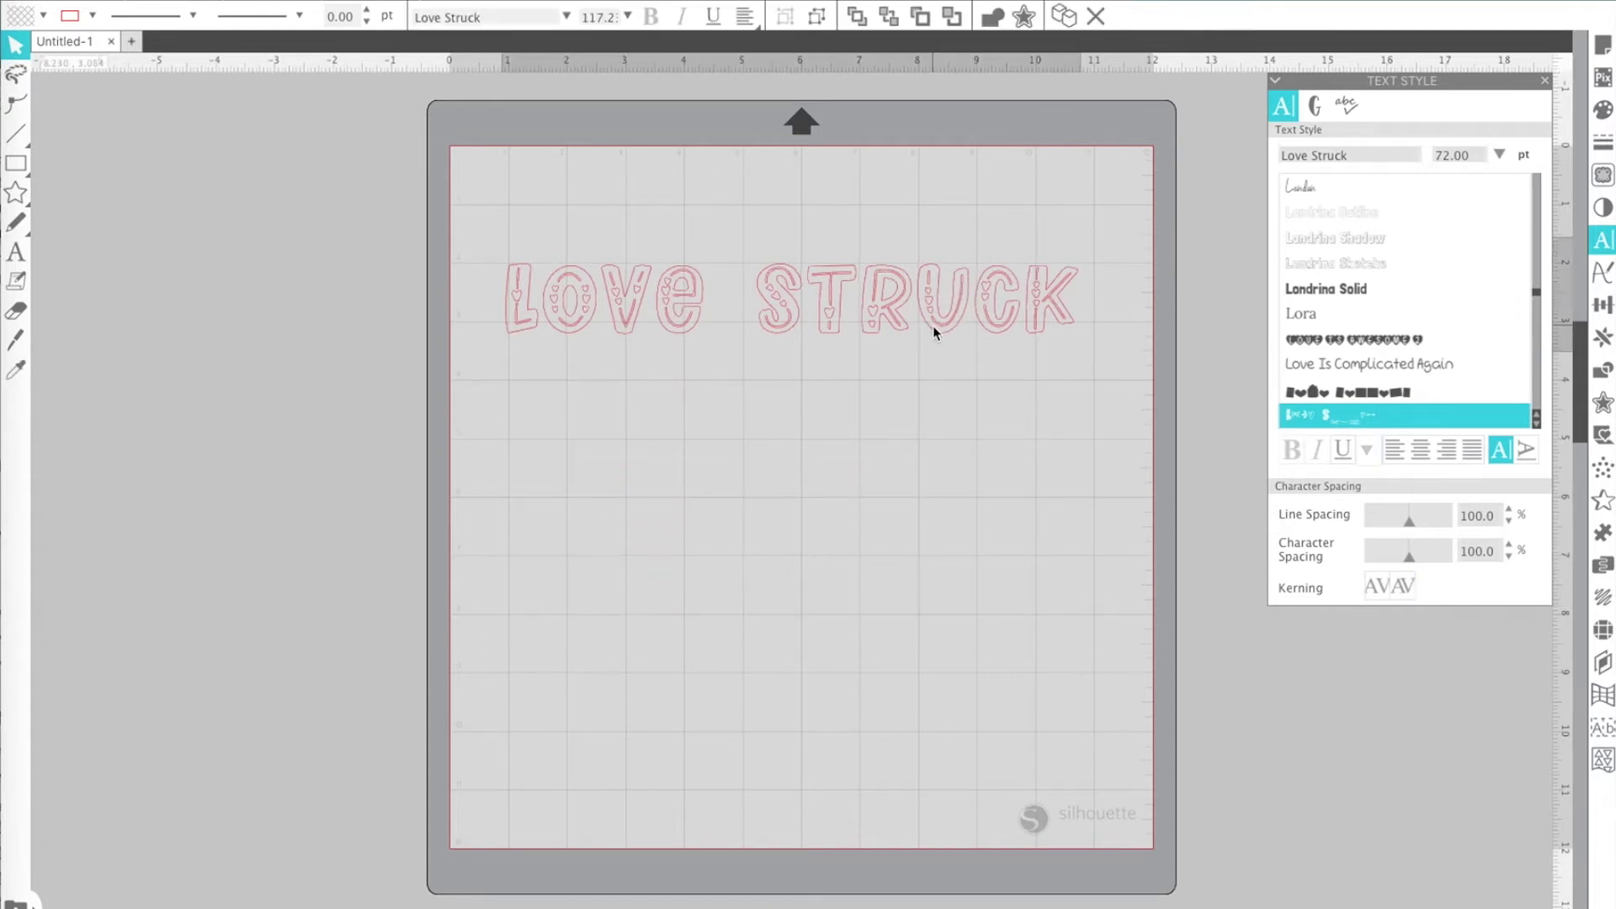
{"action": "left_click", "coordinate": [43, 15]}
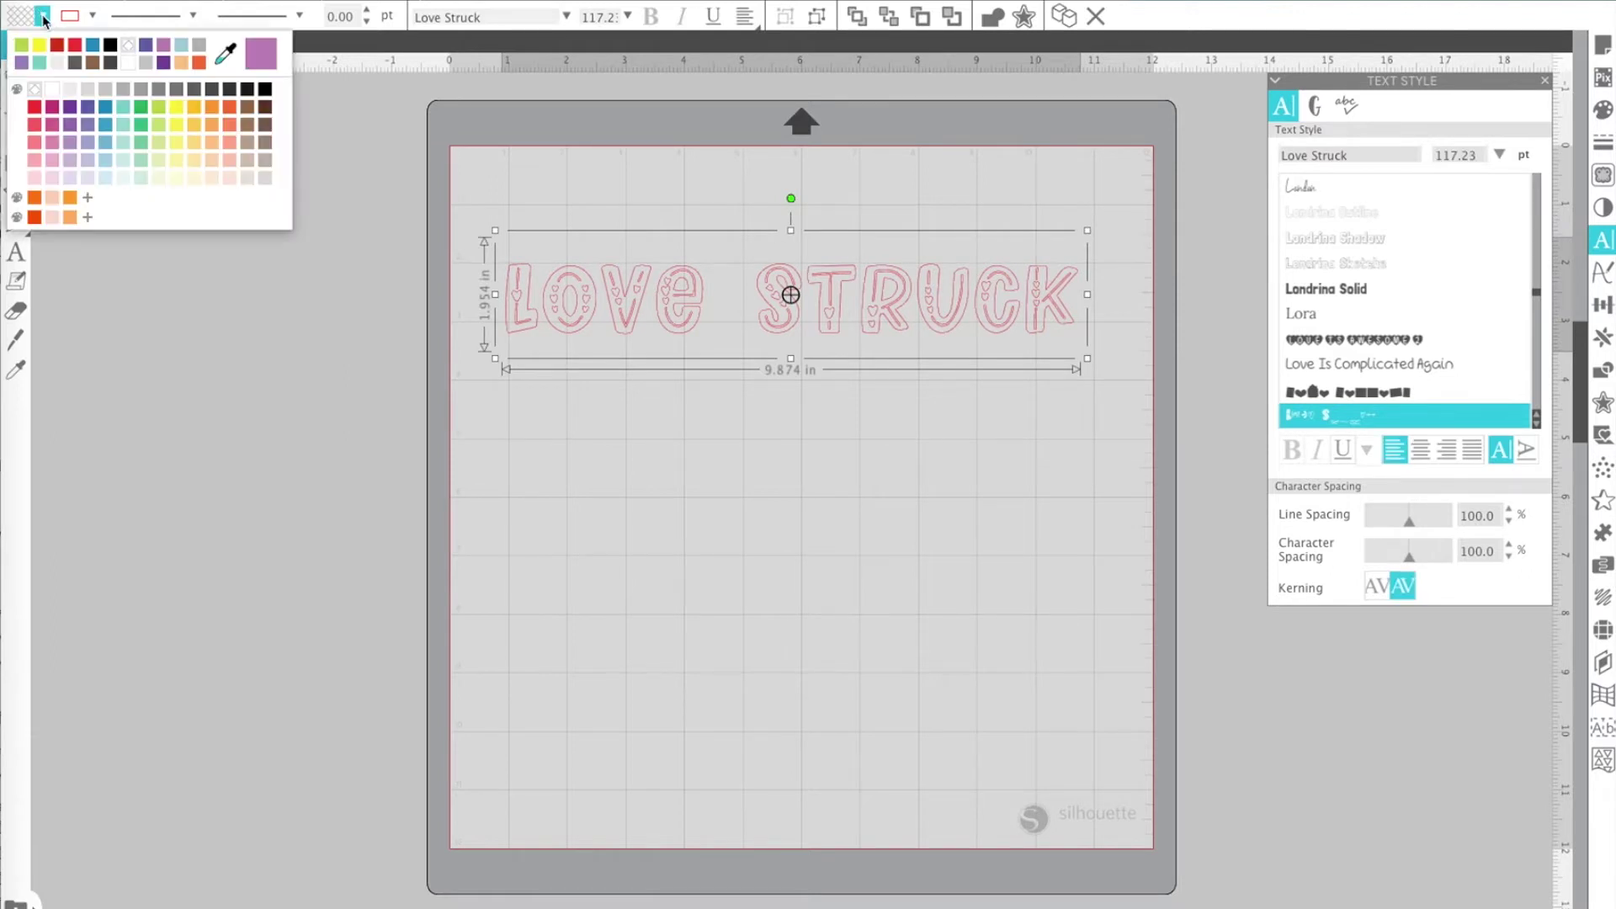
{"action": "left_click", "coordinate": [167, 48]}
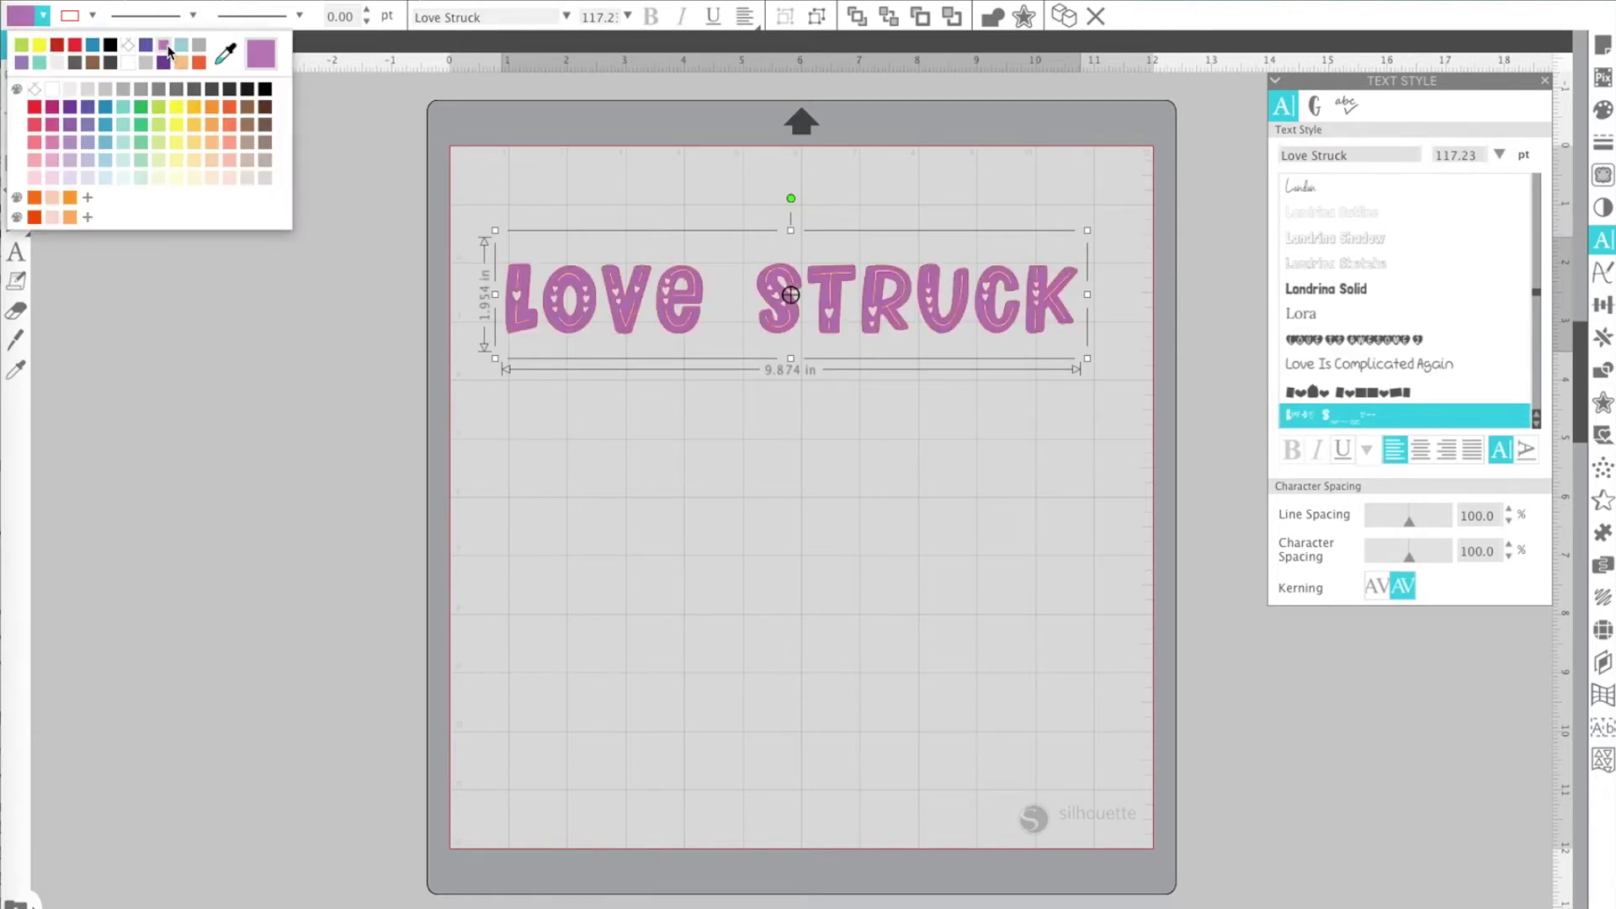
{"action": "left_click", "coordinate": [750, 432]}
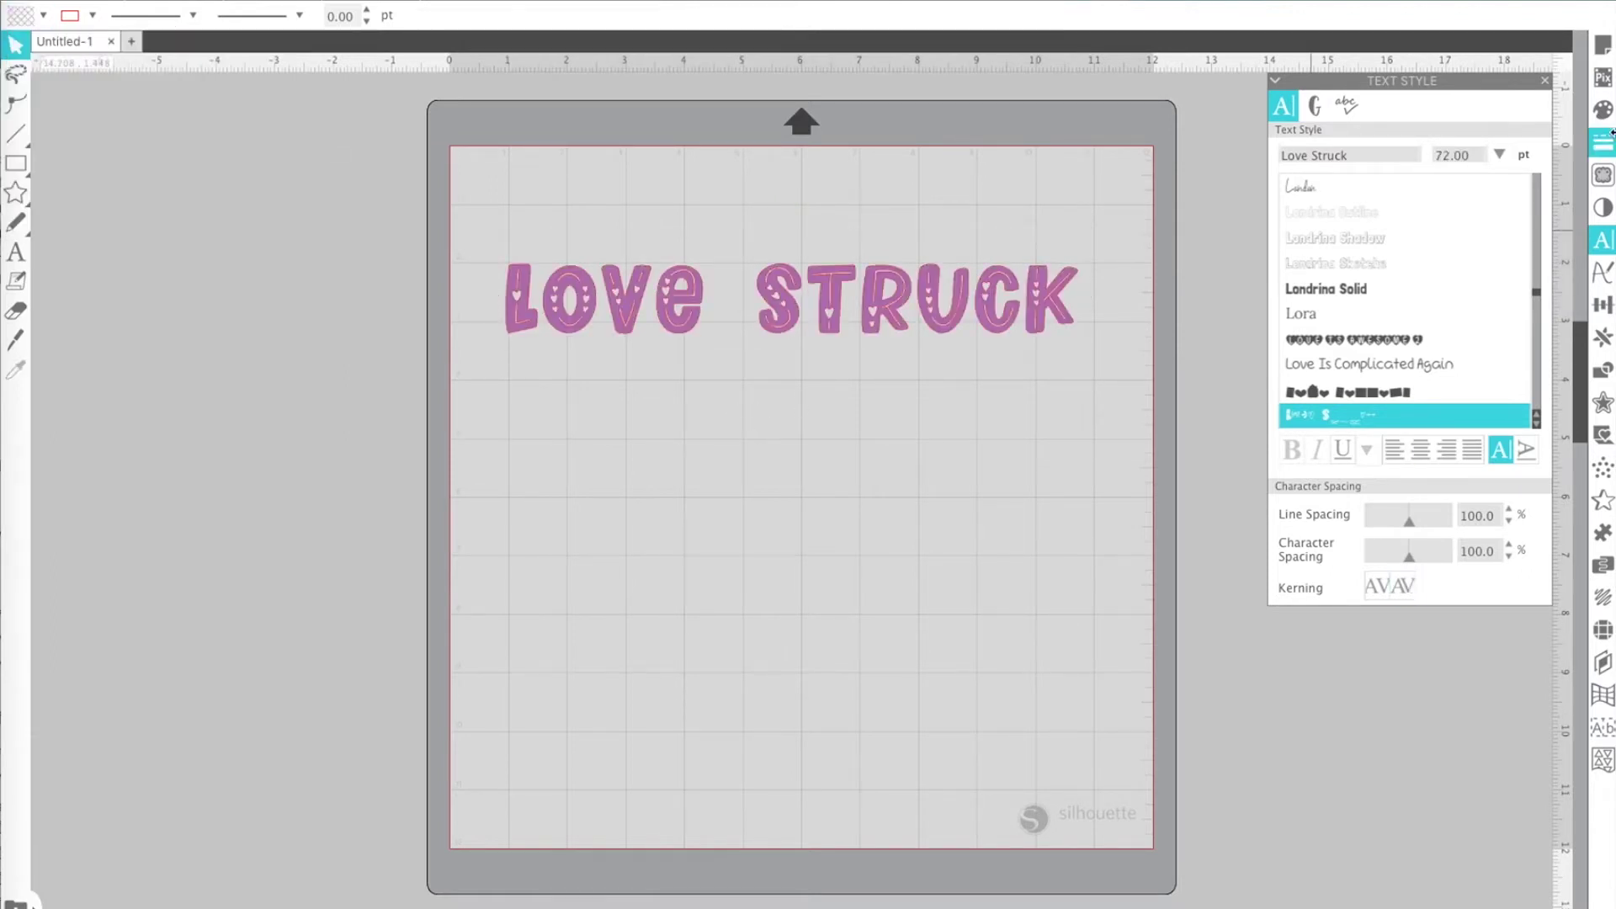
{"action": "left_click", "coordinate": [1545, 80]}
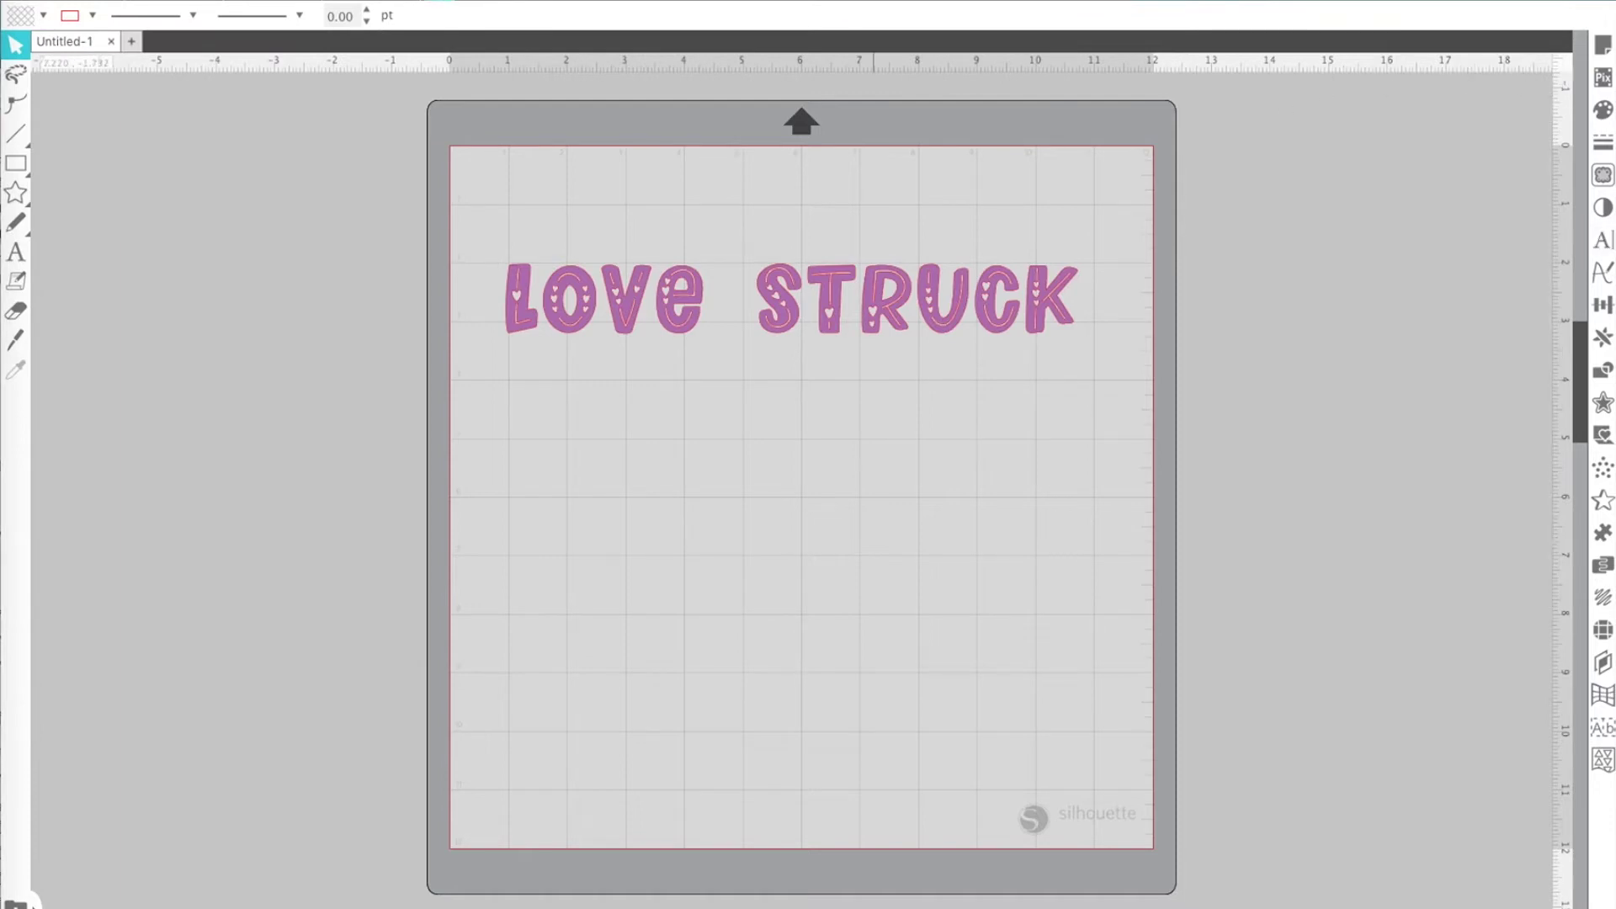
{"action": "scroll", "coordinate": [788, 391], "scroll_direction": "up", "scroll_amount": 2}
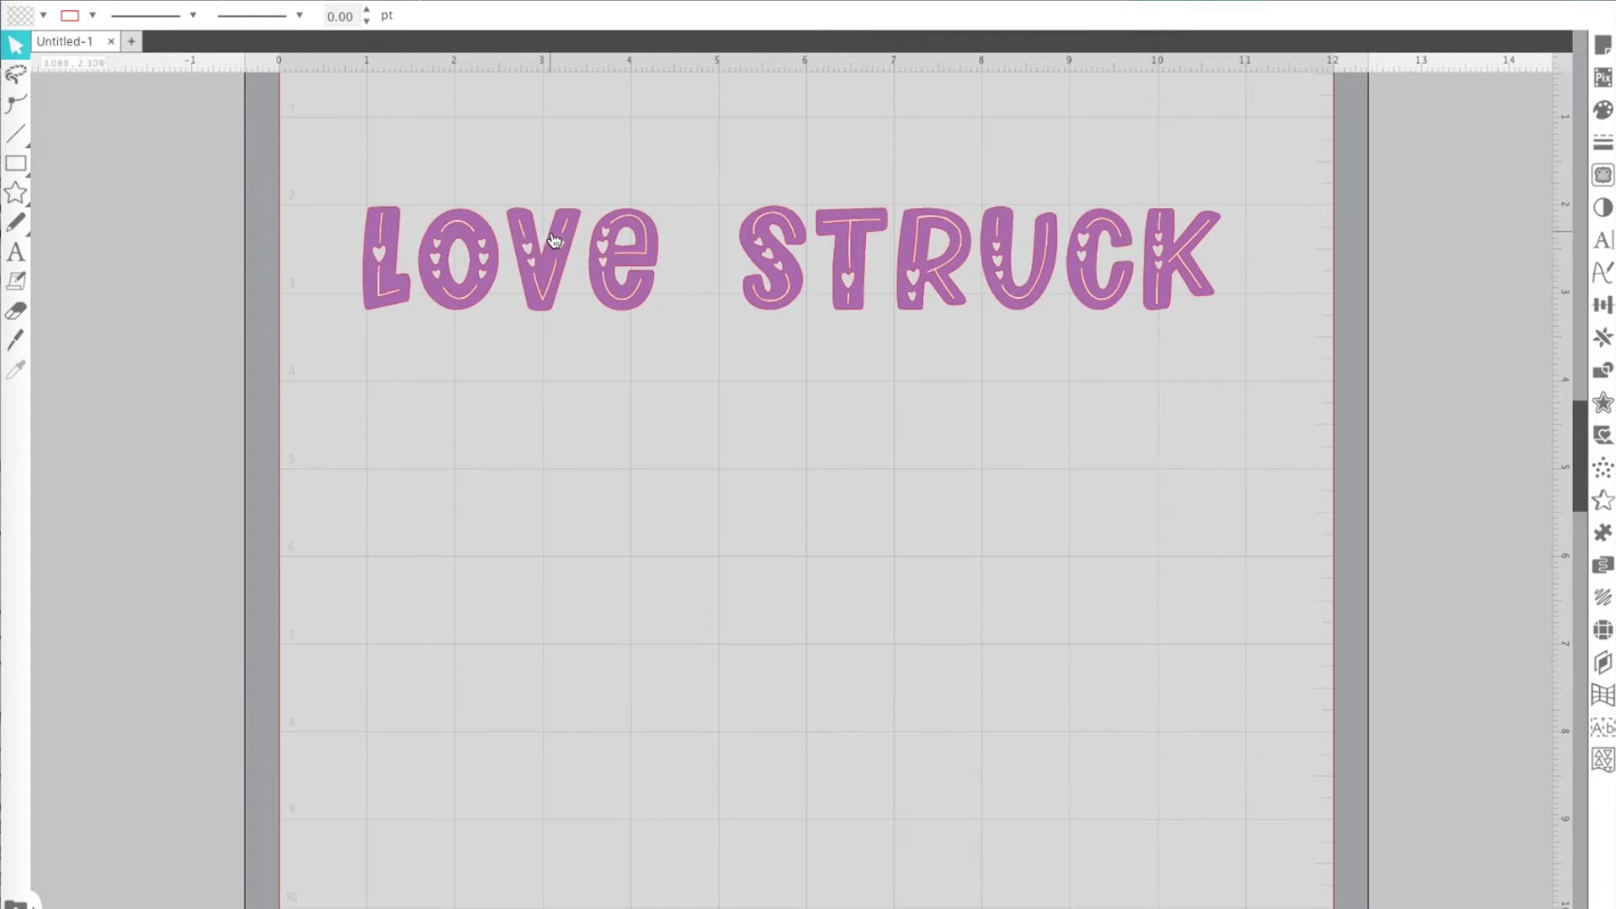
Step: Duplicate the purple LOVE STRUCK text and drag the copy below the original
{"action": "left_click", "coordinate": [859, 296]}
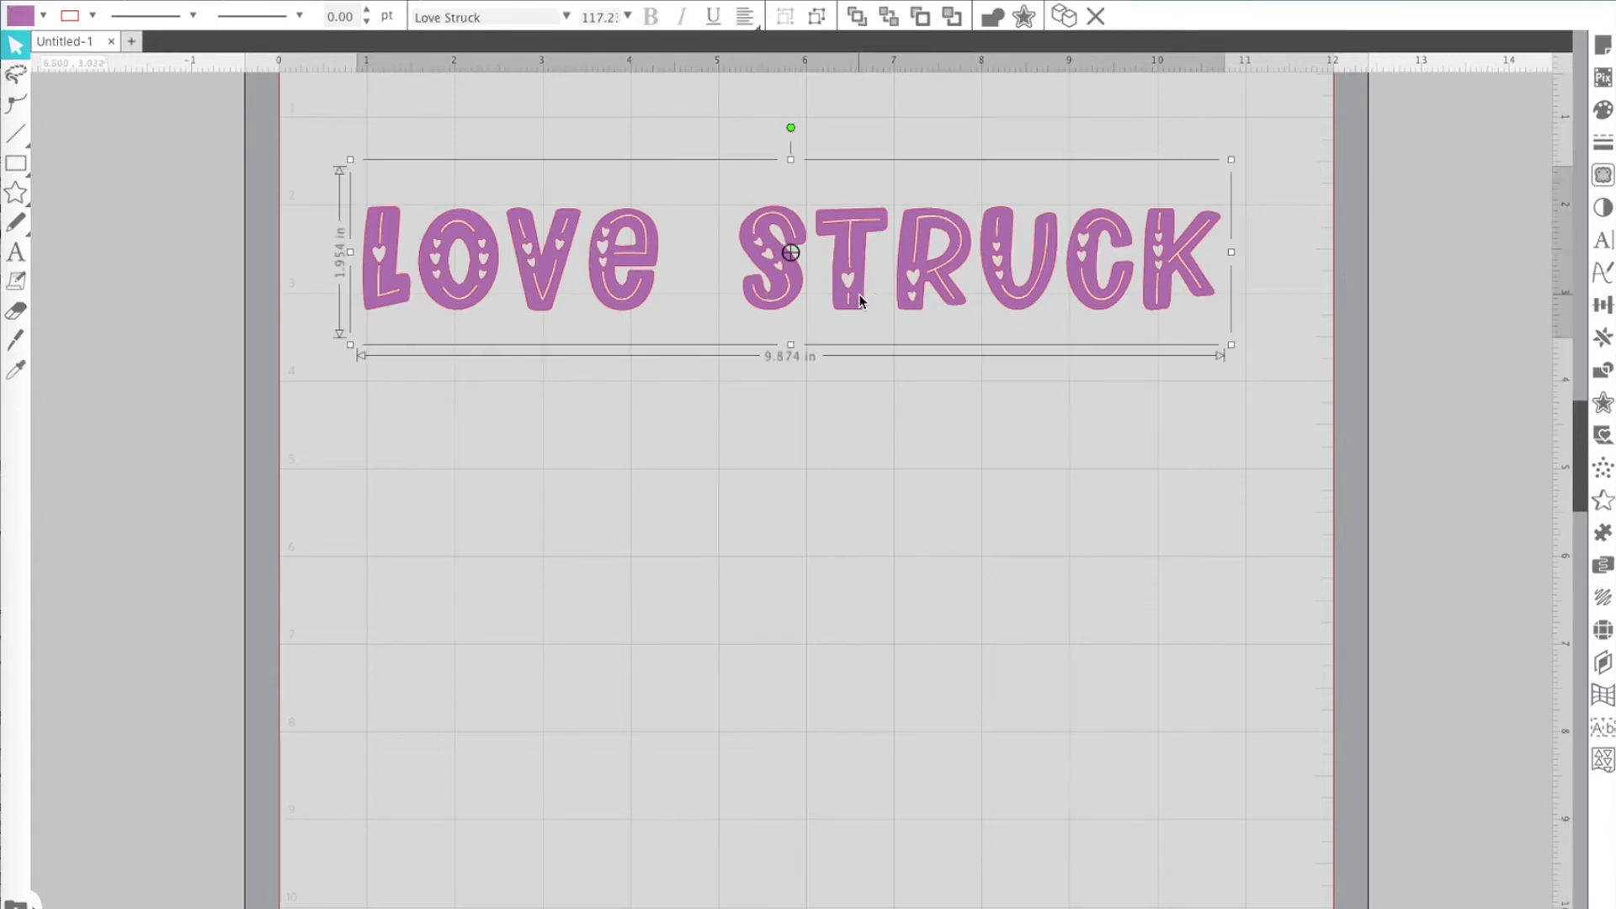
{"action": "right_click", "coordinate": [858, 297]}
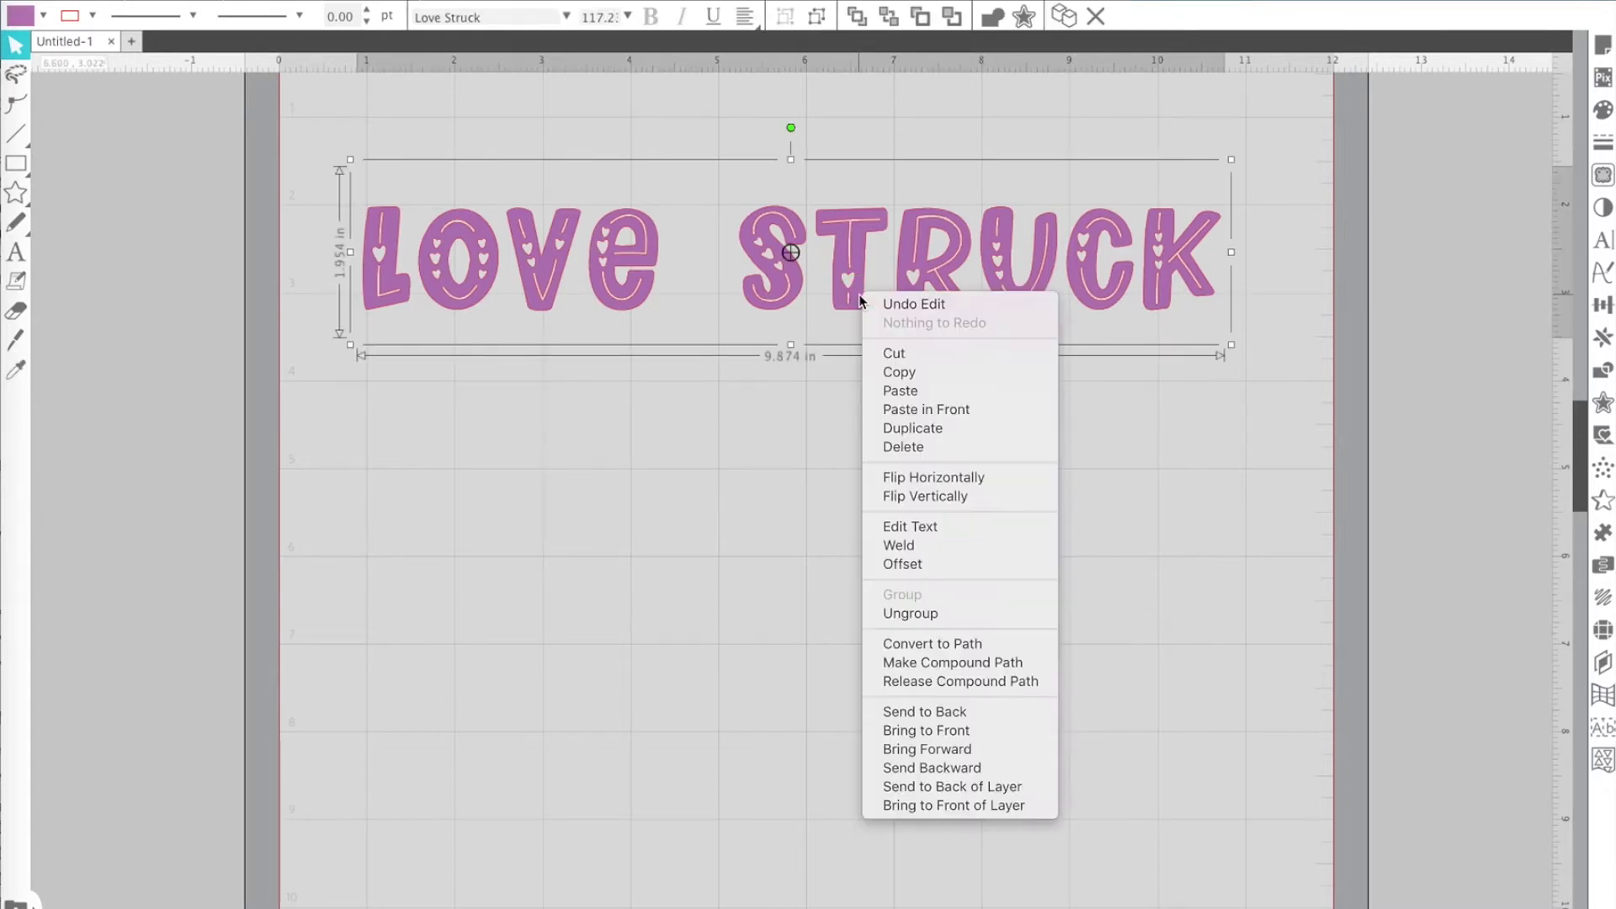
{"action": "left_click", "coordinate": [886, 429]}
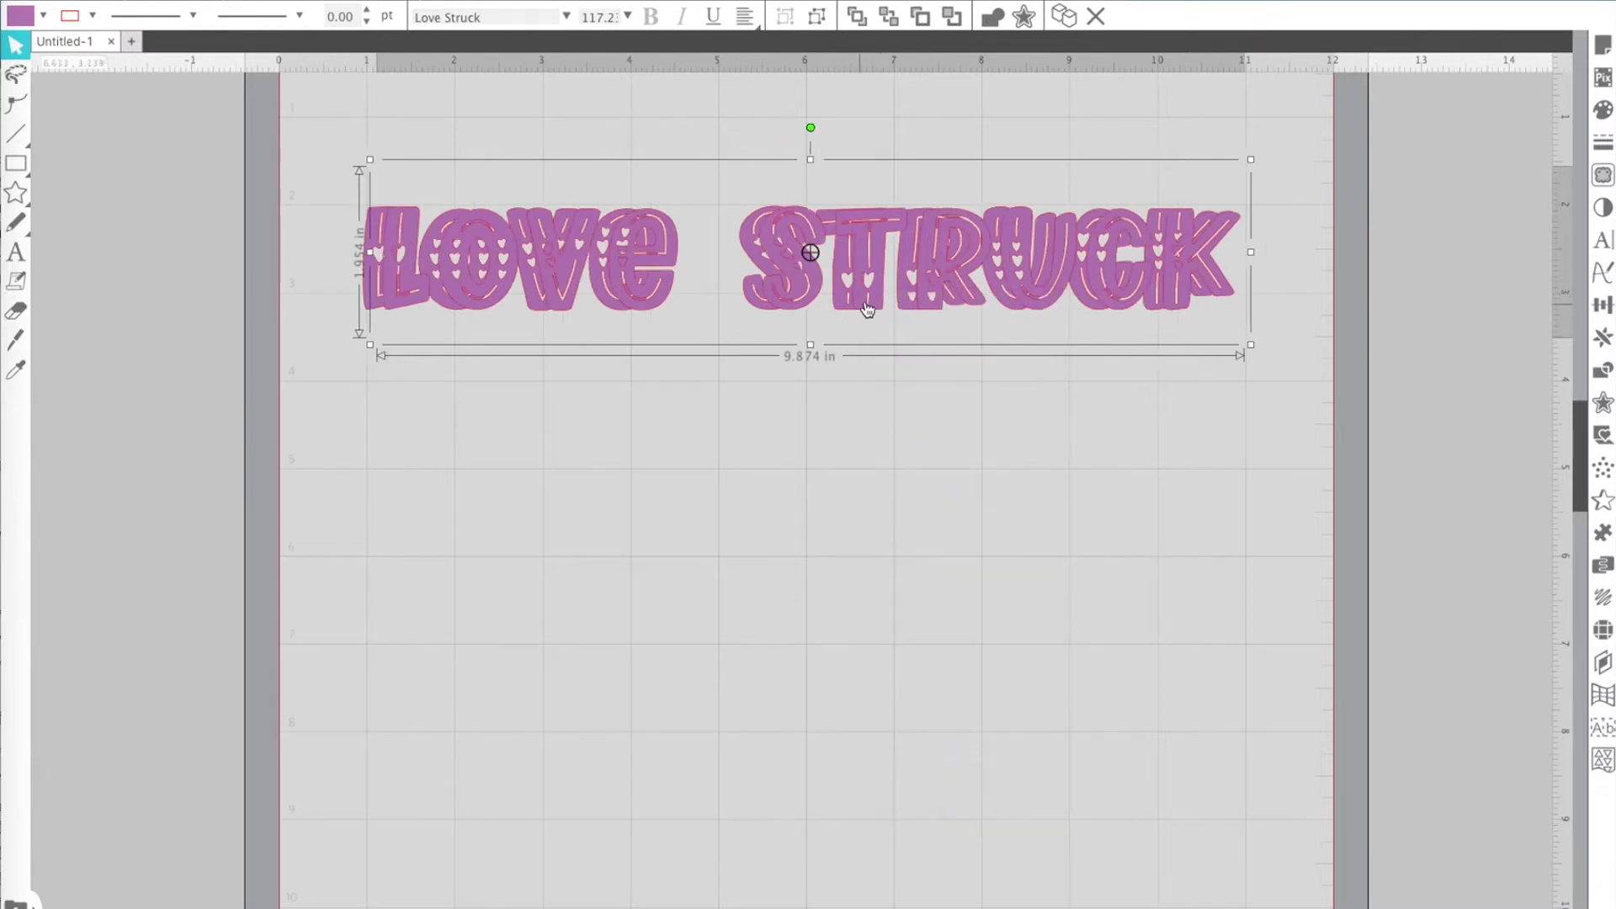
{"action": "left_click_drag", "start_coordinate": [865, 310], "coordinate": [849, 497]}
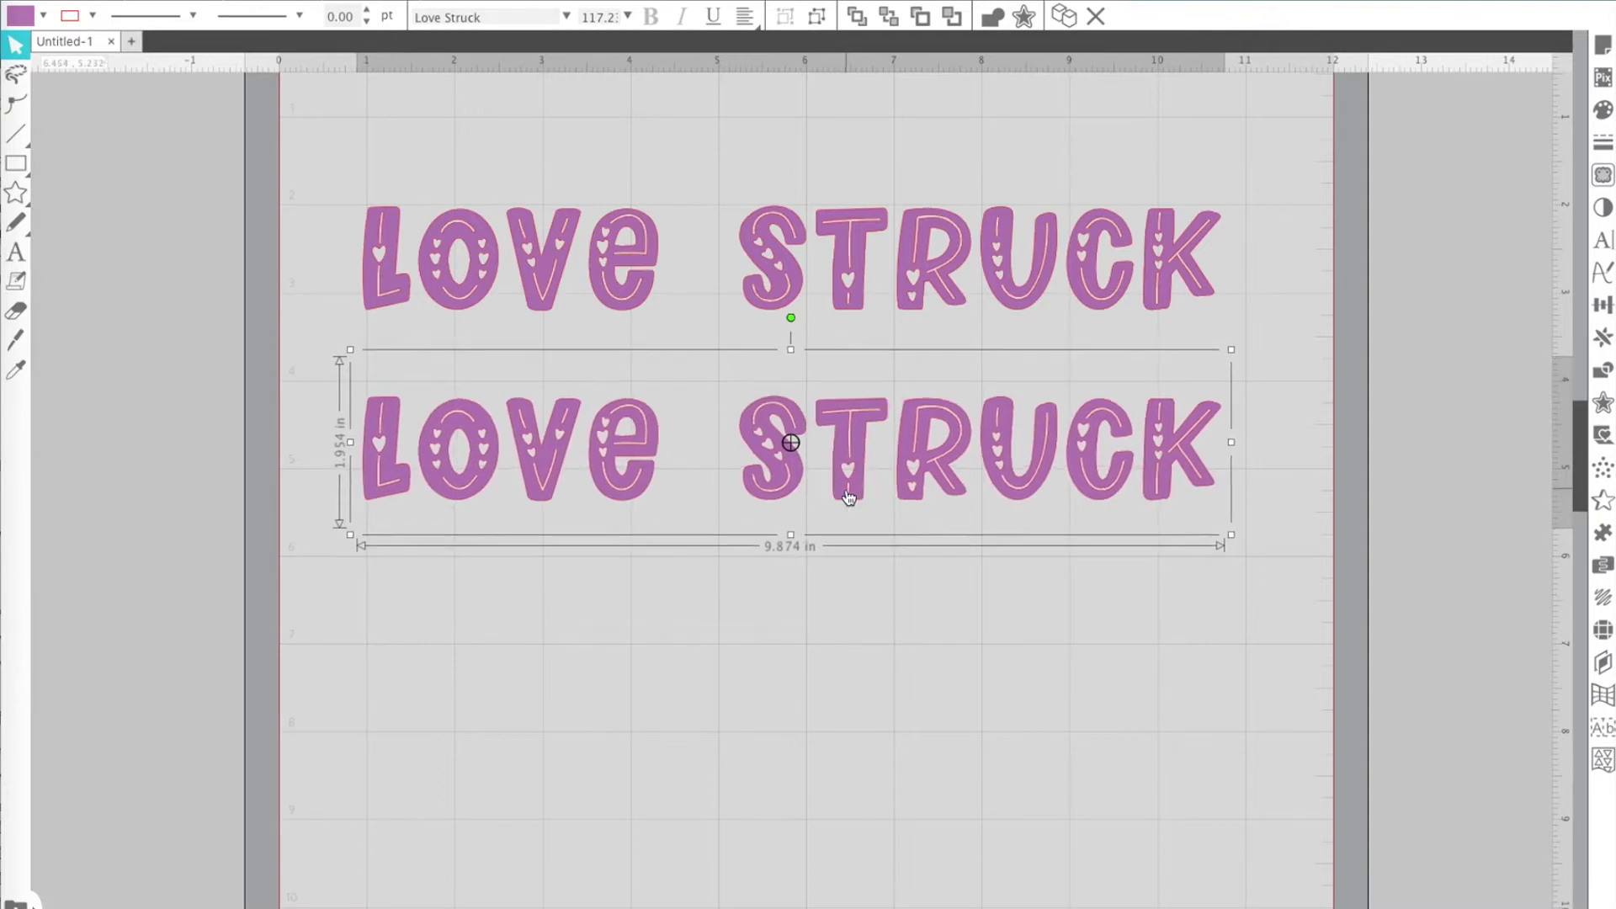
Step: Release the compound path of the lower copy
{"action": "right_click", "coordinate": [848, 496]}
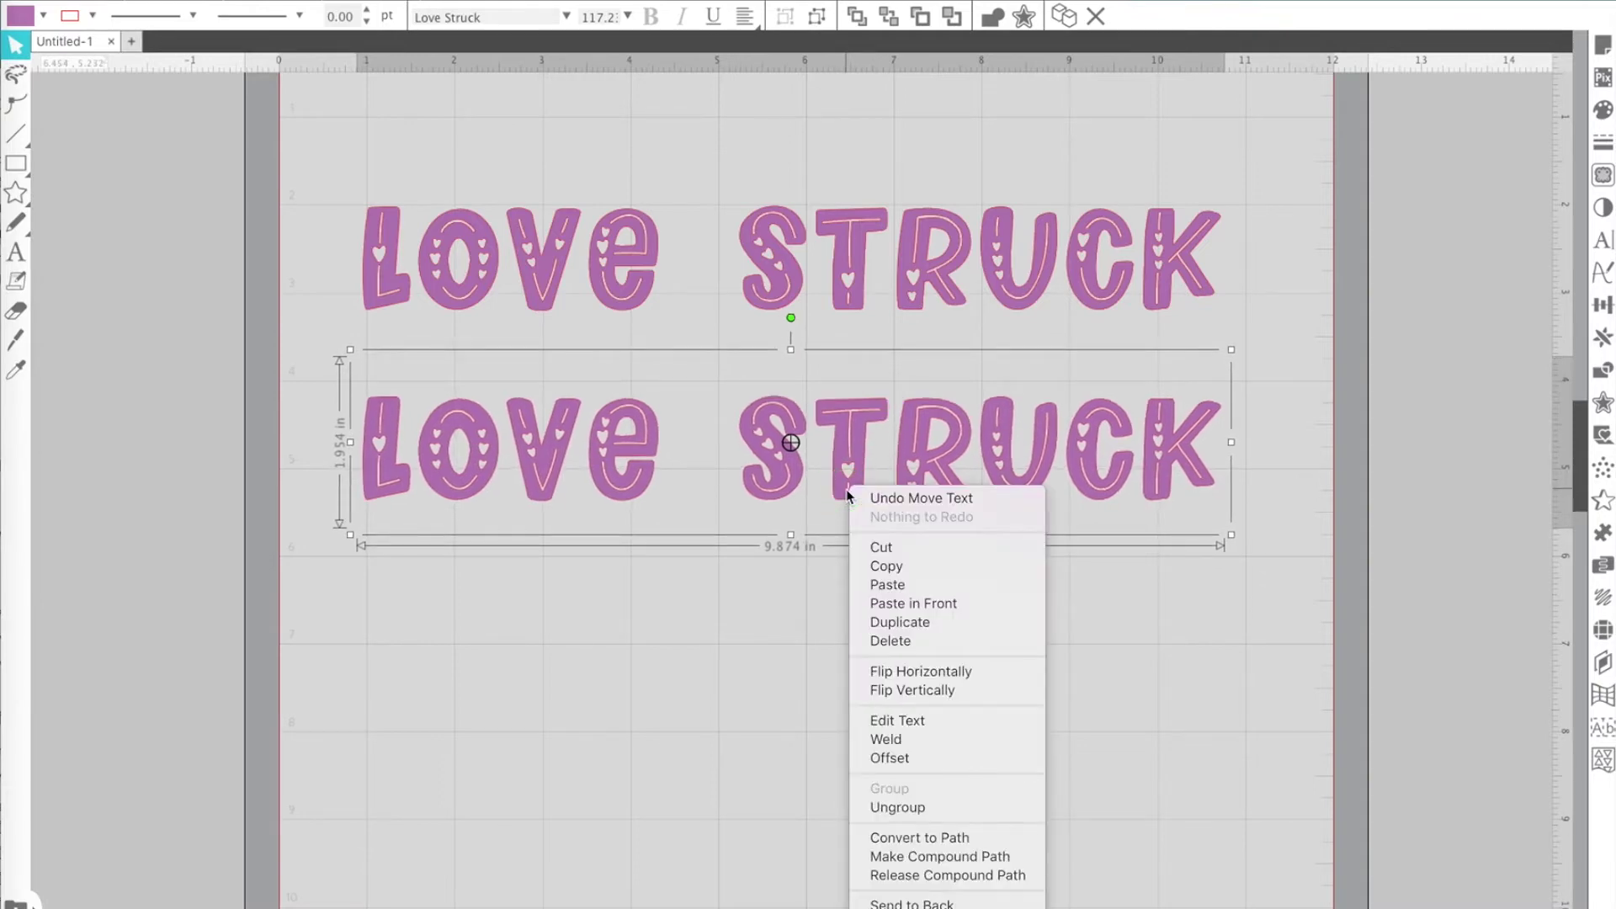
{"action": "left_click", "coordinate": [882, 875]}
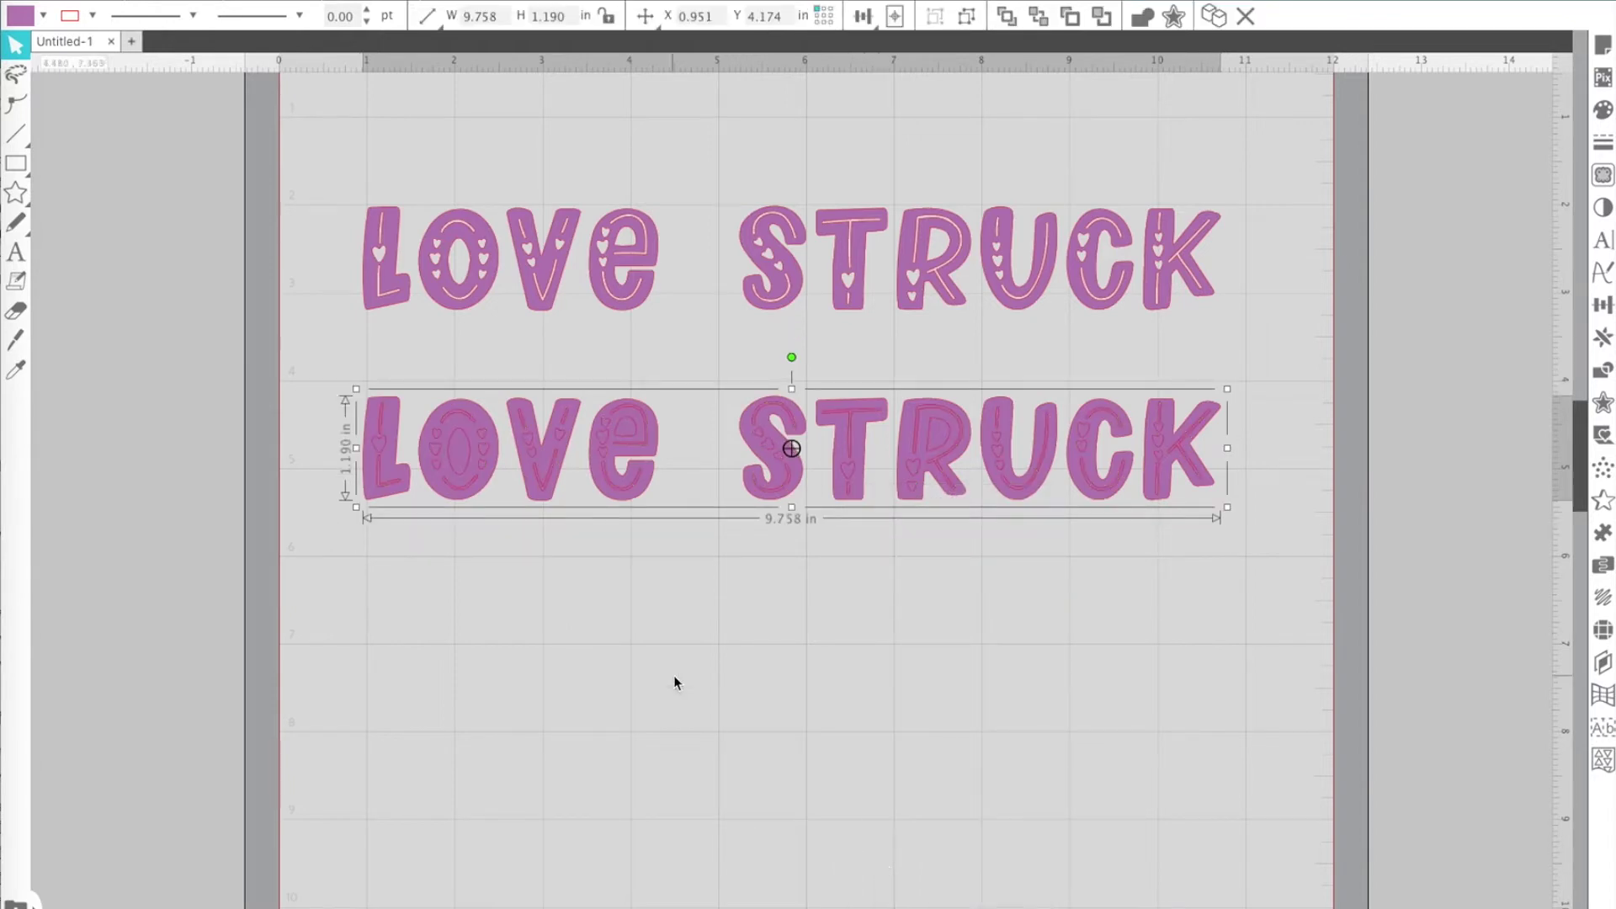
{"action": "left_click", "coordinate": [429, 13]}
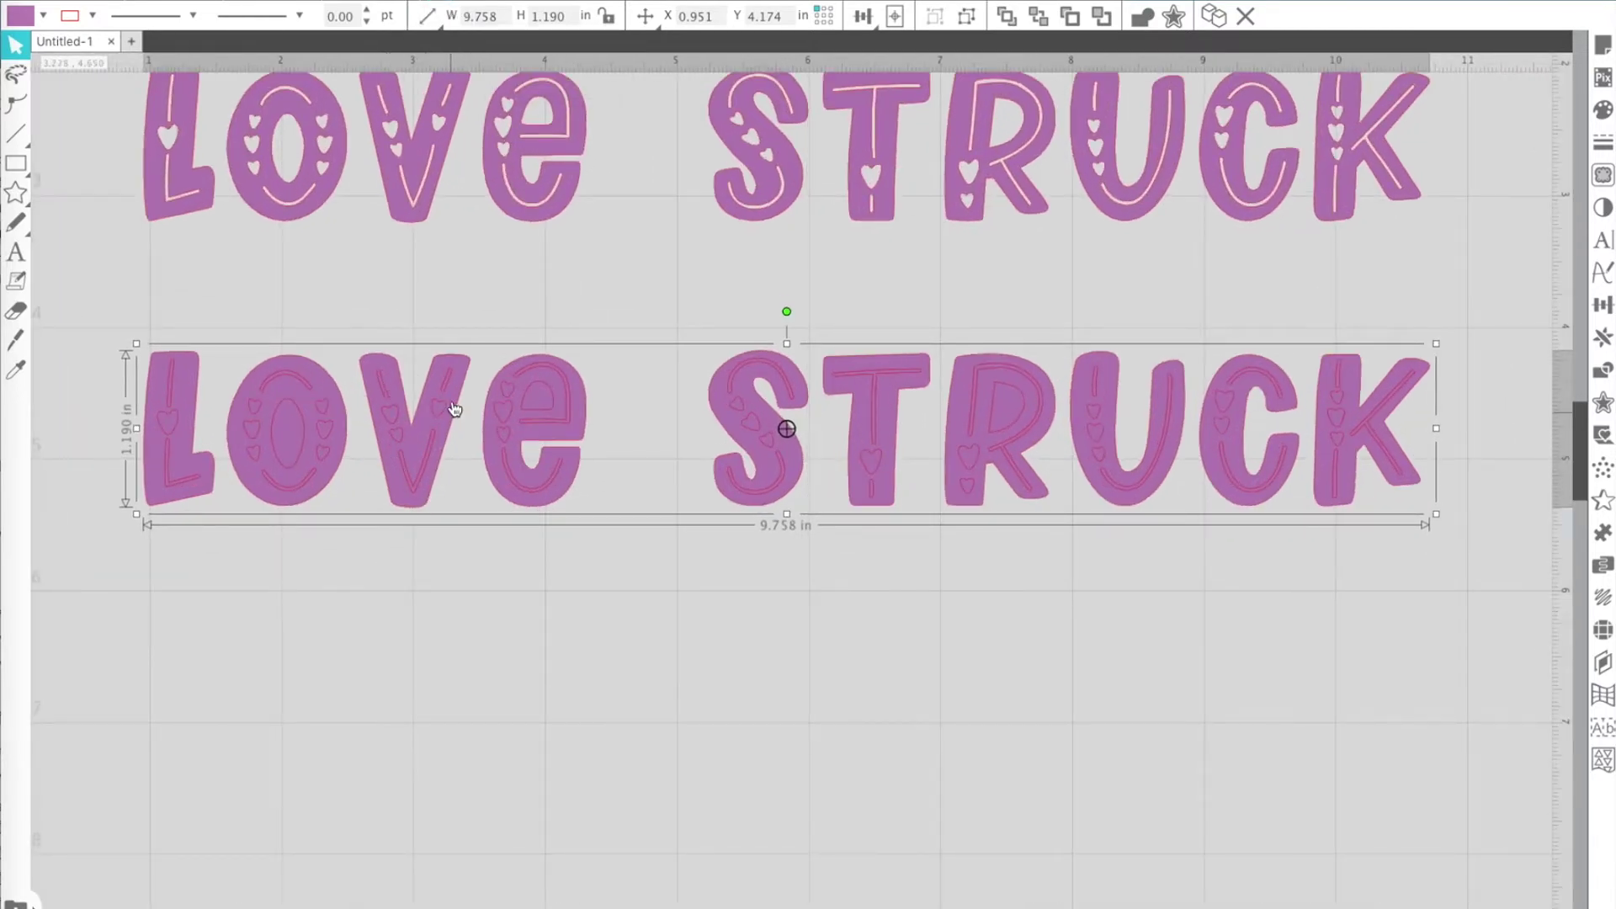
Step: Ungroup the lower LOVE STRUCK copy into separate letters
{"action": "left_click", "coordinate": [227, 614]}
{"action": "left_click", "coordinate": [207, 500]}
{"action": "right_click", "coordinate": [207, 498]}
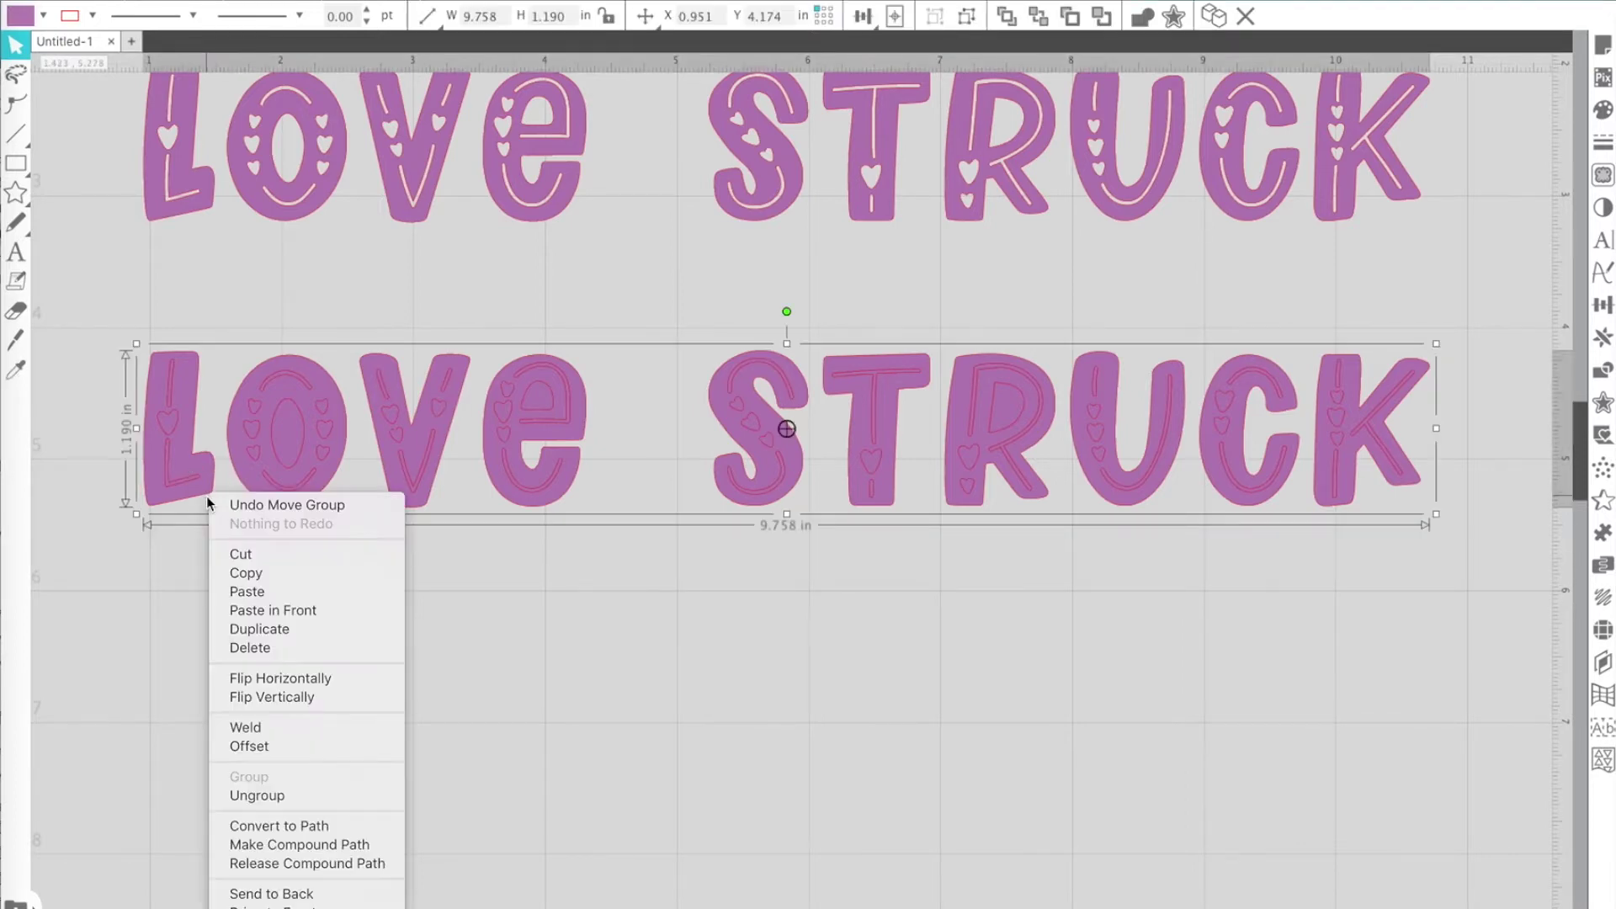
{"action": "left_click", "coordinate": [258, 795]}
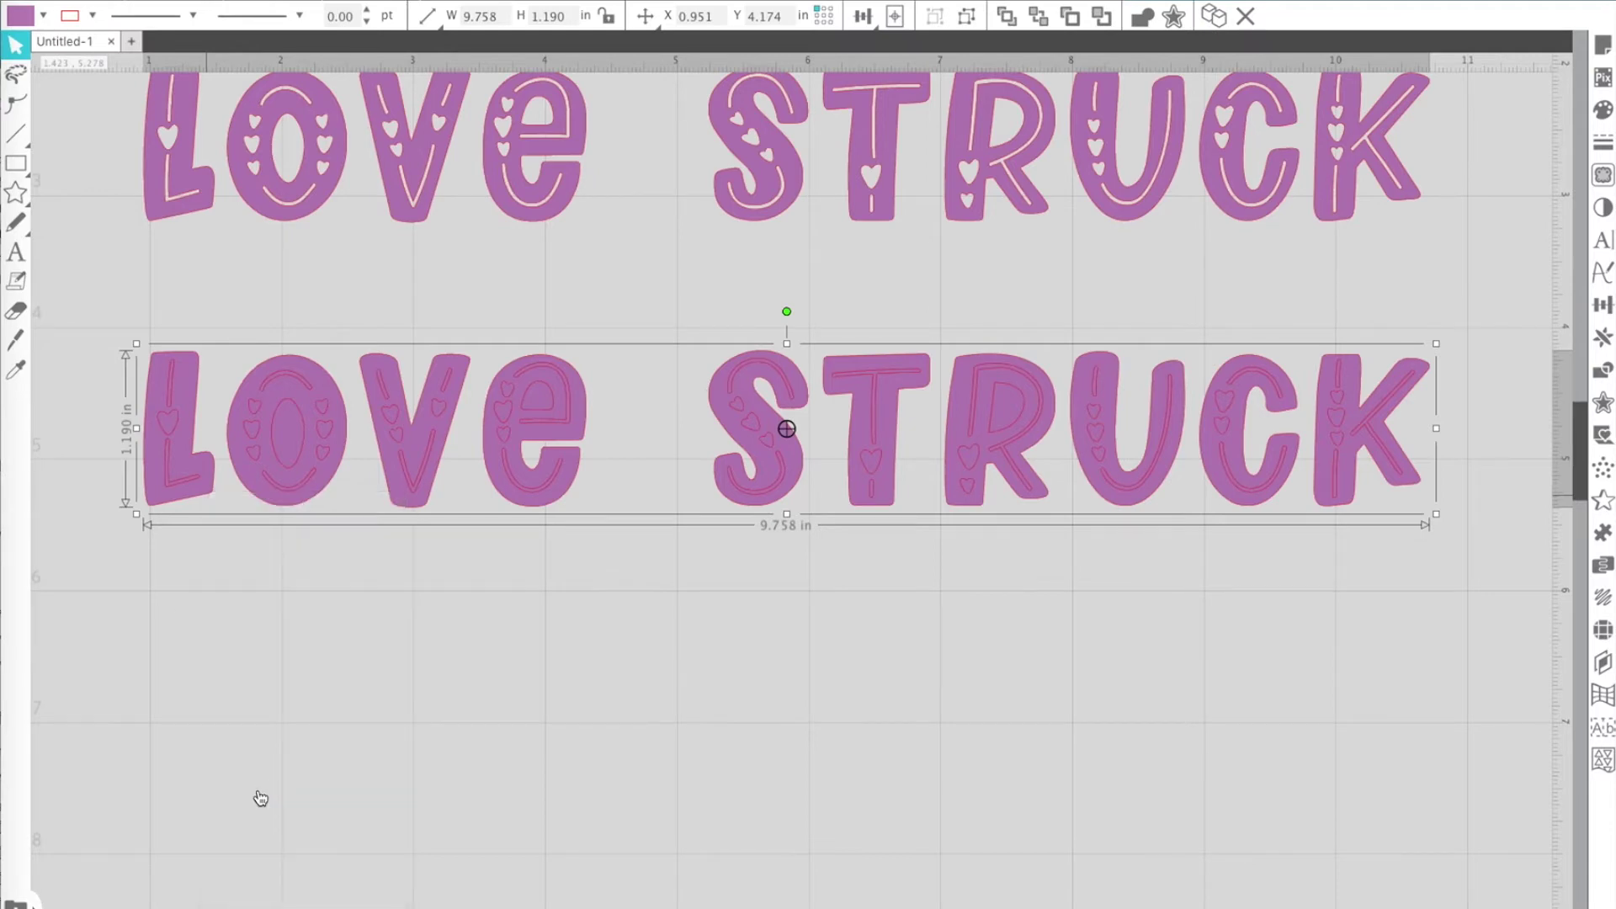
{"action": "left_click", "coordinate": [253, 785]}
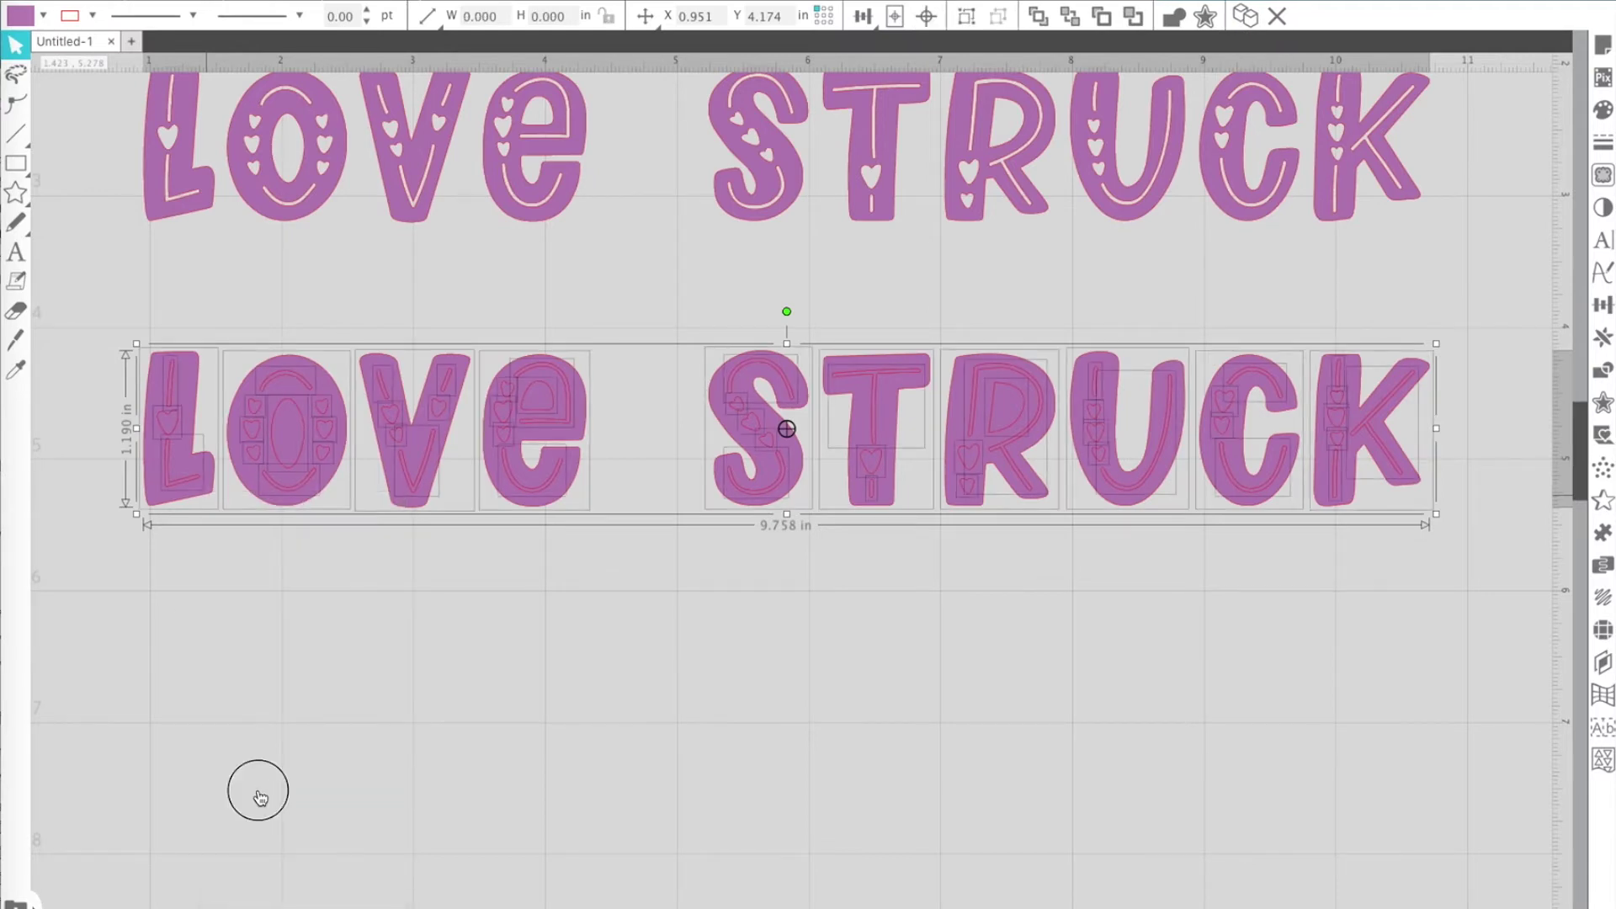
Step: Group the lower L, O, V and e into one Love group, then select STRUCK's S and T
{"action": "left_click", "coordinate": [194, 498]}
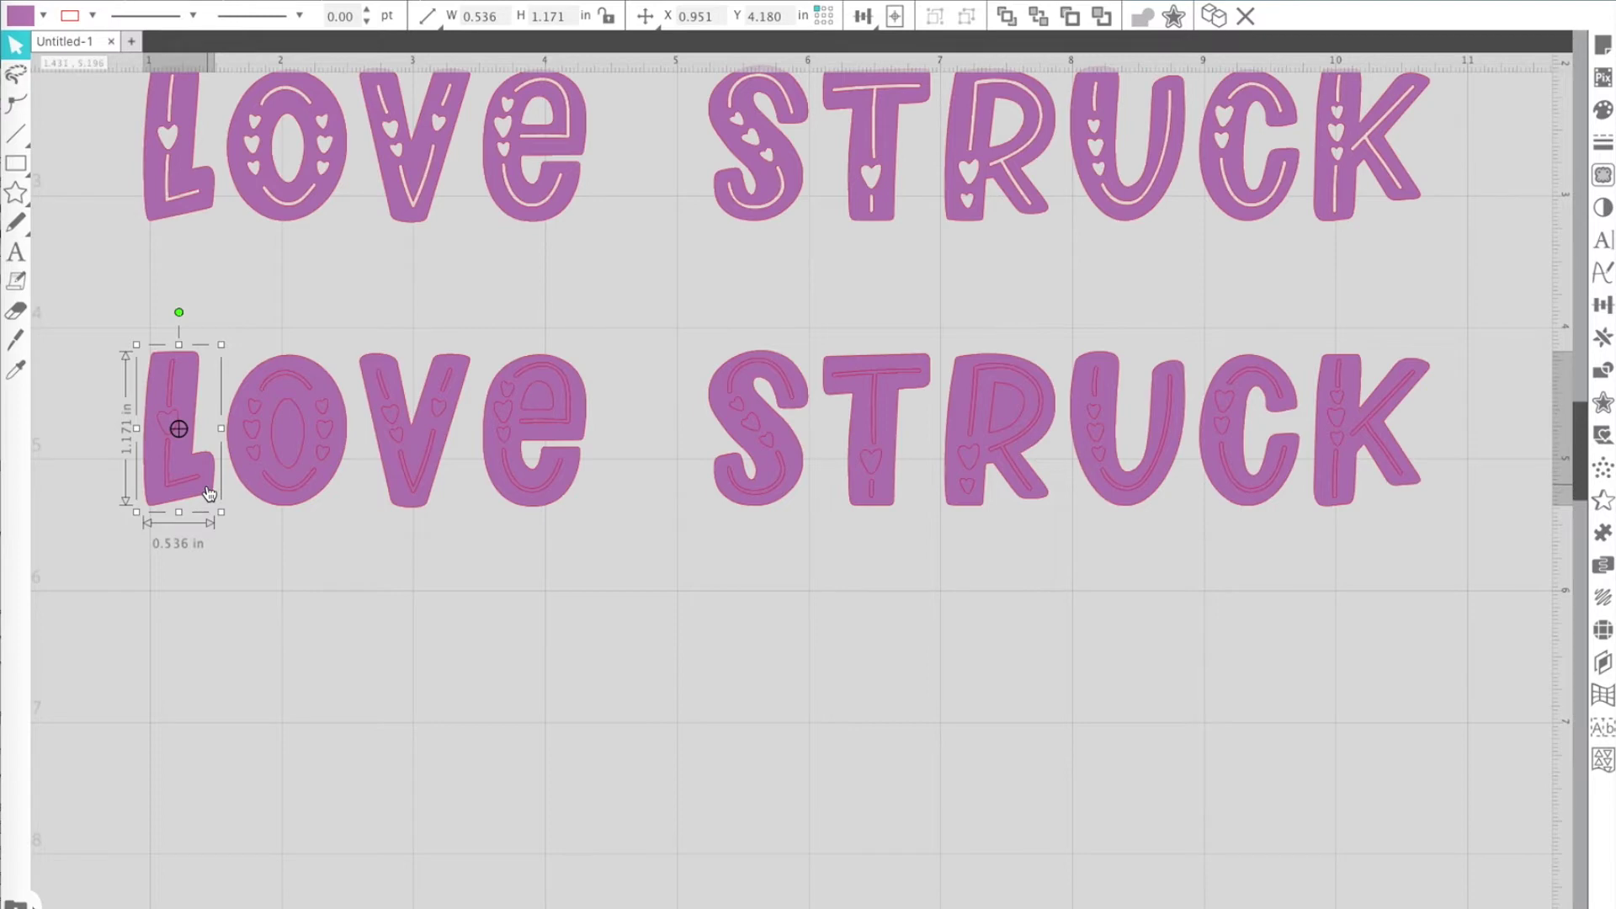
{"action": "left_click", "coordinate": [321, 501], "text": "shift"}
{"action": "left_click", "coordinate": [416, 508], "text": "shift"}
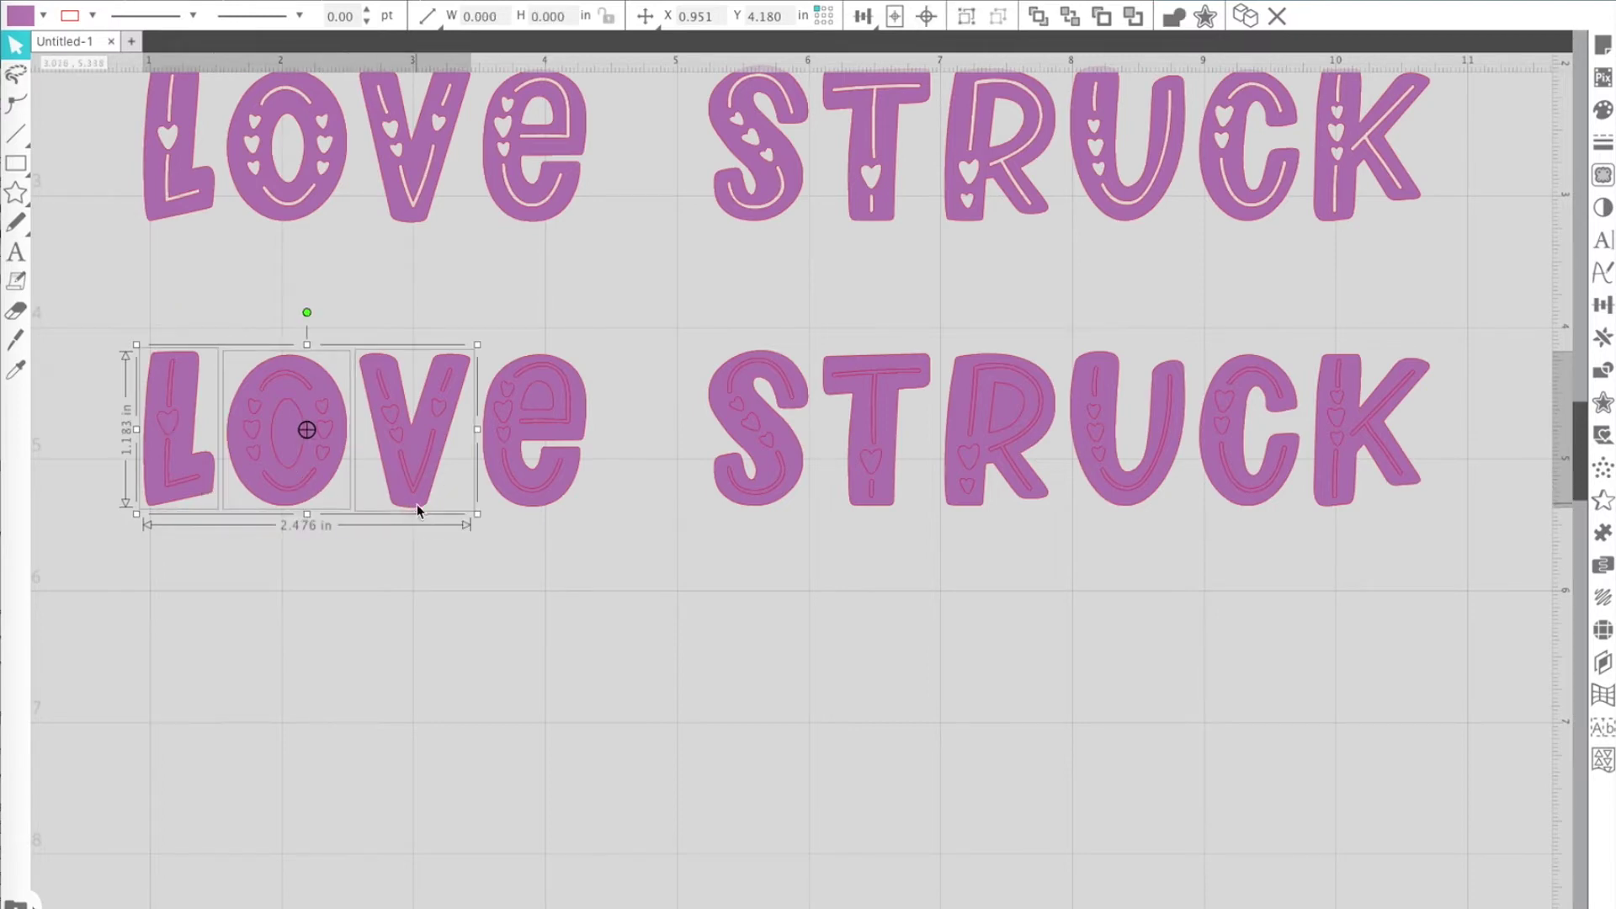
{"action": "left_click", "coordinate": [561, 499], "text": "shift"}
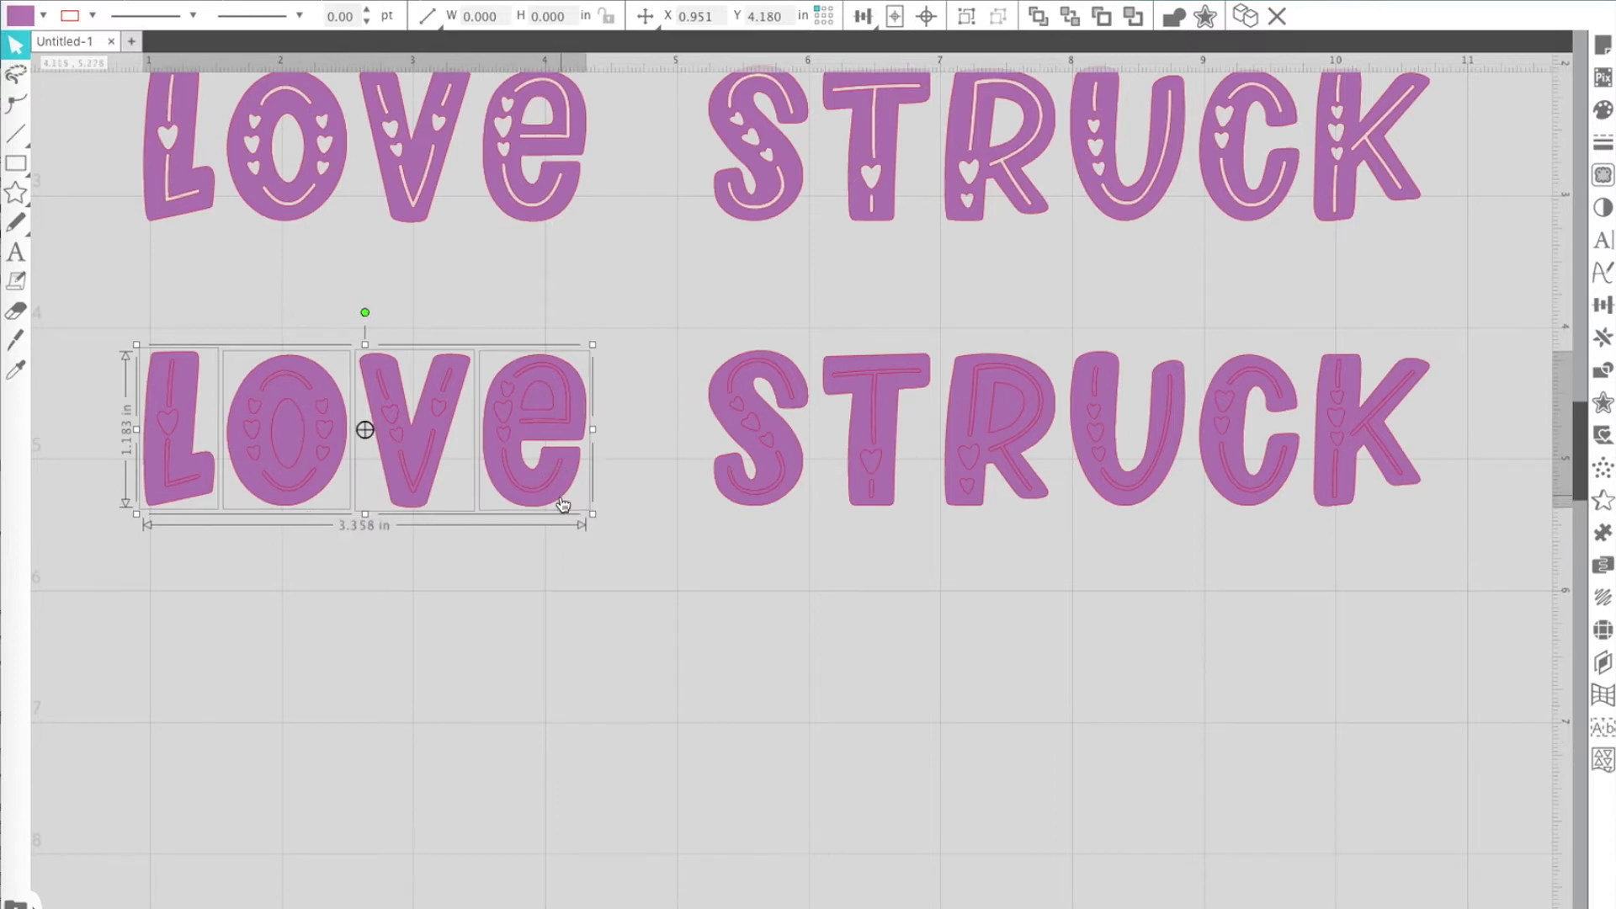
{"action": "right_click", "coordinate": [562, 504]}
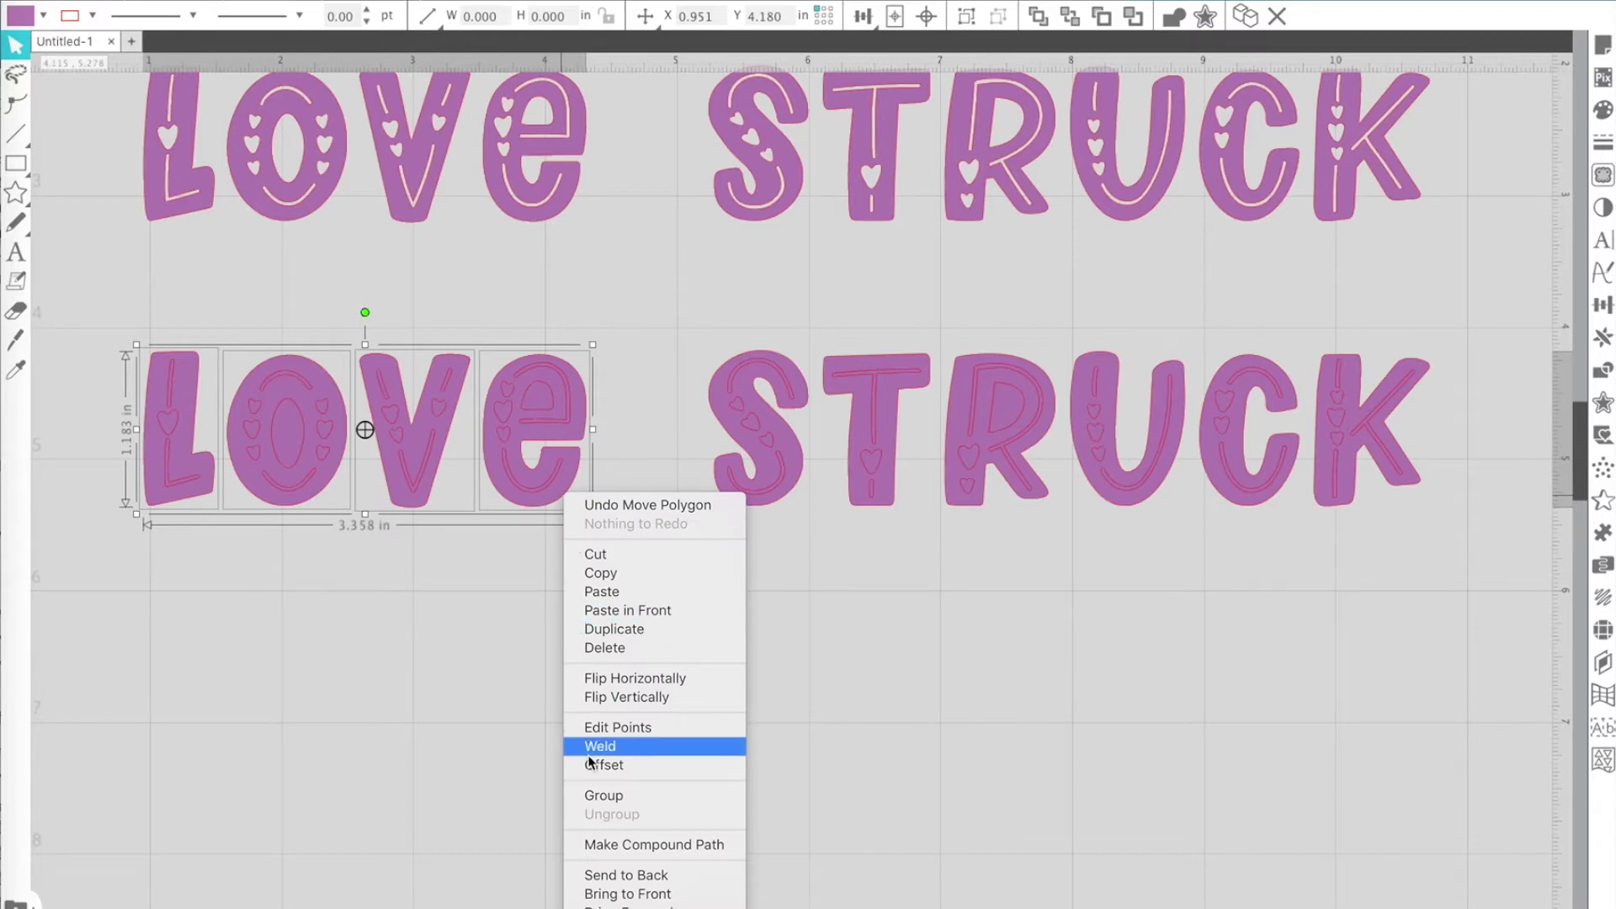
{"action": "left_click", "coordinate": [600, 796]}
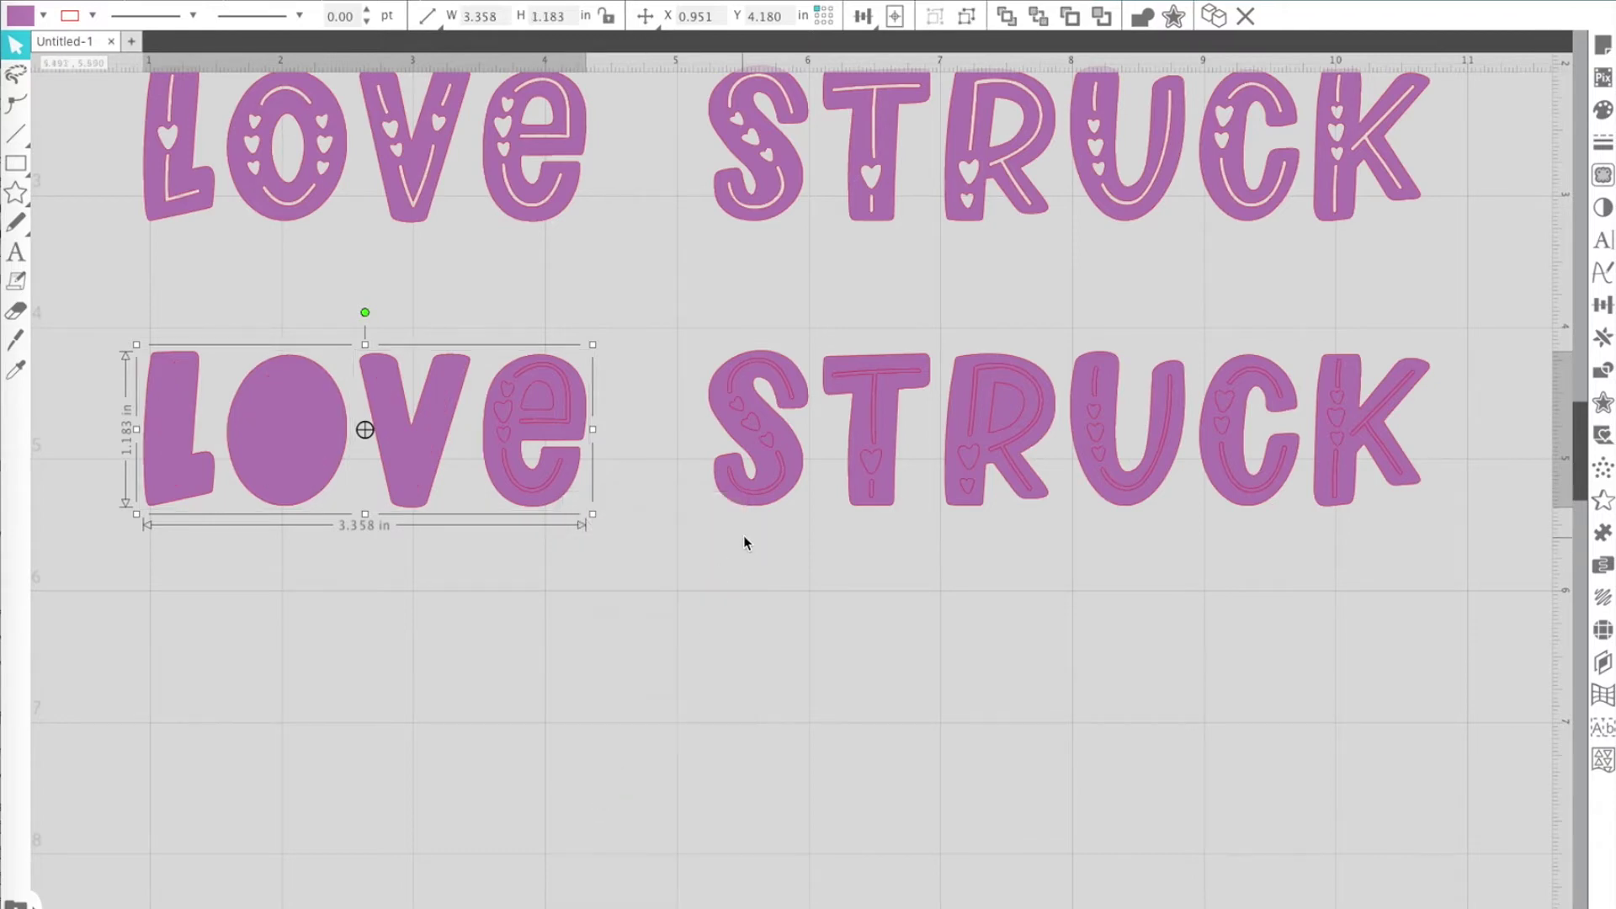
{"action": "left_click", "coordinate": [780, 506]}
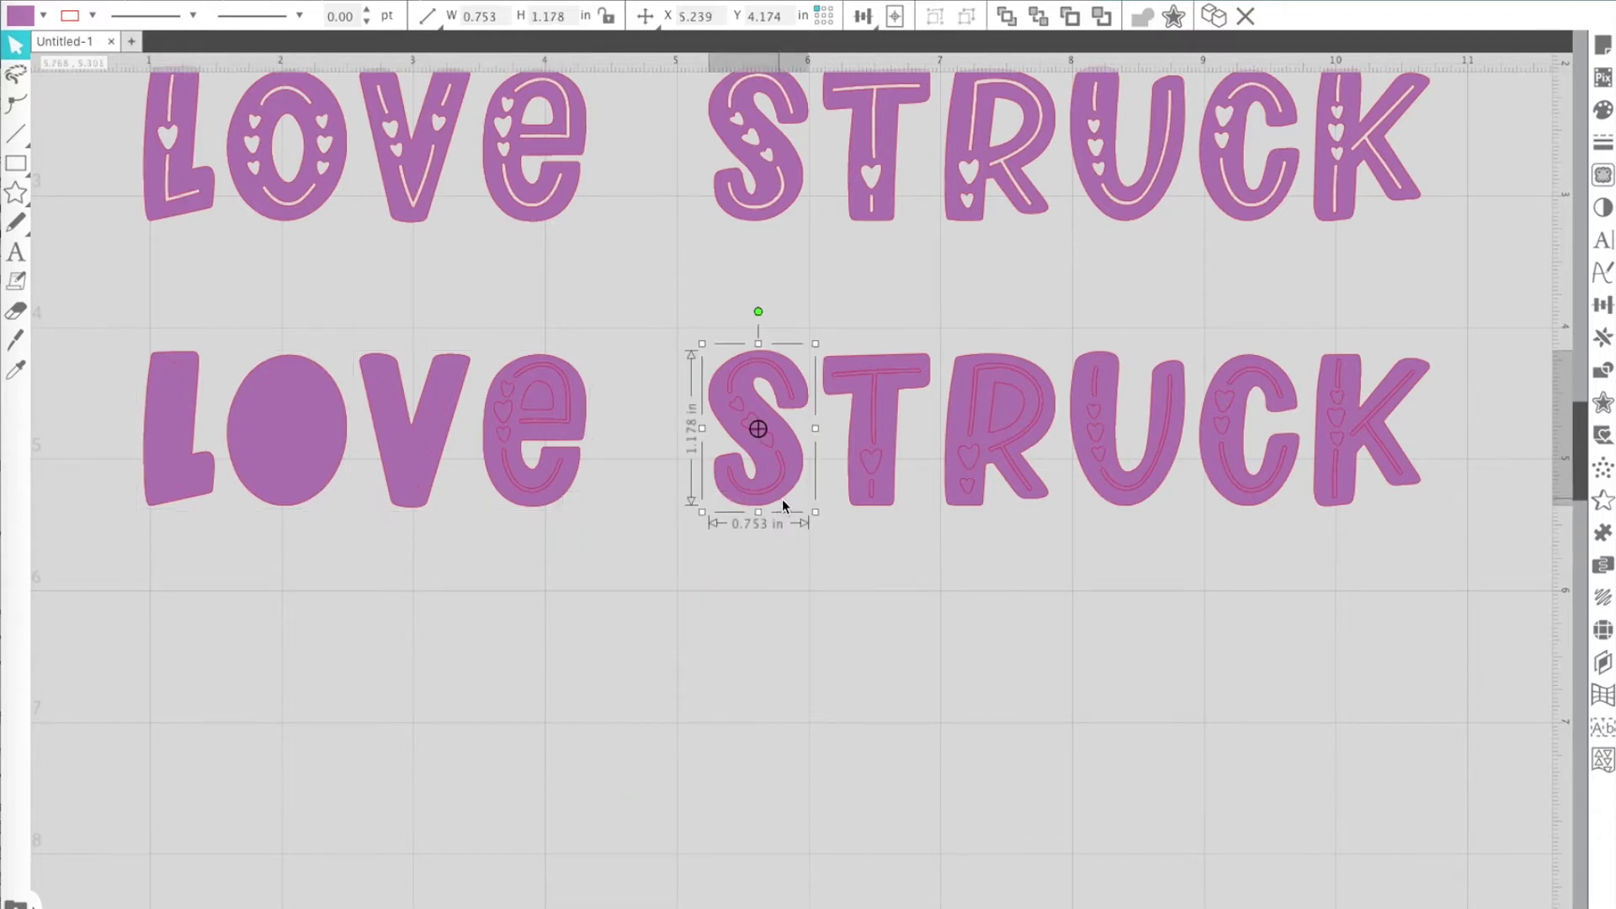
{"action": "left_click", "coordinate": [884, 505], "text": "shift"}
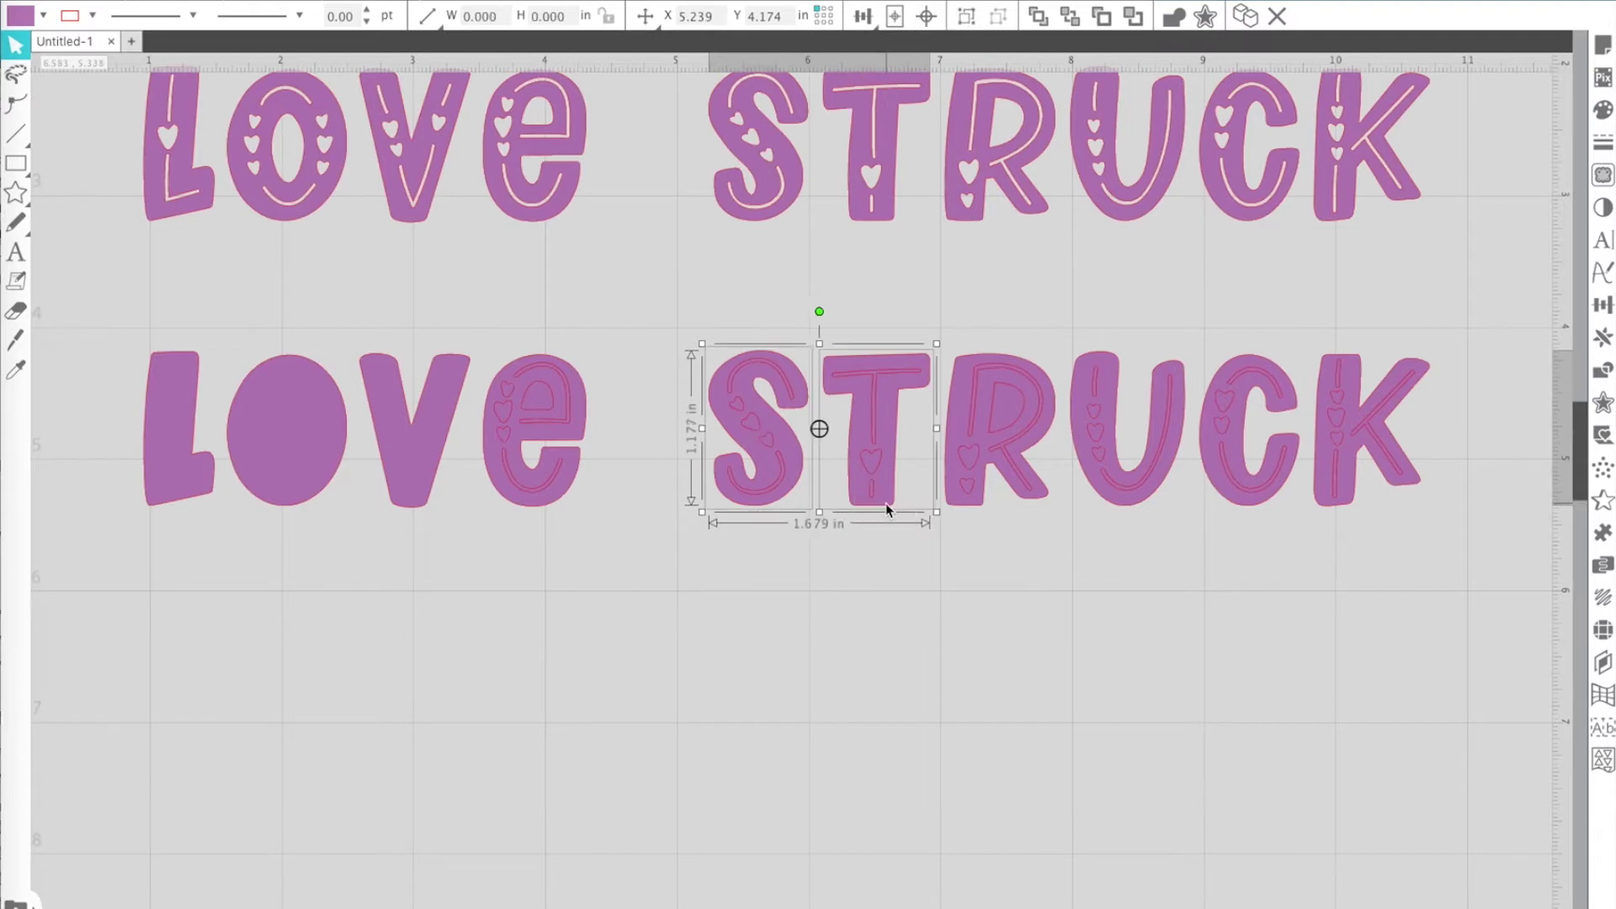
Step: Add R, U, C and K to the selection and group the STRUCK letters
{"action": "left_click", "coordinate": [972, 509], "text": "shift"}
{"action": "left_click", "coordinate": [1124, 510], "text": "shift"}
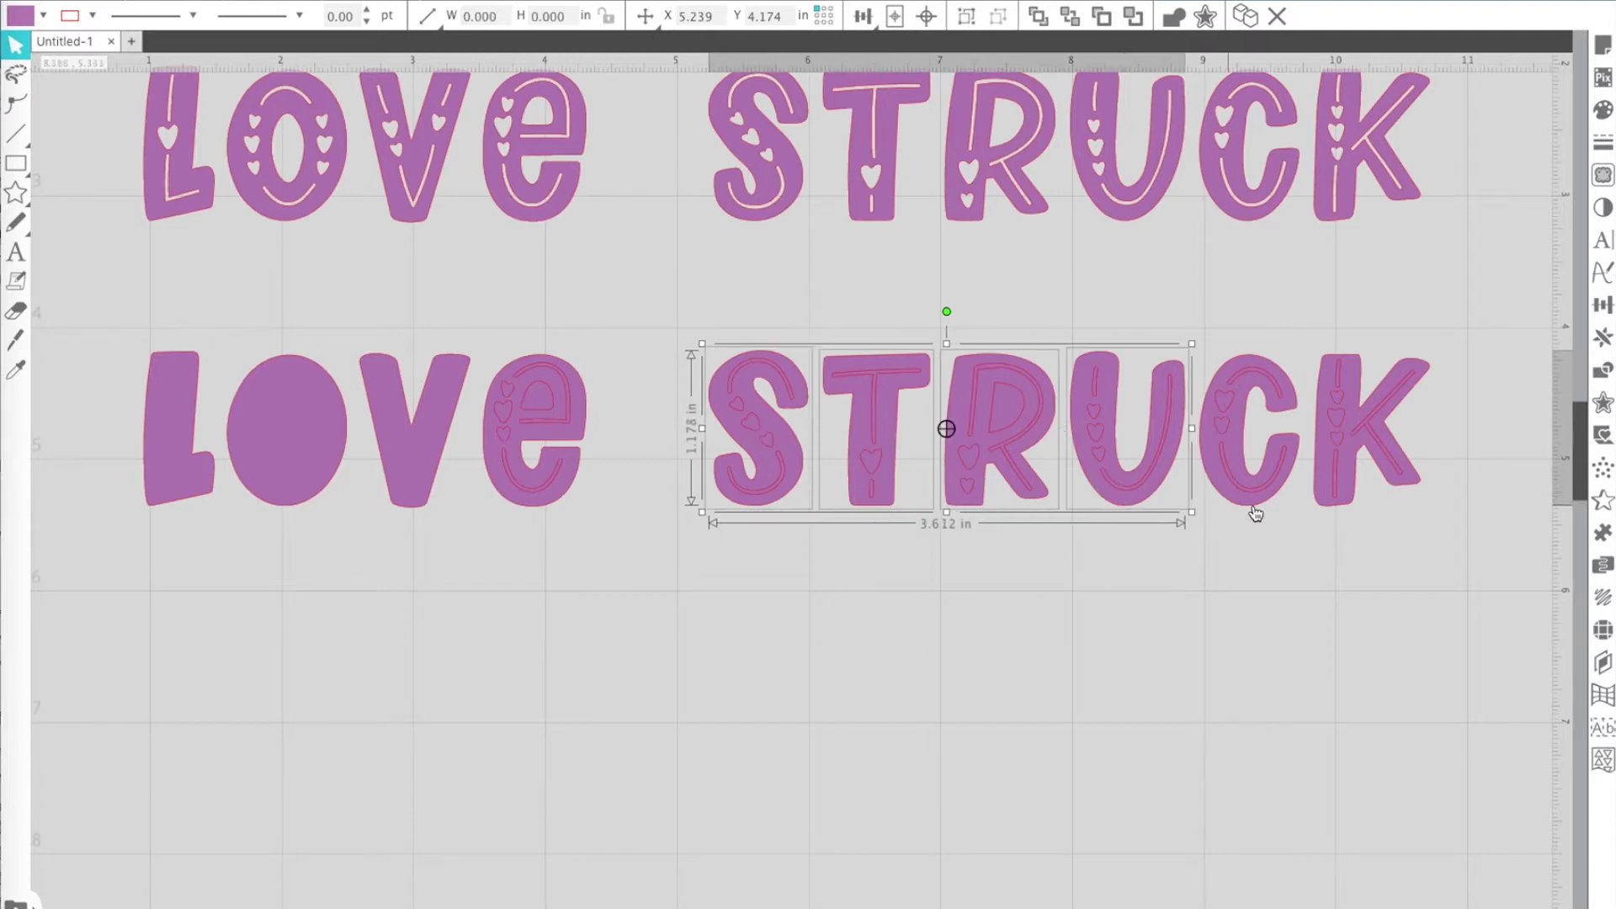
{"action": "left_click", "coordinate": [1263, 508], "text": "shift"}
{"action": "left_click", "coordinate": [1349, 504], "text": "shift"}
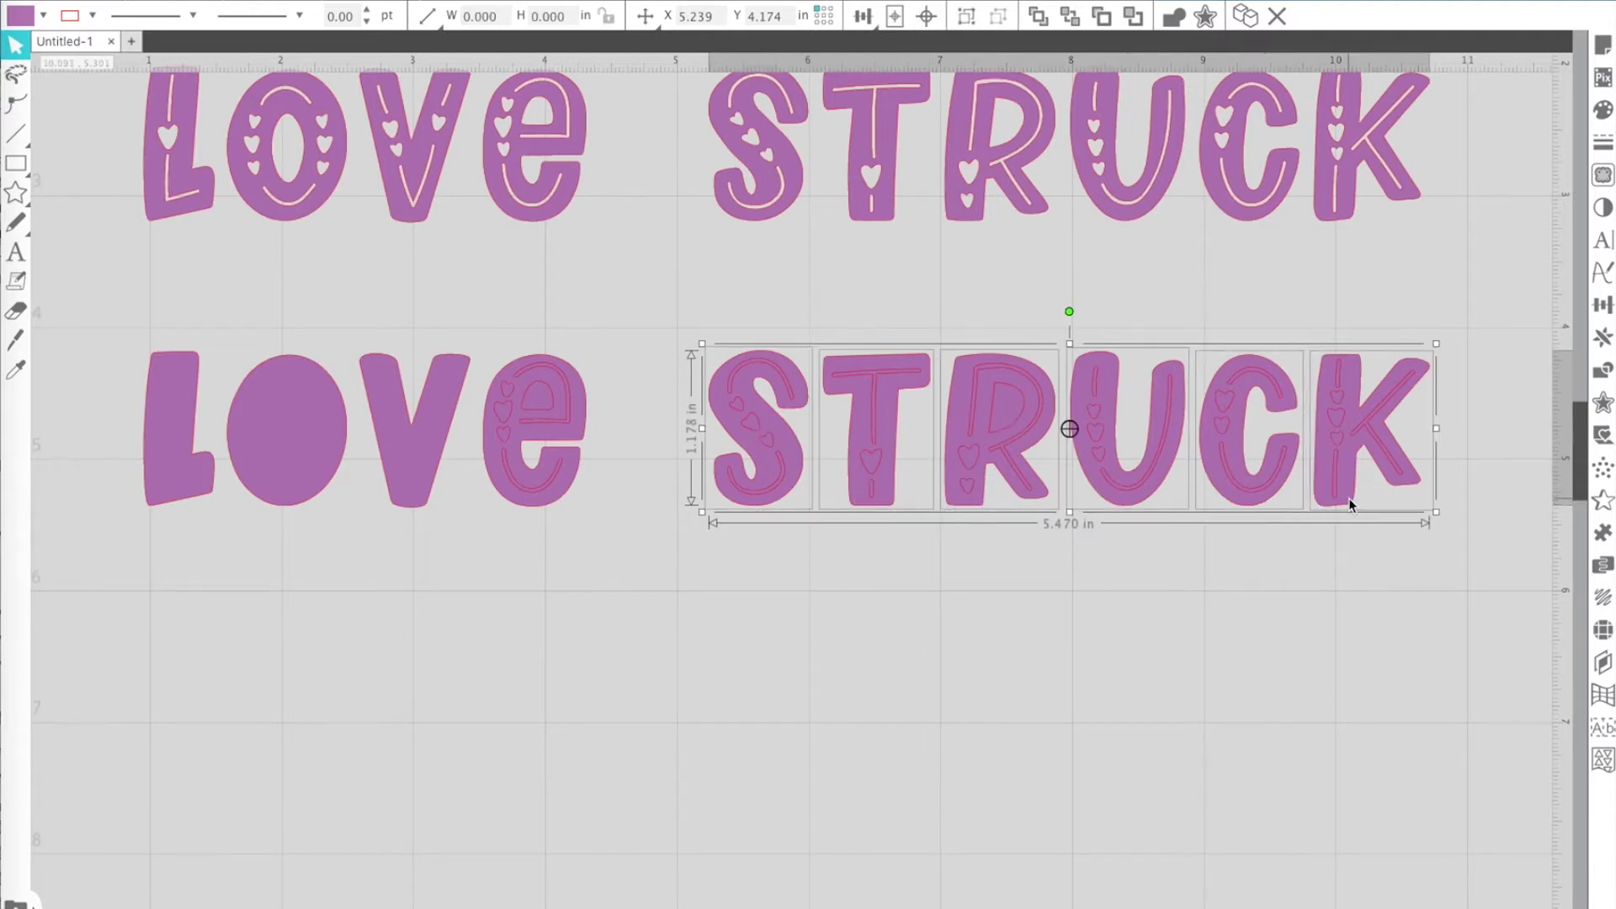
{"action": "right_click", "coordinate": [1349, 503]}
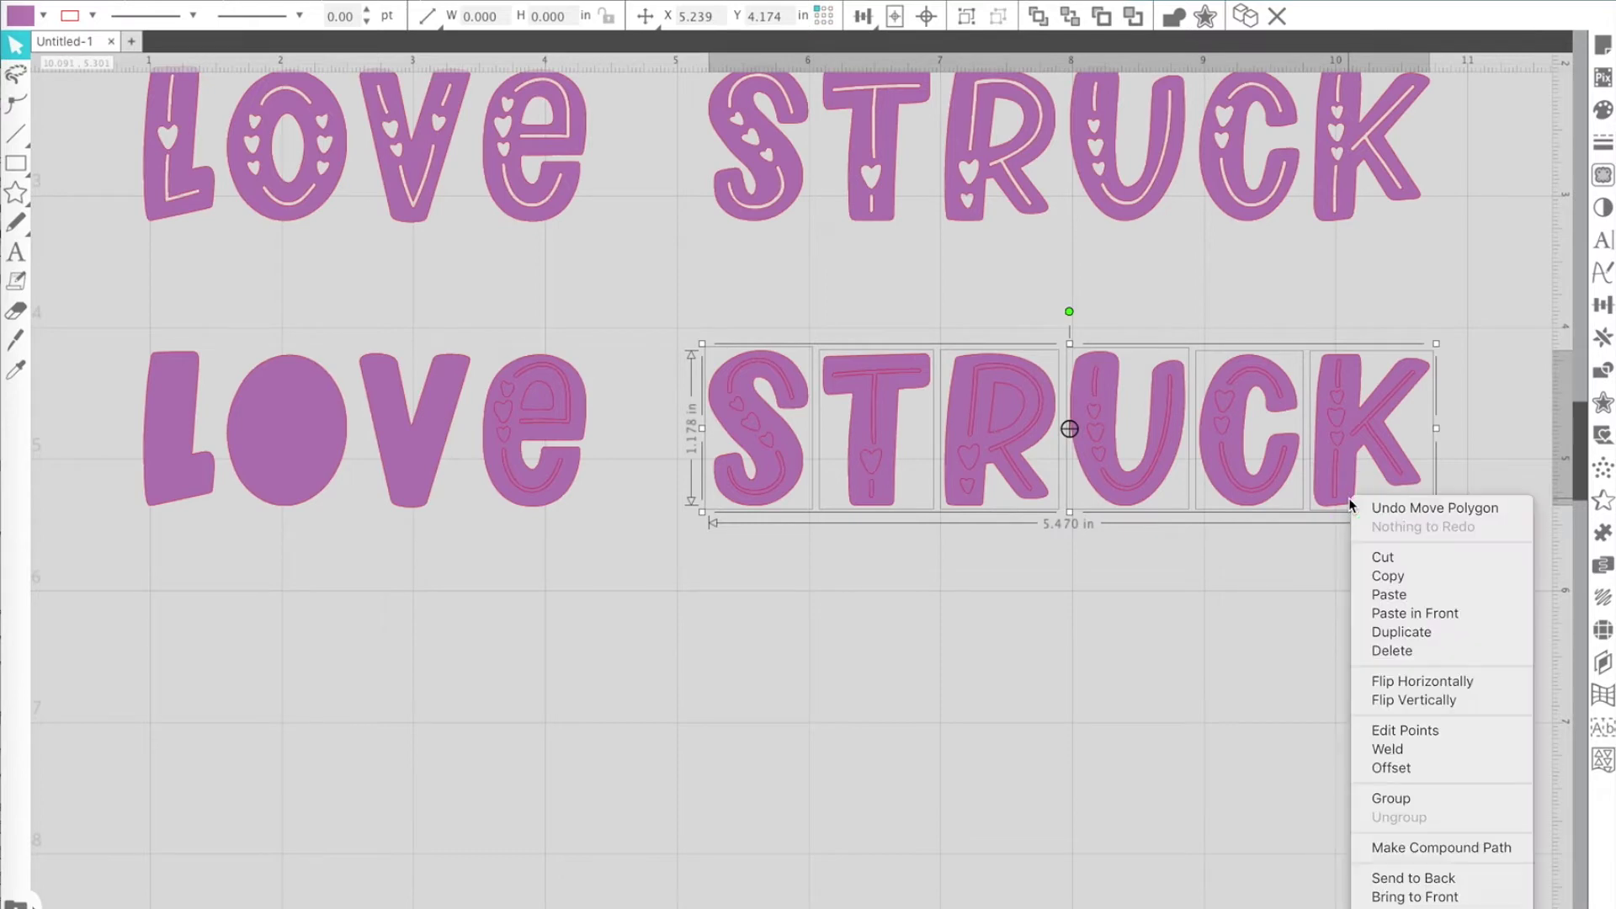
{"action": "left_click", "coordinate": [1367, 799]}
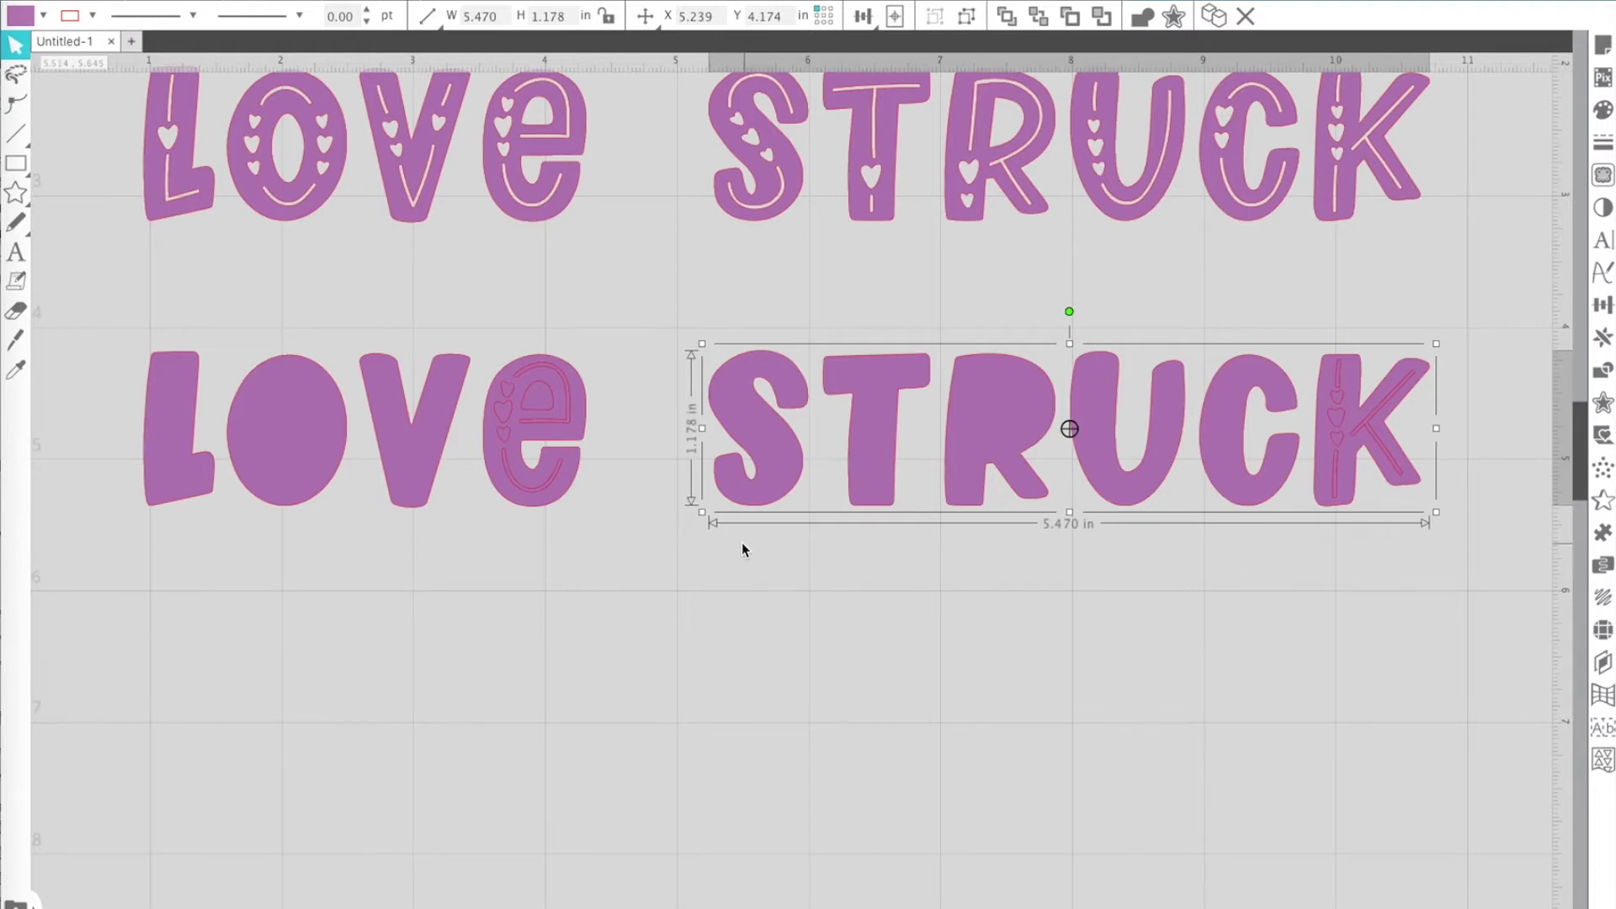
Step: Group the Love and STRUCK groups into one and drag the solid lettering down
{"action": "left_click", "coordinate": [568, 500], "text": "shift"}
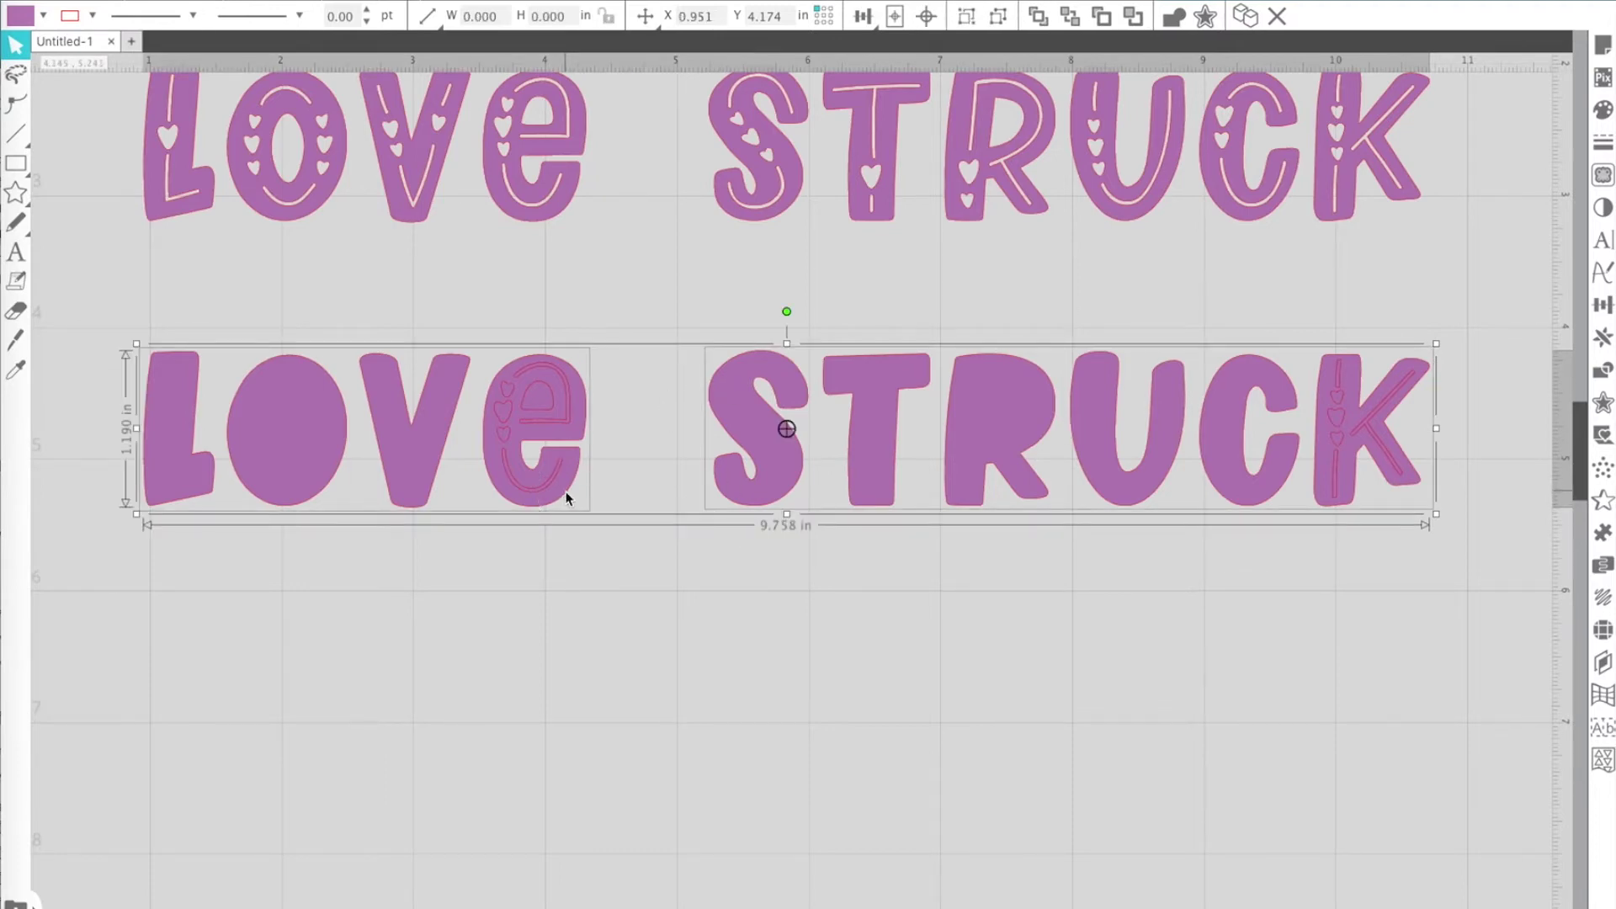
{"action": "right_click", "coordinate": [566, 498]}
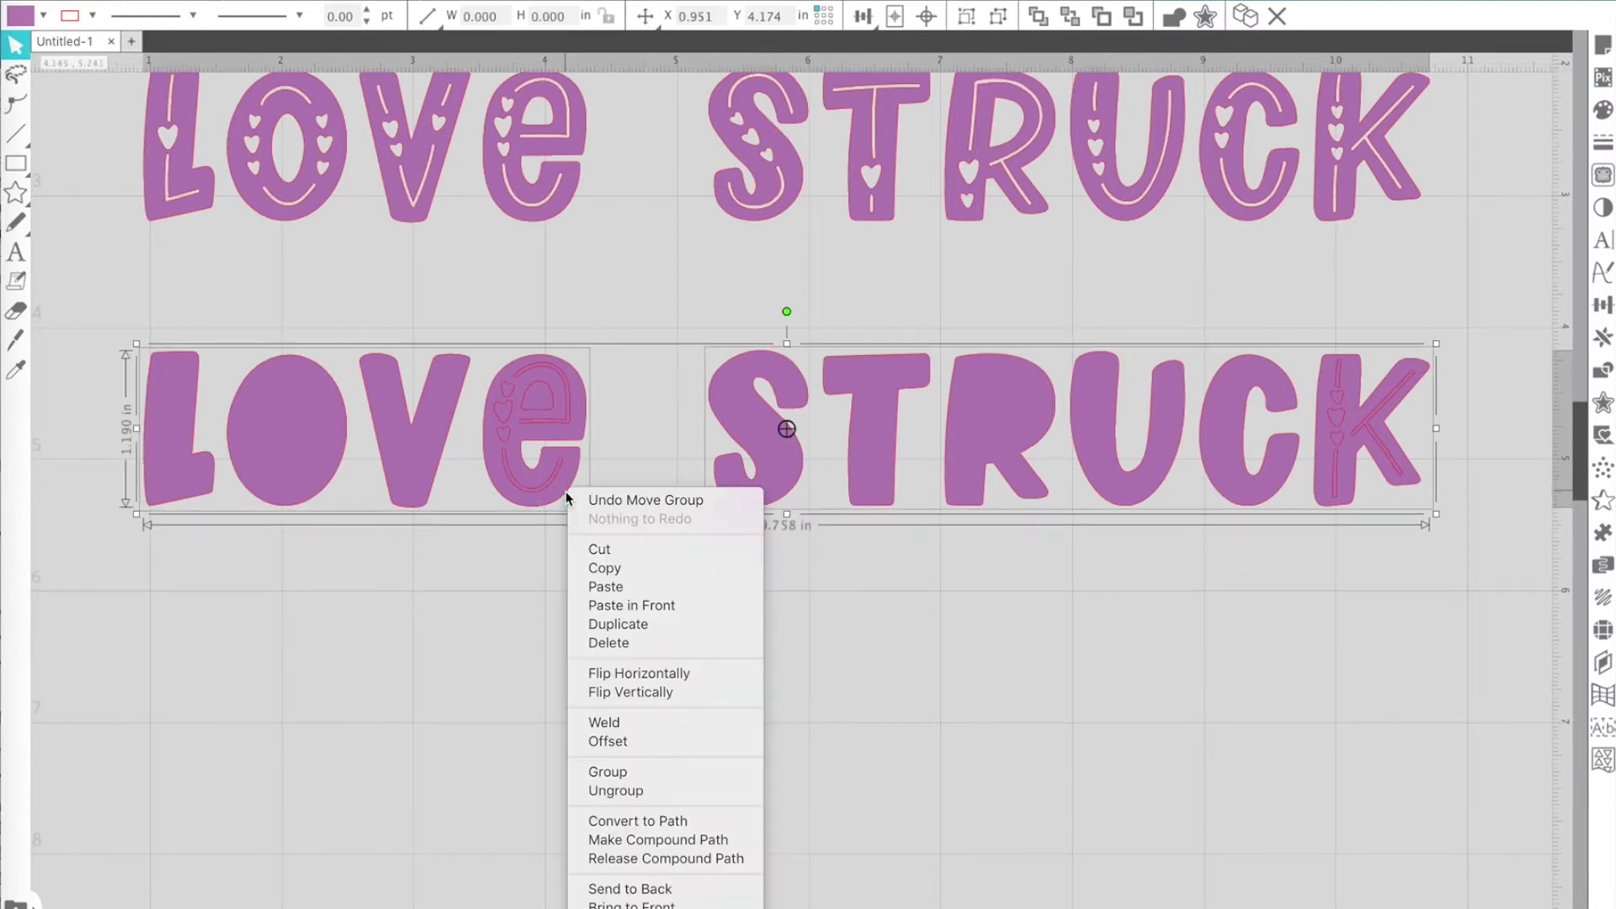
{"action": "left_click", "coordinate": [586, 771]}
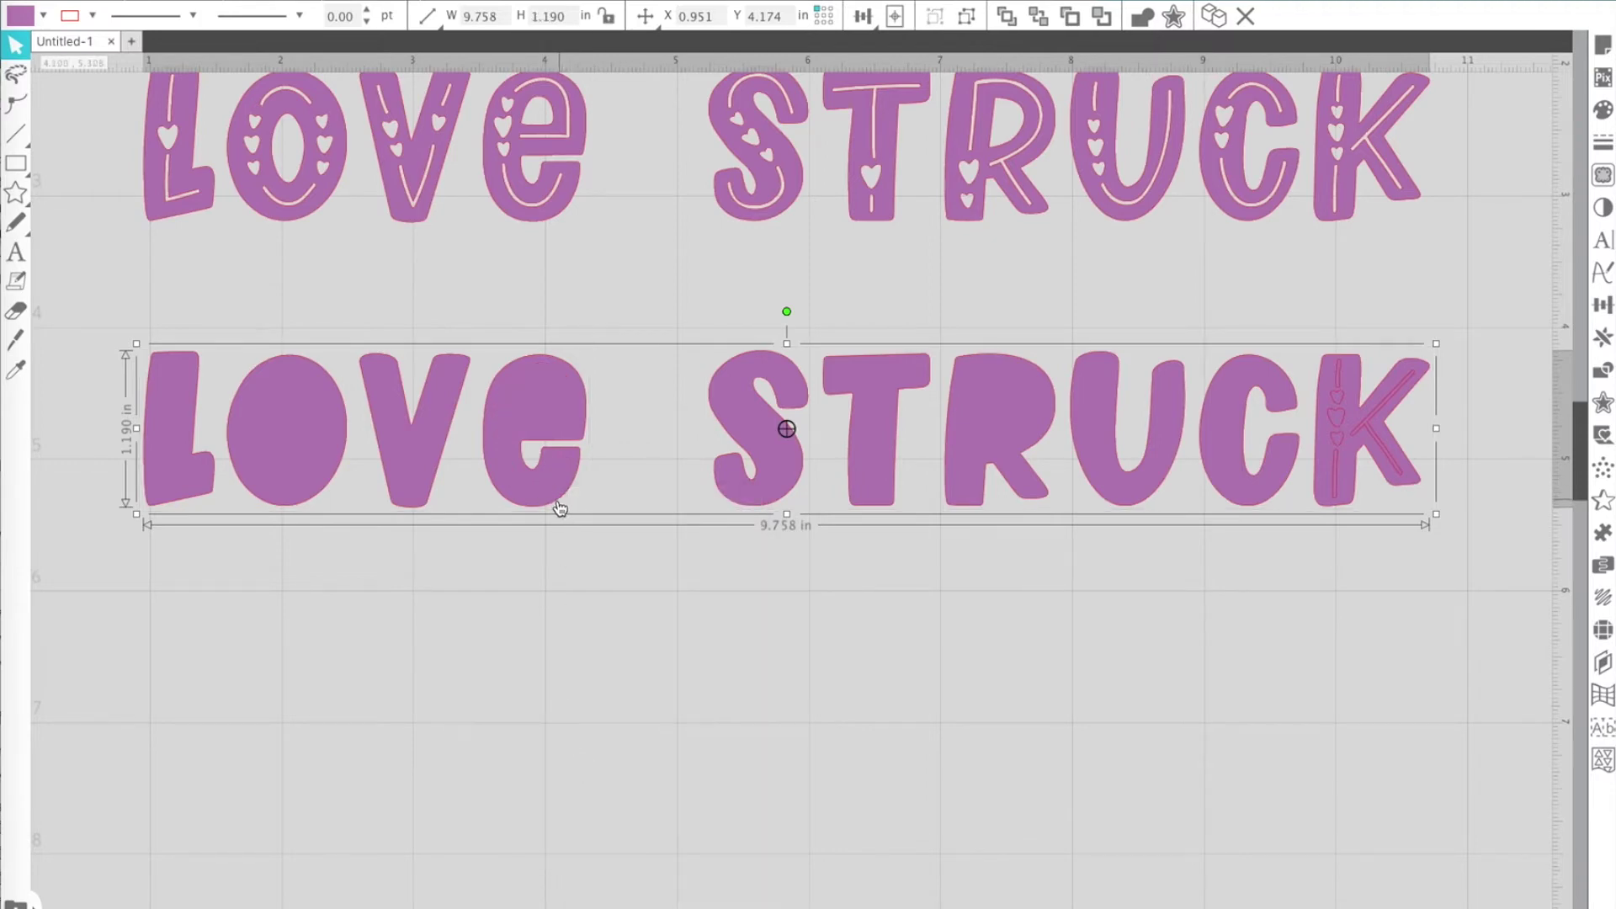
{"action": "left_click_drag", "start_coordinate": [558, 505], "coordinate": [561, 808]}
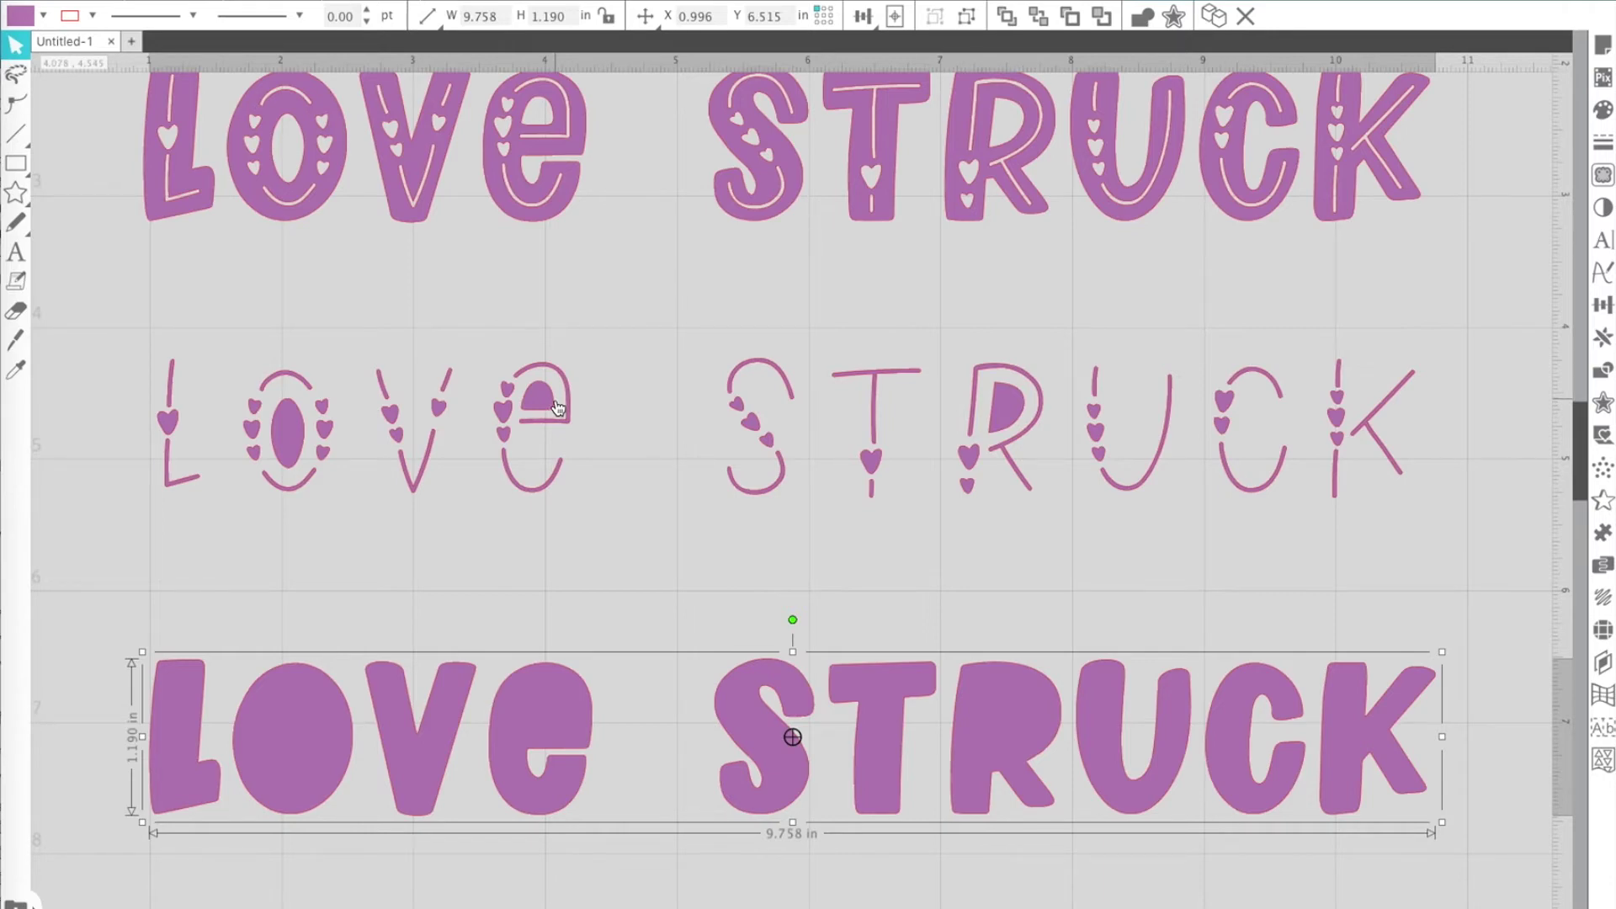
{"action": "key", "text": "ctrl+z"}
{"action": "left_click", "coordinate": [404, 529]}
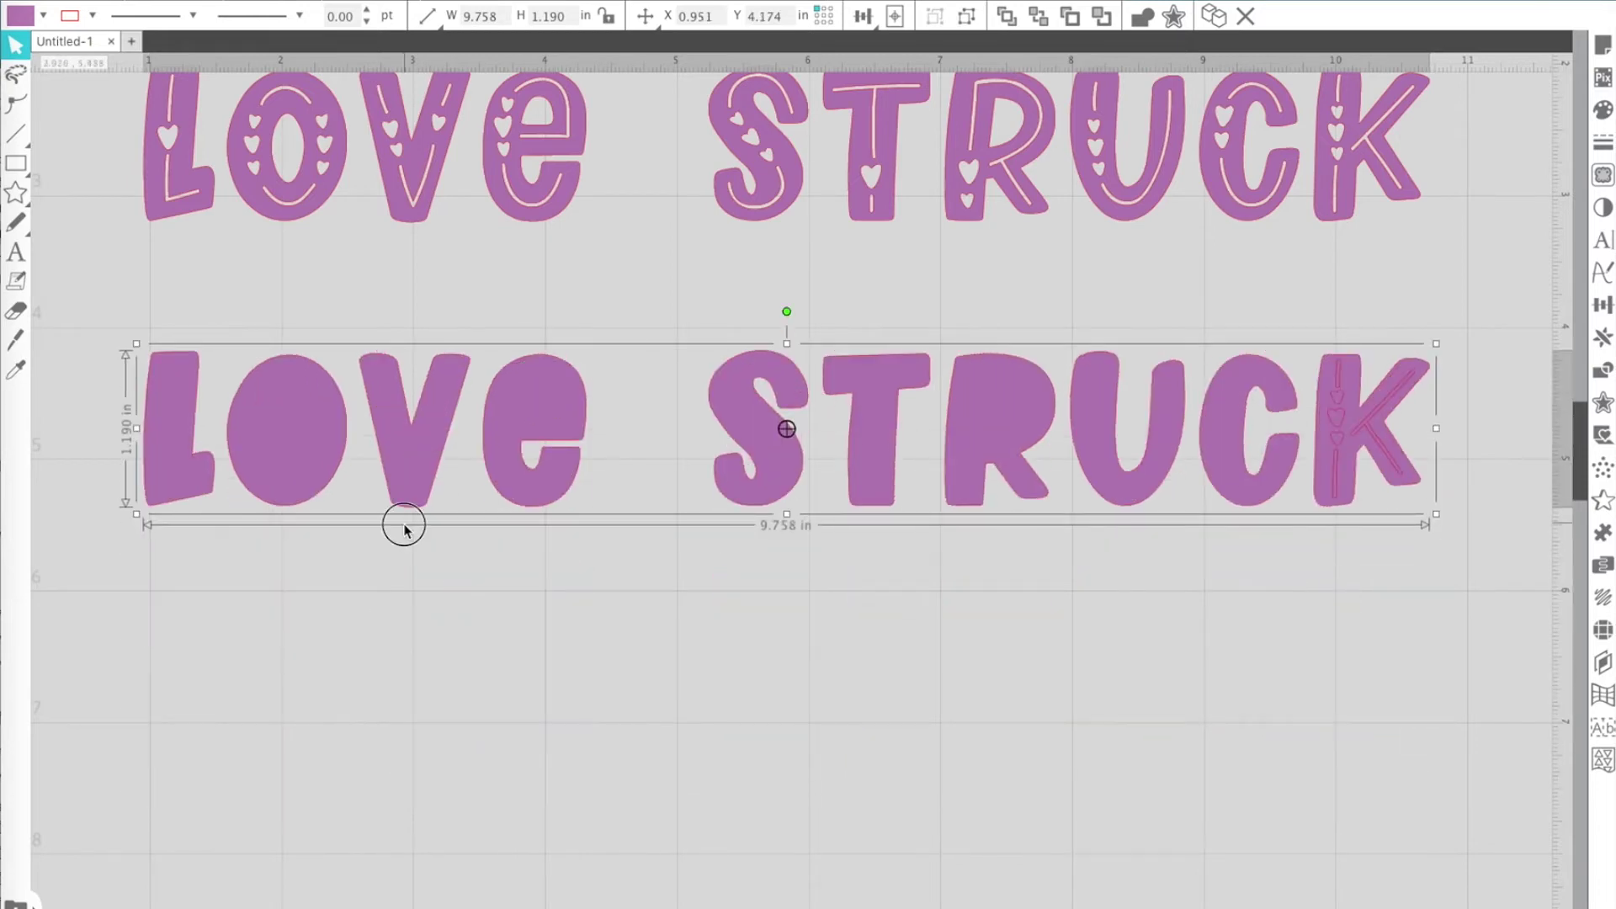
Step: Set the line colour of all the lower letter shapes to black
{"action": "left_click_drag", "start_coordinate": [118, 334], "coordinate": [1542, 617]}
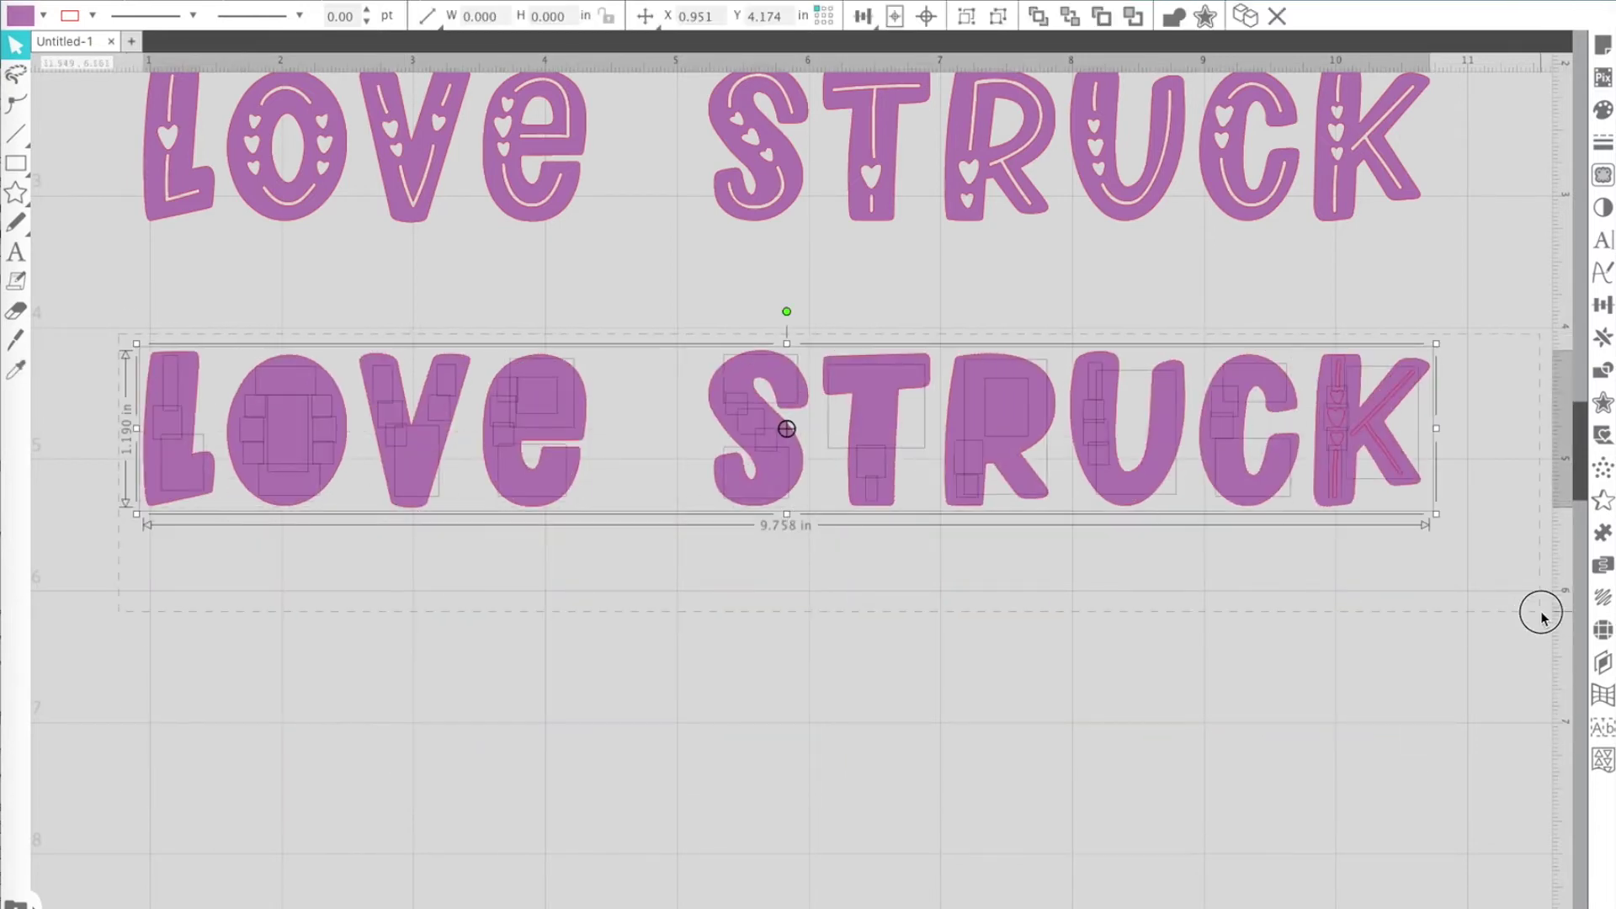
{"action": "left_click", "coordinate": [94, 16]}
{"action": "left_click", "coordinate": [181, 45]}
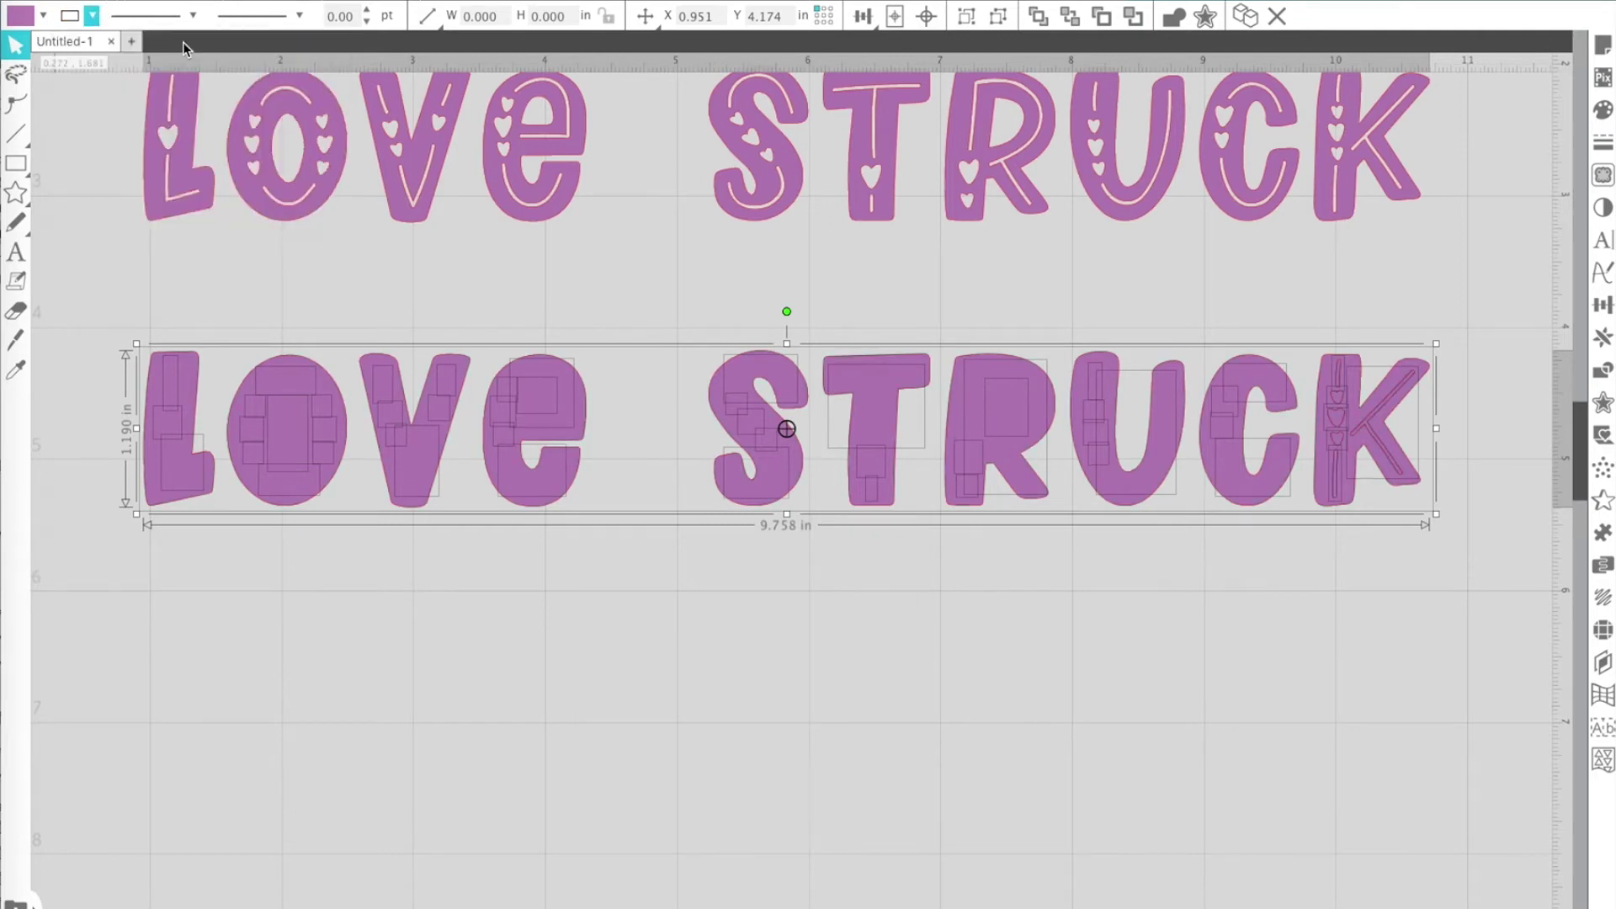
{"action": "left_click", "coordinate": [198, 535]}
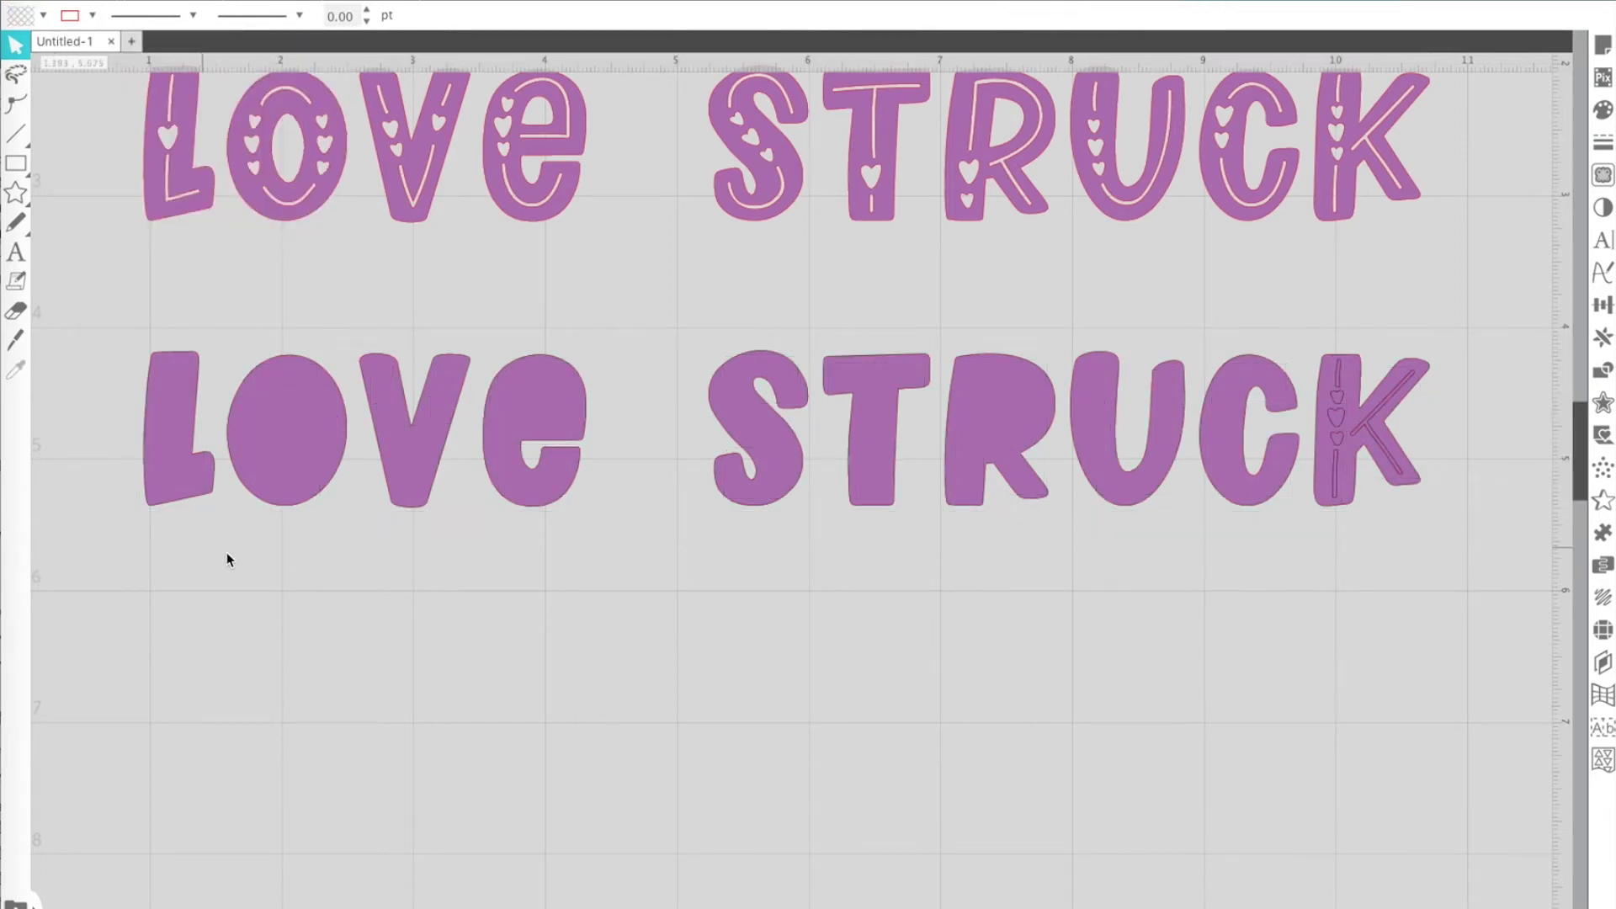
Step: Send the solid lettering group to the back with Object > Arrange > Send to Back
{"action": "left_click", "coordinate": [291, 506]}
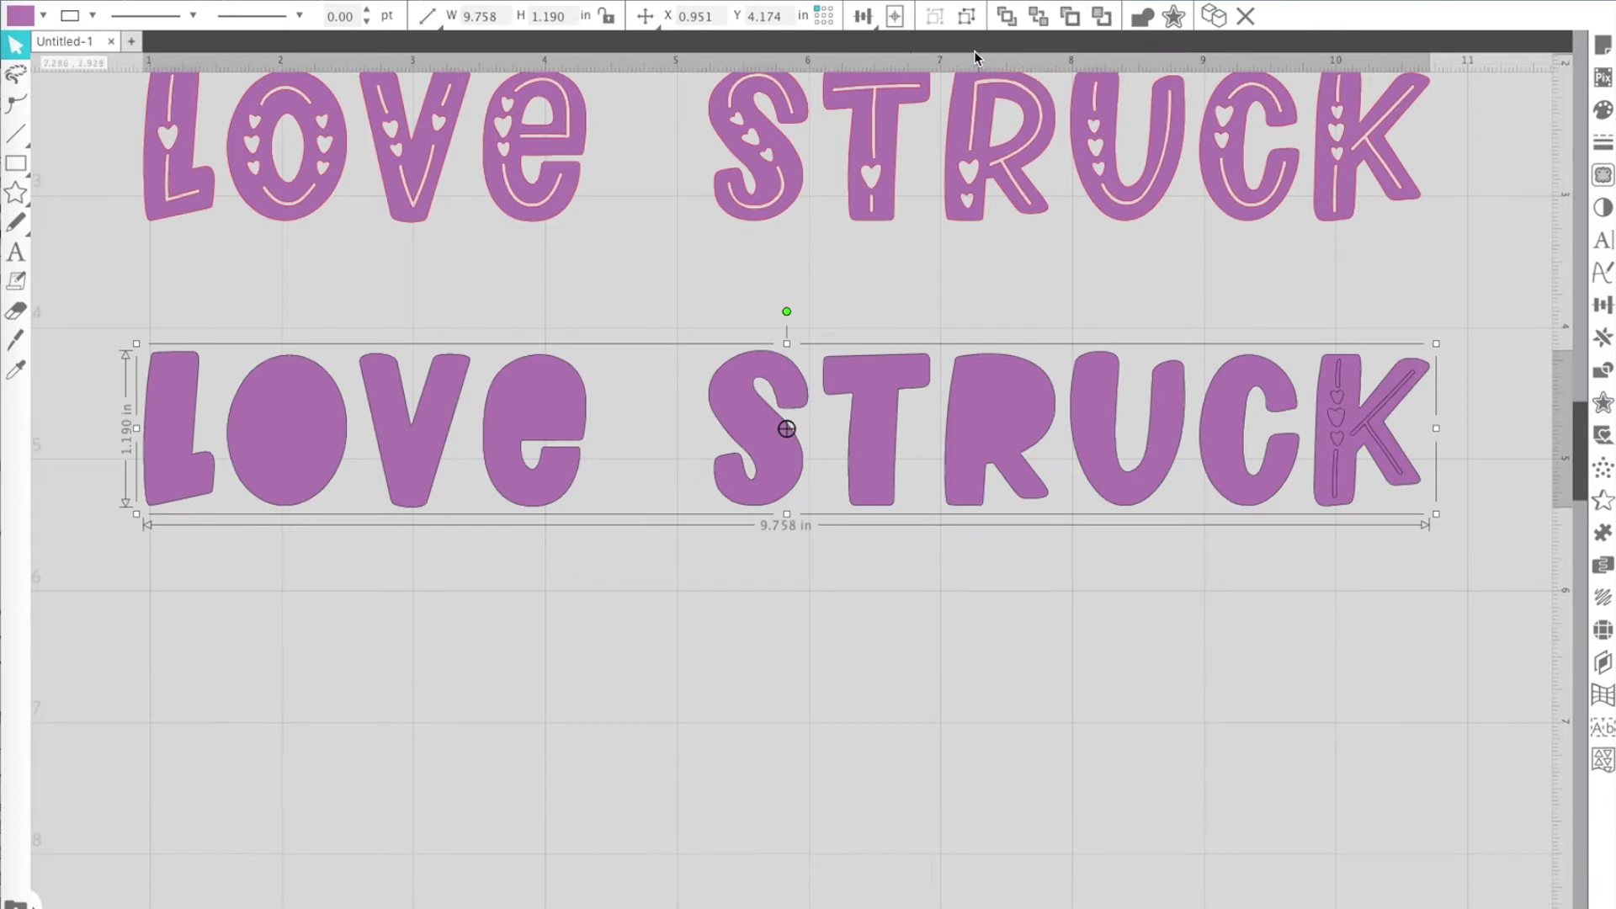
{"action": "left_click", "coordinate": [362, 0]}
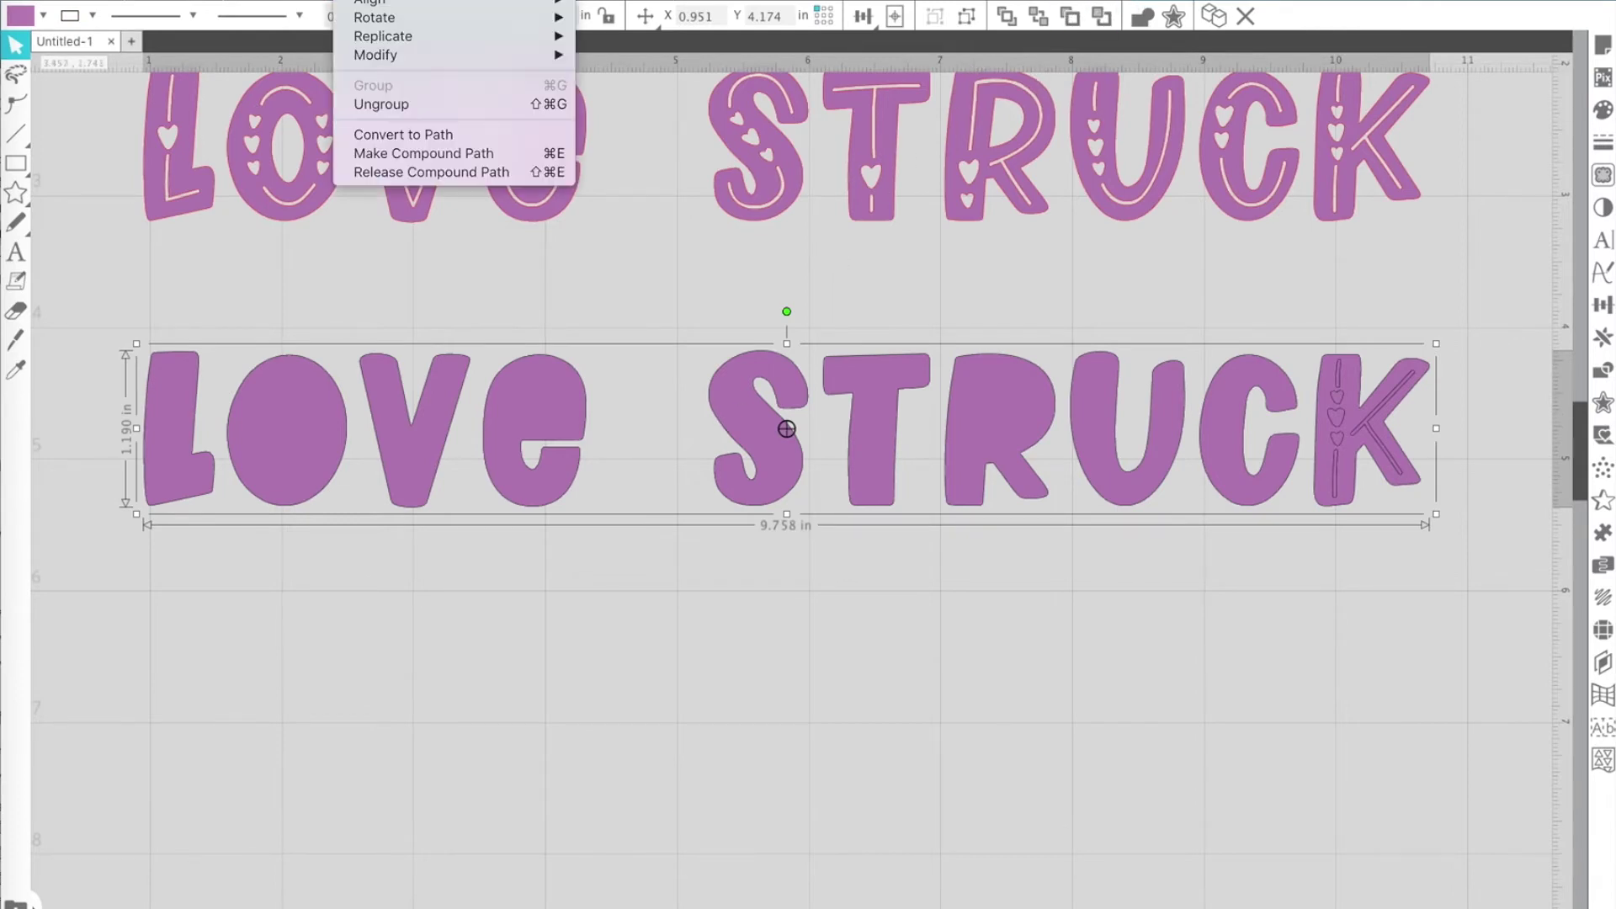
{"action": "mouse_move", "coordinate": [454, 0]}
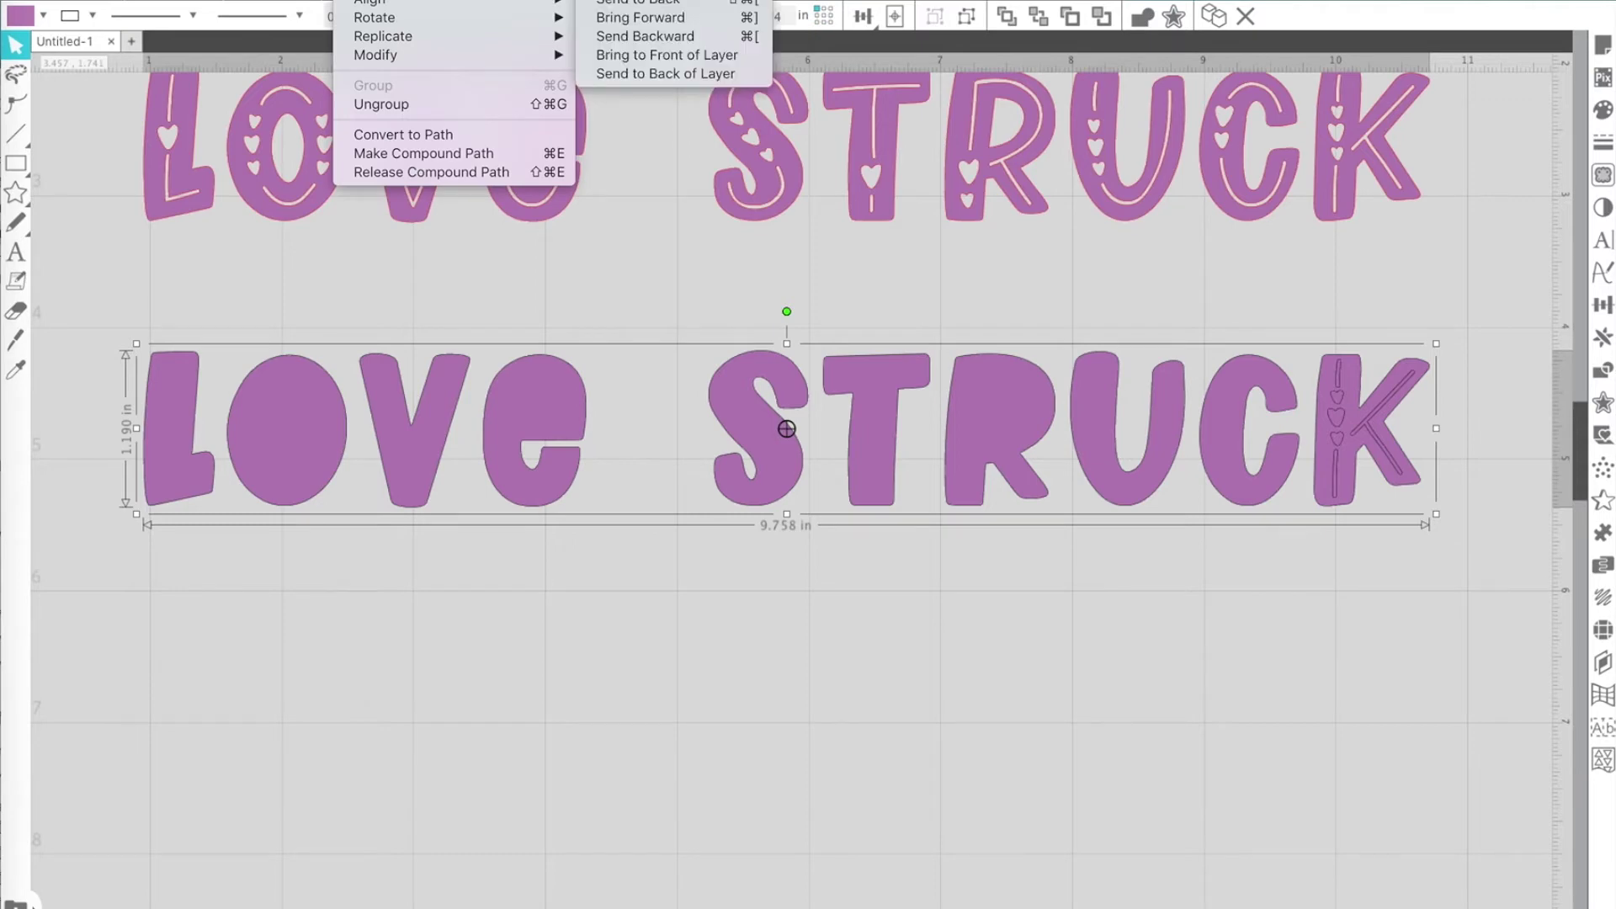
{"action": "left_click", "coordinate": [627, 2]}
{"action": "left_click", "coordinate": [396, 614]}
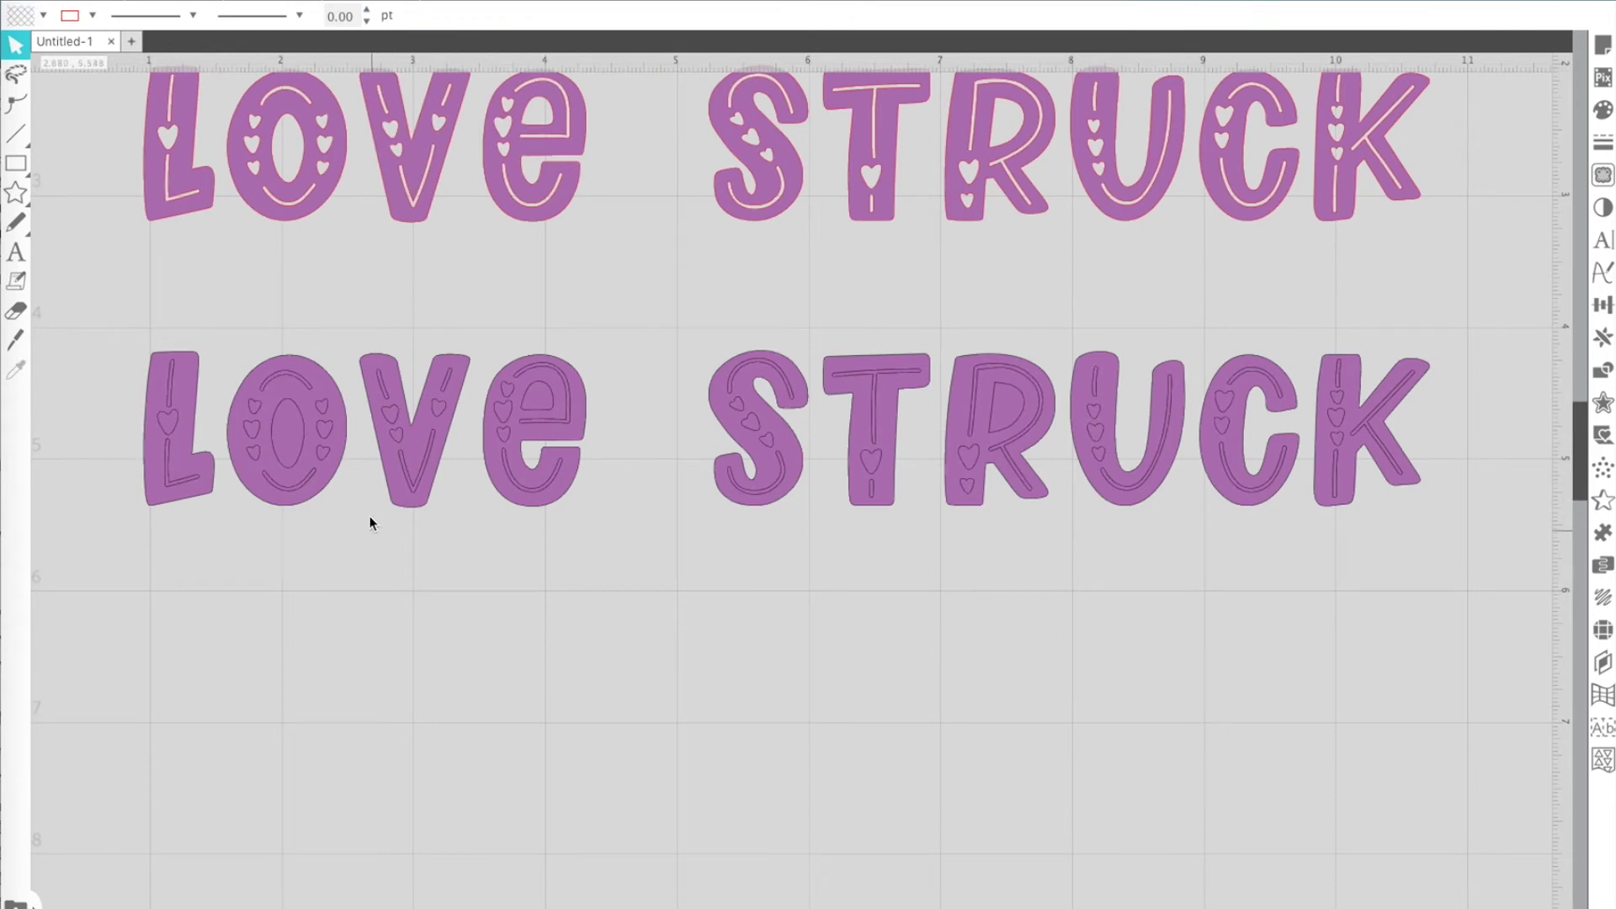
Step: Drag the solid LOVE STRUCK group down into its own row beneath the heart-line layer
{"action": "left_click", "coordinate": [297, 464]}
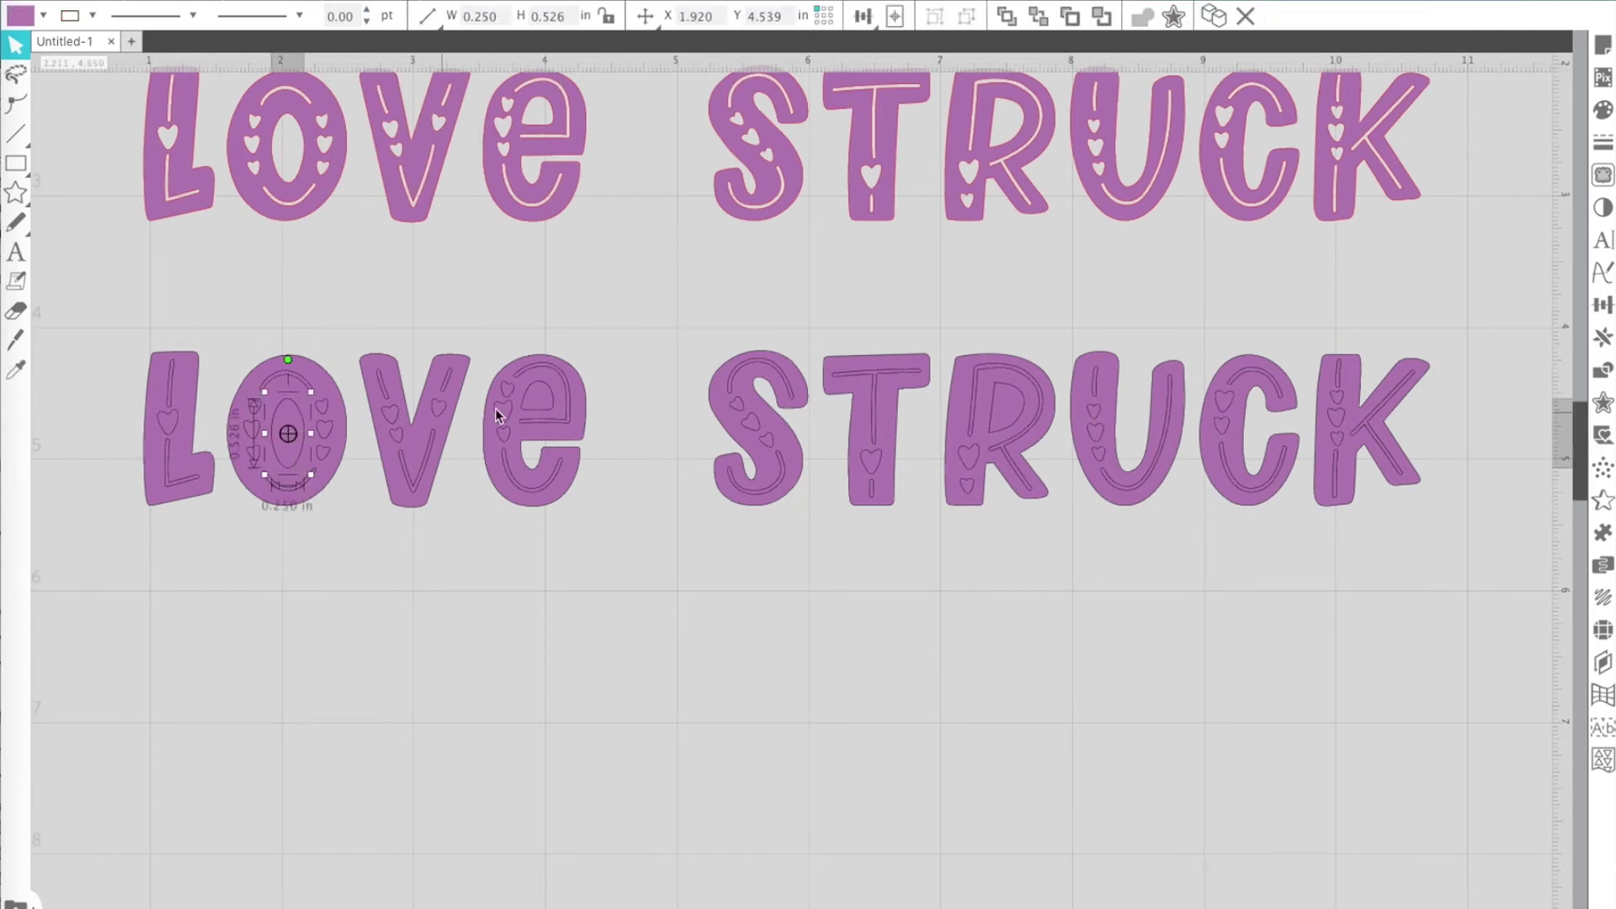
{"action": "left_click", "coordinate": [549, 416], "text": "shift"}
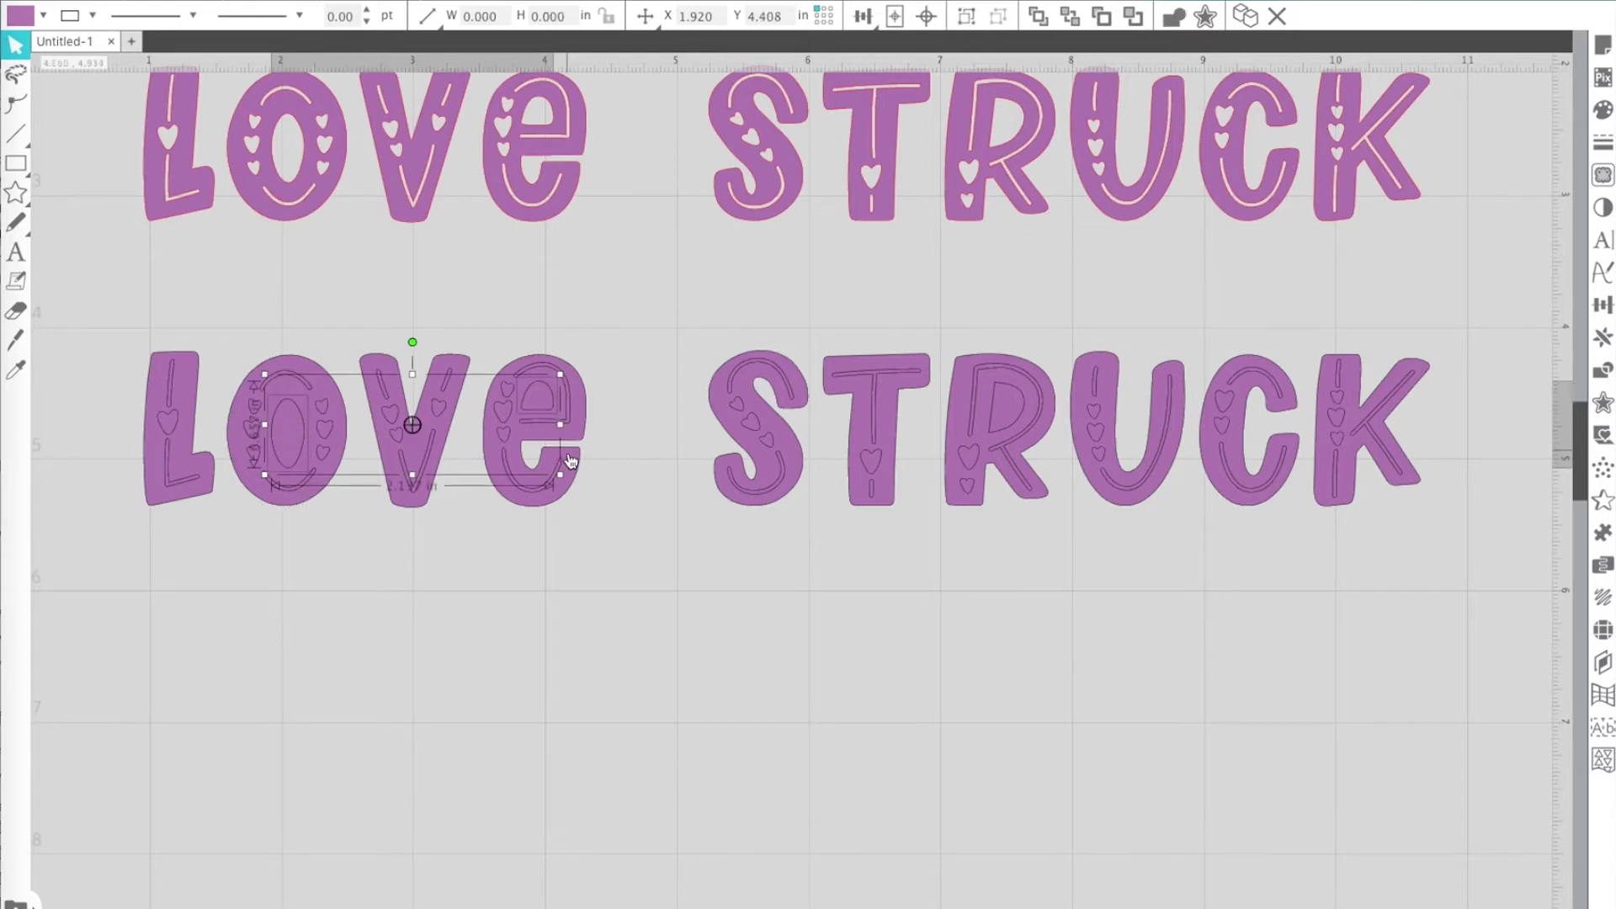
{"action": "left_click", "coordinate": [576, 482]}
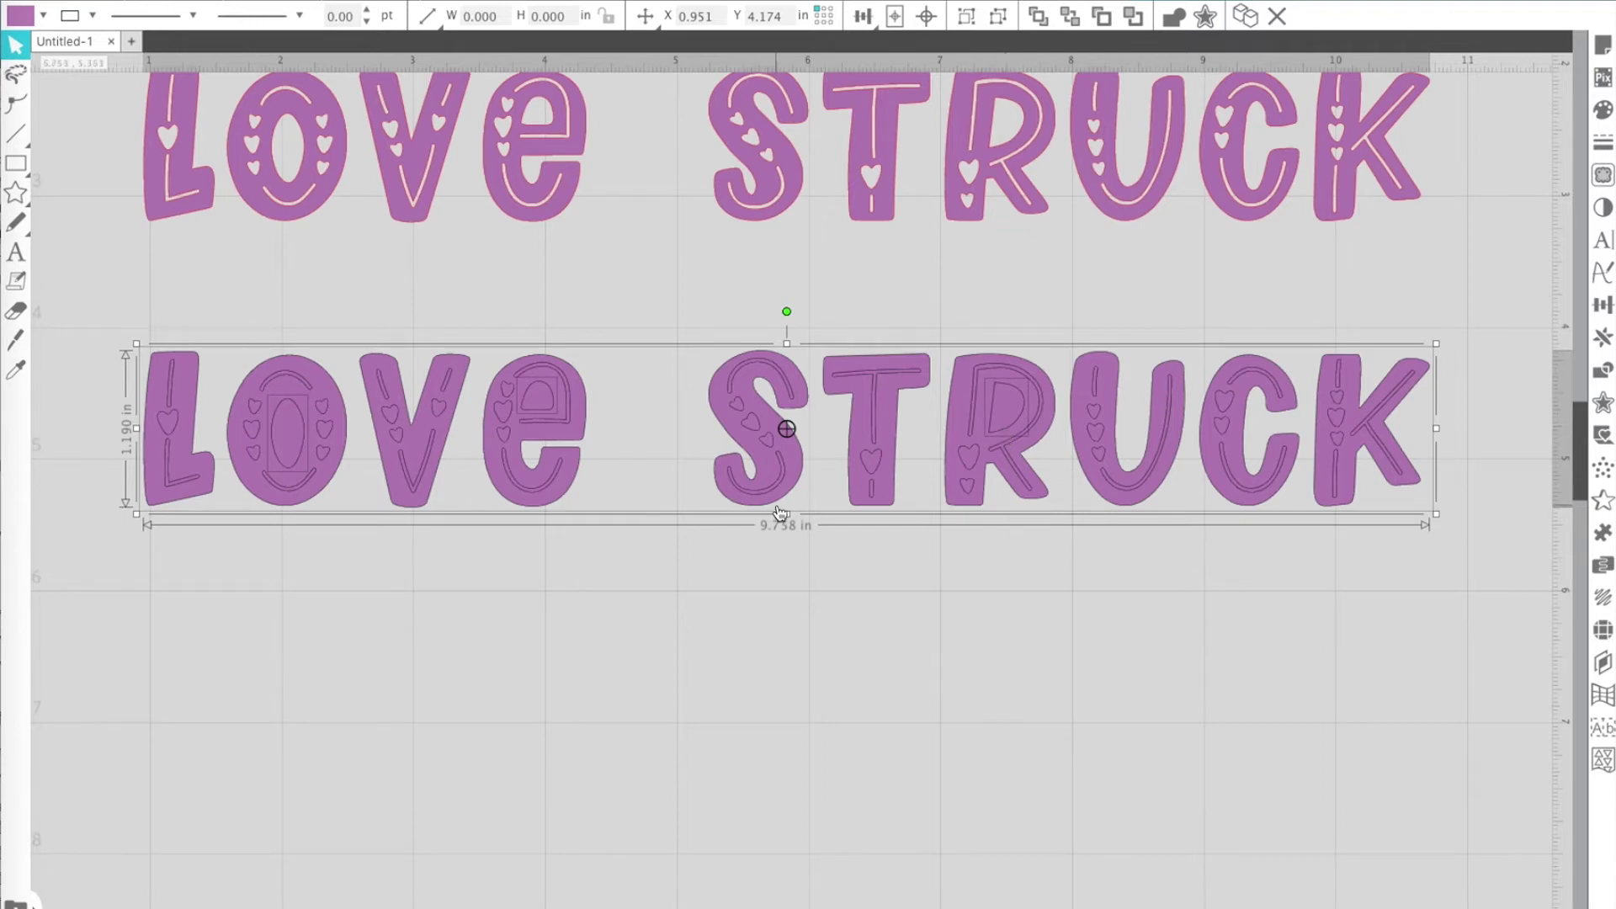
{"action": "left_click_drag", "start_coordinate": [780, 510], "coordinate": [770, 820]}
{"action": "left_click", "coordinate": [701, 564]}
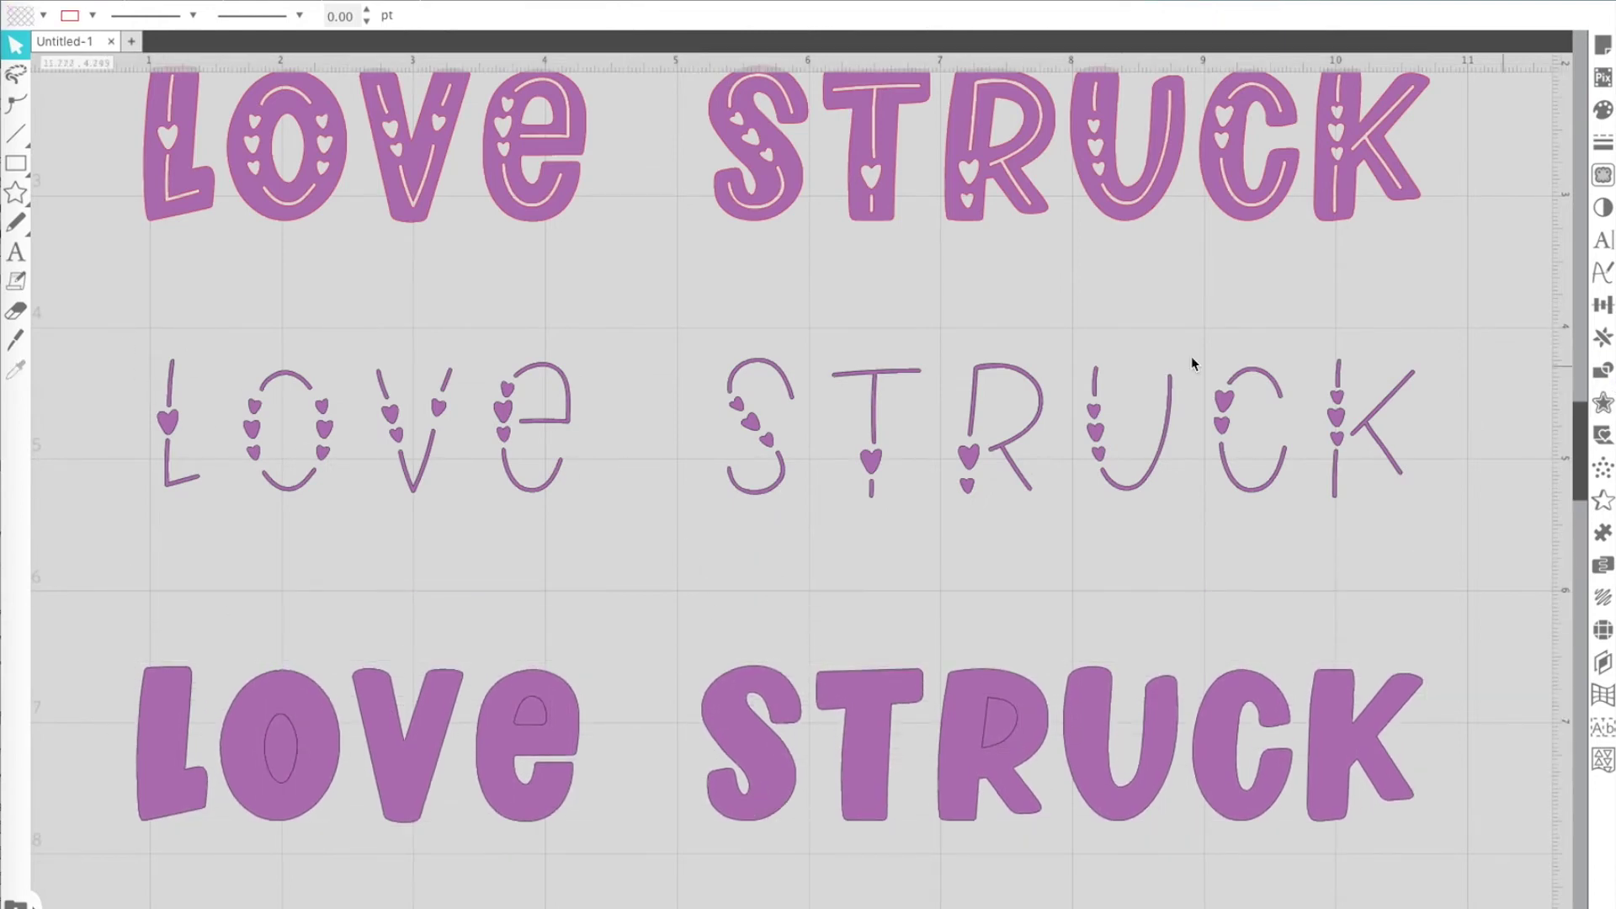
Step: Make the middle-row L's pieces into a single compound path
{"action": "left_click_drag", "start_coordinate": [111, 329], "coordinate": [446, 553]}
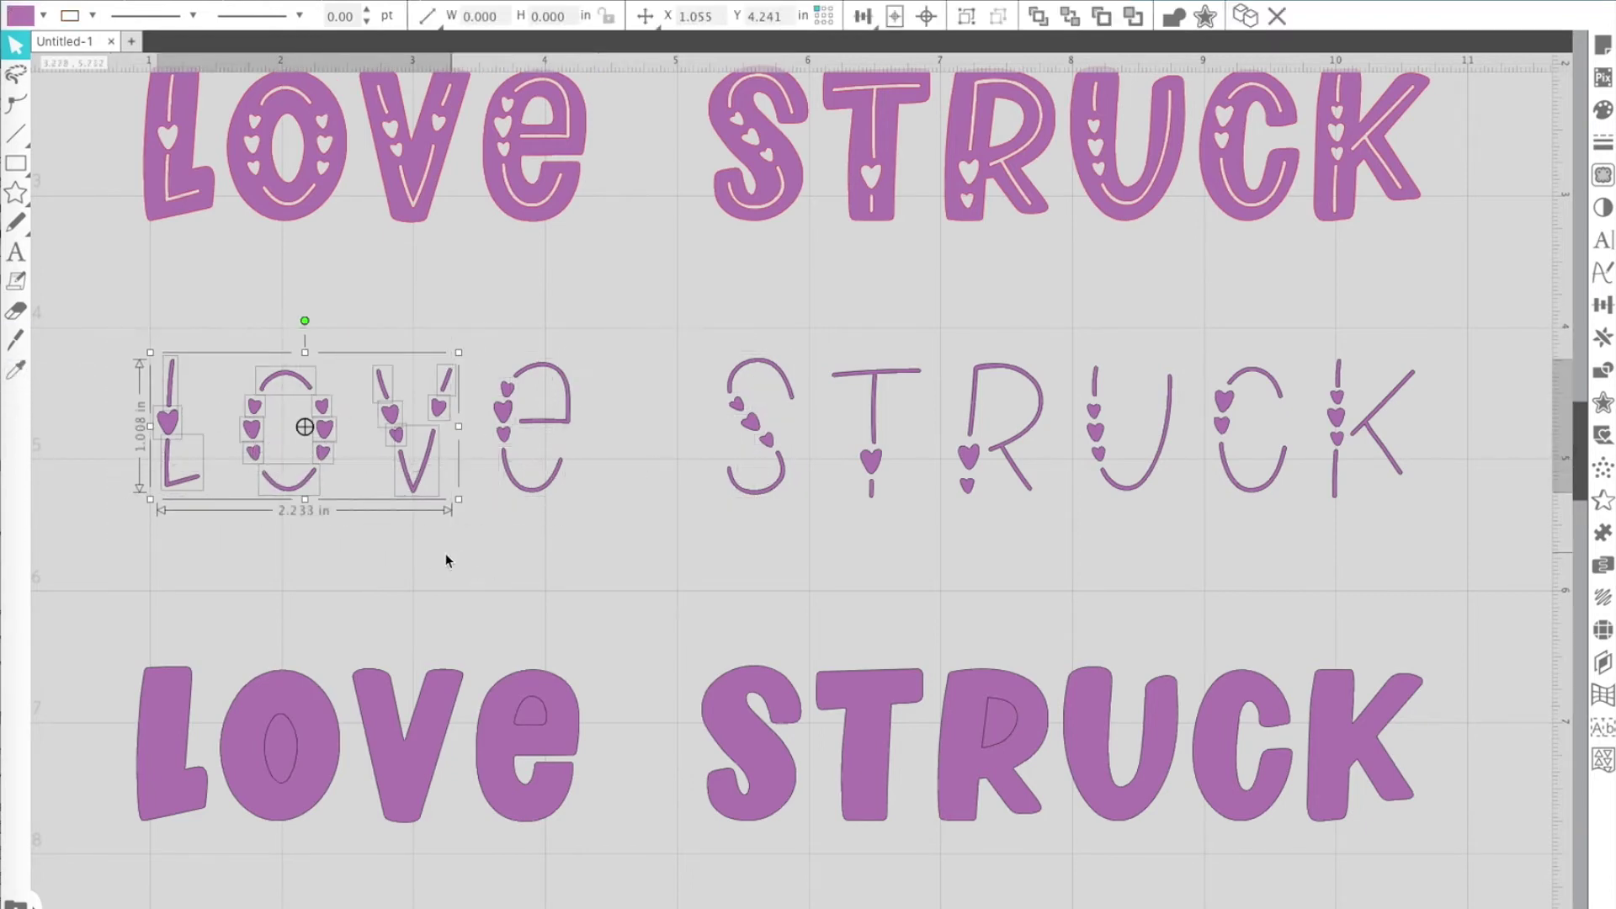
{"action": "left_click", "coordinate": [354, 542]}
{"action": "left_click_drag", "start_coordinate": [153, 330], "coordinate": [202, 498]}
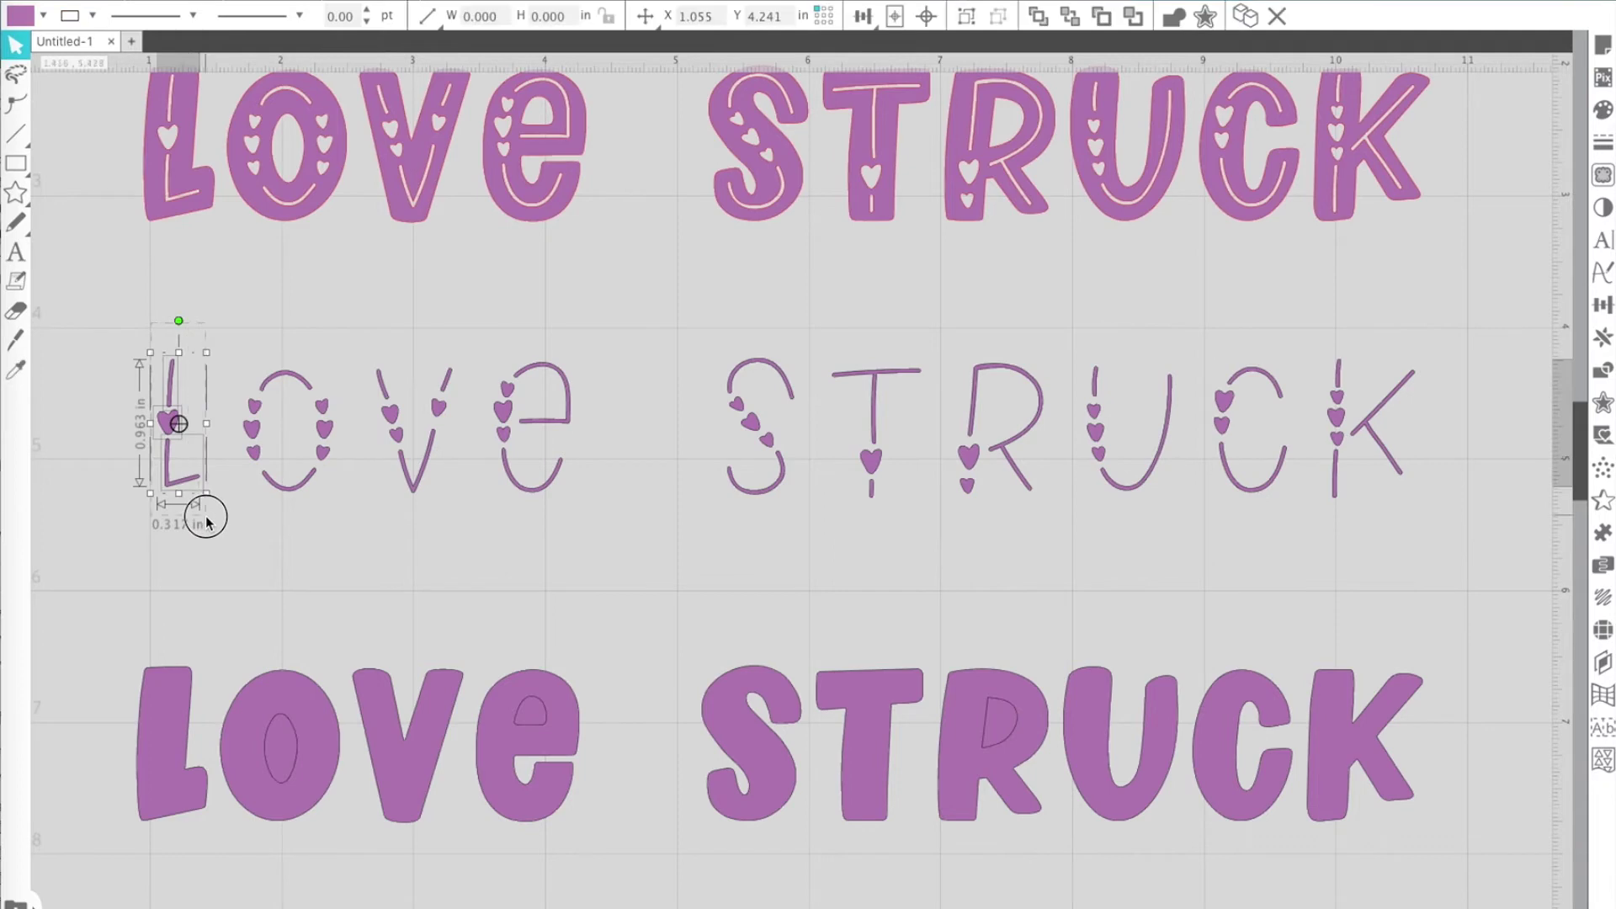
{"action": "right_click", "coordinate": [190, 483]}
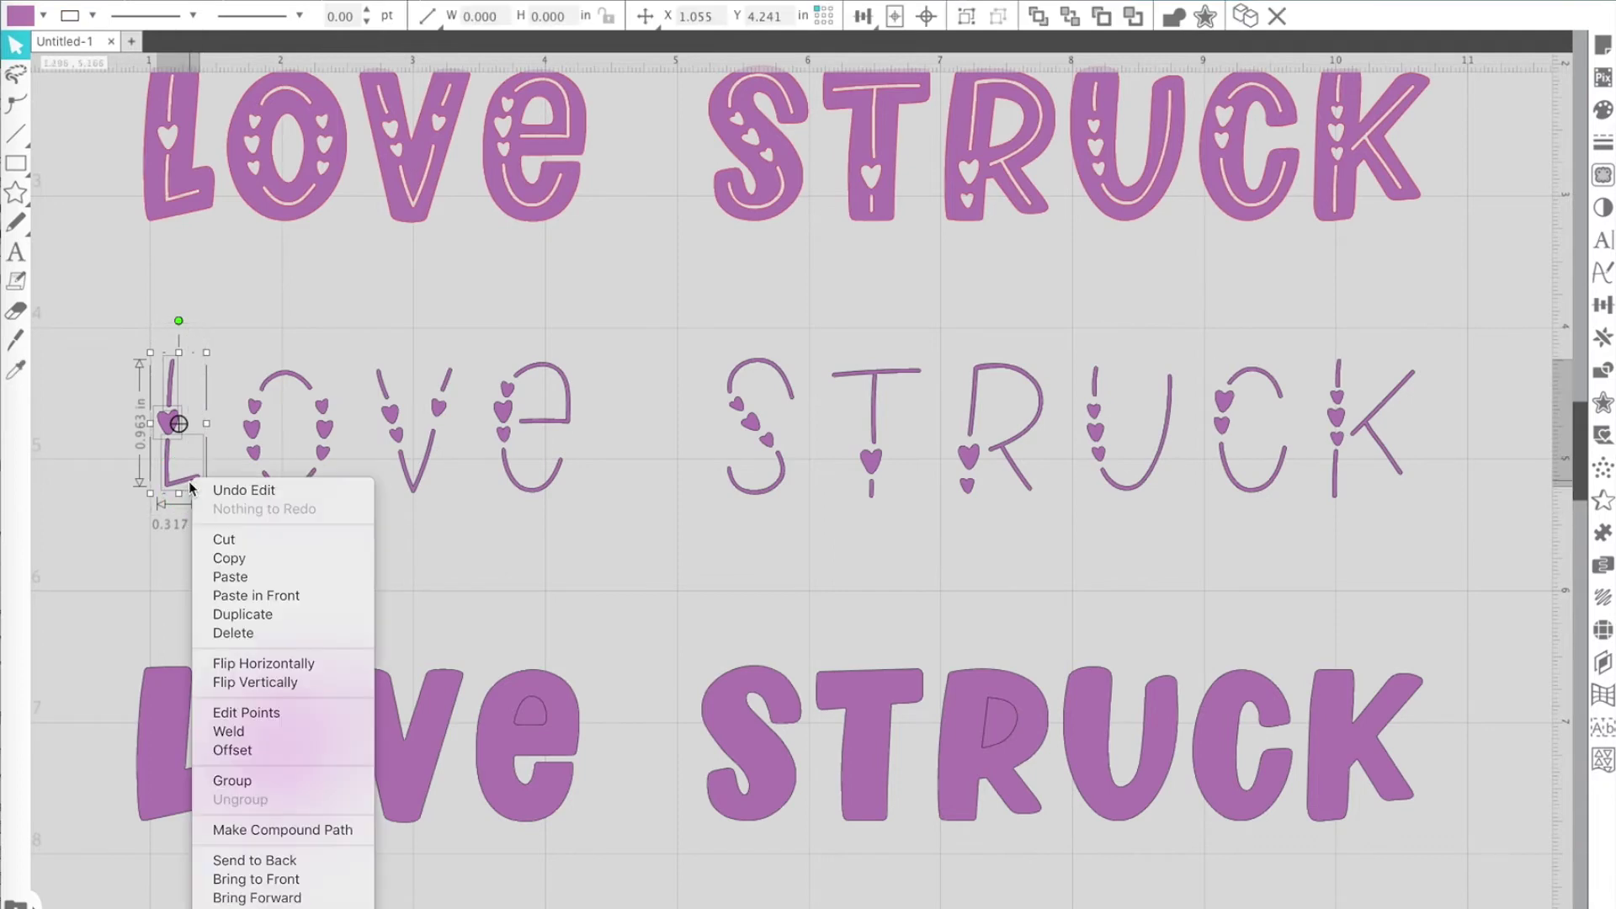
{"action": "left_click", "coordinate": [237, 829]}
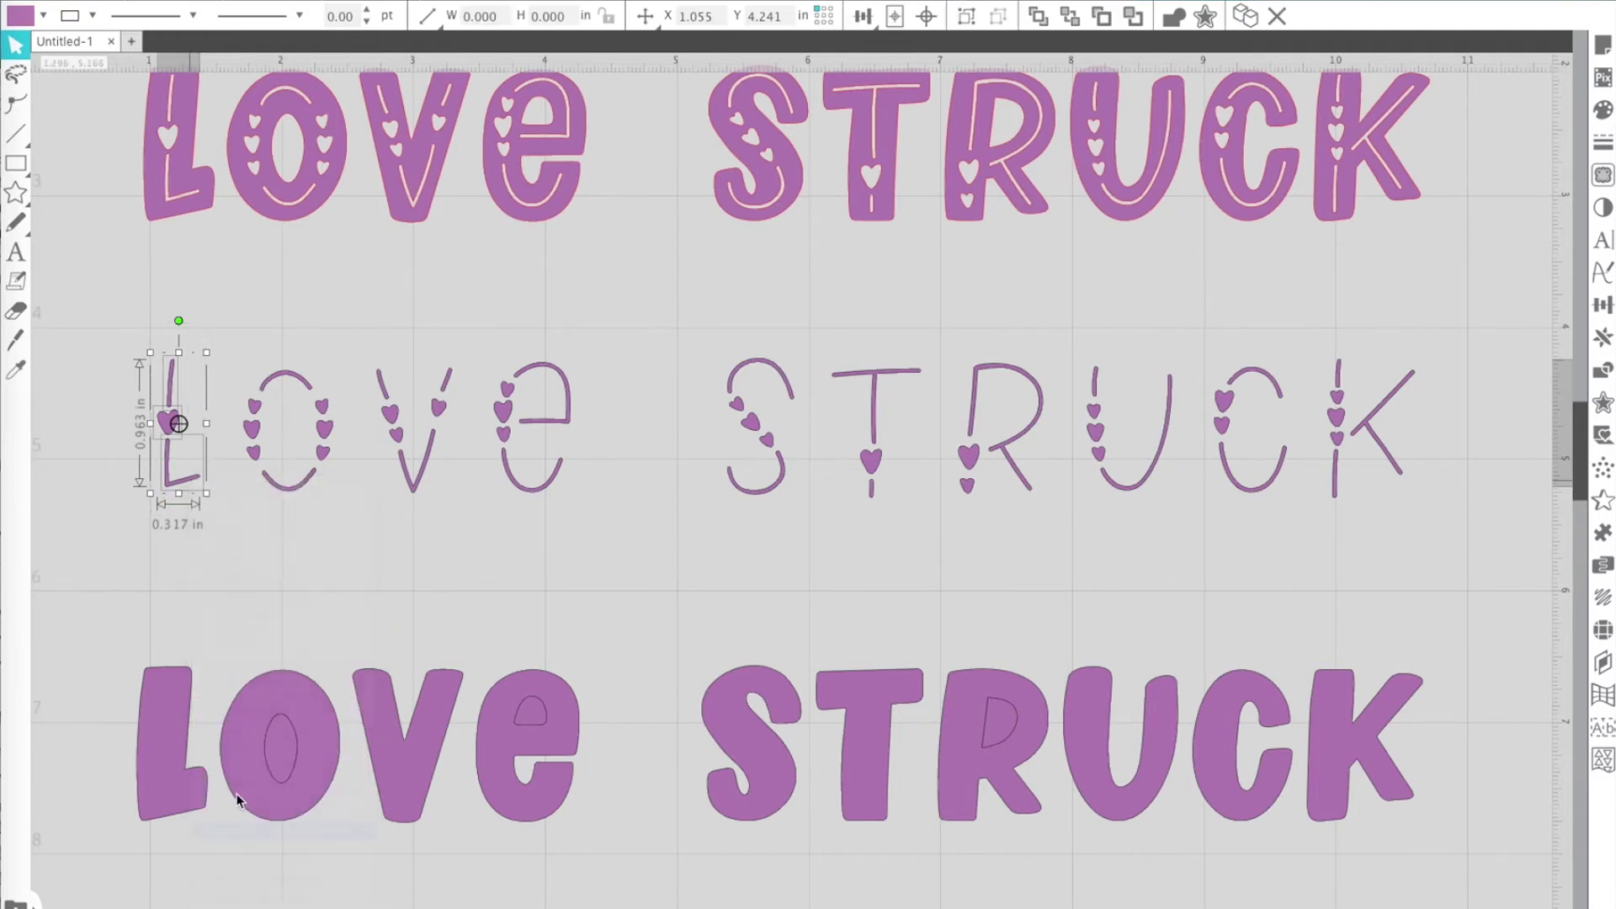
{"action": "left_click", "coordinate": [270, 548]}
Step: Make compound paths of the thin LOVE letters, then of the STRUCK letters
{"action": "left_click_drag", "start_coordinate": [133, 332], "coordinate": [628, 490]}
{"action": "right_click", "coordinate": [520, 495]}
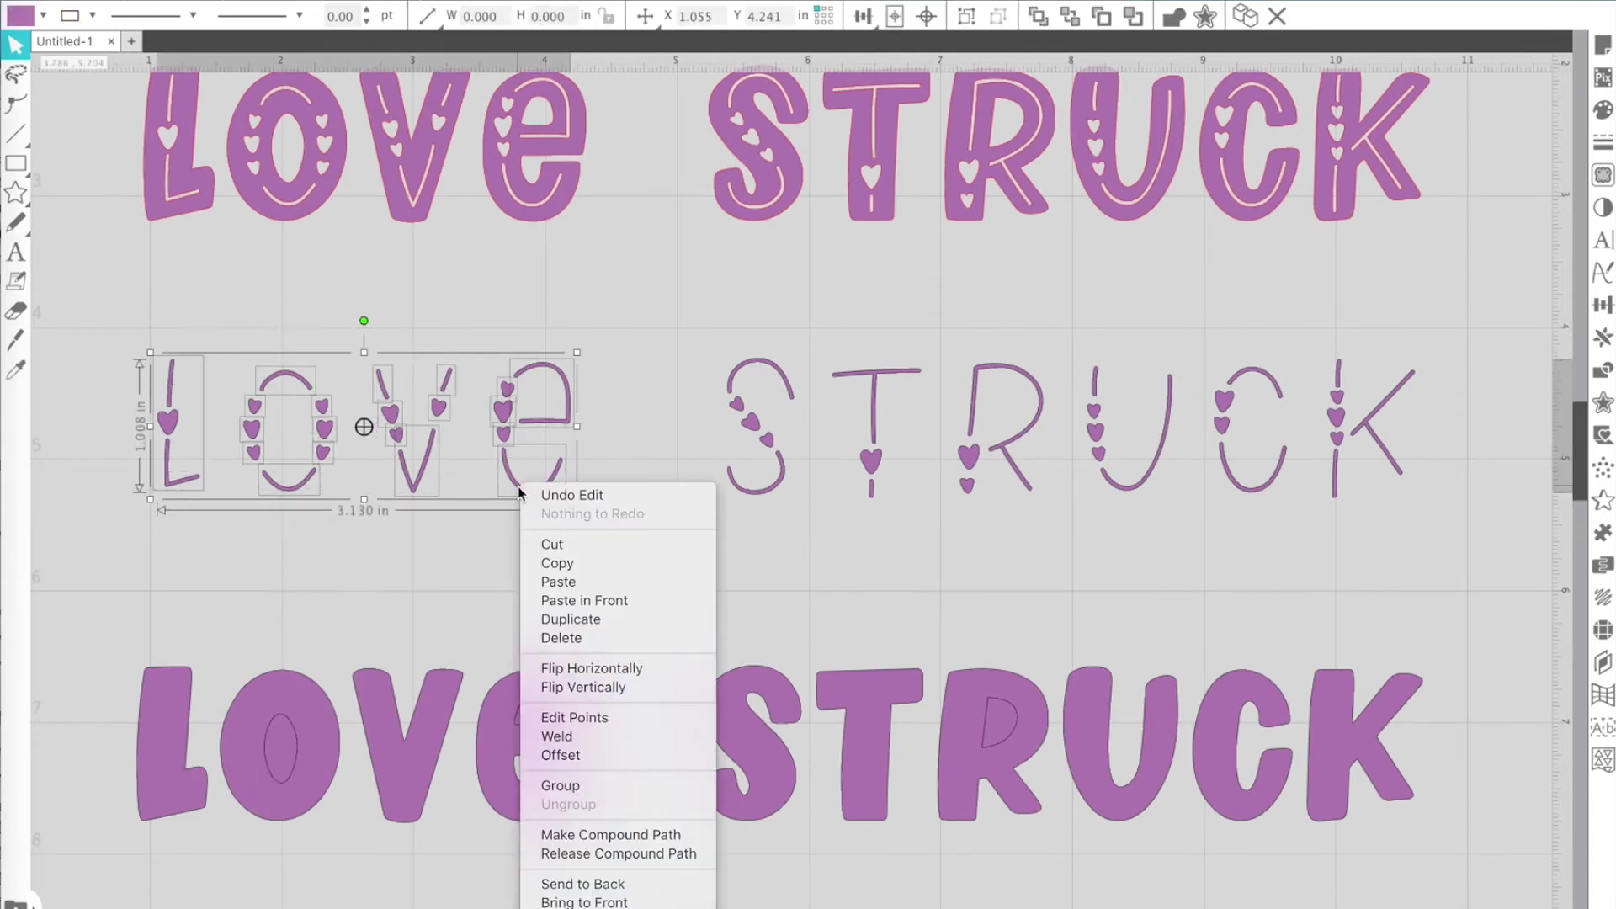
{"action": "left_click", "coordinate": [597, 844]}
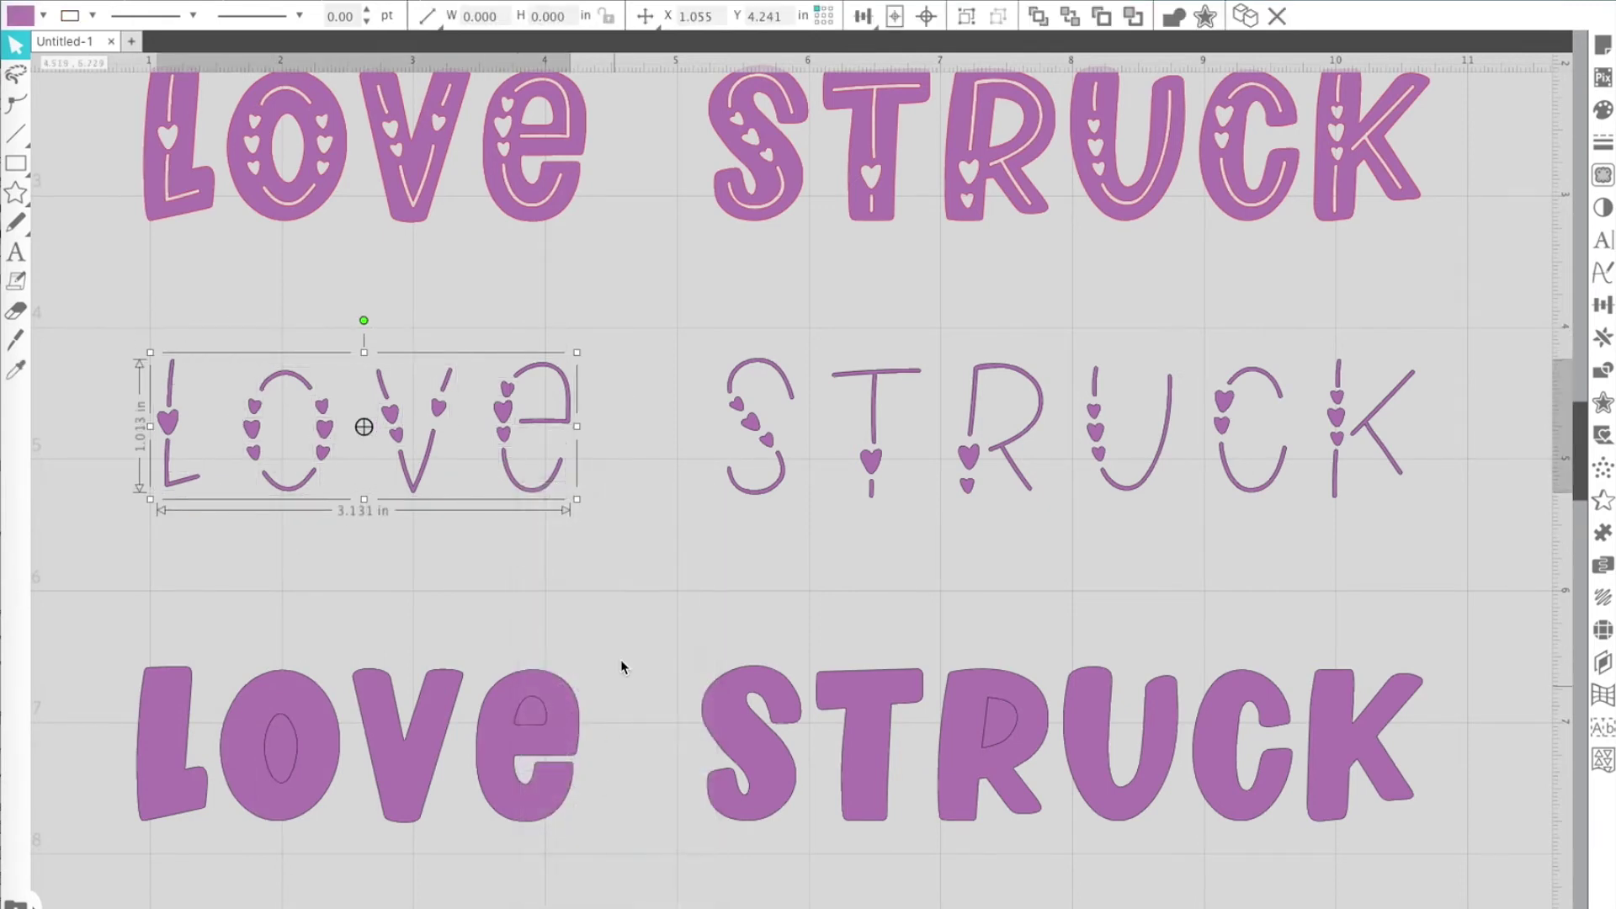
{"action": "left_click", "coordinate": [624, 625]}
{"action": "left_click_drag", "start_coordinate": [101, 298], "coordinate": [1405, 511]}
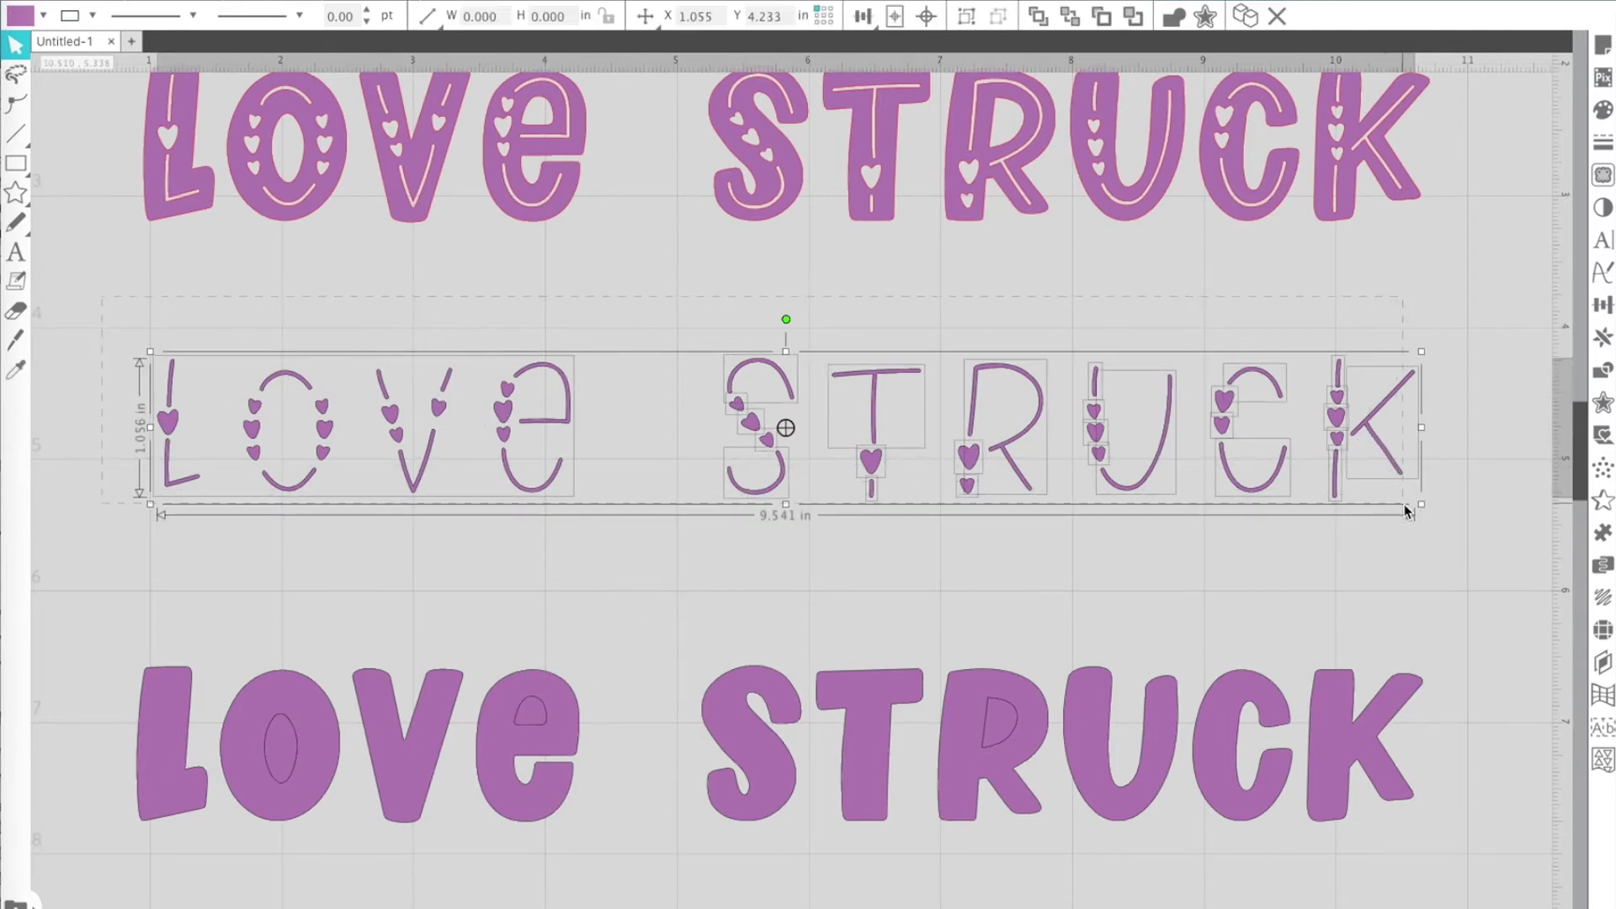
{"action": "right_click", "coordinate": [1294, 489]}
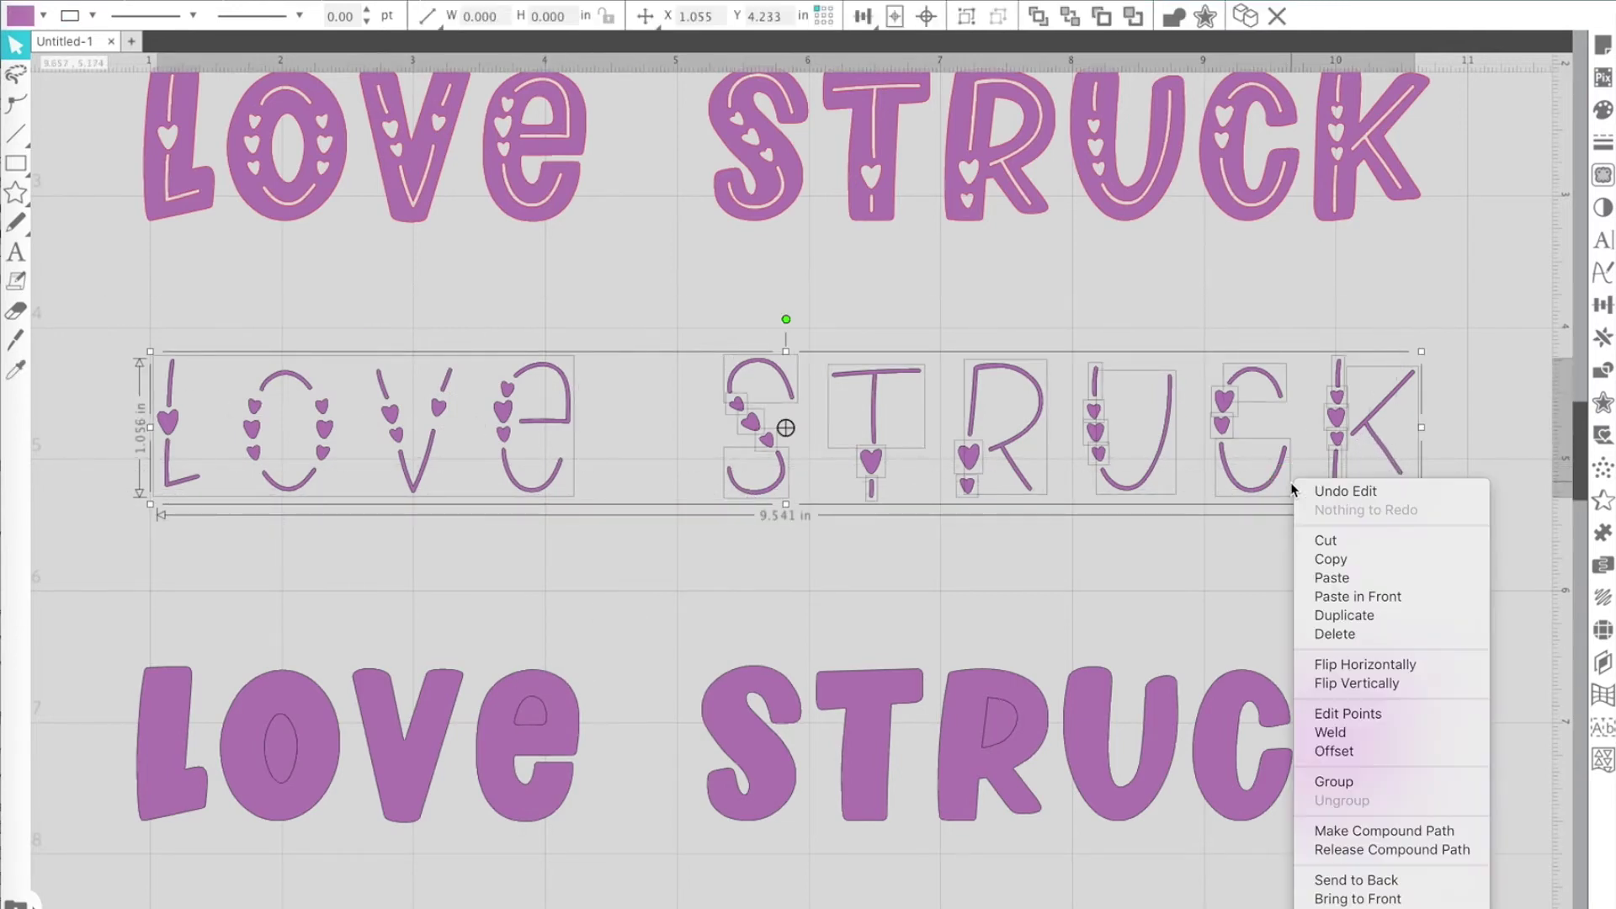
{"action": "left_click", "coordinate": [1311, 829]}
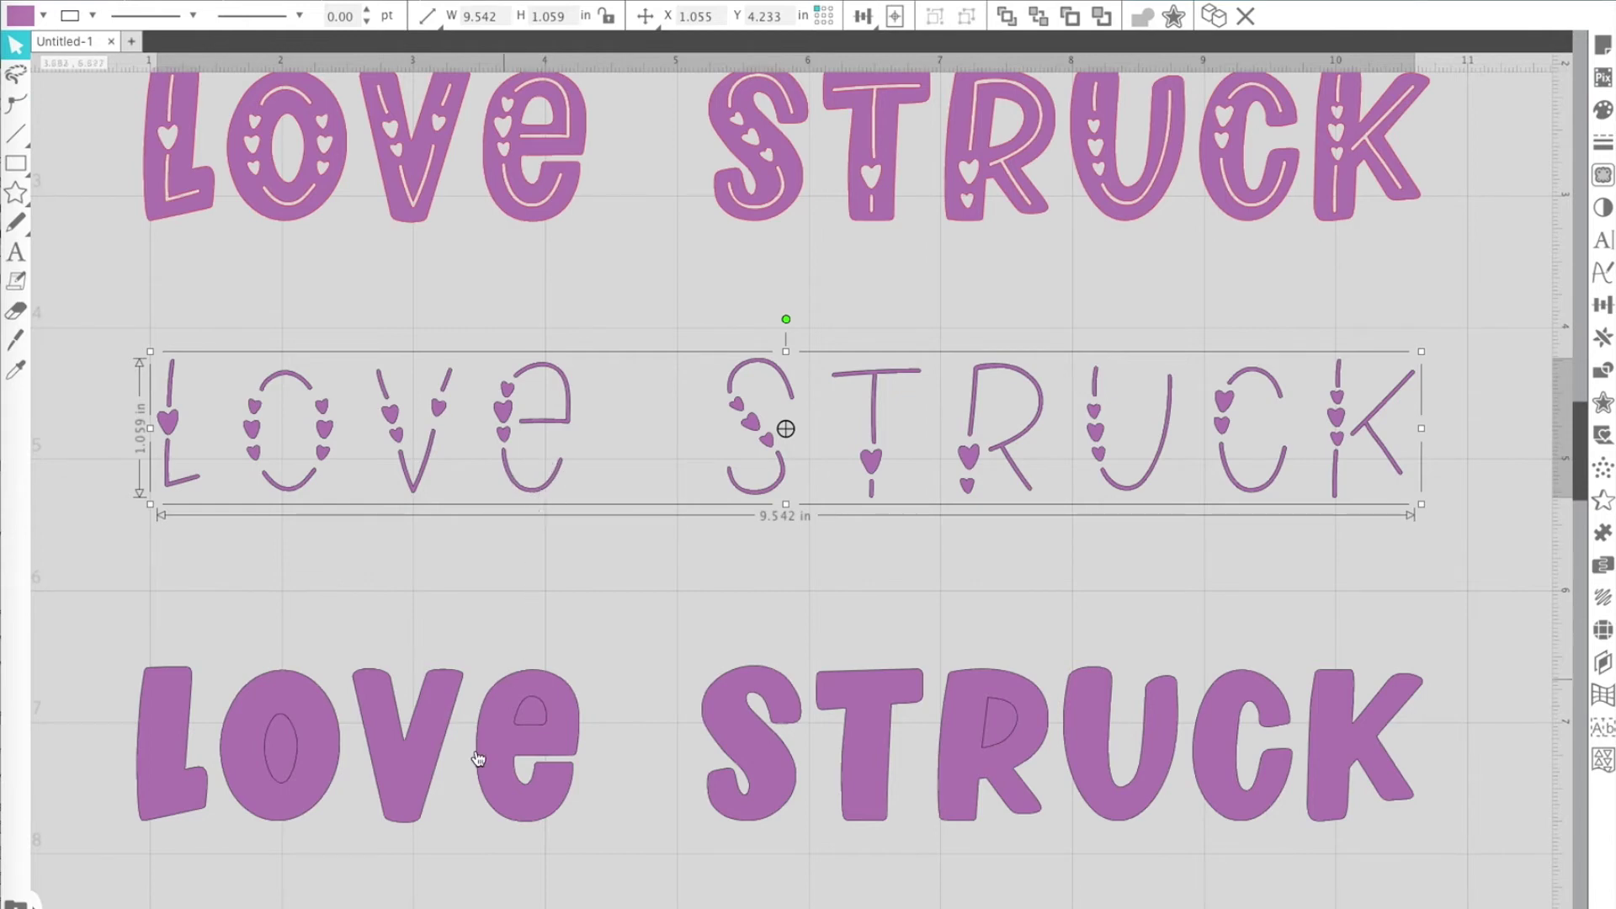
Step: Ungroup the bold bottom LOVE STRUCK into words, then split LOVE and STRUCK into letters
{"action": "left_click", "coordinate": [477, 868]}
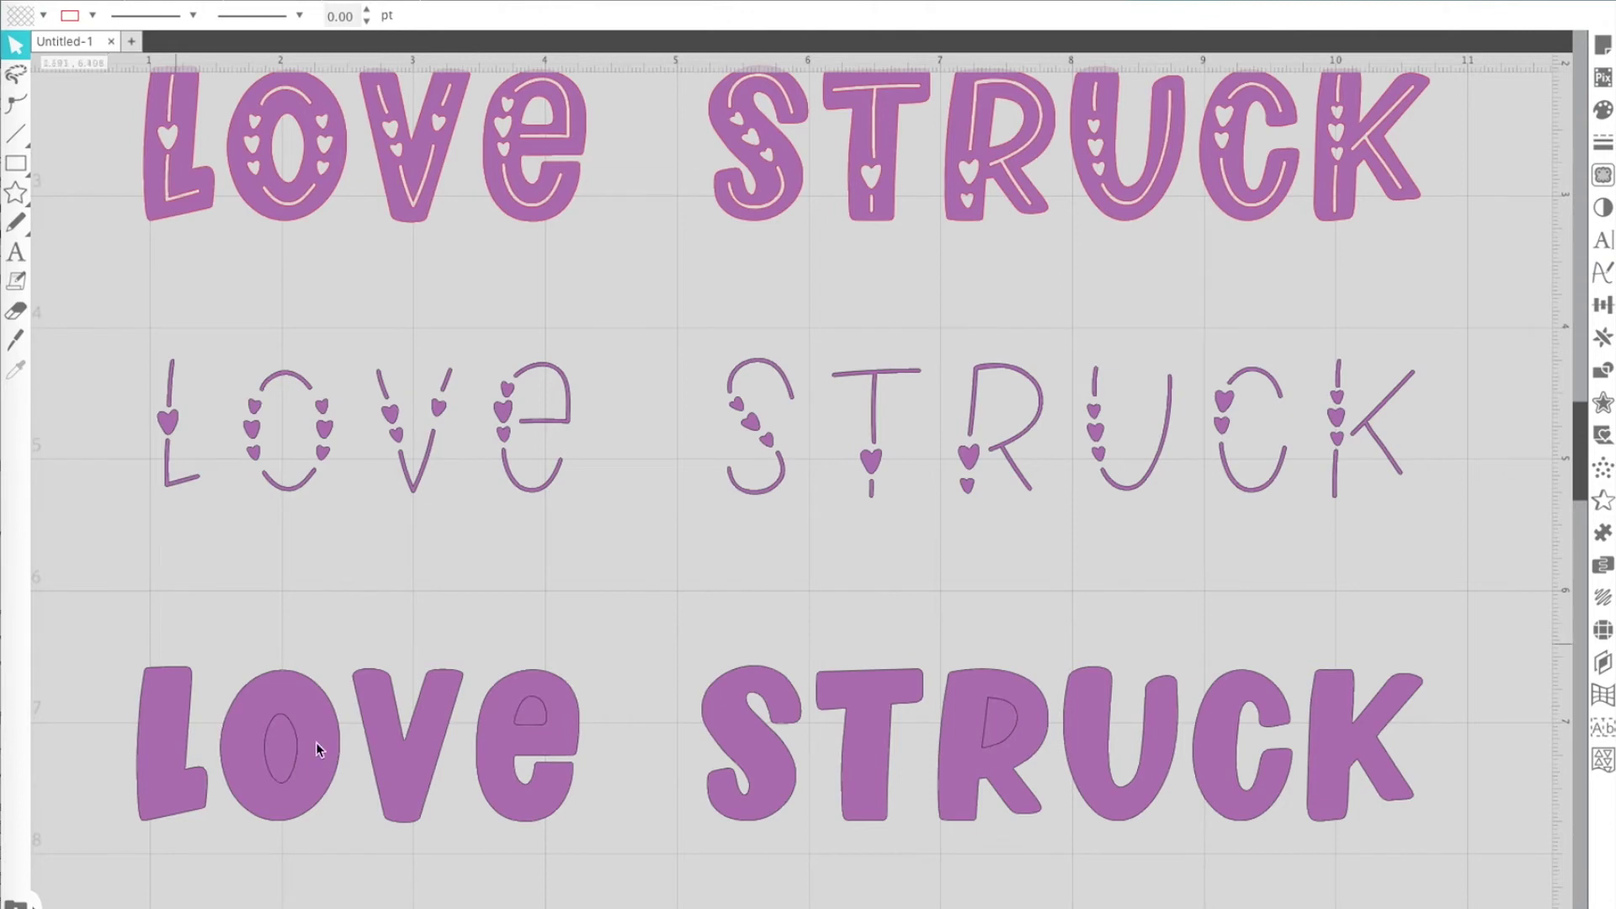
{"action": "left_click", "coordinate": [407, 816]}
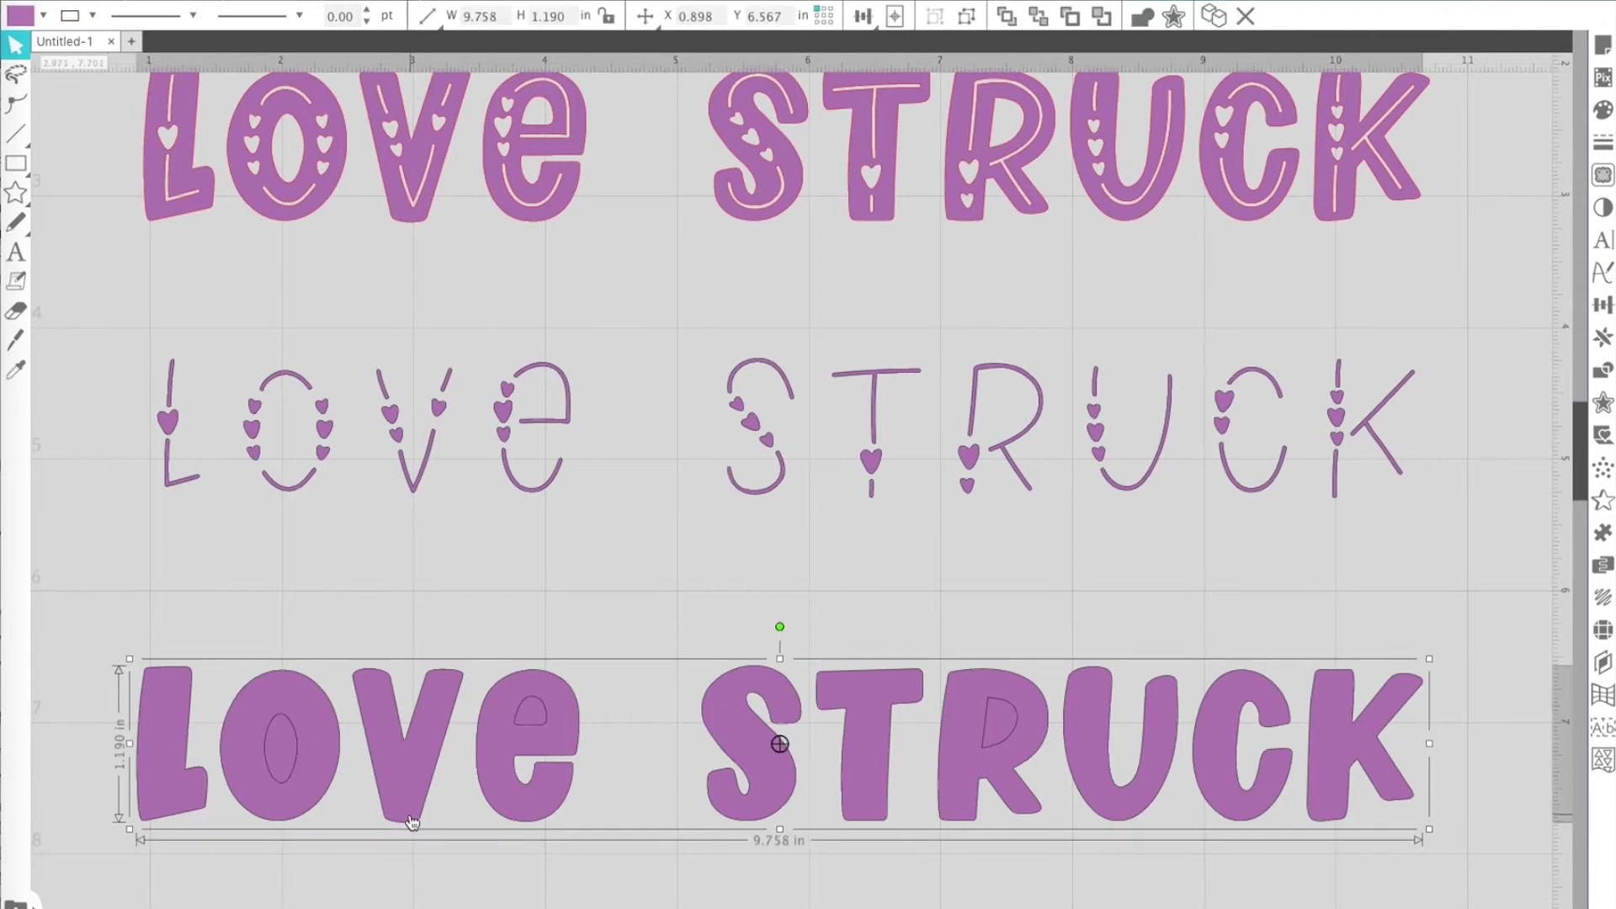
{"action": "right_click", "coordinate": [410, 821]}
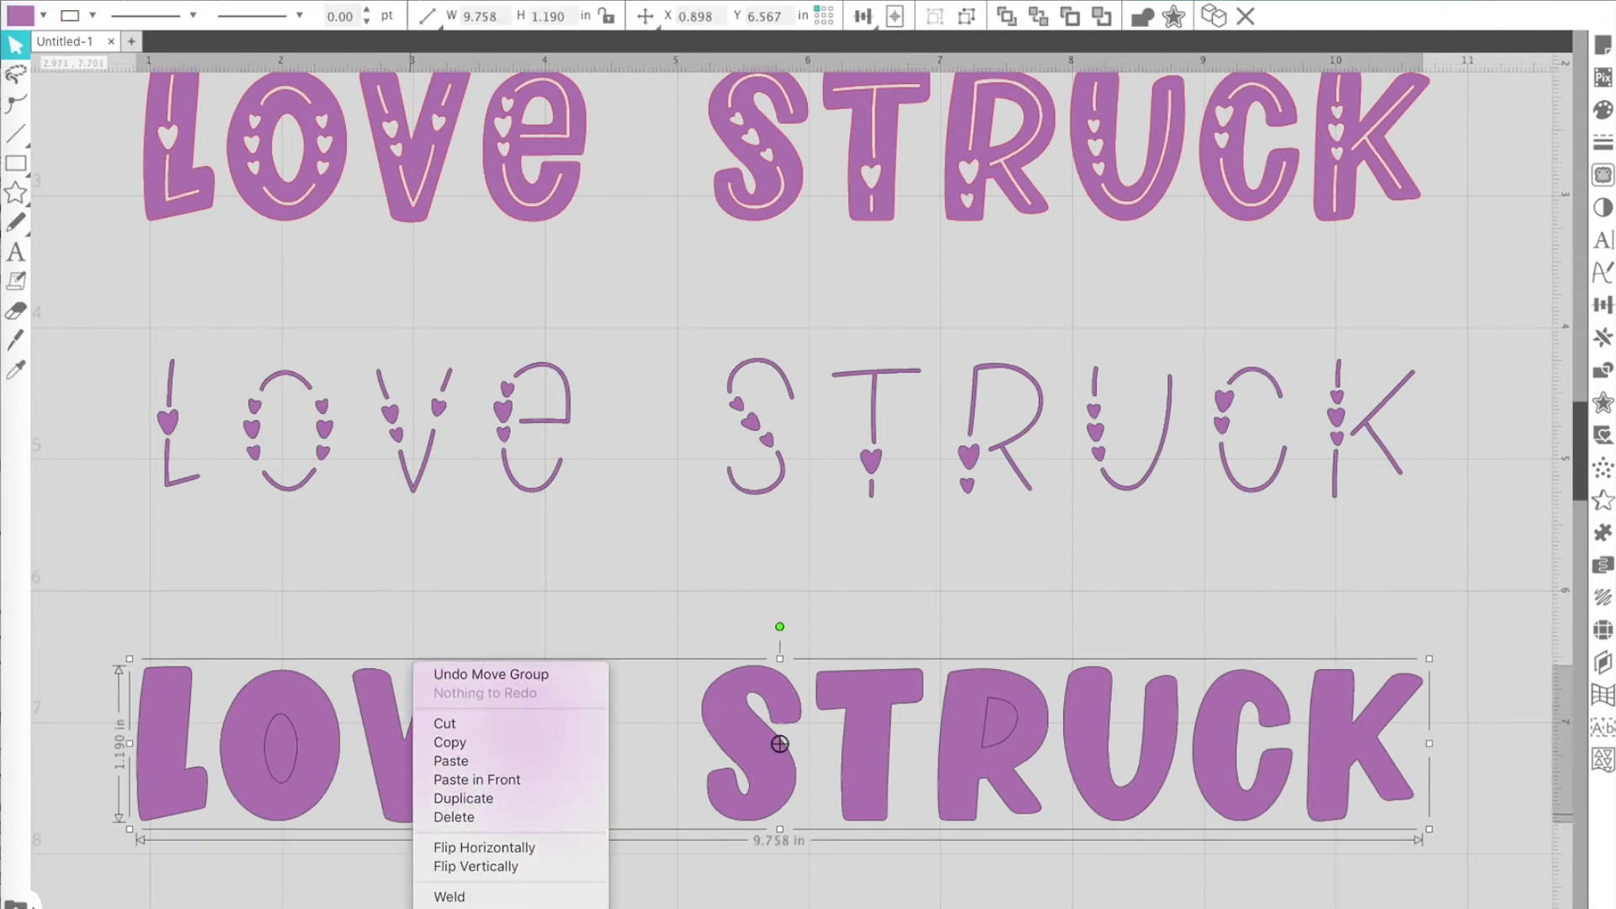
{"action": "left_click", "coordinate": [468, 820]}
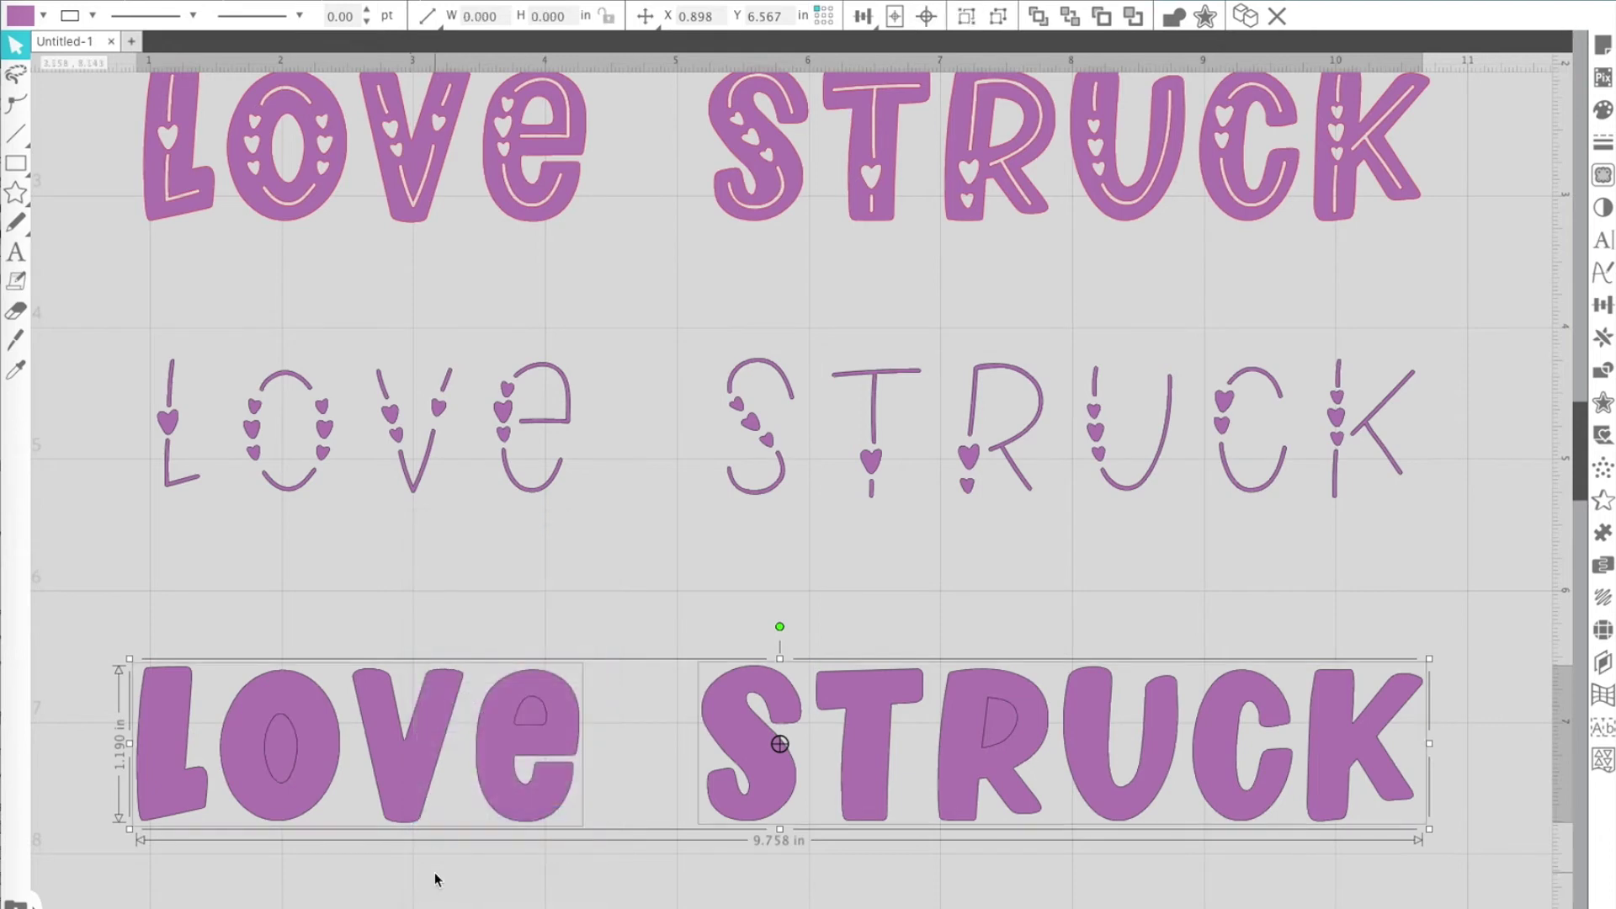
{"action": "left_click", "coordinate": [404, 859]}
{"action": "right_click", "coordinate": [301, 800]}
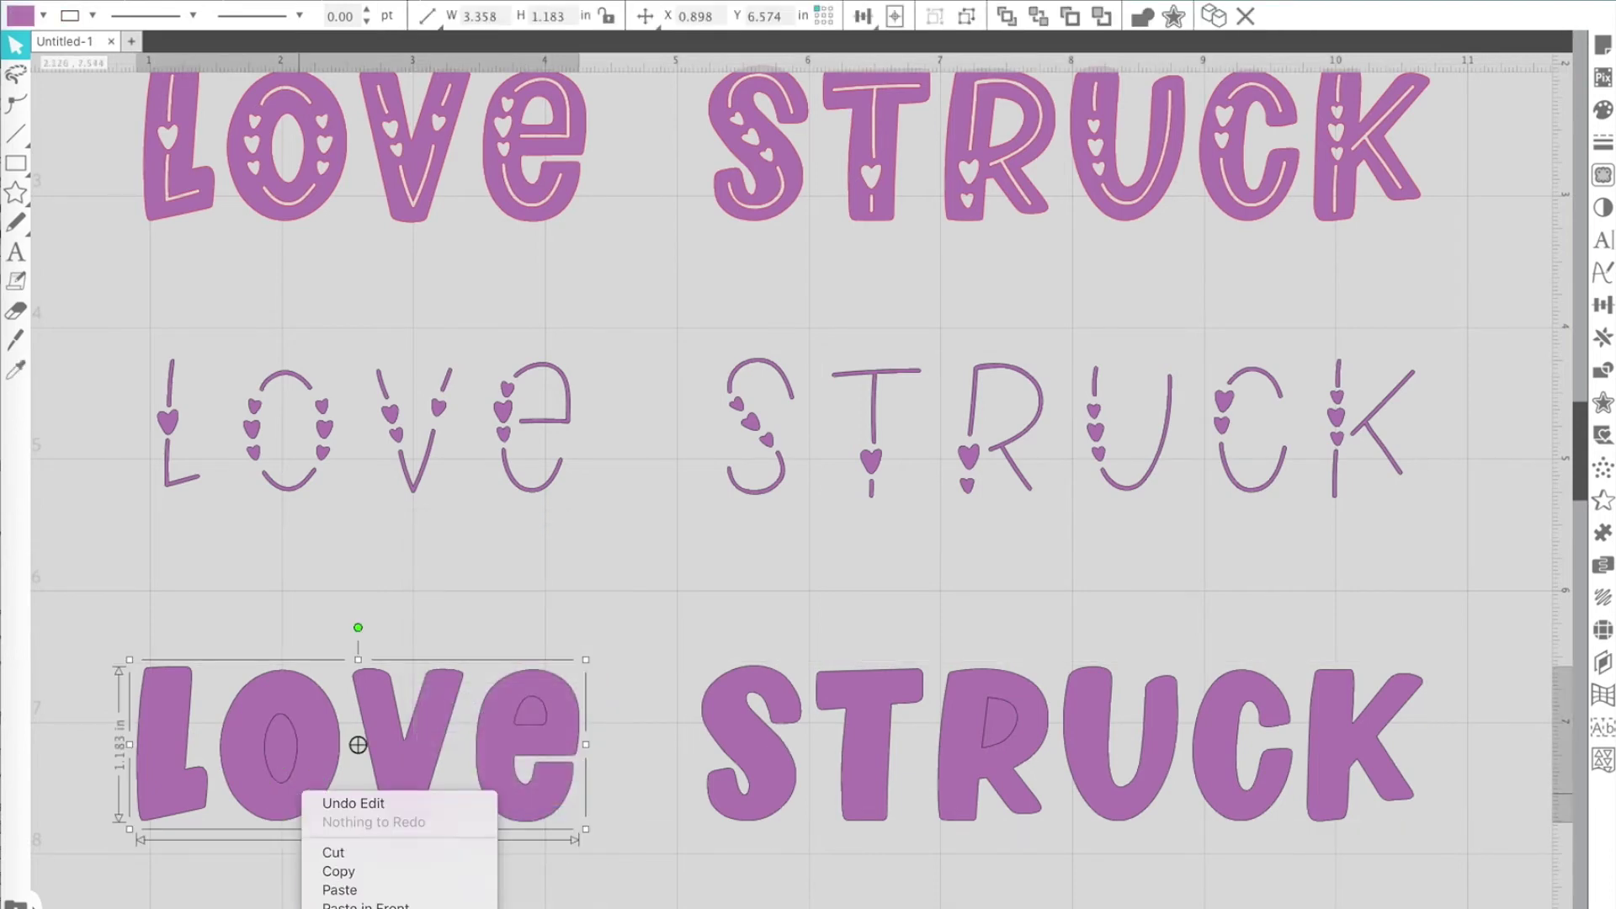
{"action": "left_click", "coordinate": [395, 897]}
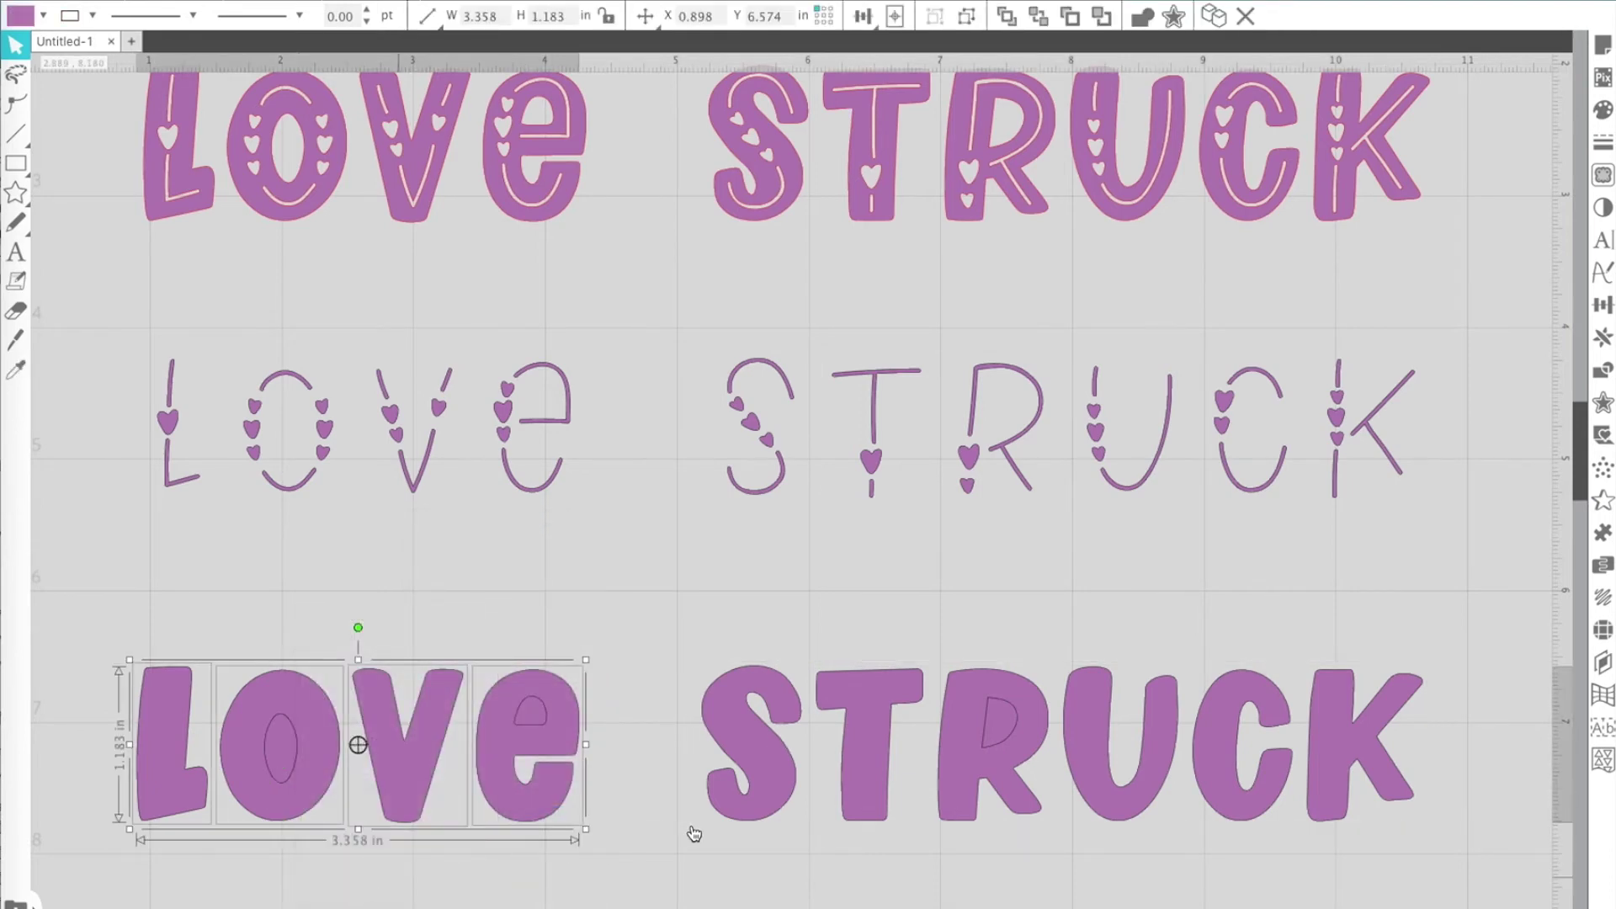
{"action": "left_click", "coordinate": [960, 815]}
{"action": "right_click", "coordinate": [972, 815]}
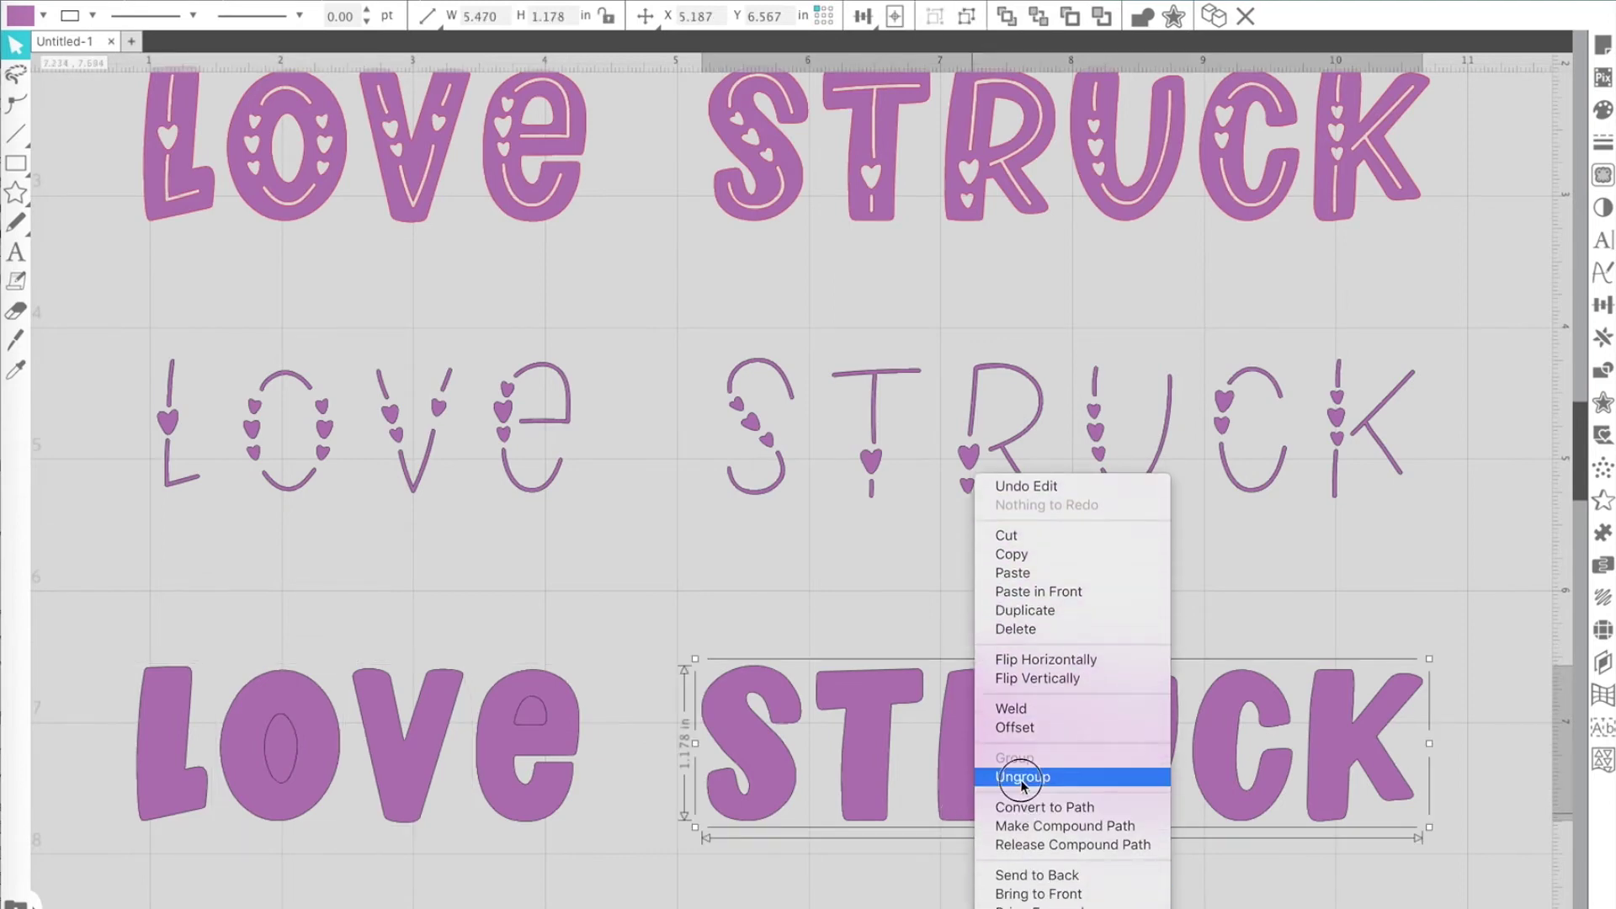
{"action": "left_click", "coordinate": [1028, 770]}
{"action": "left_click", "coordinate": [919, 879]}
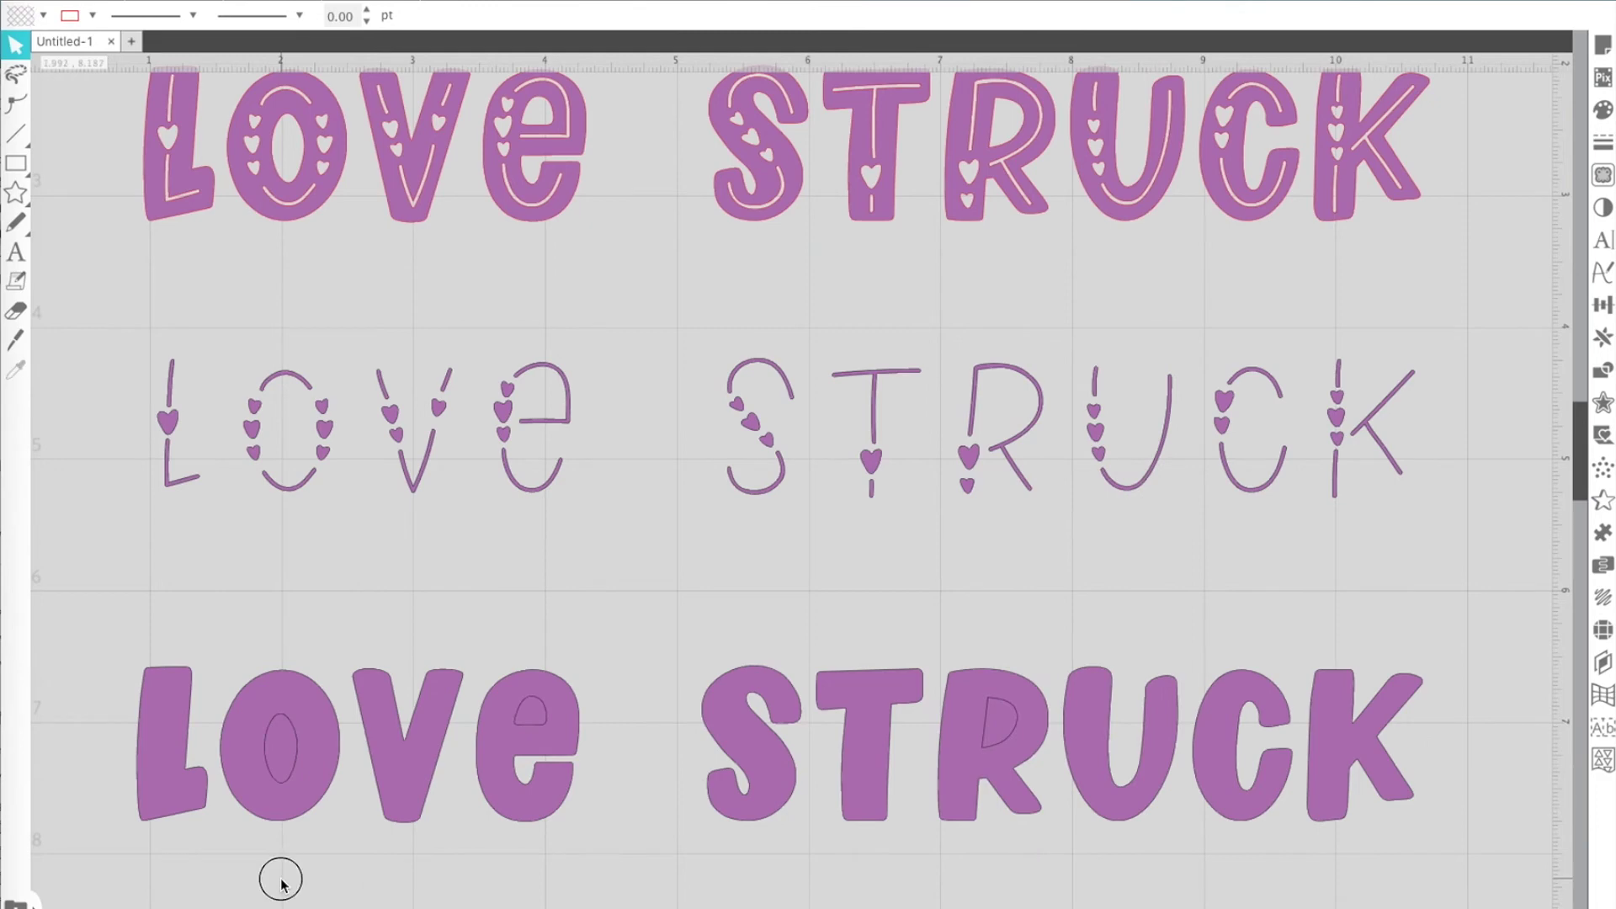
Step: Make the bottom O a compound path to restore its hole, then select the e
{"action": "left_click", "coordinate": [279, 728]}
{"action": "right_click", "coordinate": [279, 725]}
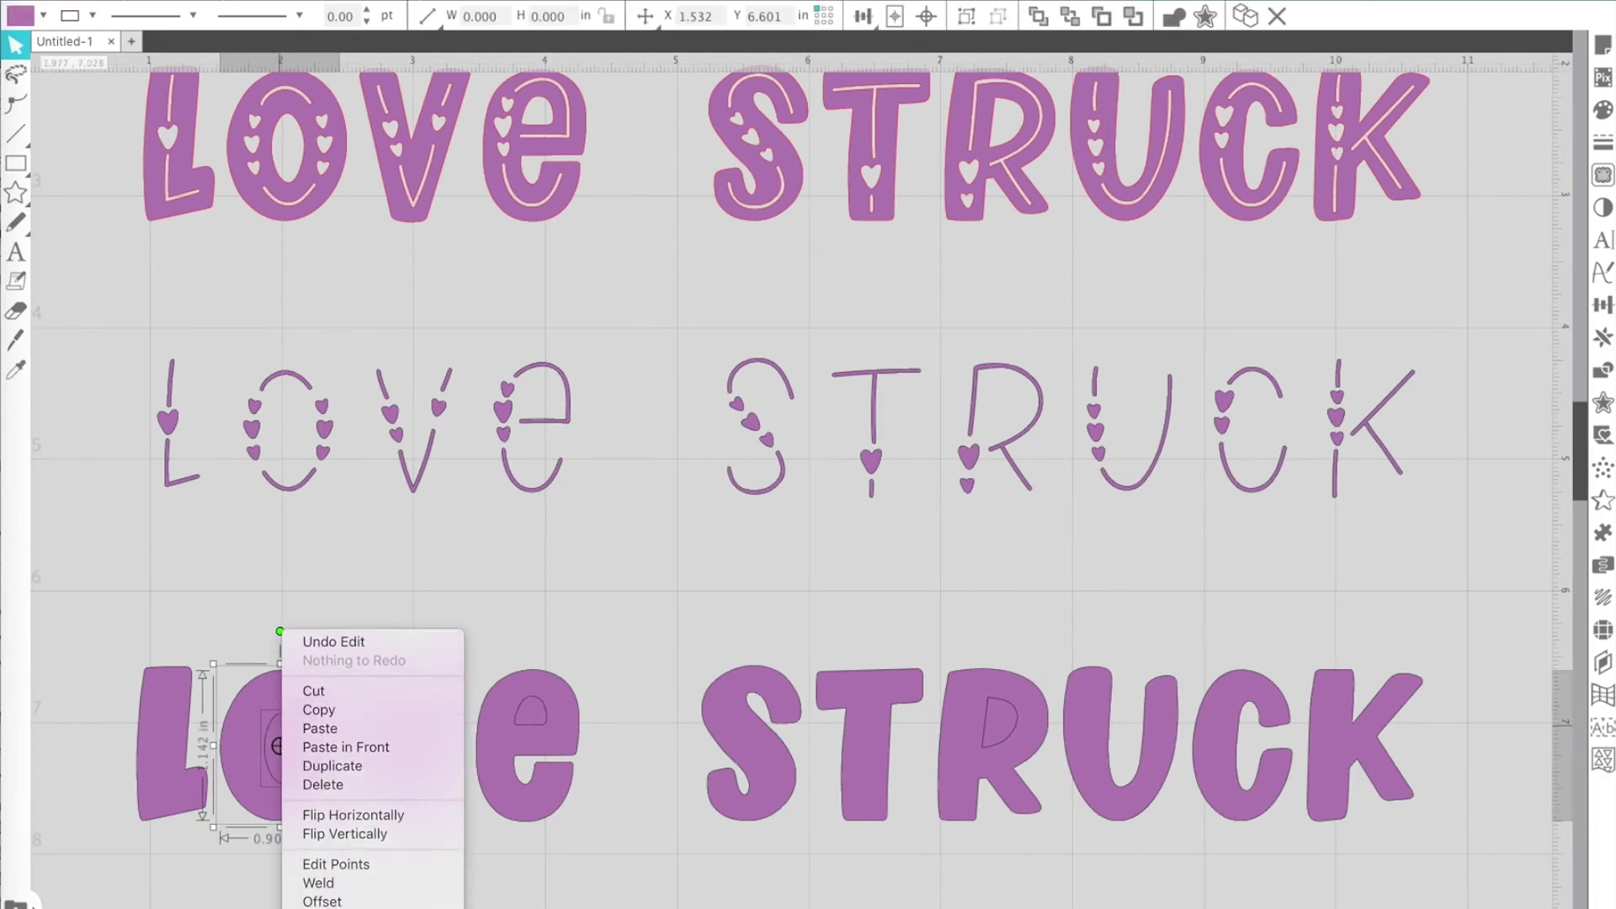
{"action": "left_click", "coordinate": [372, 817]}
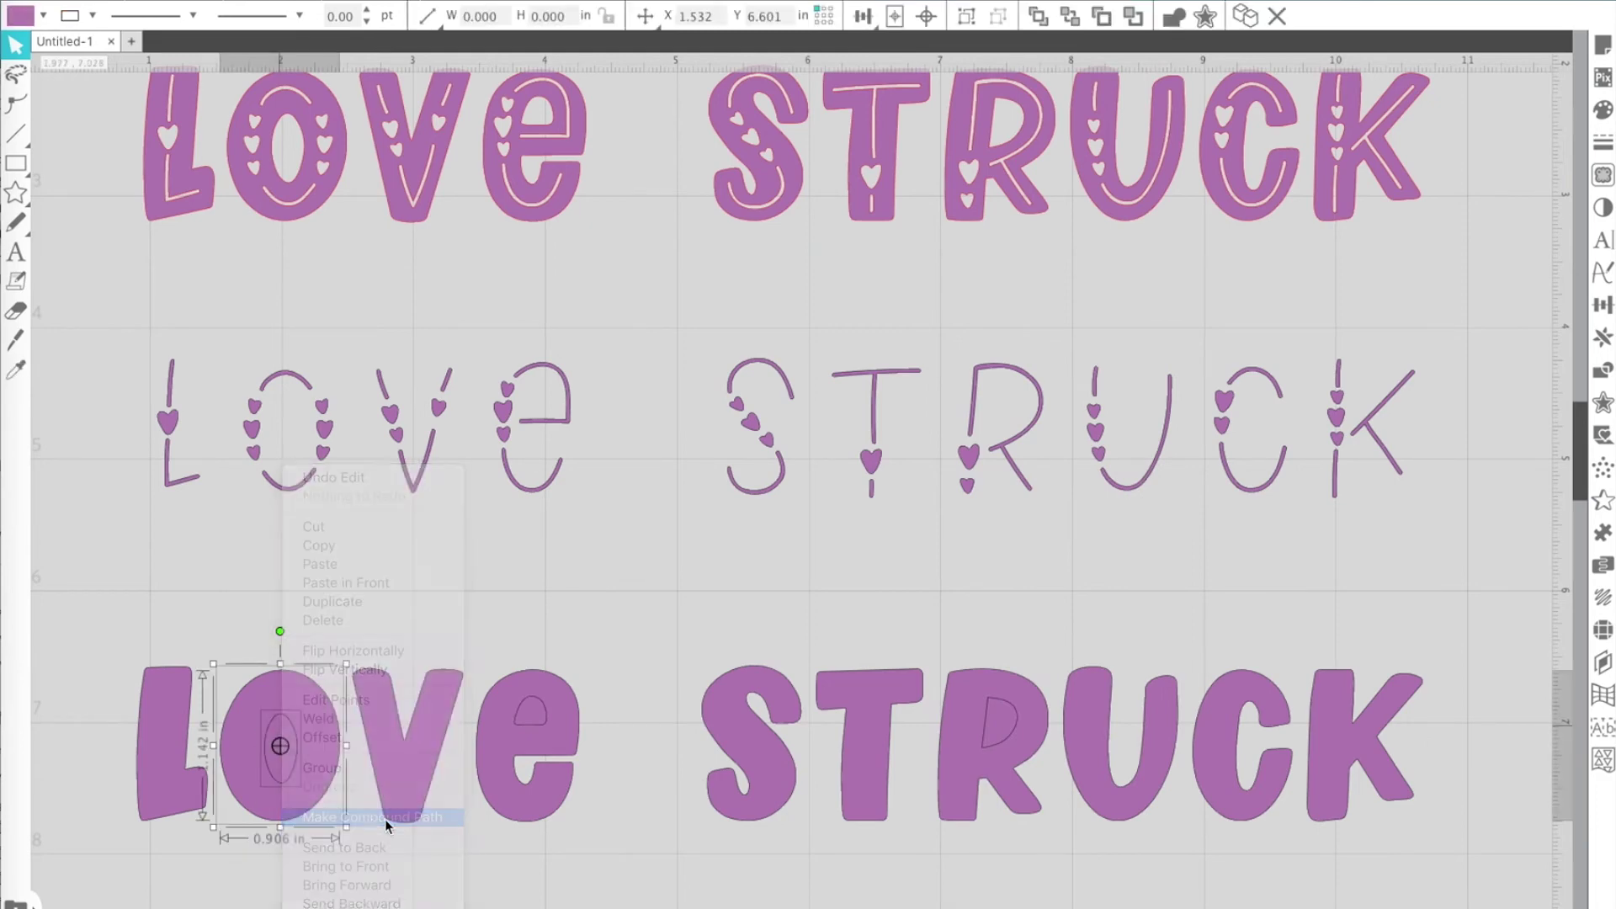
{"action": "left_click", "coordinate": [552, 881]}
{"action": "left_click", "coordinate": [512, 676]}
{"action": "right_click", "coordinate": [511, 676]}
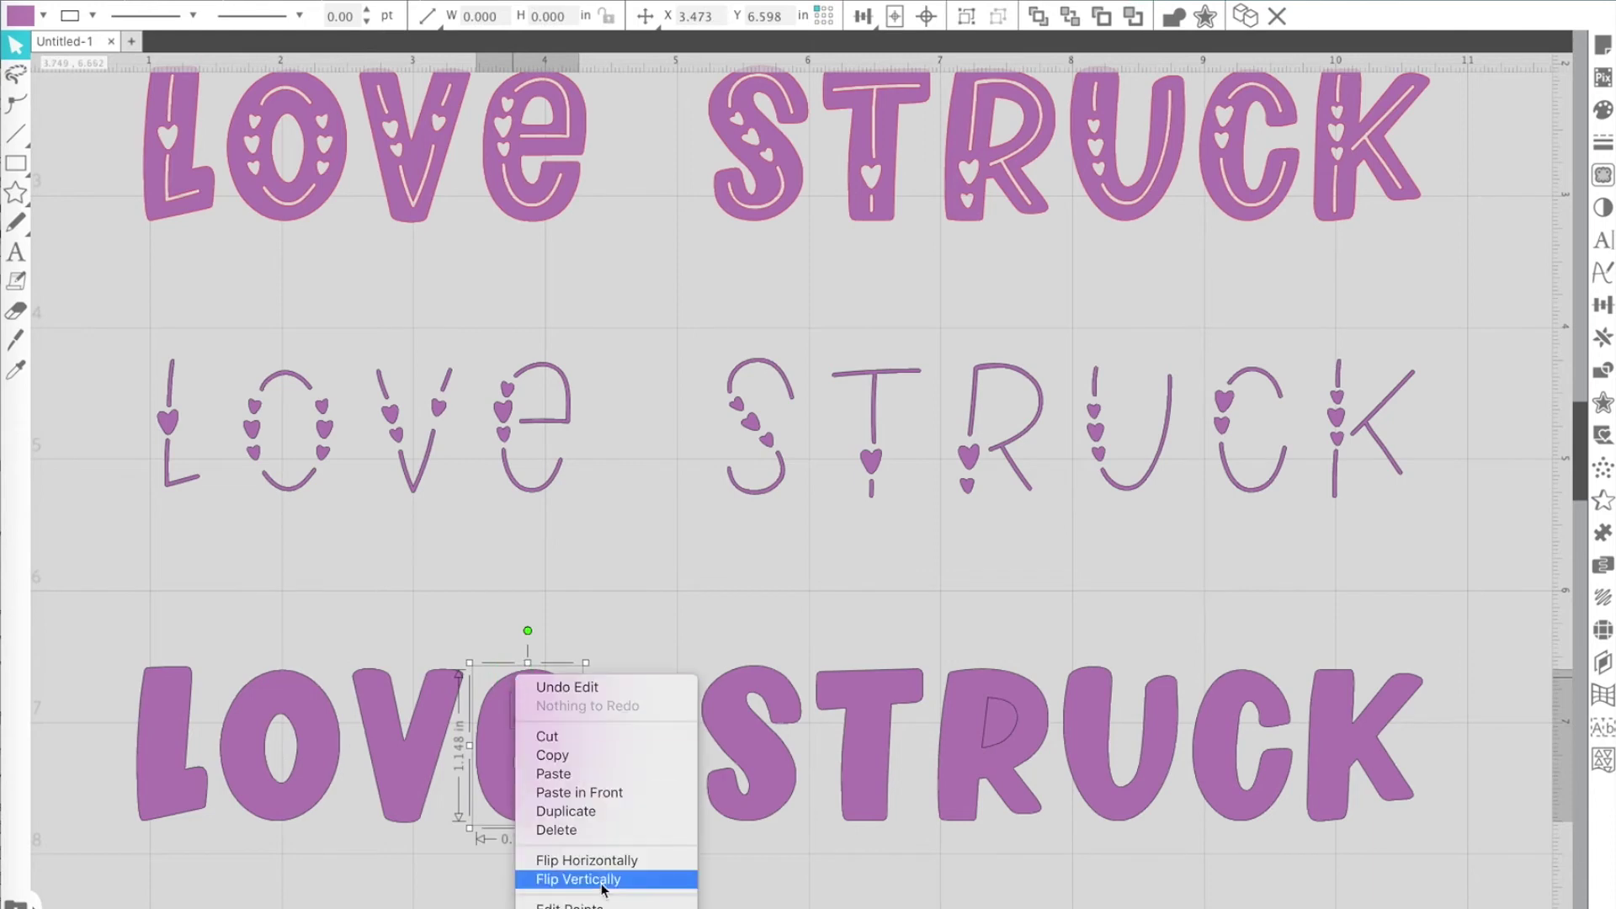
Step: Make the bottom e and R compound paths, then marquee-select the four LOVE letters
{"action": "left_click", "coordinate": [602, 818]}
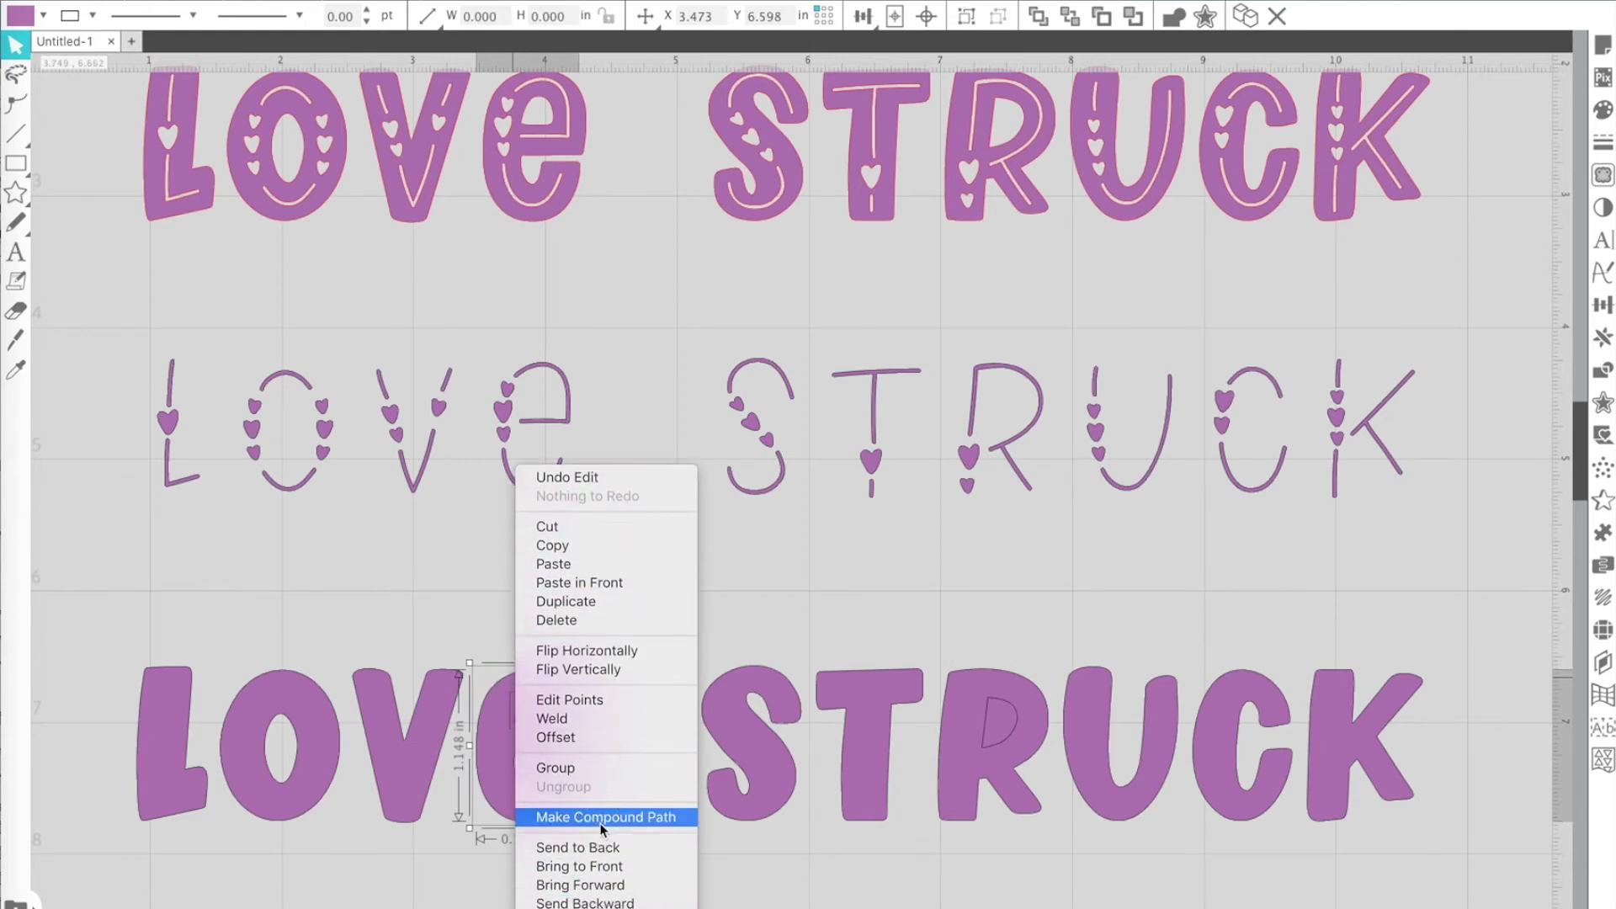
{"action": "left_click", "coordinate": [987, 742]}
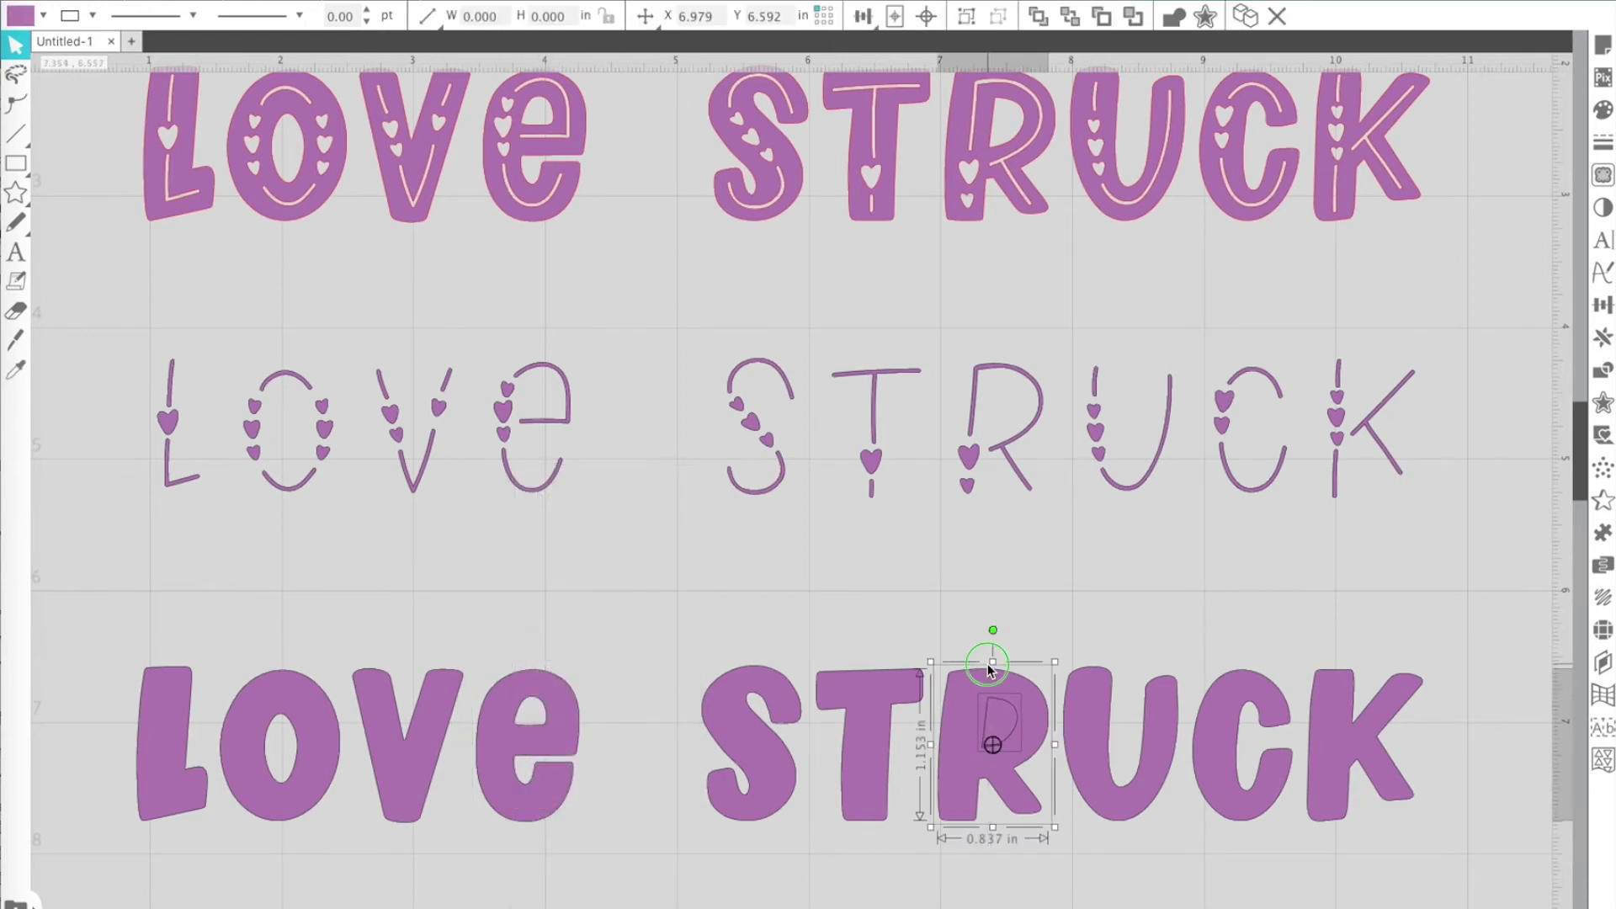
{"action": "right_click", "coordinate": [989, 744]}
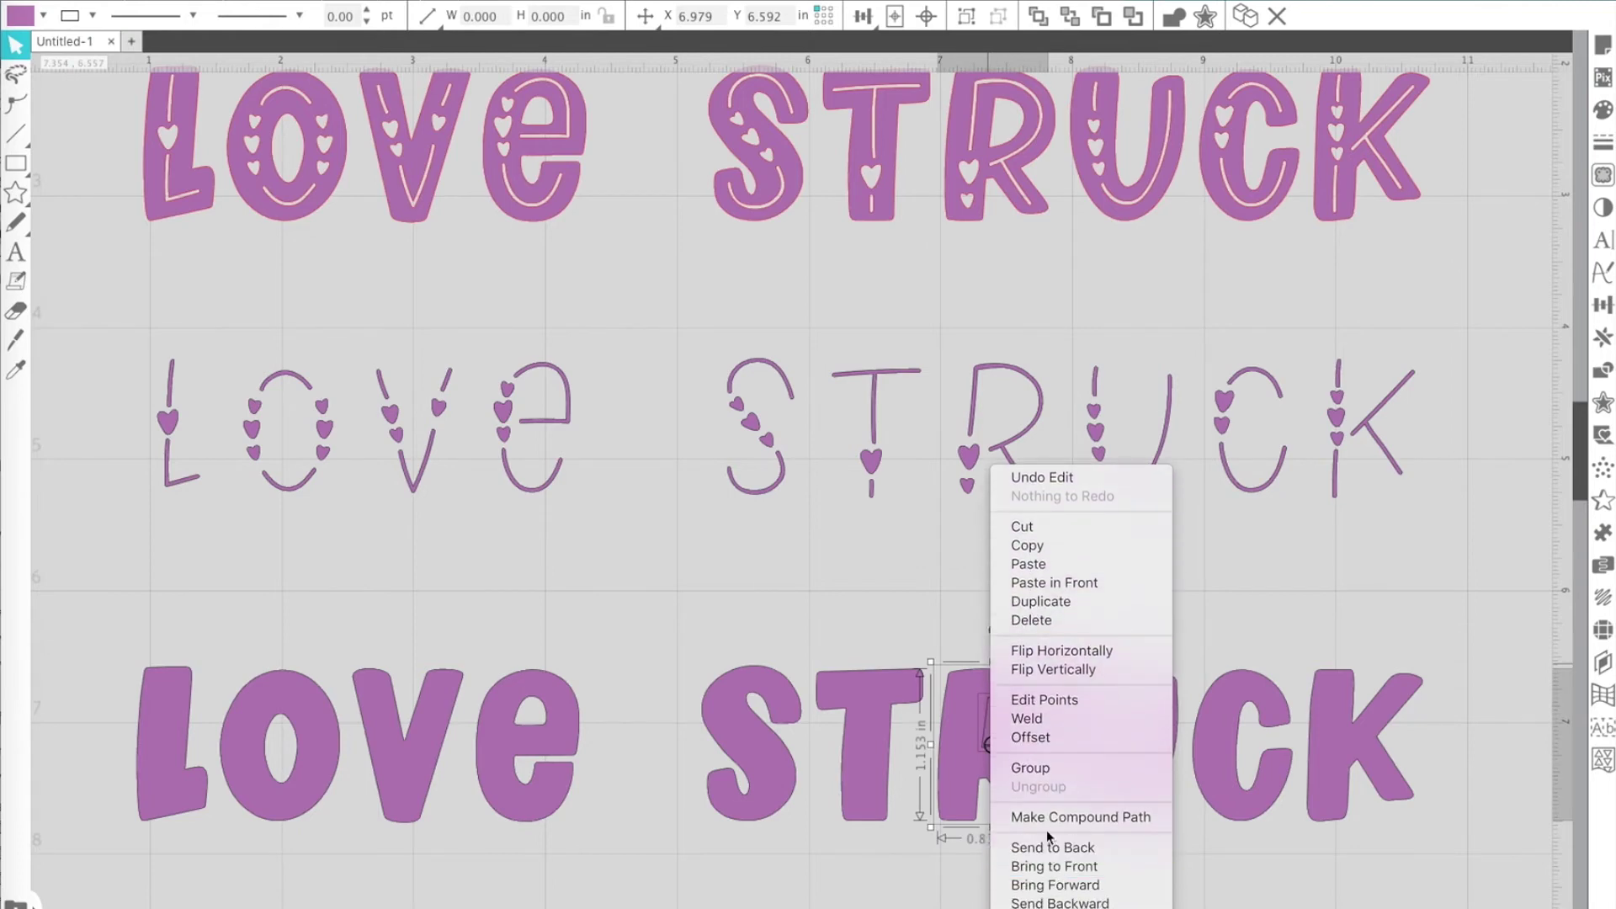
{"action": "left_click", "coordinate": [1045, 818]}
{"action": "left_click", "coordinate": [947, 878]}
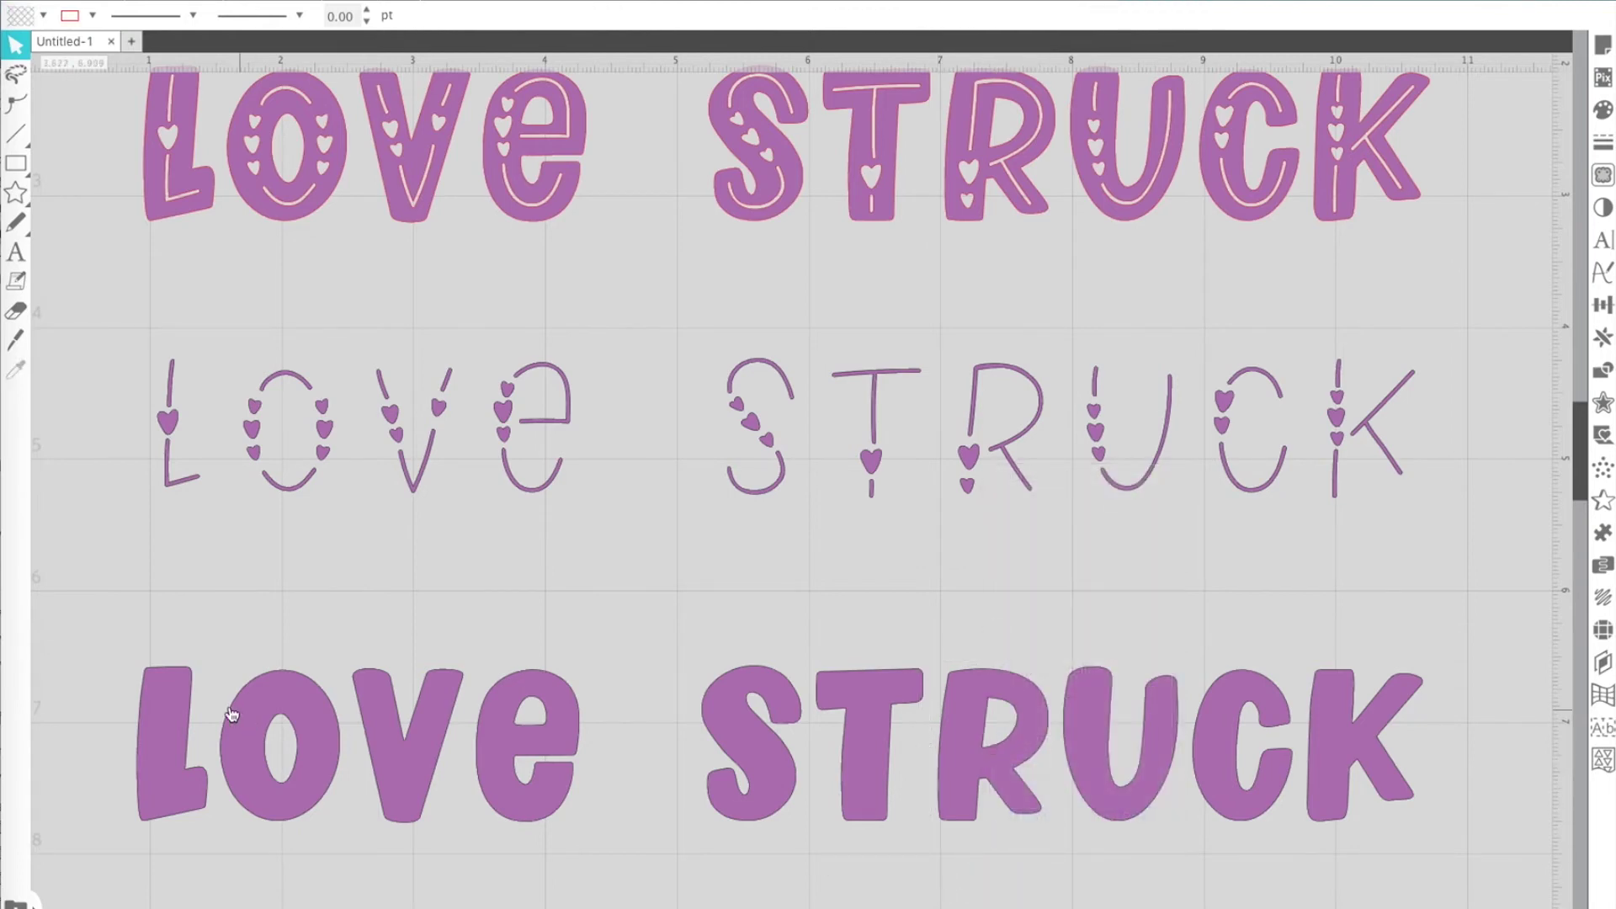
{"action": "left_click_drag", "start_coordinate": [138, 650], "coordinate": [634, 848]}
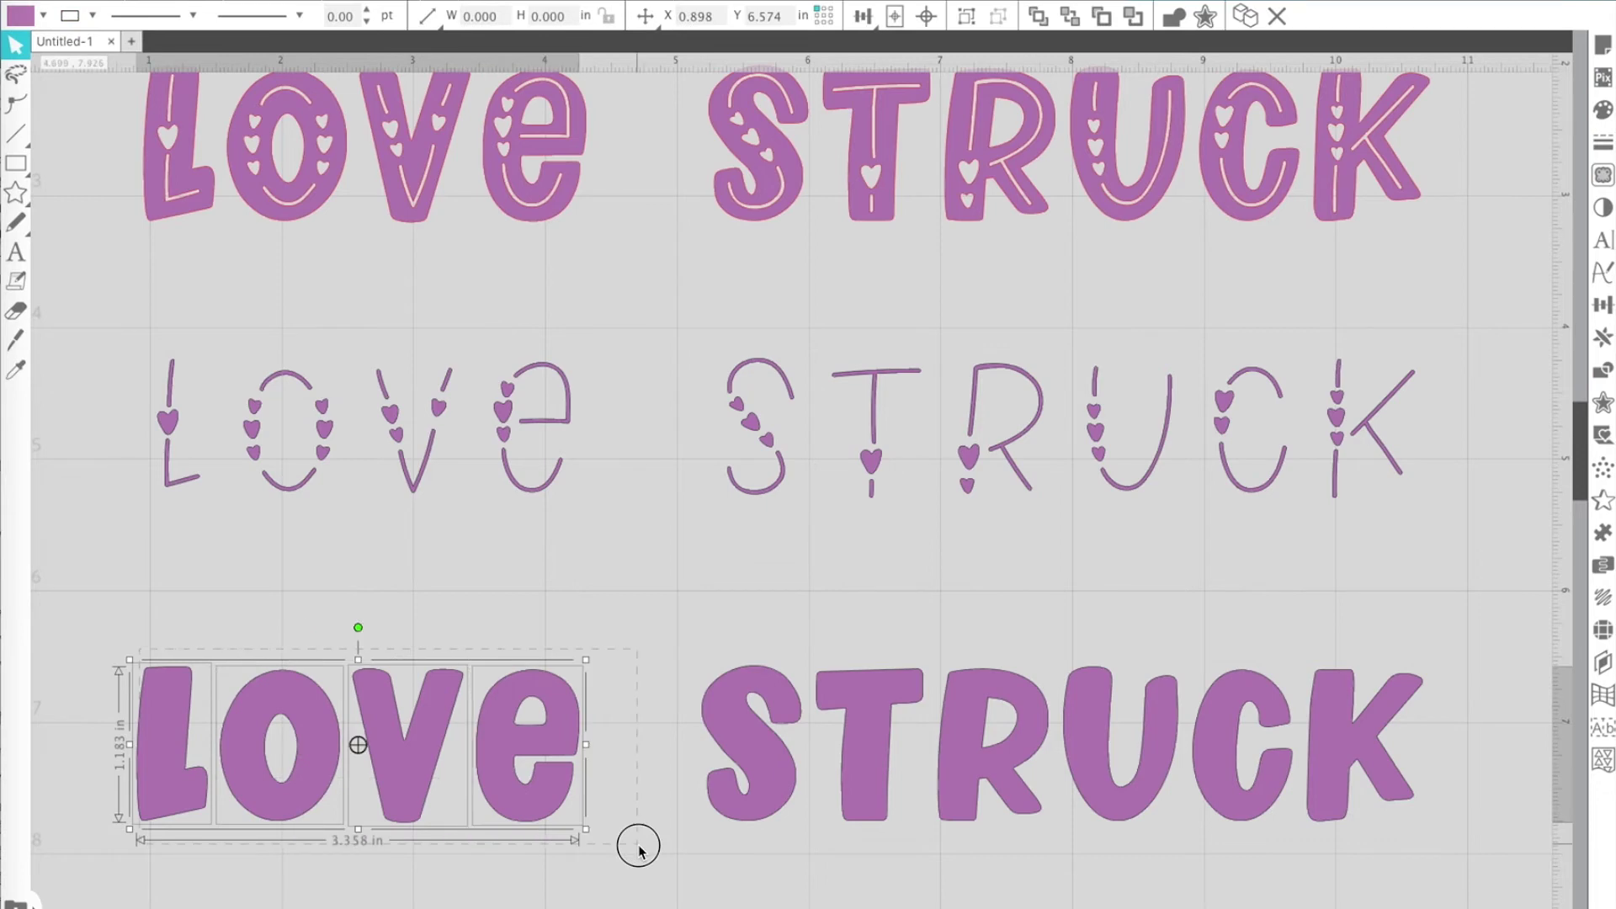
Step: Group the bottom-row L, O, V and E letters into one object
{"action": "right_click", "coordinate": [543, 796]}
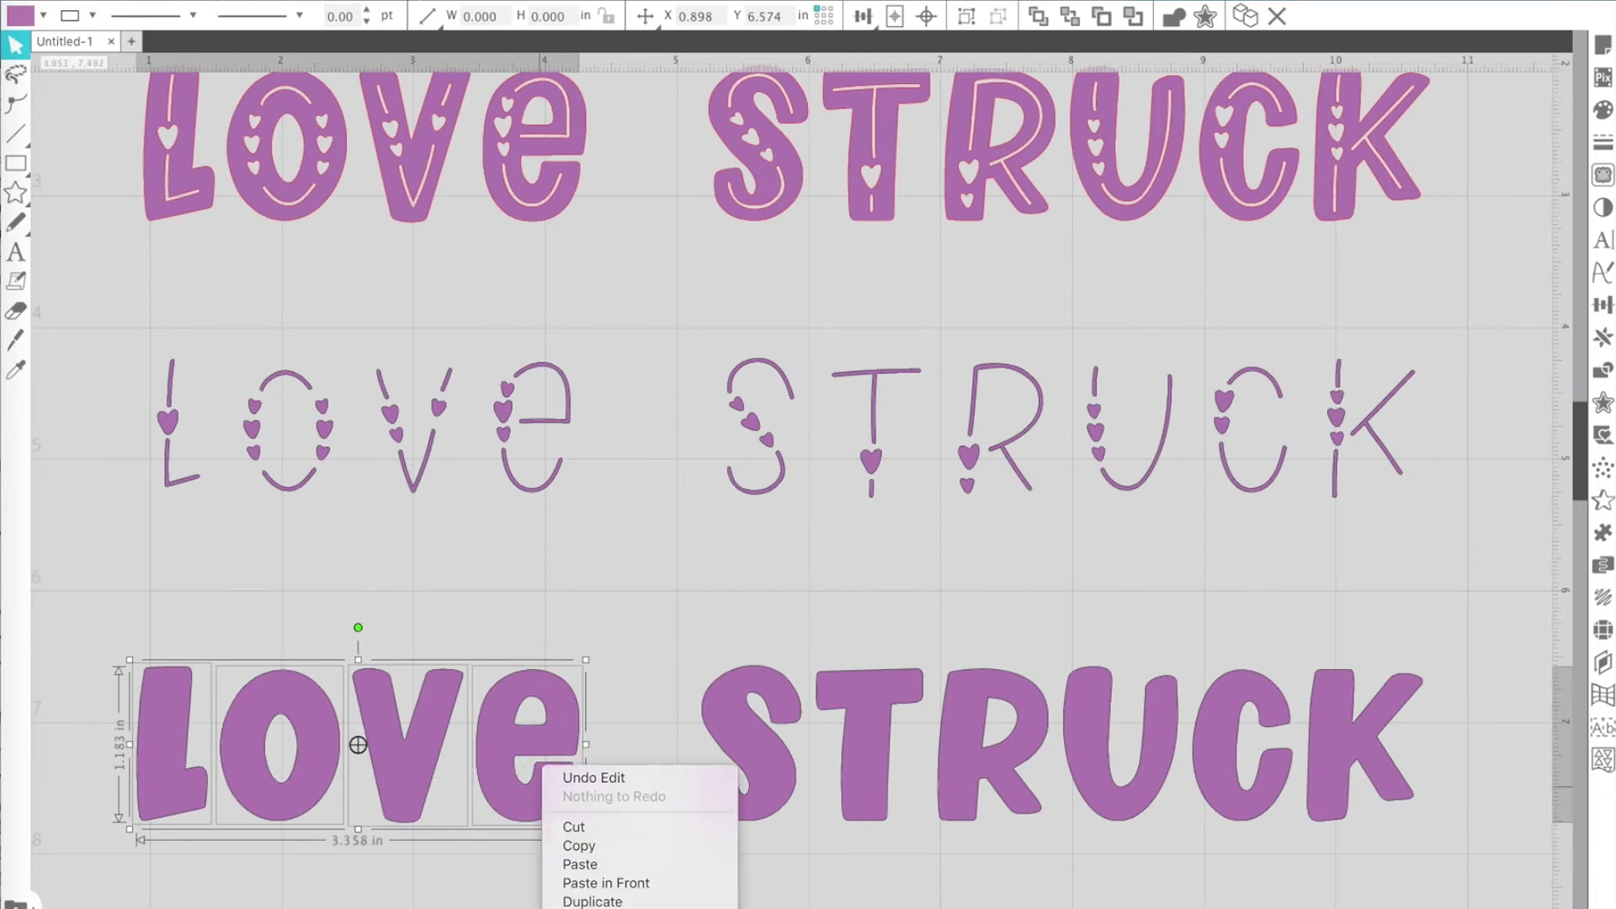
{"action": "left_click", "coordinate": [593, 750]}
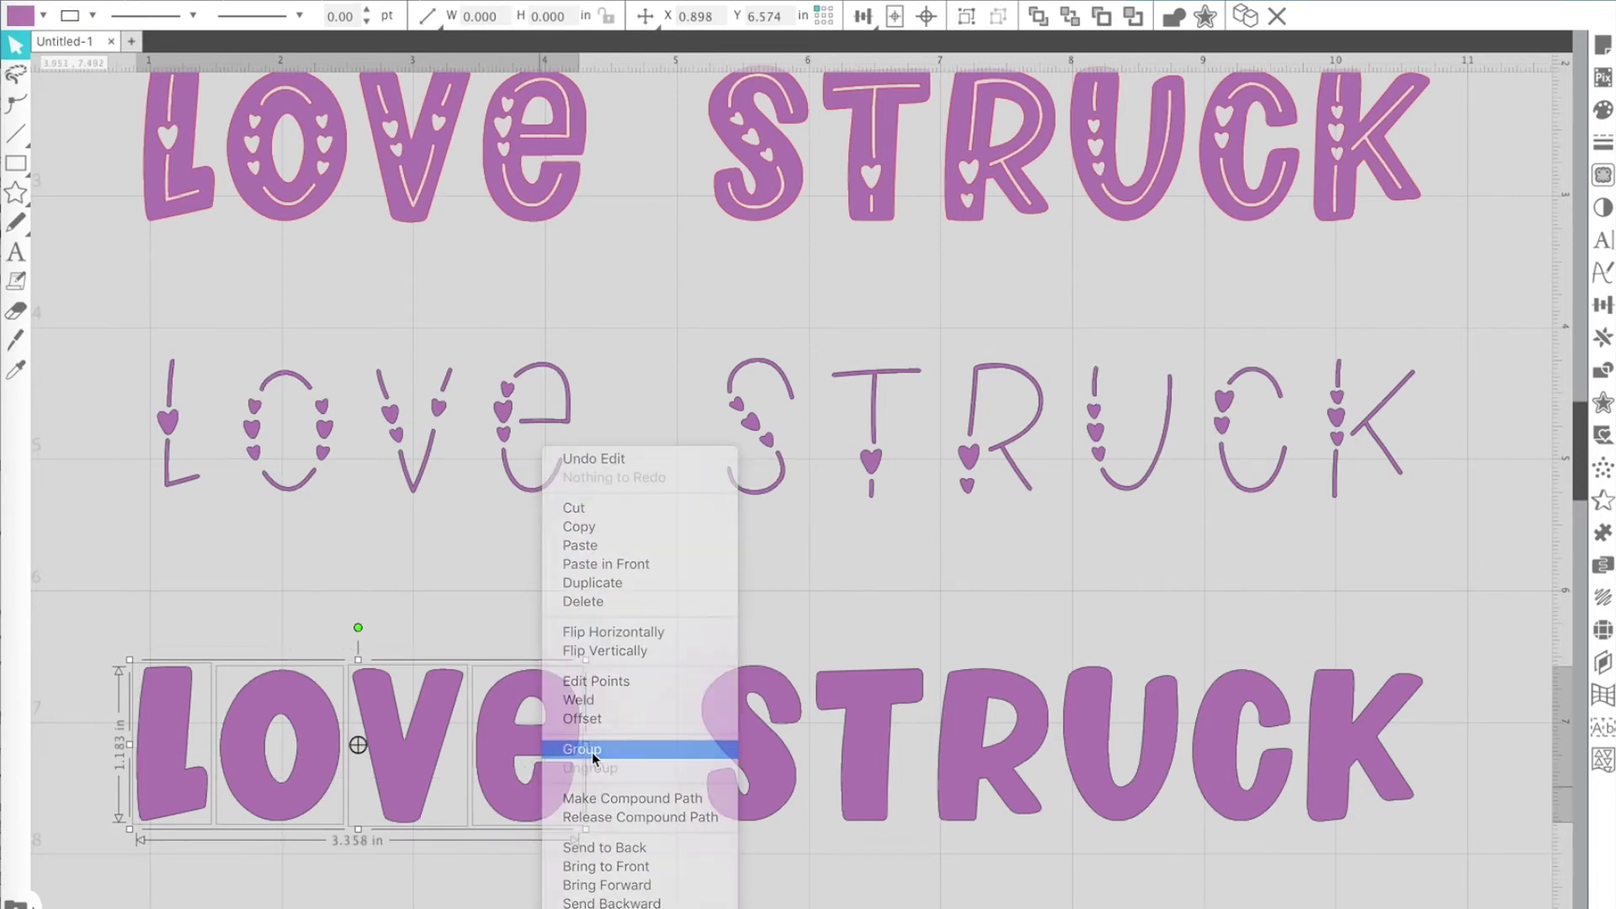
{"action": "left_click", "coordinate": [831, 794]}
Step: Raise the T, drop the R beside it, shift the U left, and lift the C
{"action": "left_click_drag", "start_coordinate": [858, 799], "coordinate": [858, 751]}
{"action": "left_click", "coordinate": [913, 795]}
{"action": "left_click_drag", "start_coordinate": [952, 817], "coordinate": [916, 826]}
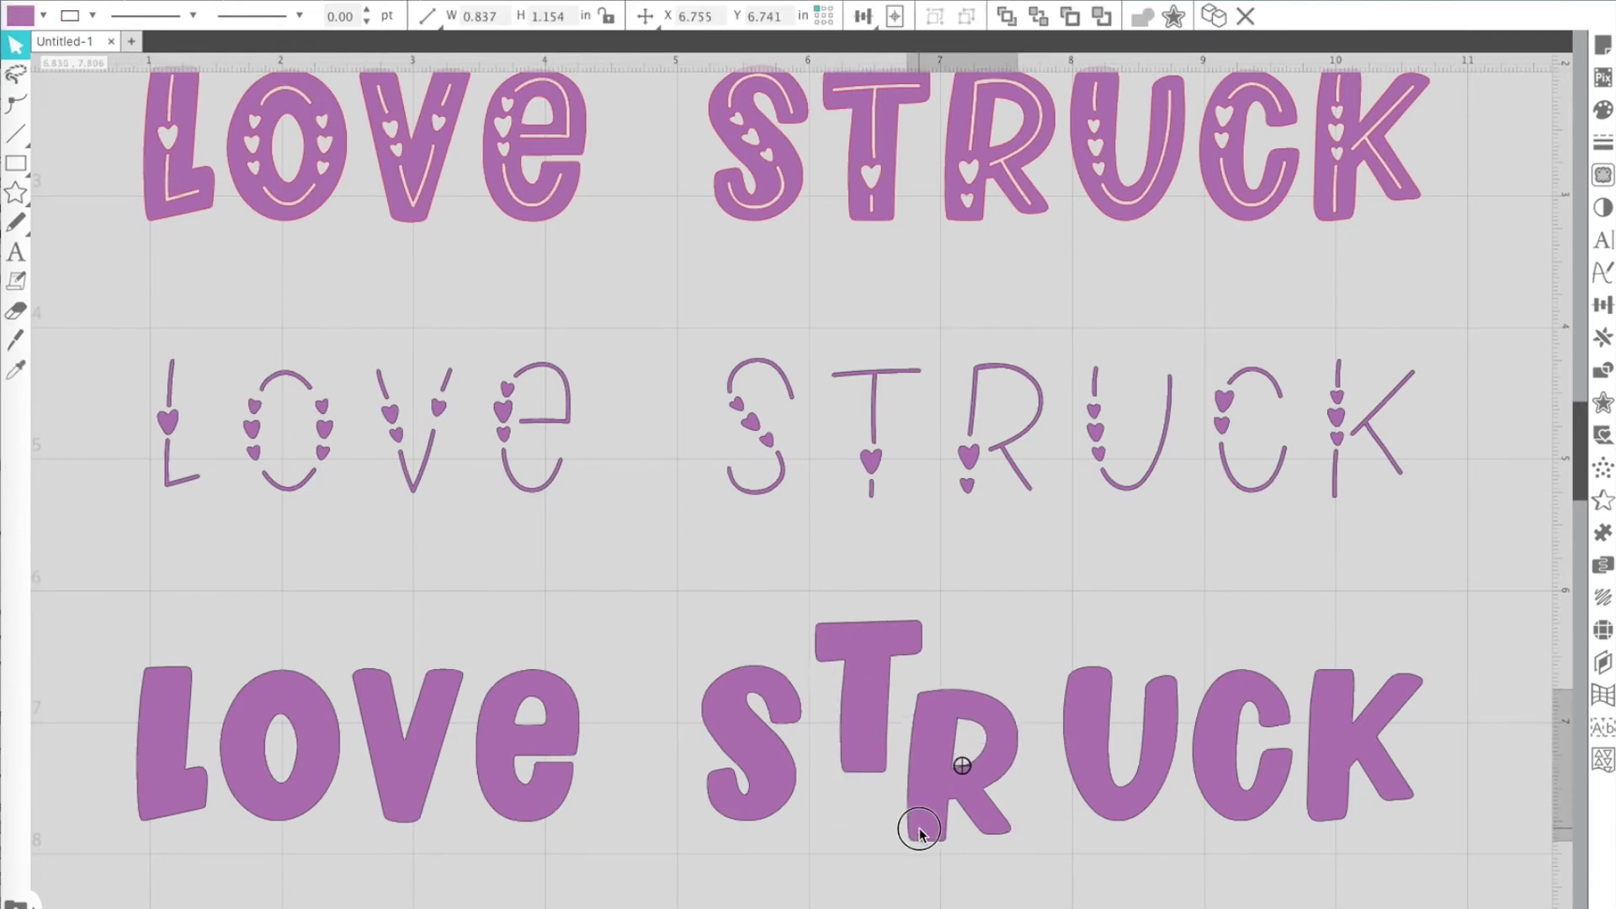
{"action": "left_click", "coordinate": [1091, 820]}
{"action": "mouse_move", "coordinate": [1091, 820]}
{"action": "left_mouse_down"}
{"action": "mouse_move", "coordinate": [1059, 770]}
{"action": "mouse_move", "coordinate": [1075, 810]}
{"action": "left_mouse_up"}
{"action": "left_click", "coordinate": [1075, 810]}
{"action": "left_click_drag", "start_coordinate": [1244, 820], "coordinate": [1225, 768]}
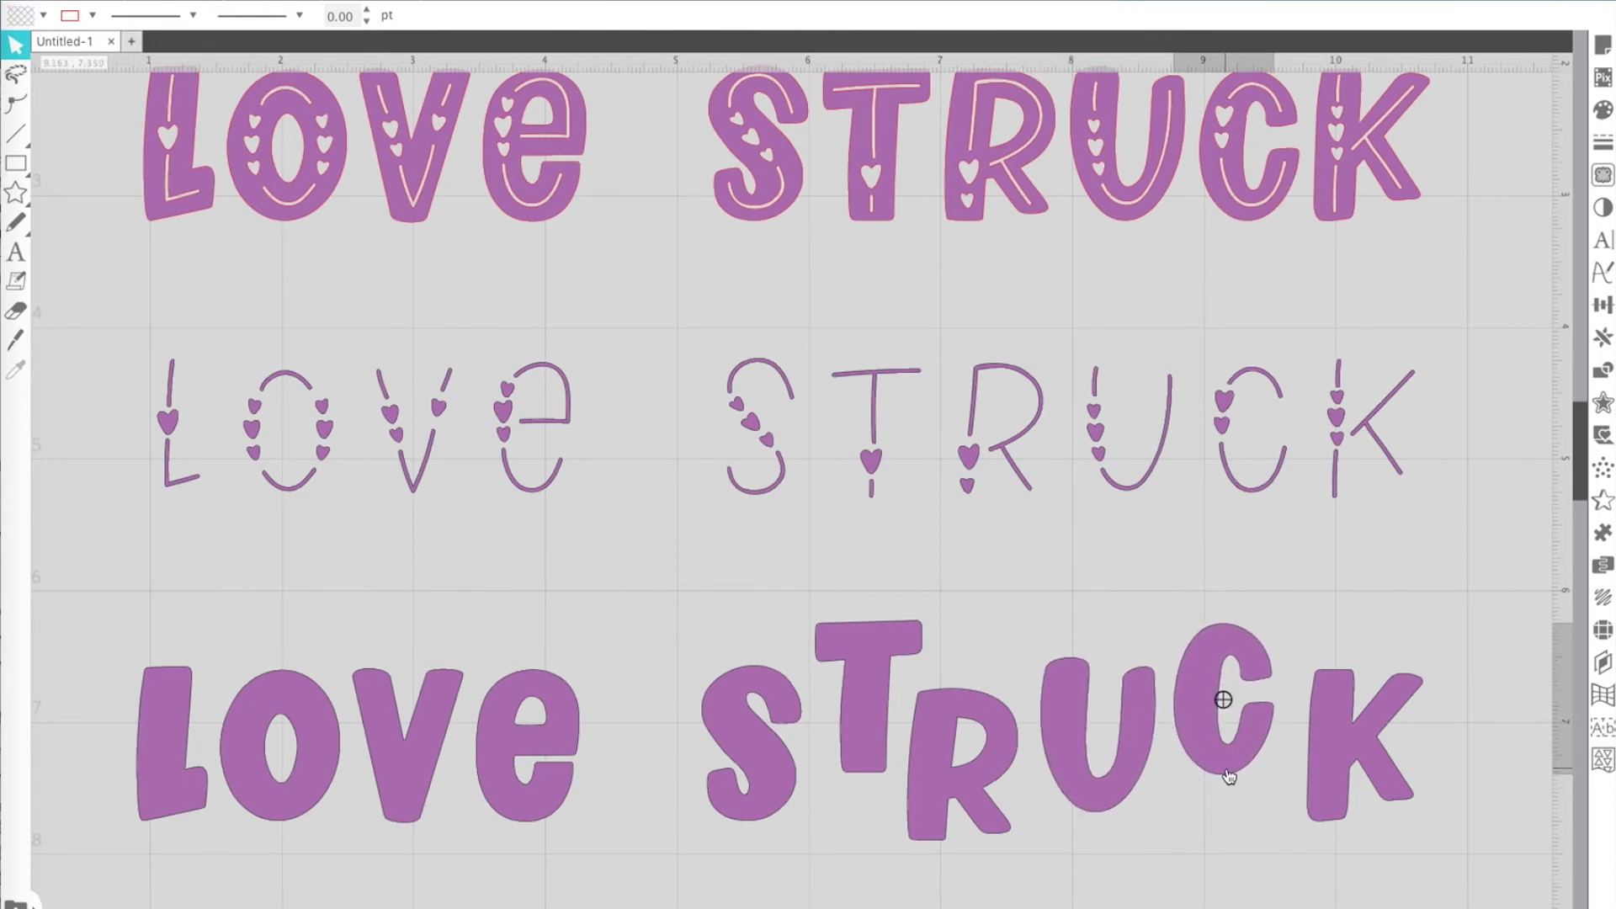
Step: Fill the C dark purple and the R magenta, then select all the STRUCK letters
{"action": "left_click", "coordinate": [44, 17]}
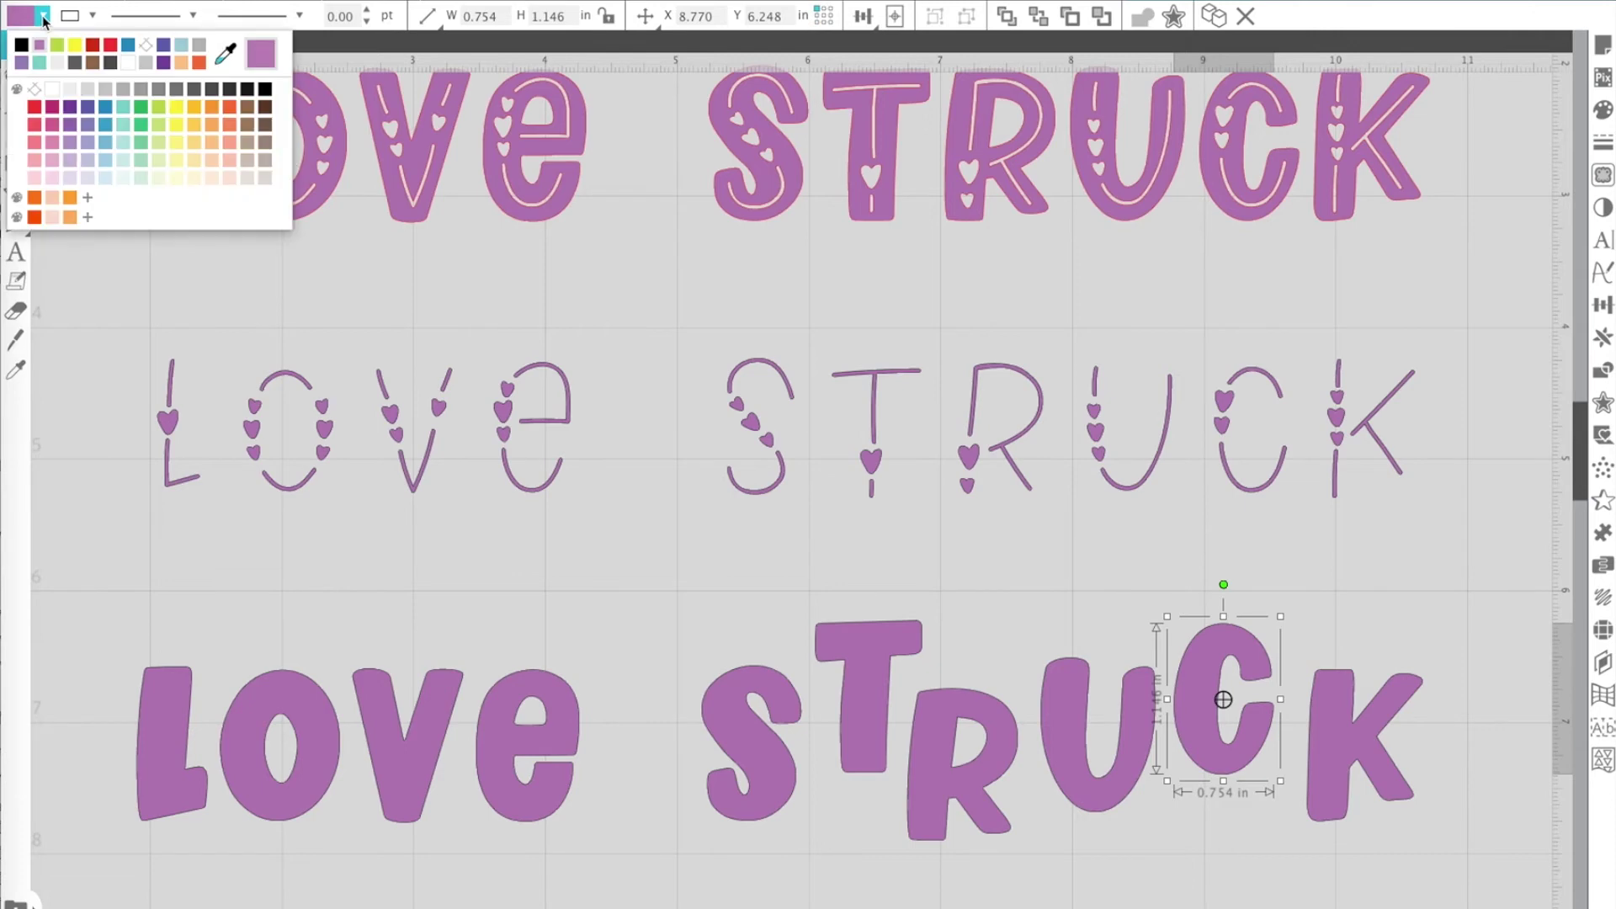
{"action": "left_click", "coordinate": [164, 64]}
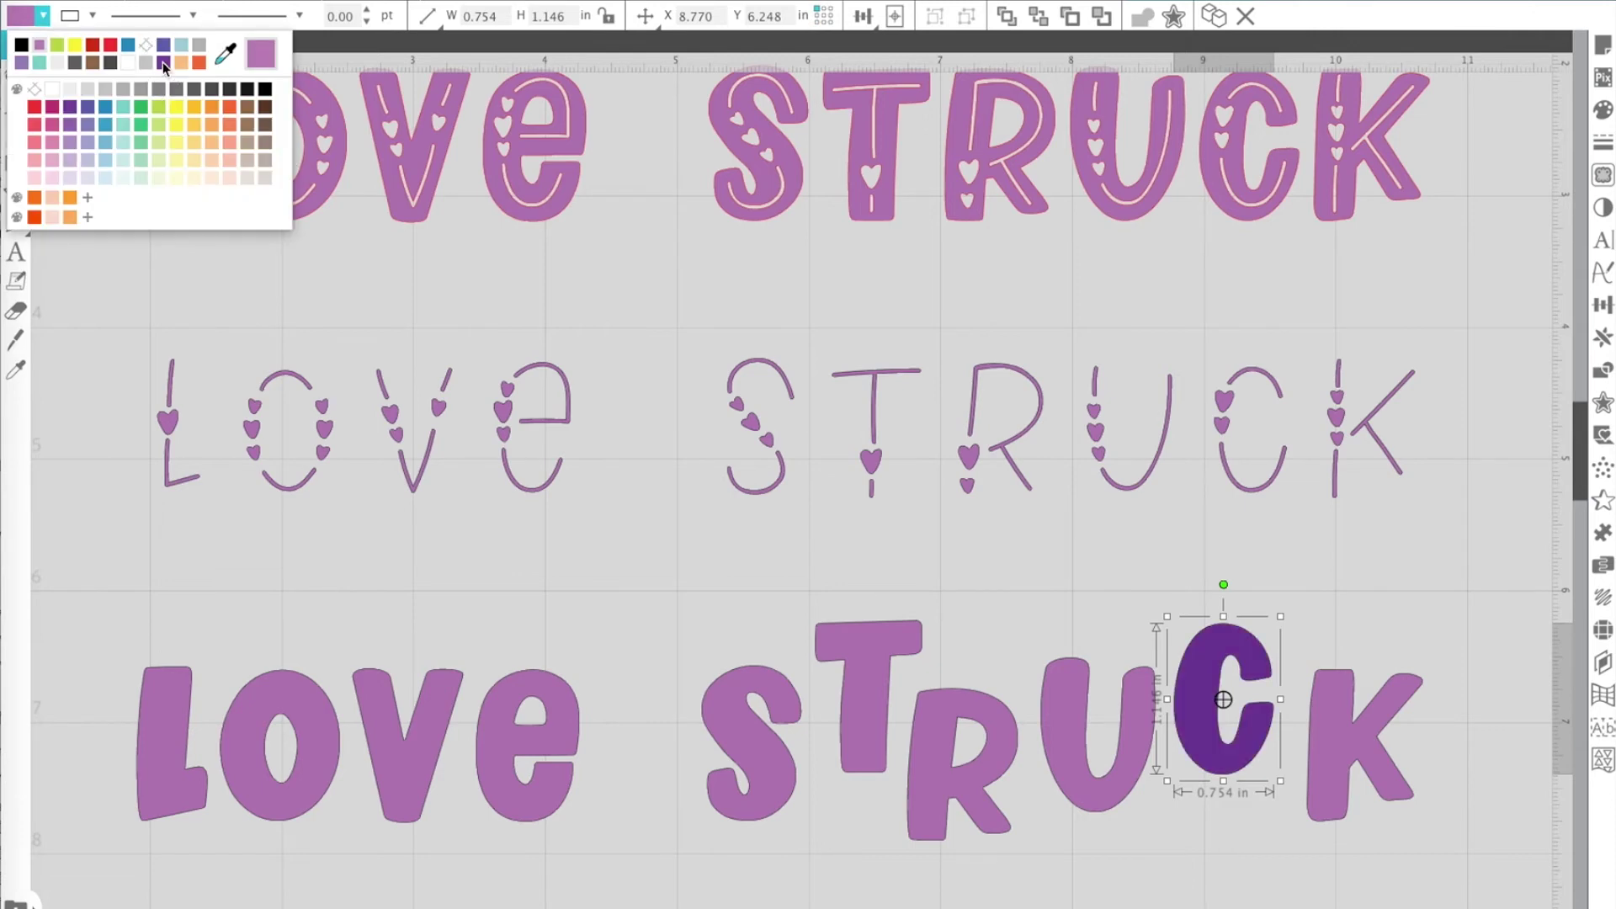
{"action": "left_click", "coordinate": [909, 816]}
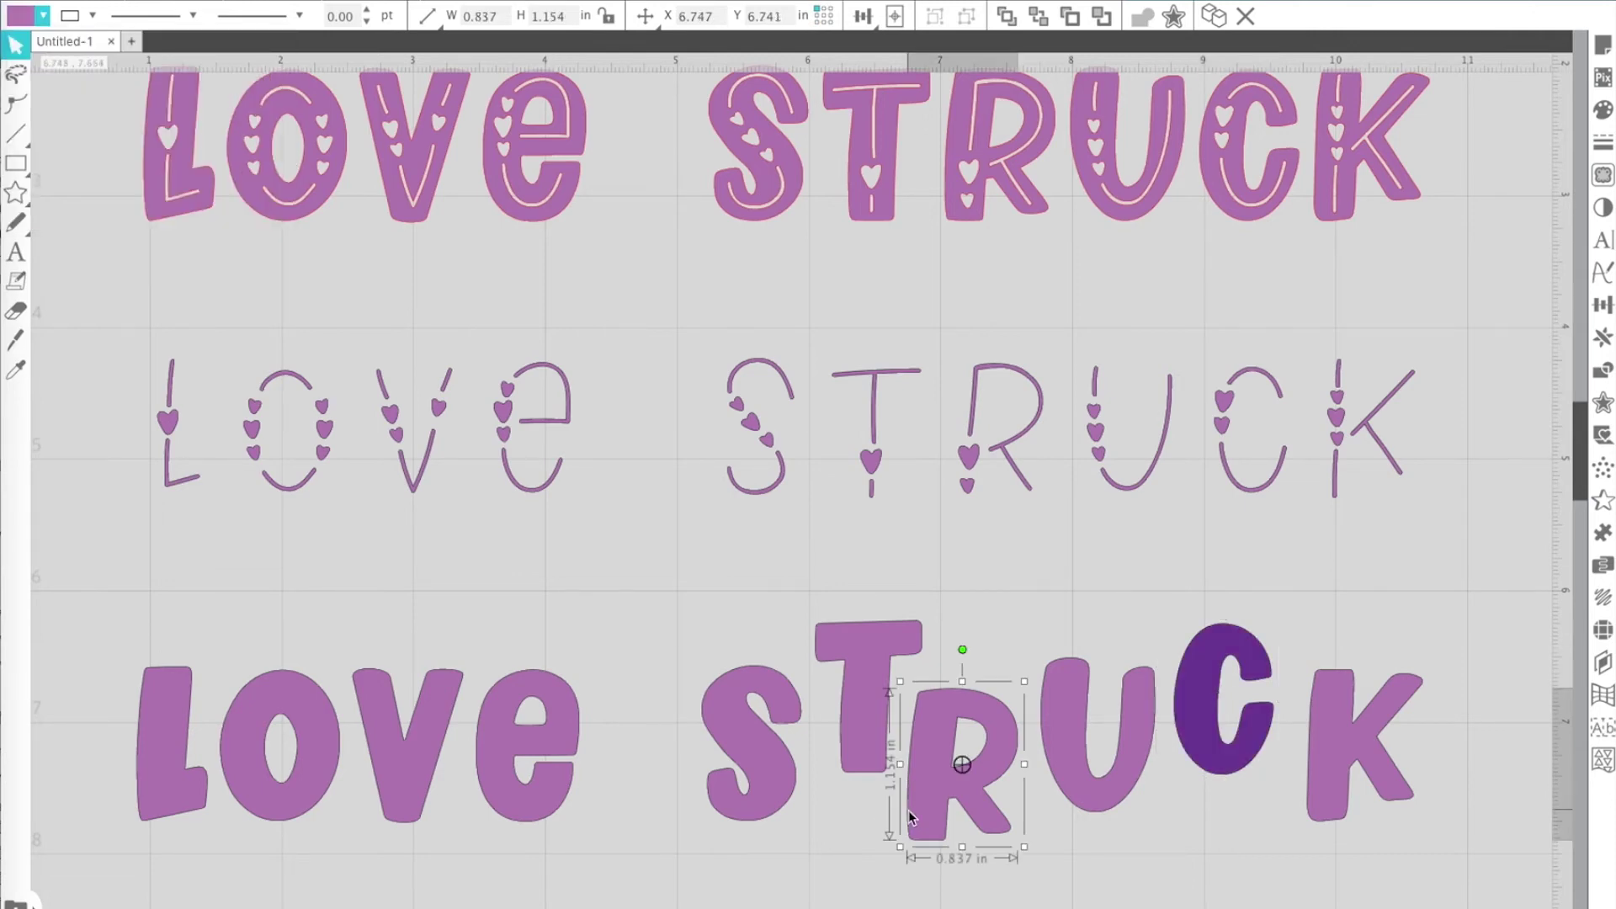
{"action": "left_click", "coordinate": [43, 16]}
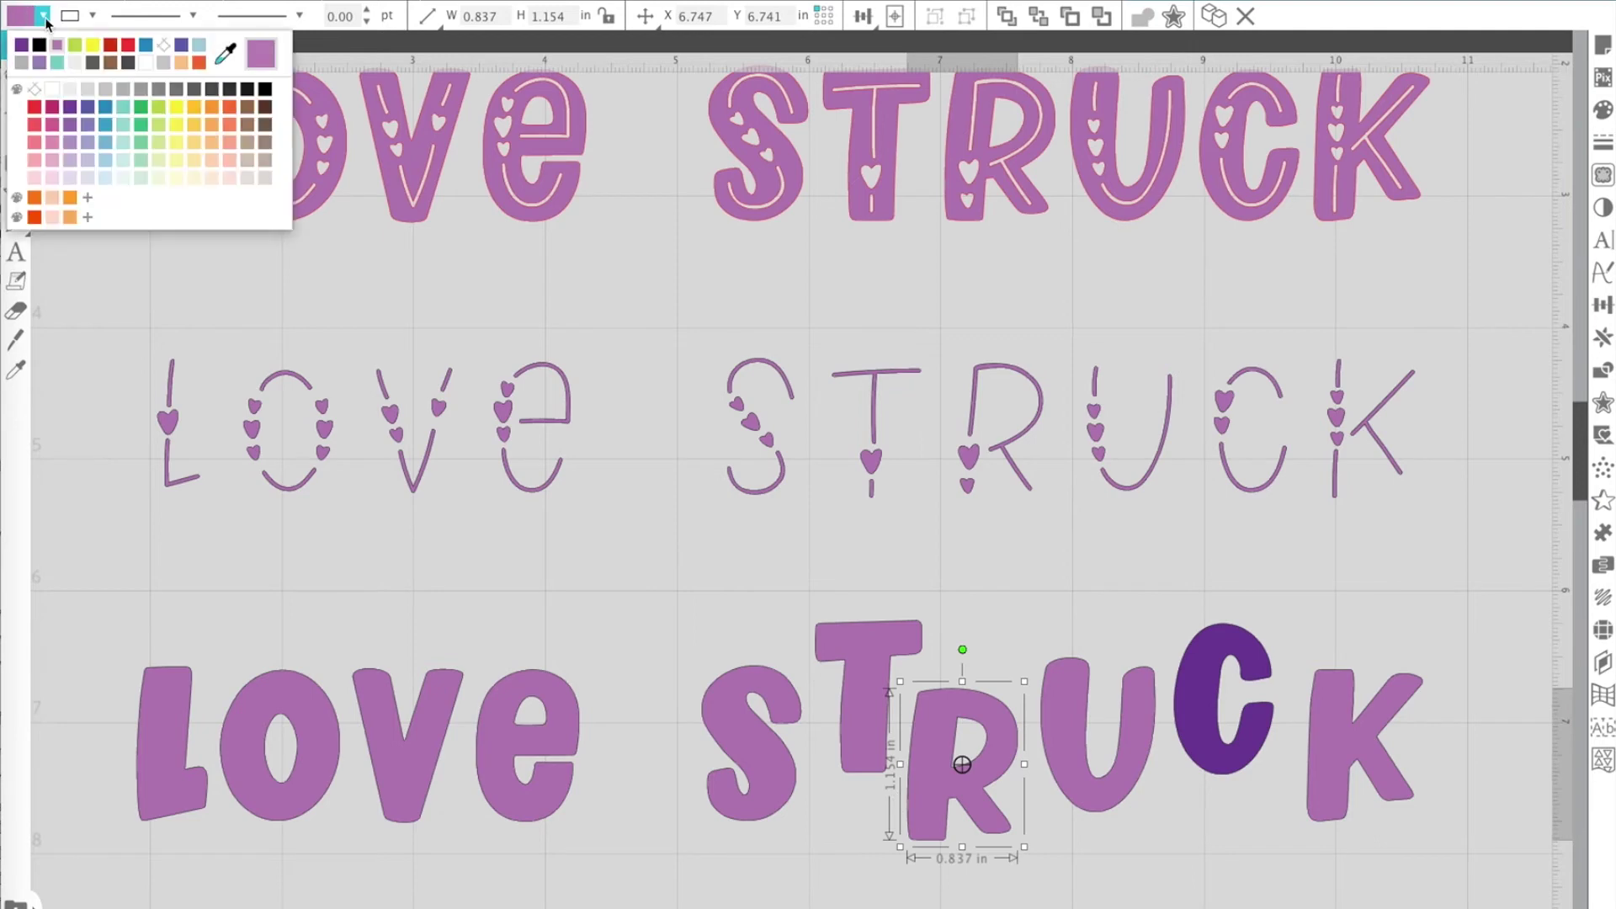
{"action": "left_click", "coordinate": [49, 112]}
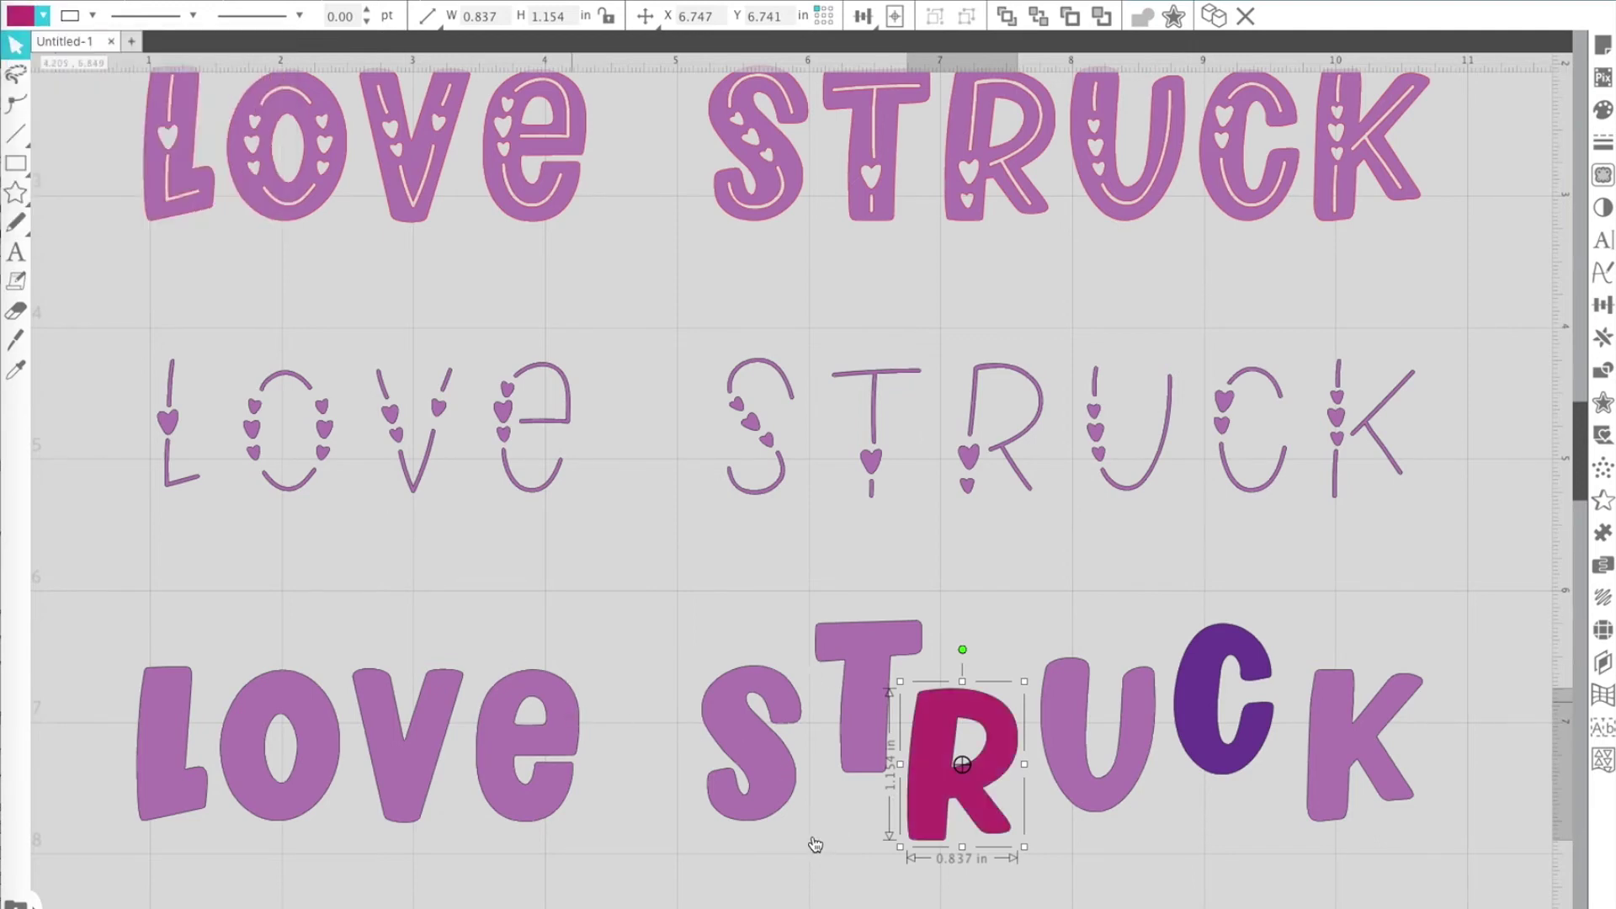
{"action": "left_click", "coordinate": [611, 629]}
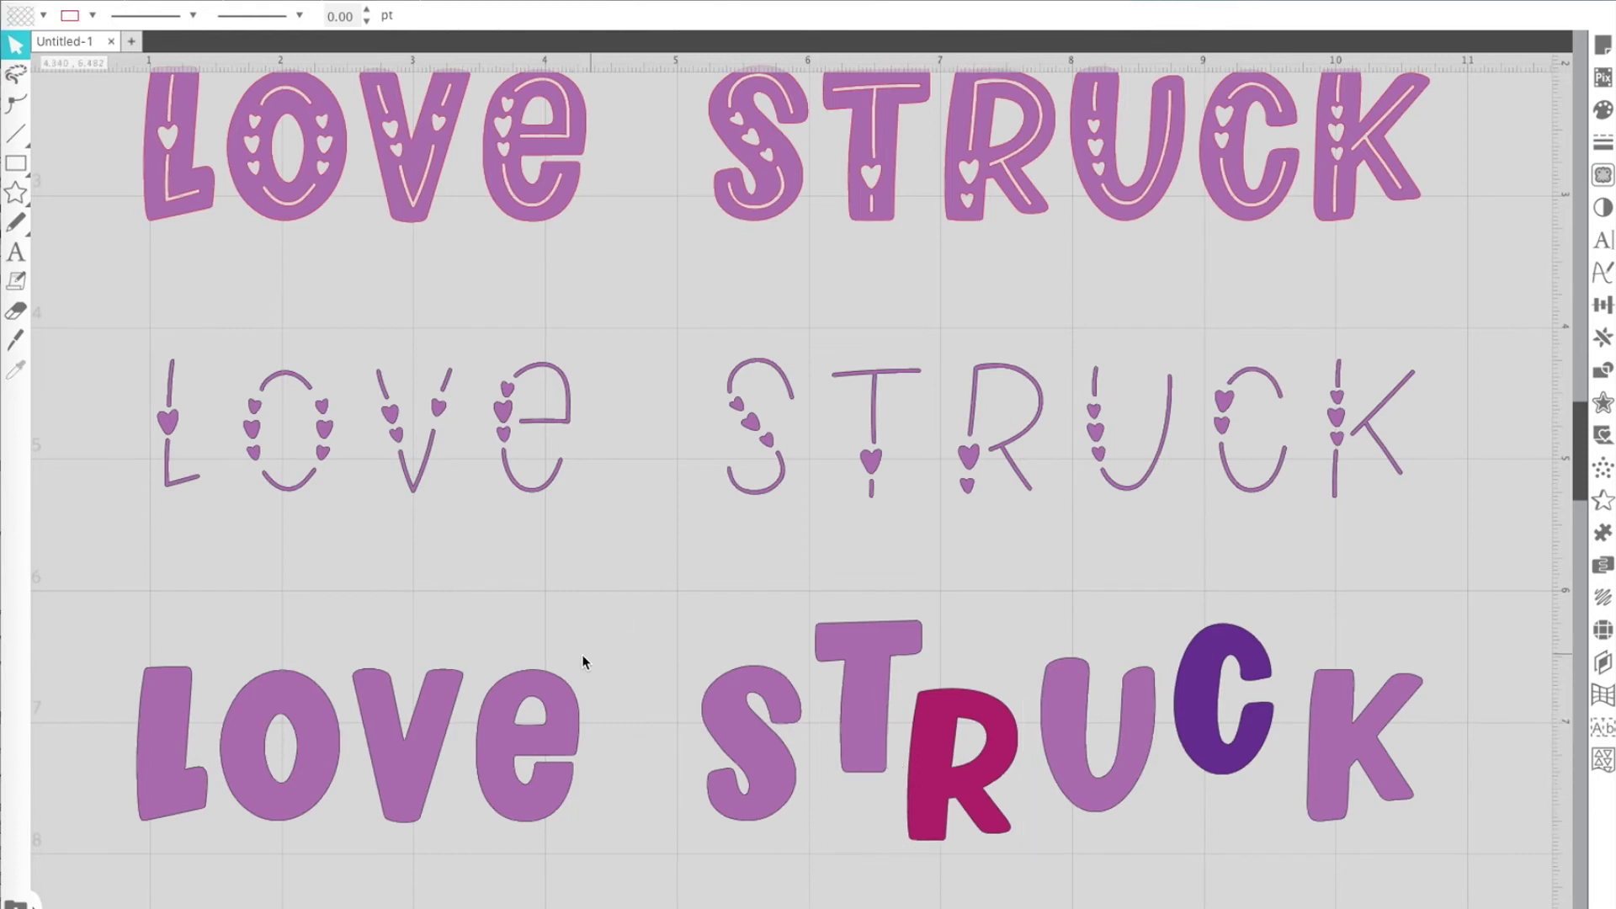
{"action": "left_click_drag", "start_coordinate": [684, 629], "coordinate": [1417, 874]}
Step: Group the bouncy bottom-row STRUCK letters together
{"action": "right_click", "coordinate": [1342, 793]}
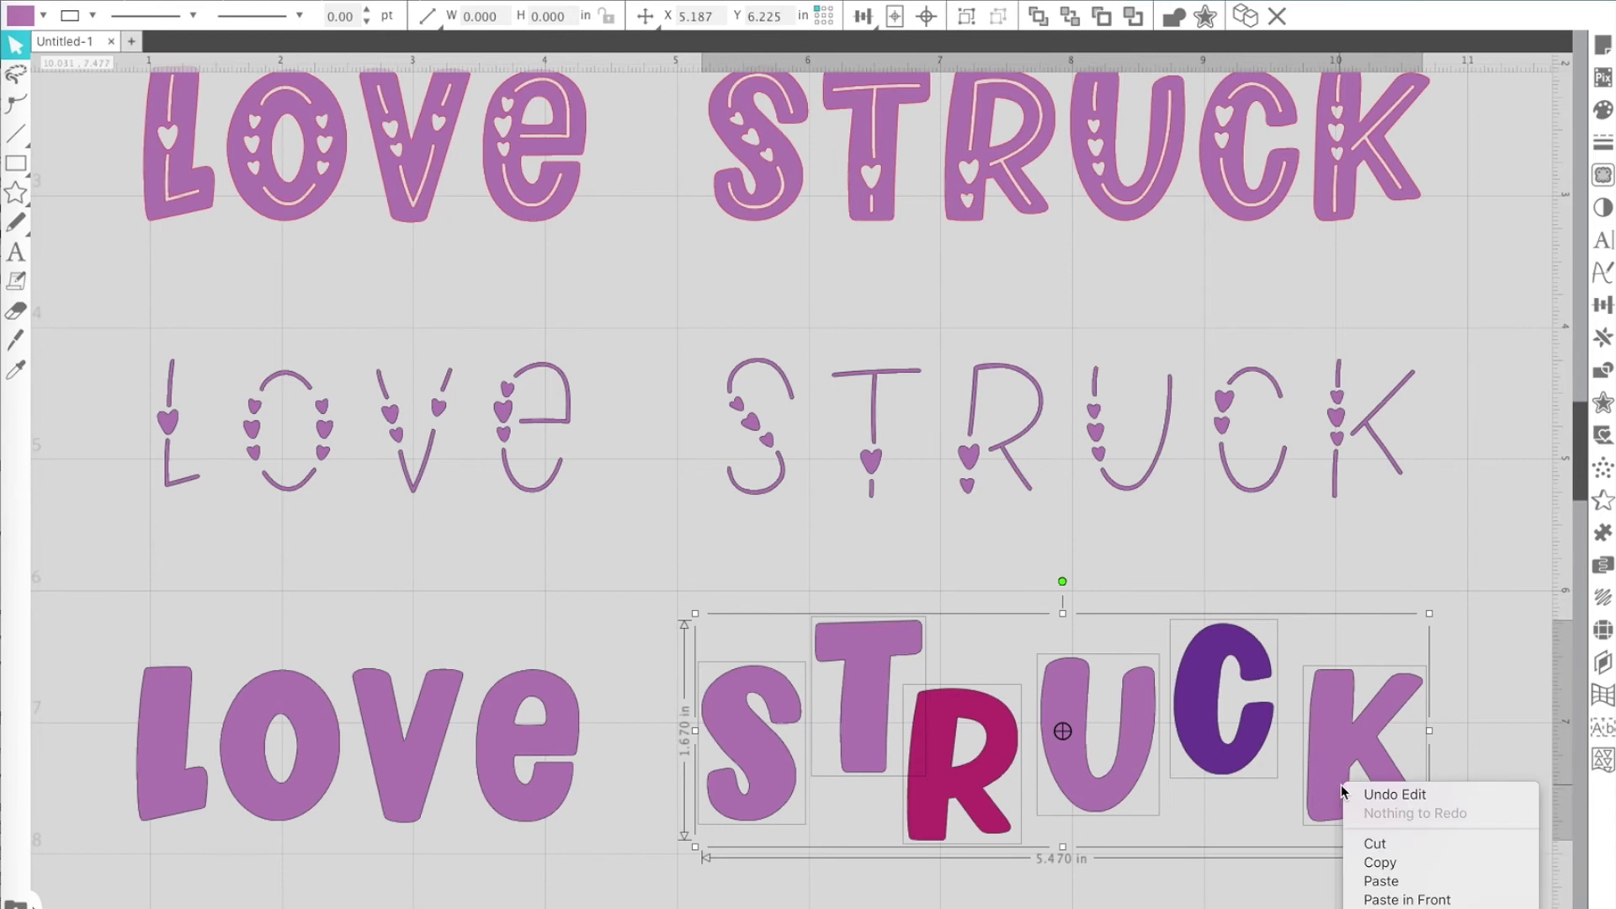
{"action": "left_click", "coordinate": [1385, 841]}
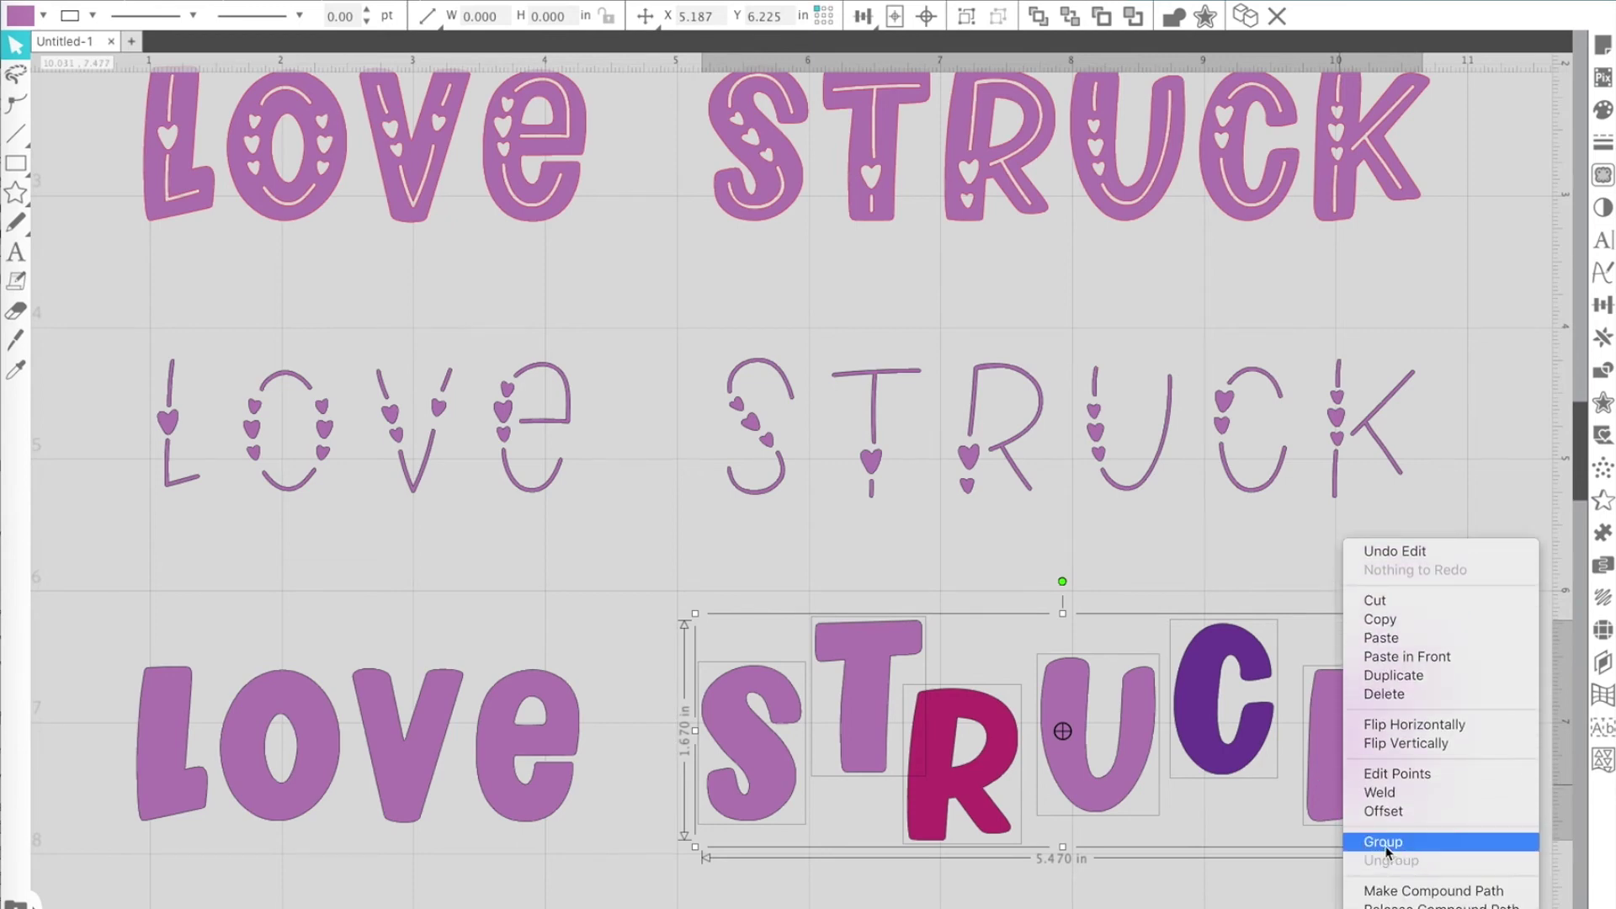
{"action": "left_click", "coordinate": [67, 579]}
Step: Join the bottom-row LOVE and STRUCK into one 9.758 × 1.670 in group
{"action": "key", "text": "ctrl+a"}
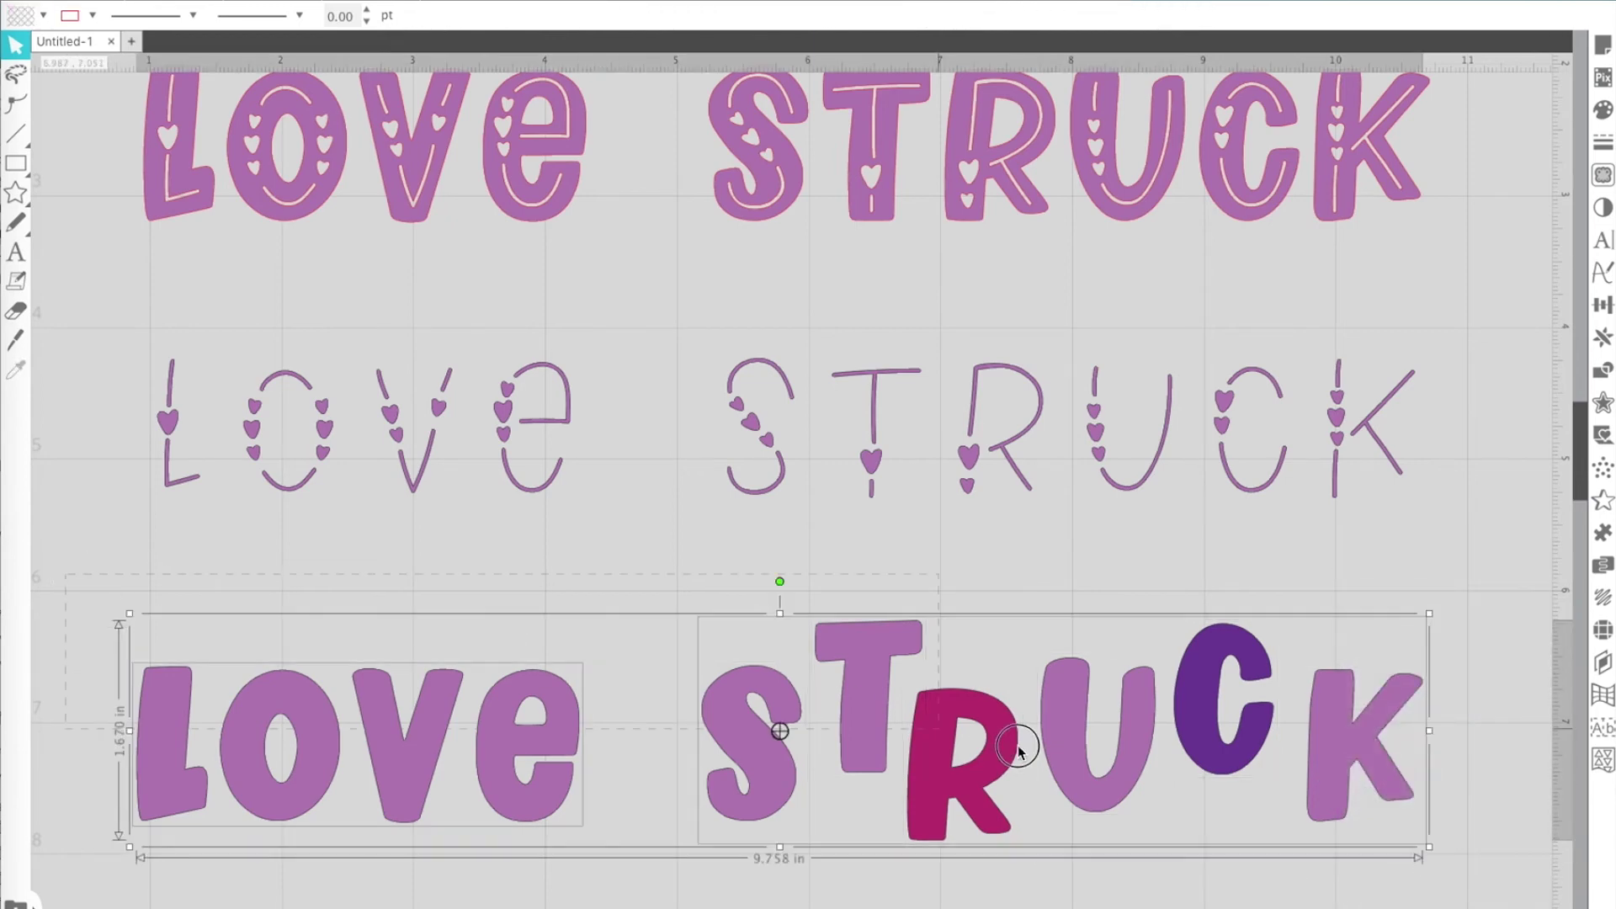
{"action": "right_click", "coordinate": [1172, 769]}
{"action": "scroll", "coordinate": [1187, 811], "scroll_direction": "down", "scroll_amount": 3}
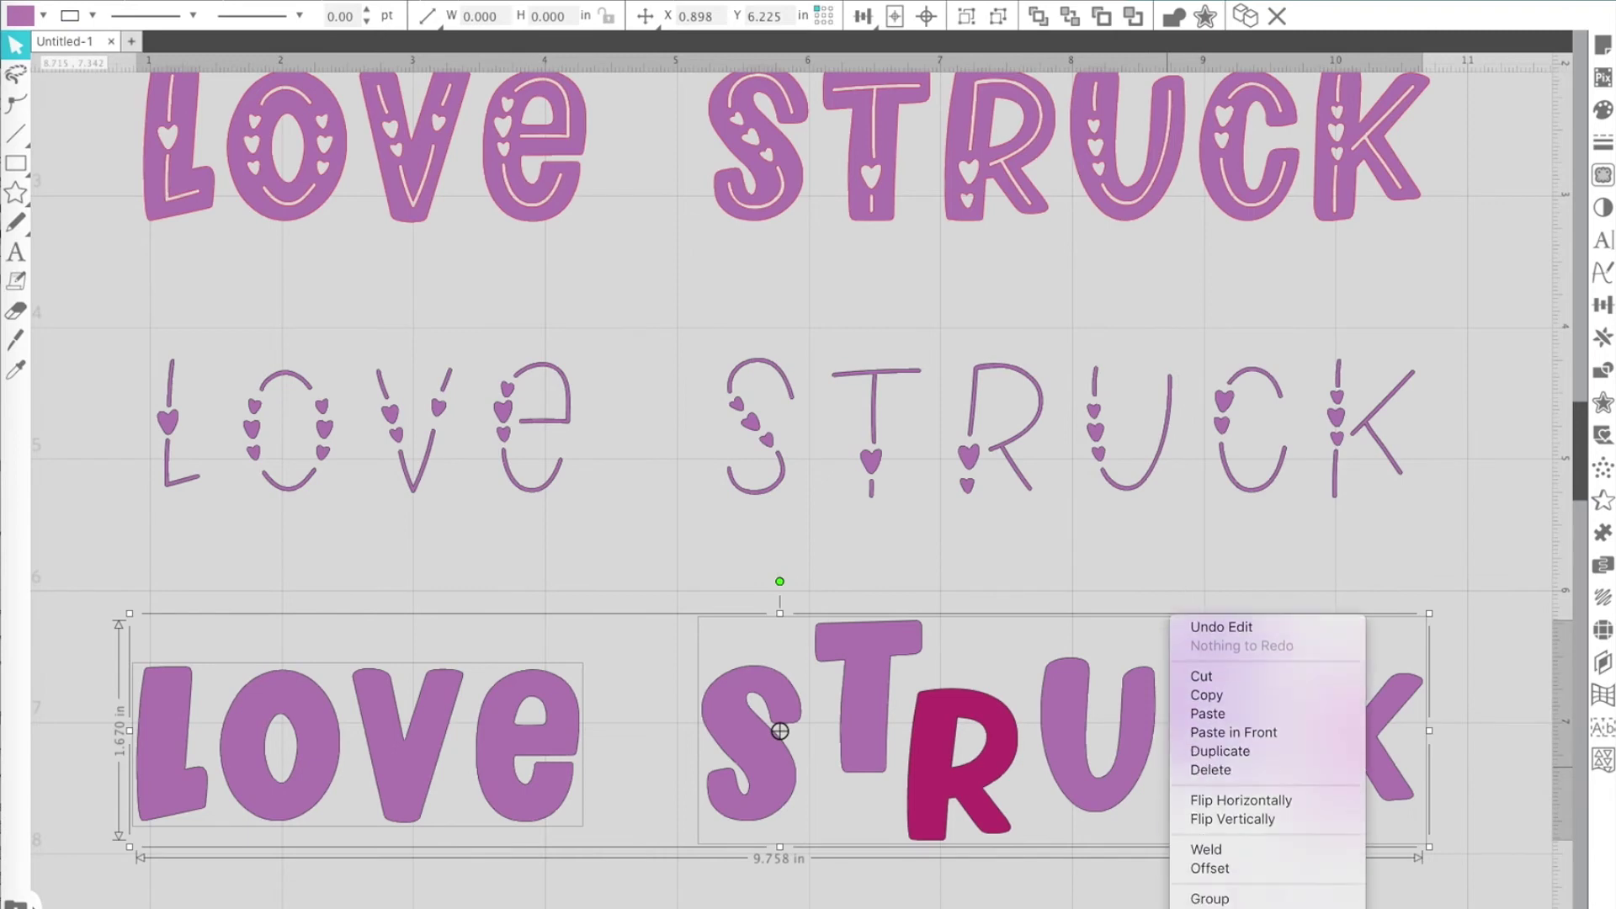
{"action": "left_click", "coordinate": [1230, 867]}
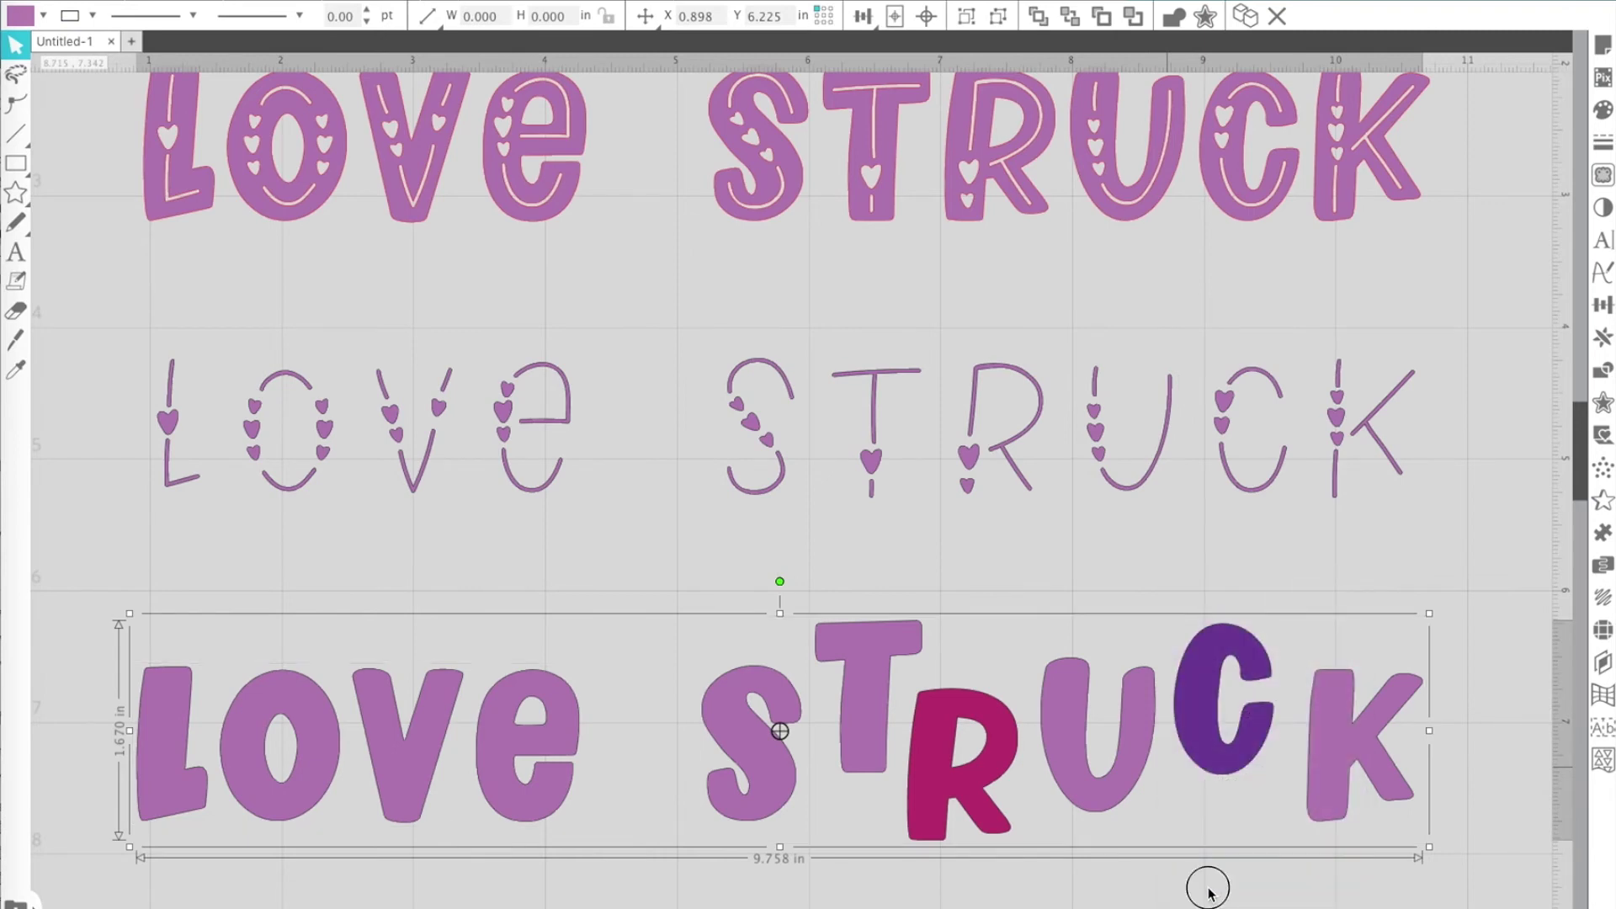
{"action": "left_click", "coordinate": [1209, 885]}
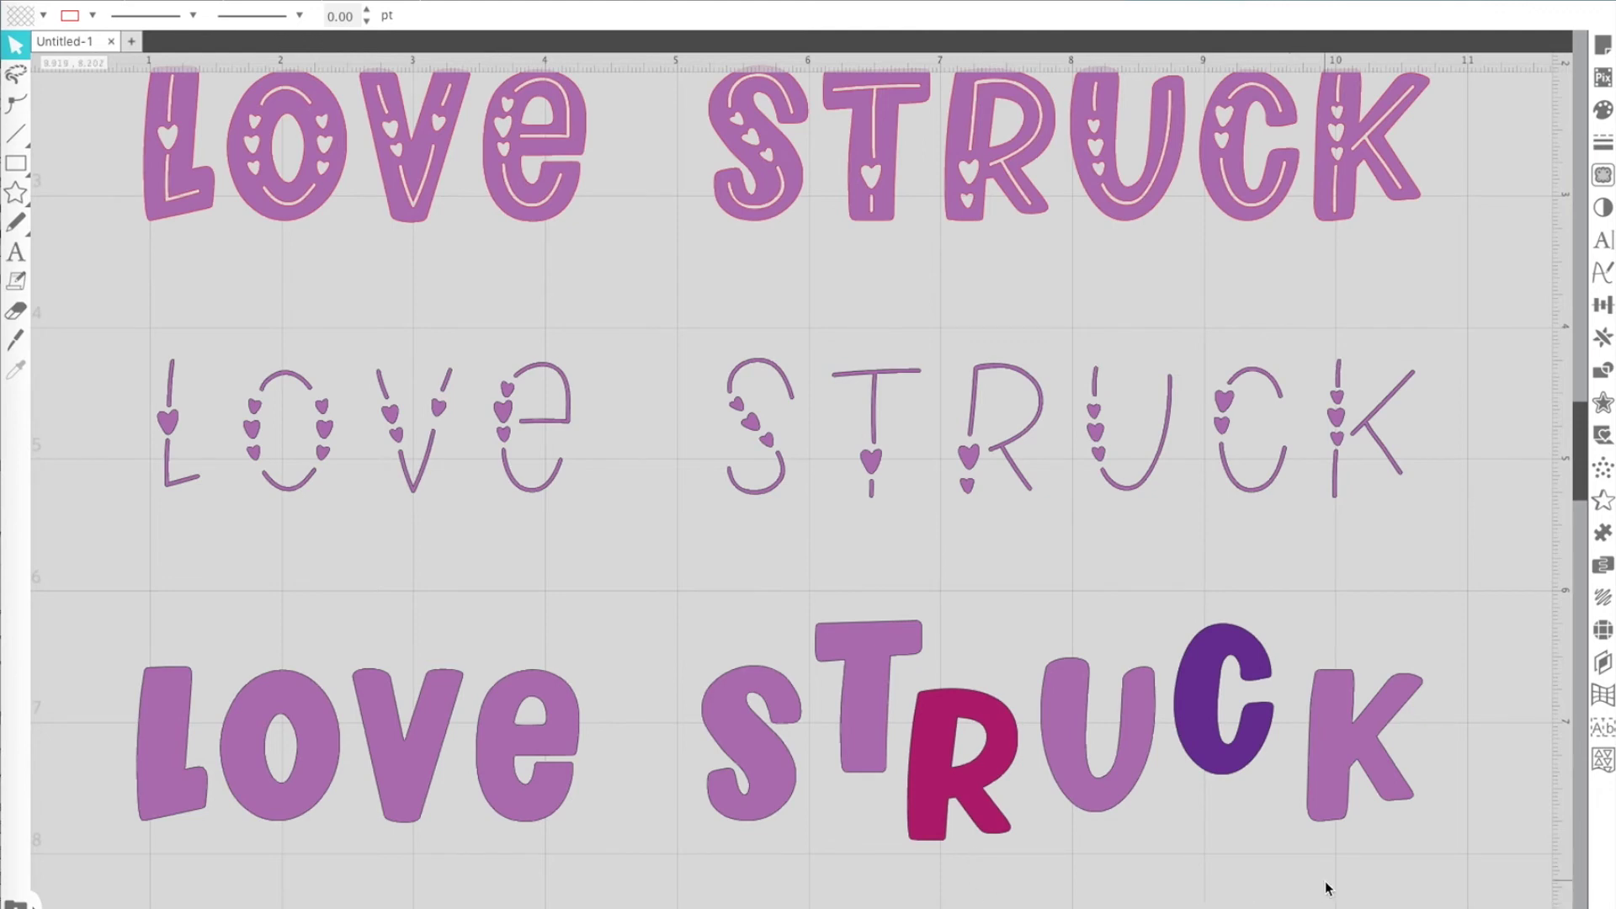
Step: Delete the bottom grouped LOVE STRUCK and the thin-line LOVE STRUCK
{"action": "left_click", "coordinate": [1128, 805]}
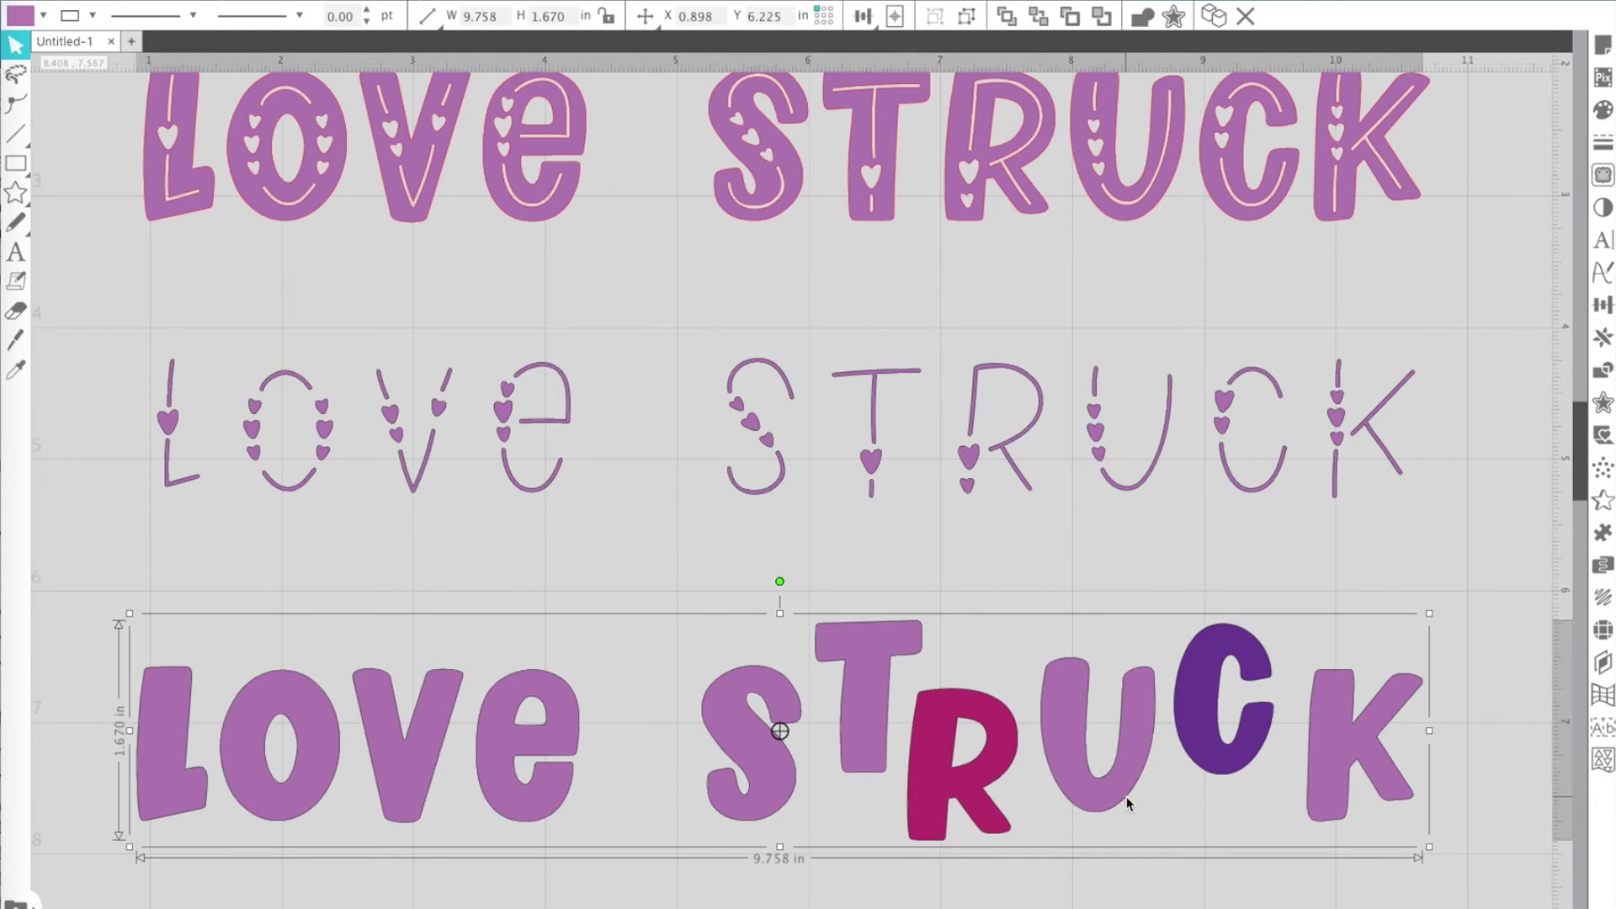
{"action": "key", "text": "Delete"}
{"action": "left_click", "coordinate": [1128, 488]}
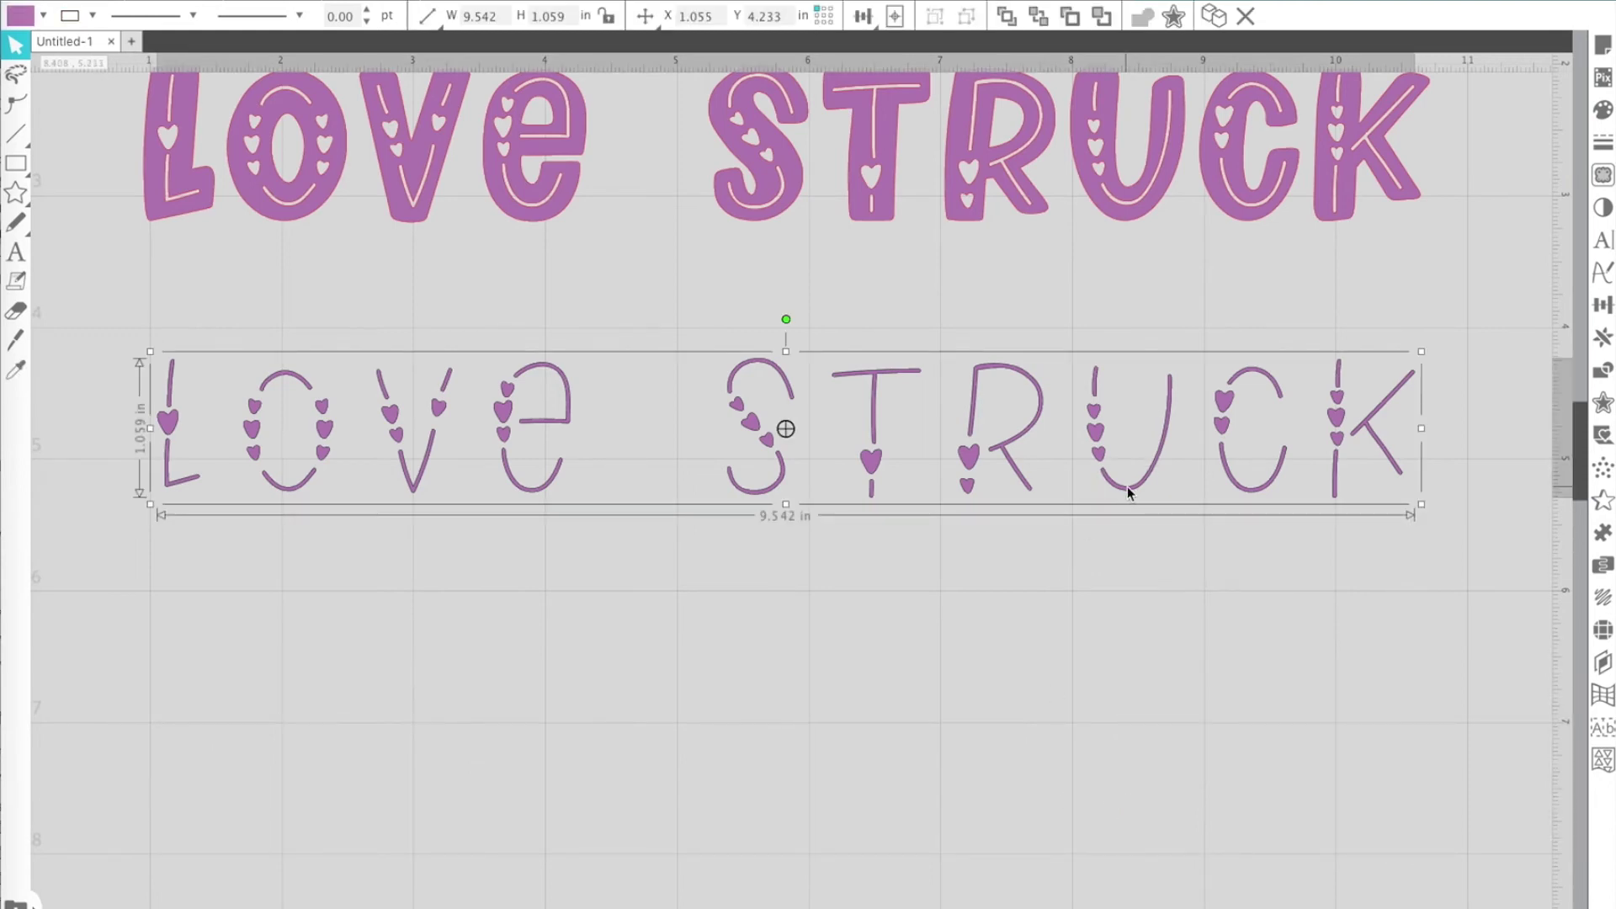
{"action": "key", "text": "Delete"}
{"action": "scroll", "coordinate": [1127, 493], "scroll_direction": "up", "scroll_amount": 2}
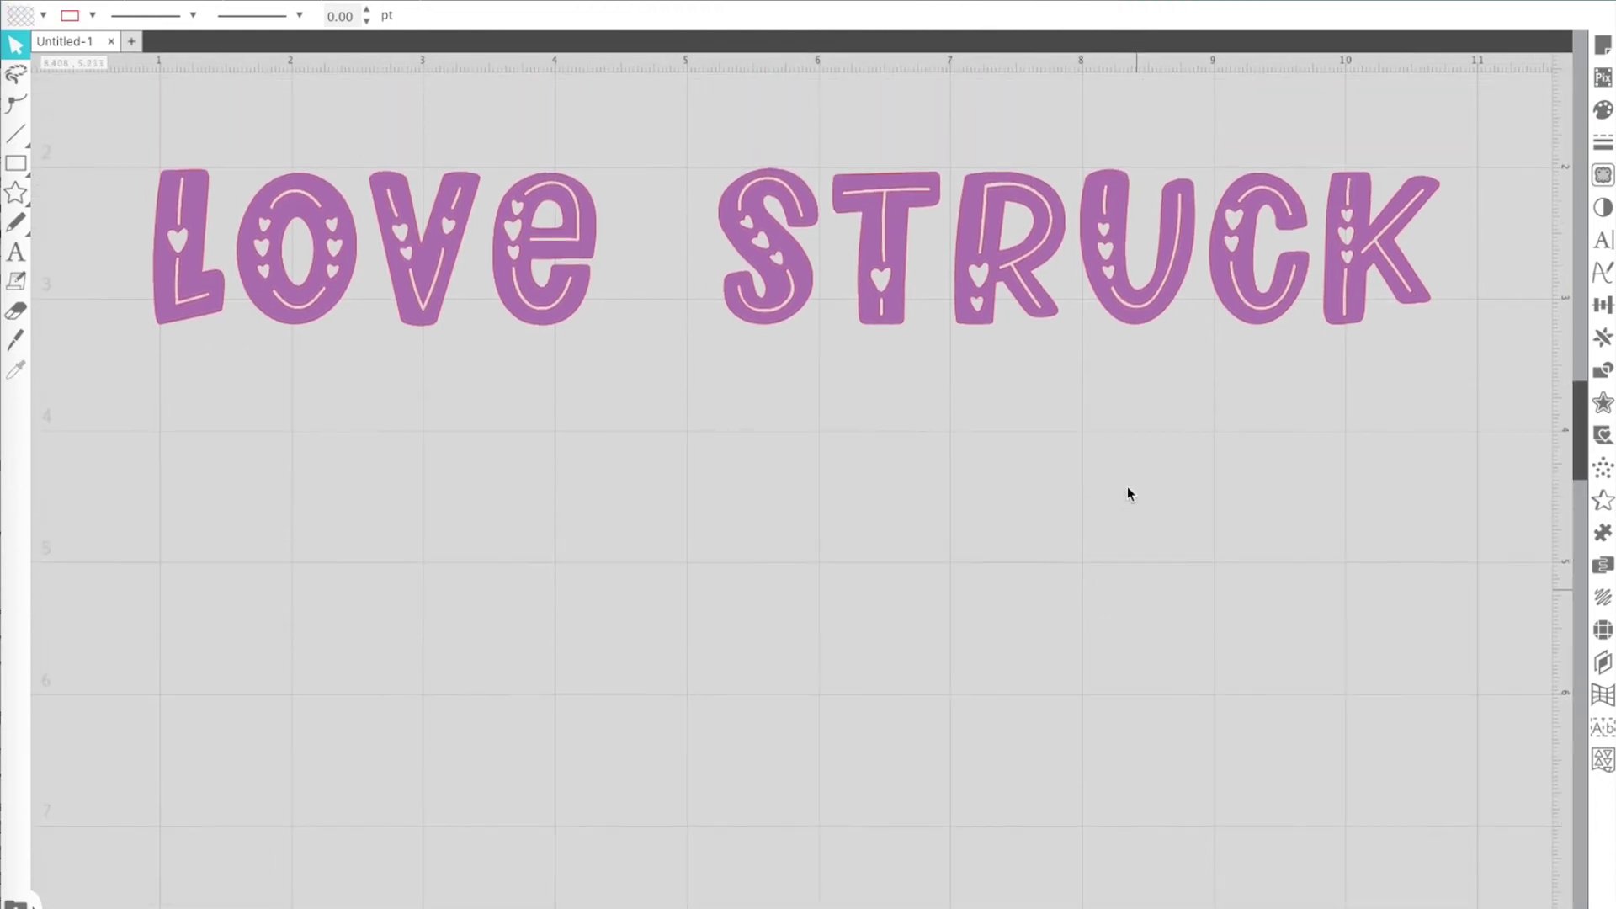
Step: Duplicate the heart-patterned LOVE STRUCK and place the copy on a row below it
{"action": "left_click", "coordinate": [1127, 320]}
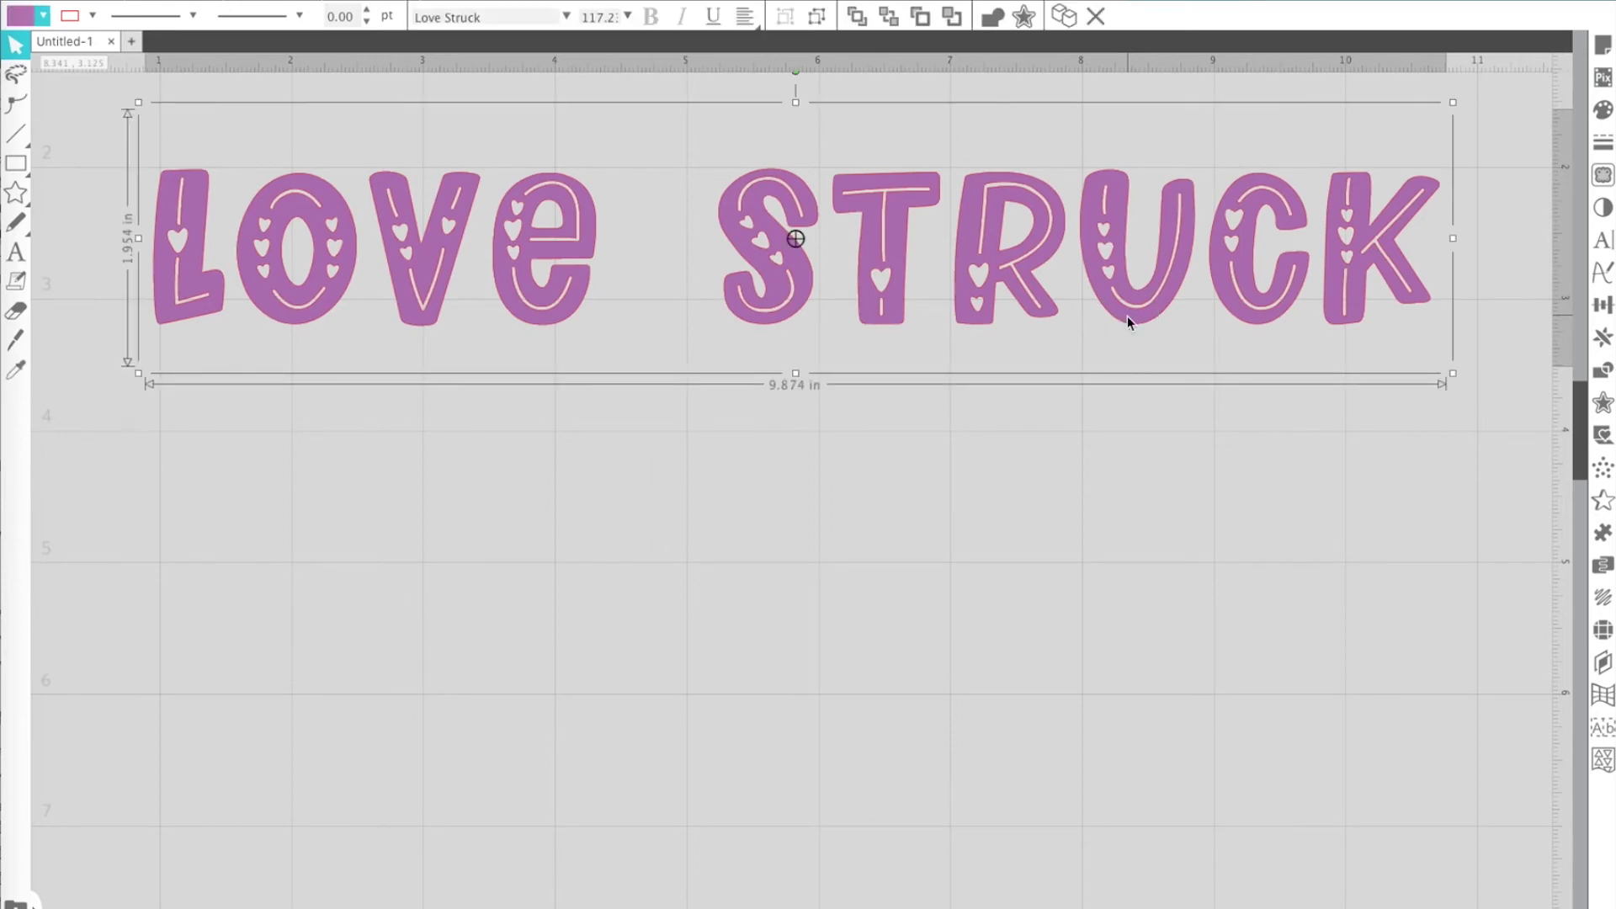
{"action": "right_click", "coordinate": [1127, 315]}
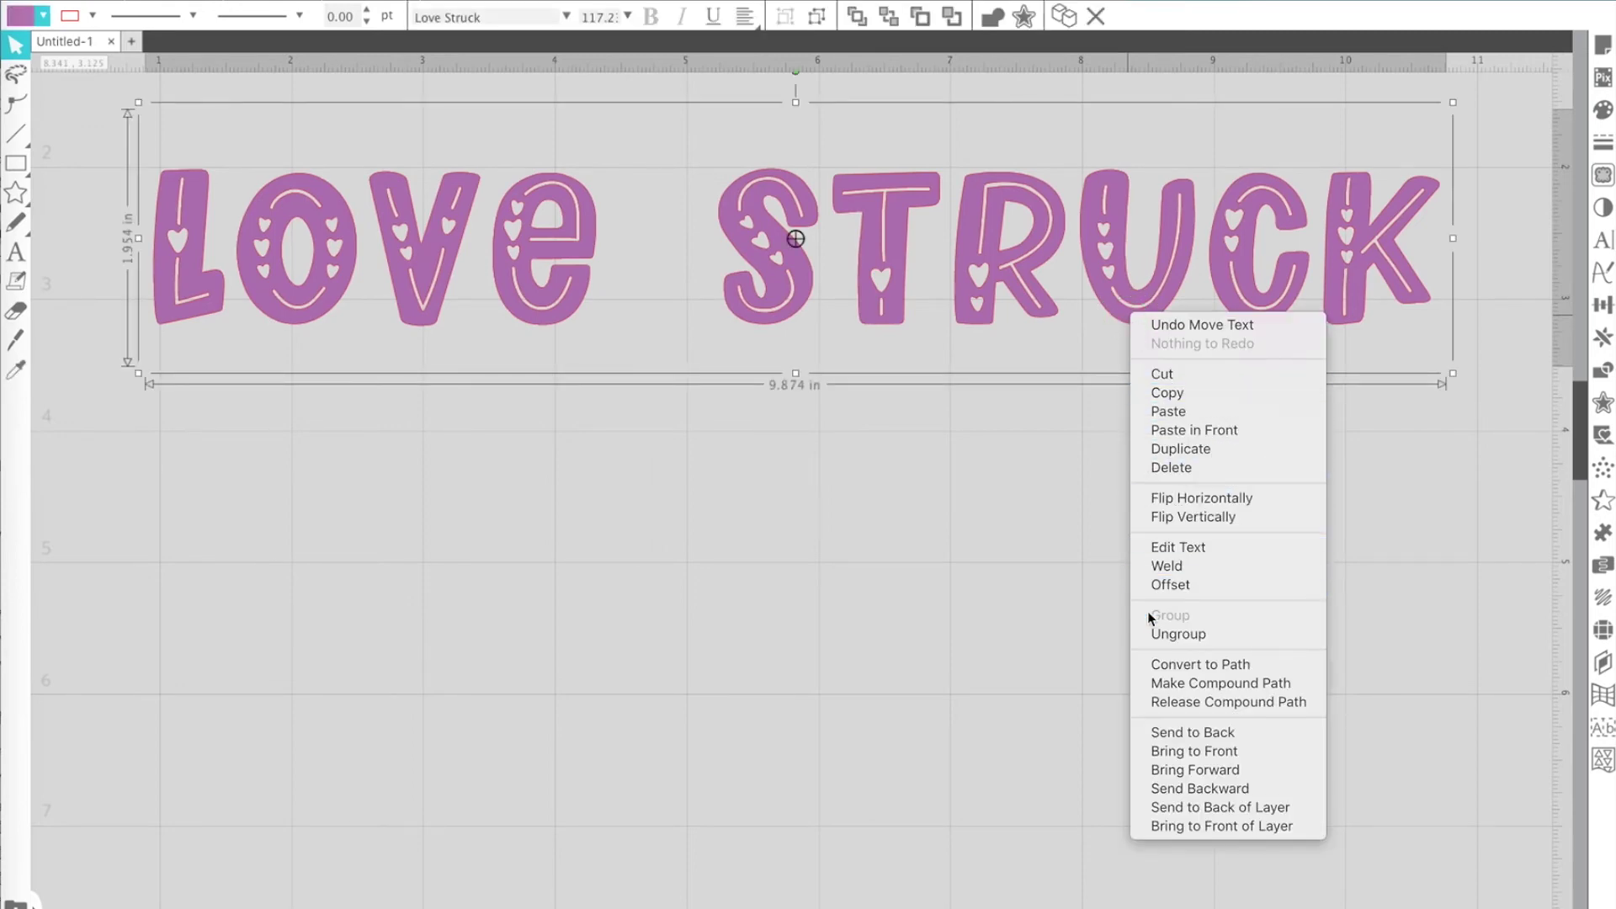
{"action": "left_click", "coordinate": [1147, 449]}
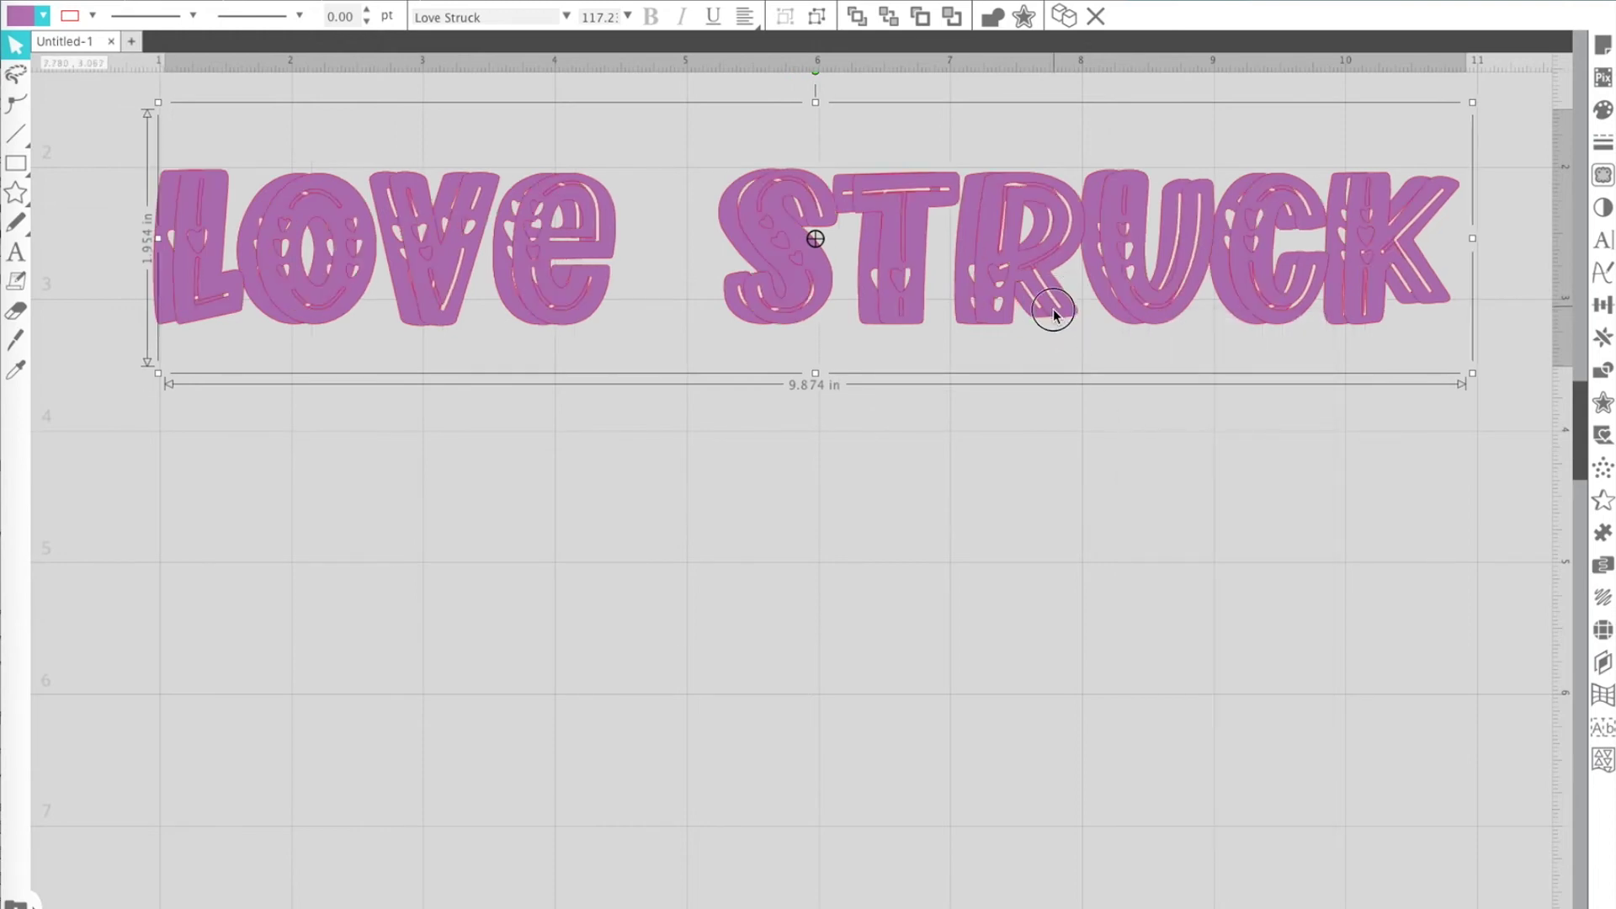
{"action": "left_click_drag", "start_coordinate": [1052, 310], "coordinate": [1016, 573]}
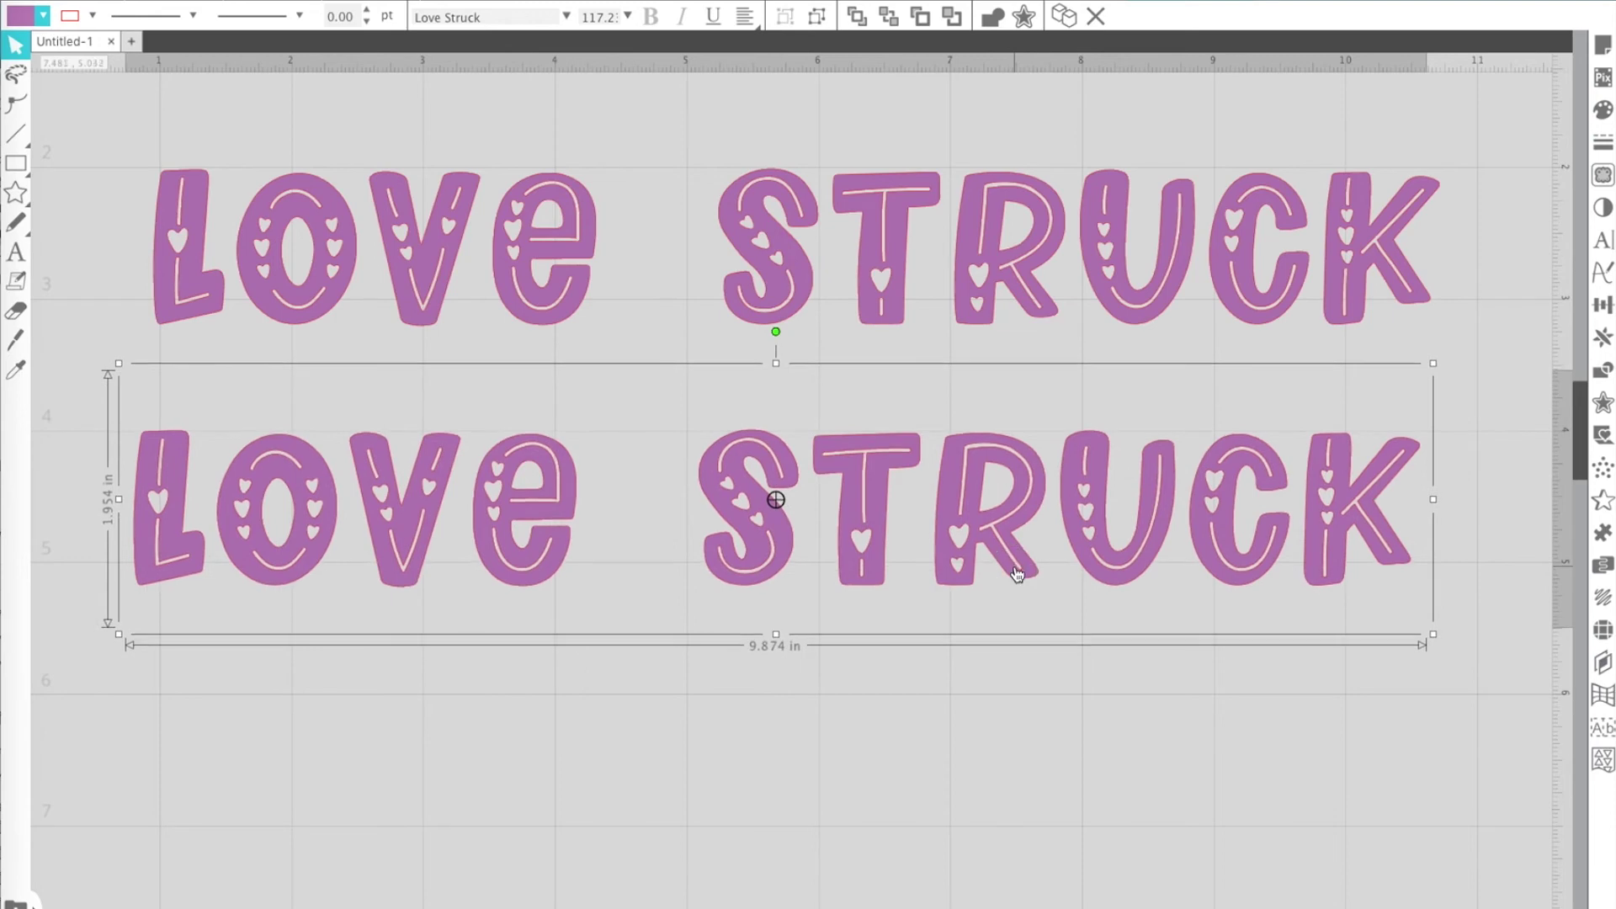
{"action": "left_click", "coordinate": [44, 14]}
Step: Set the lower copy's fill to none, release its compound path, and ungroup it
{"action": "left_click", "coordinate": [22, 45]}
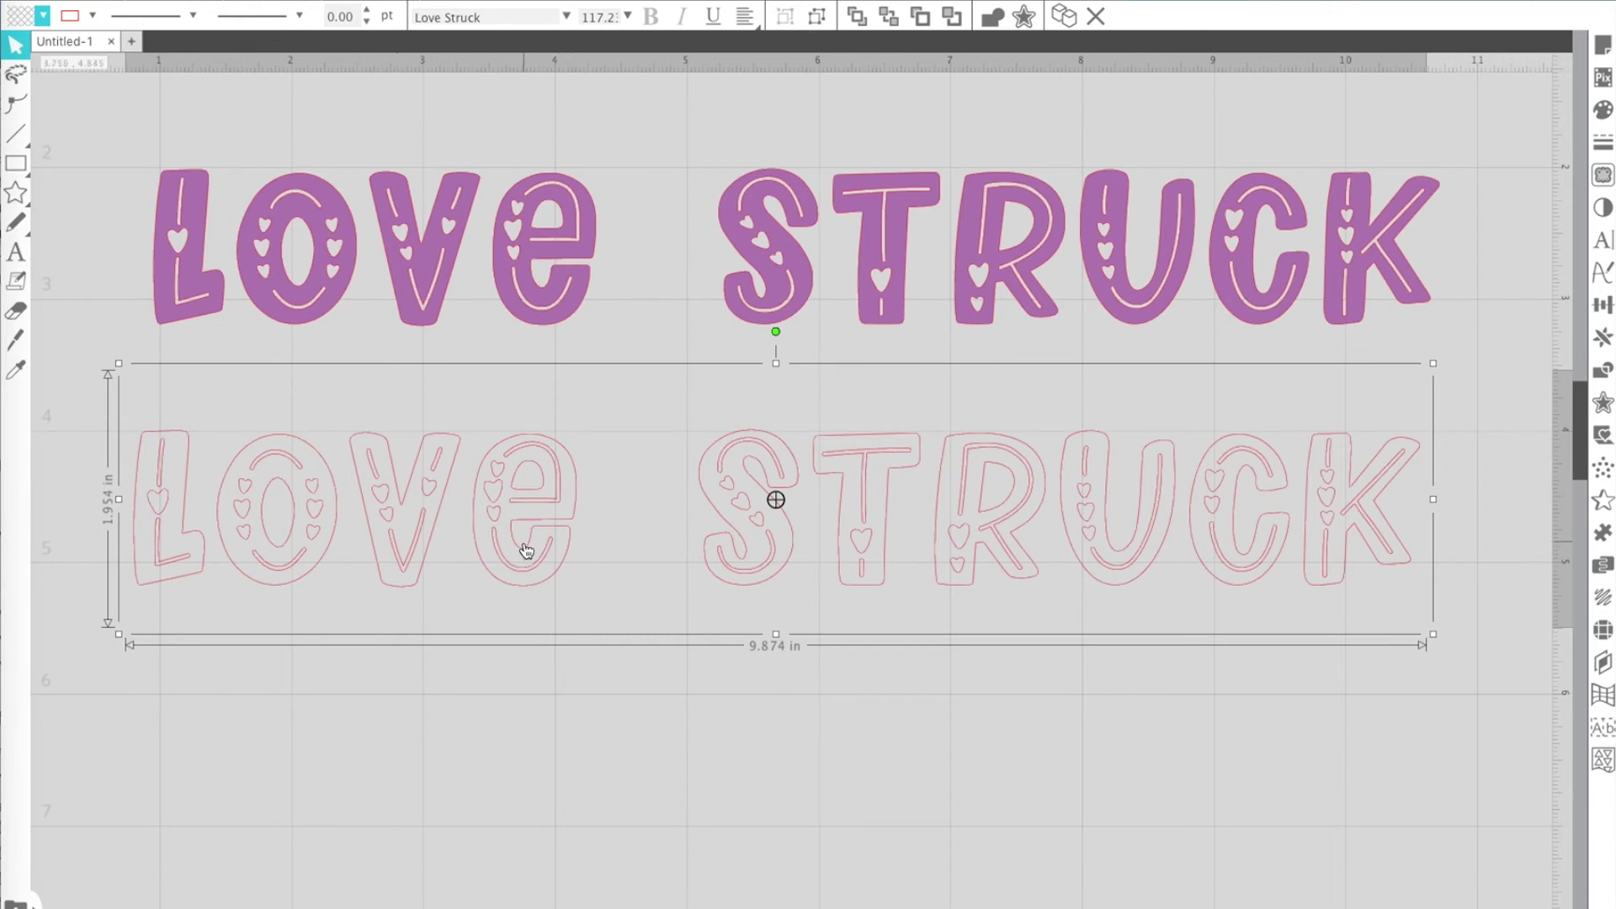
{"action": "right_click", "coordinate": [517, 589]}
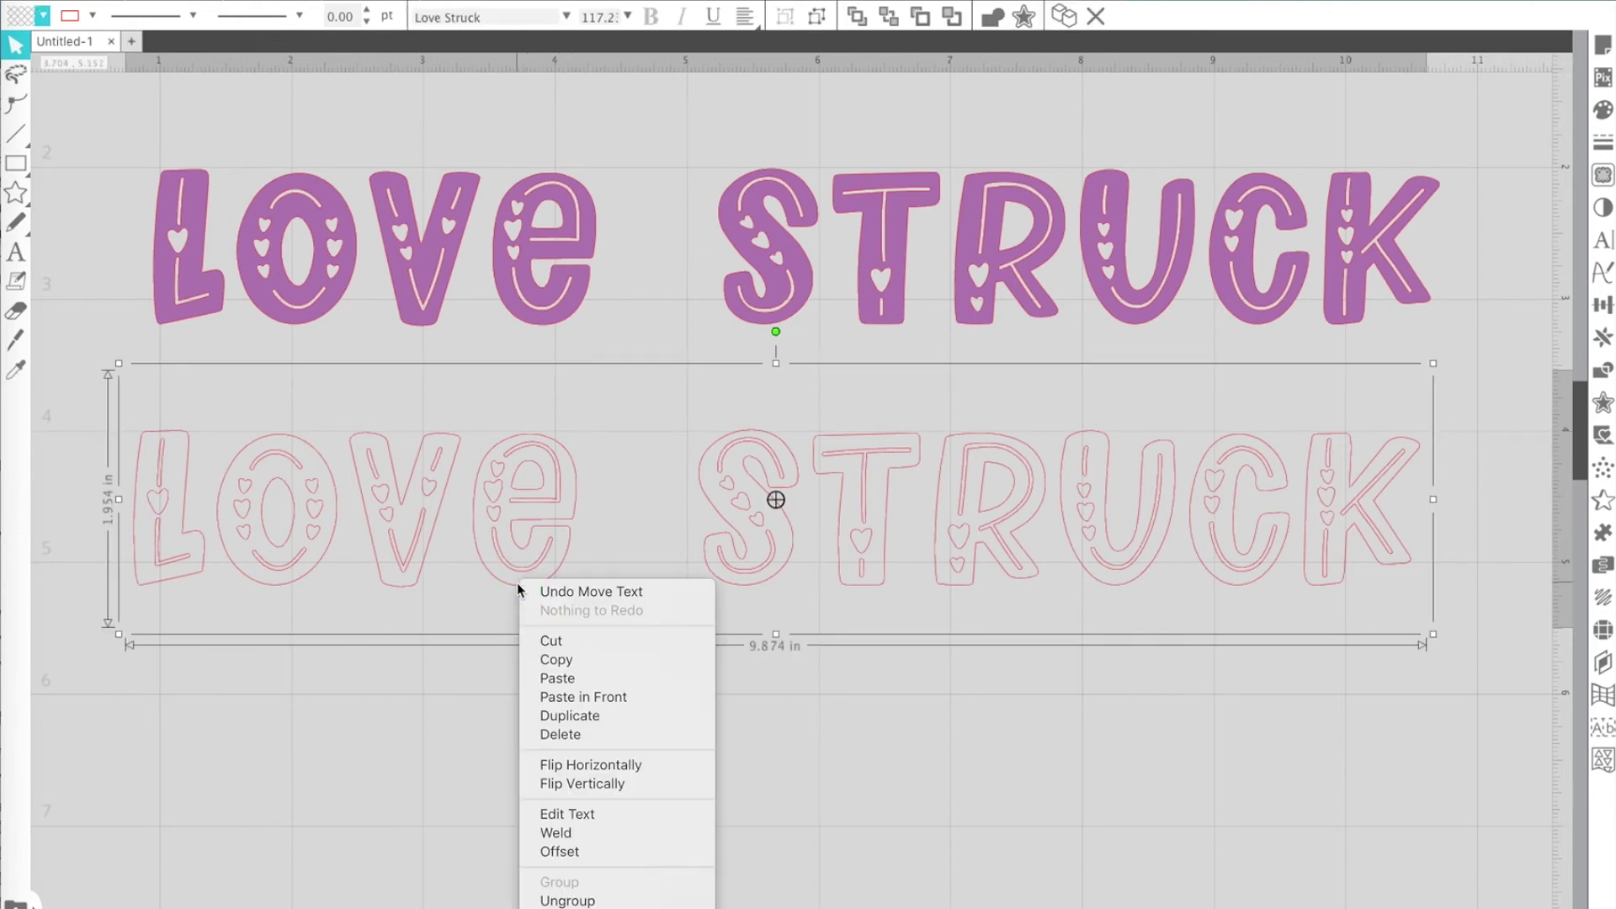
{"action": "scroll", "coordinate": [539, 892], "scroll_direction": "down", "scroll_amount": 3}
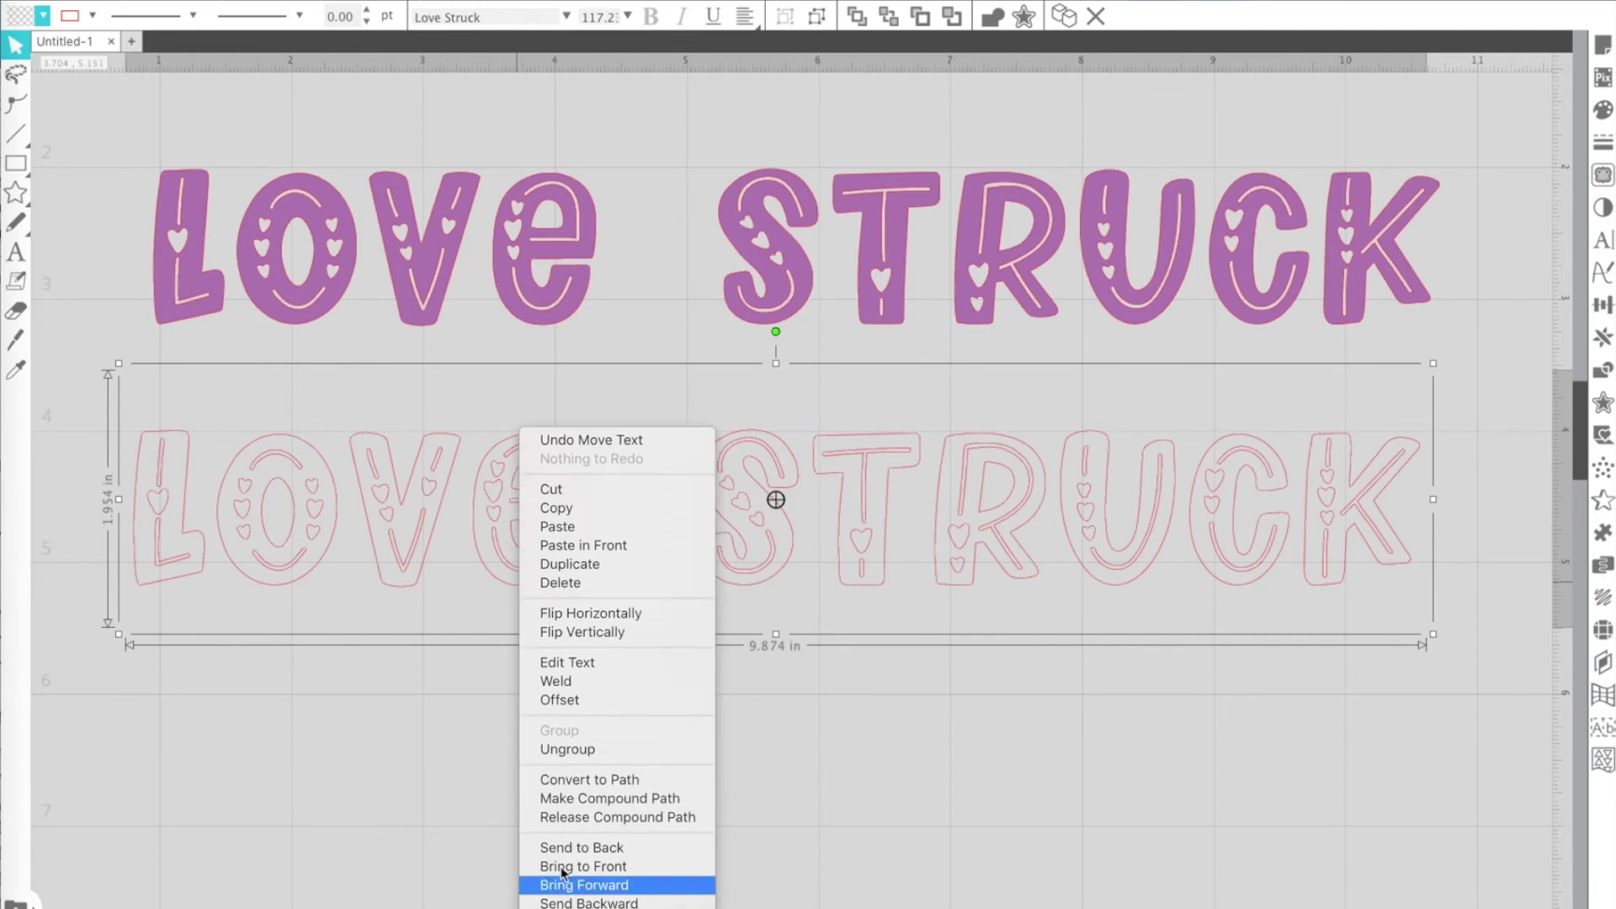
{"action": "left_click", "coordinate": [559, 818]}
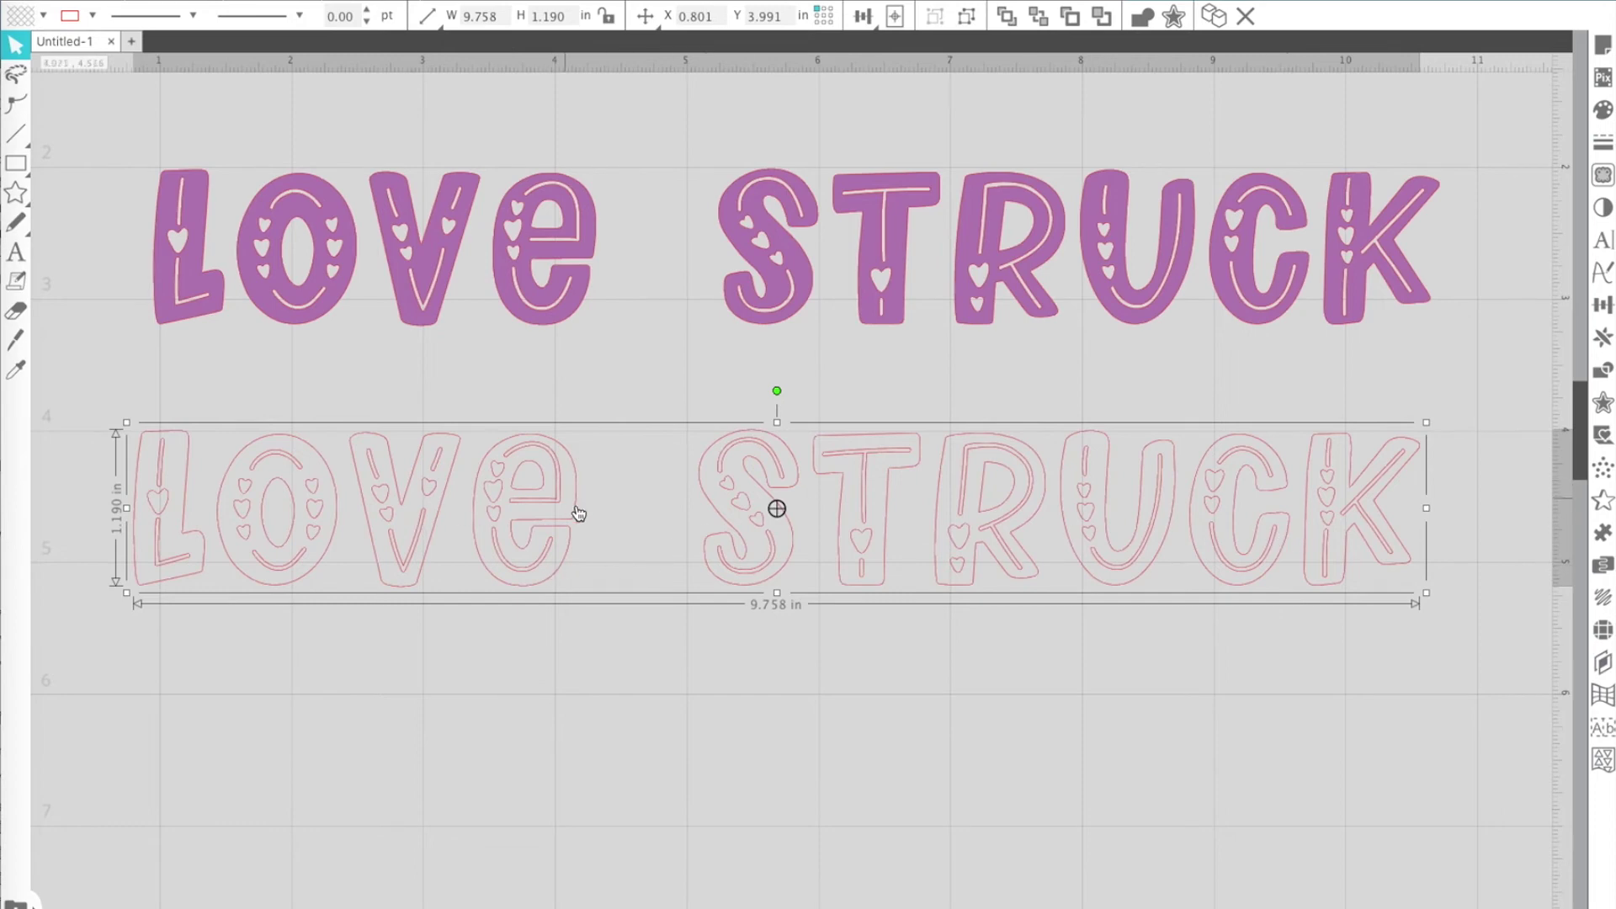
{"action": "right_click", "coordinate": [543, 575]}
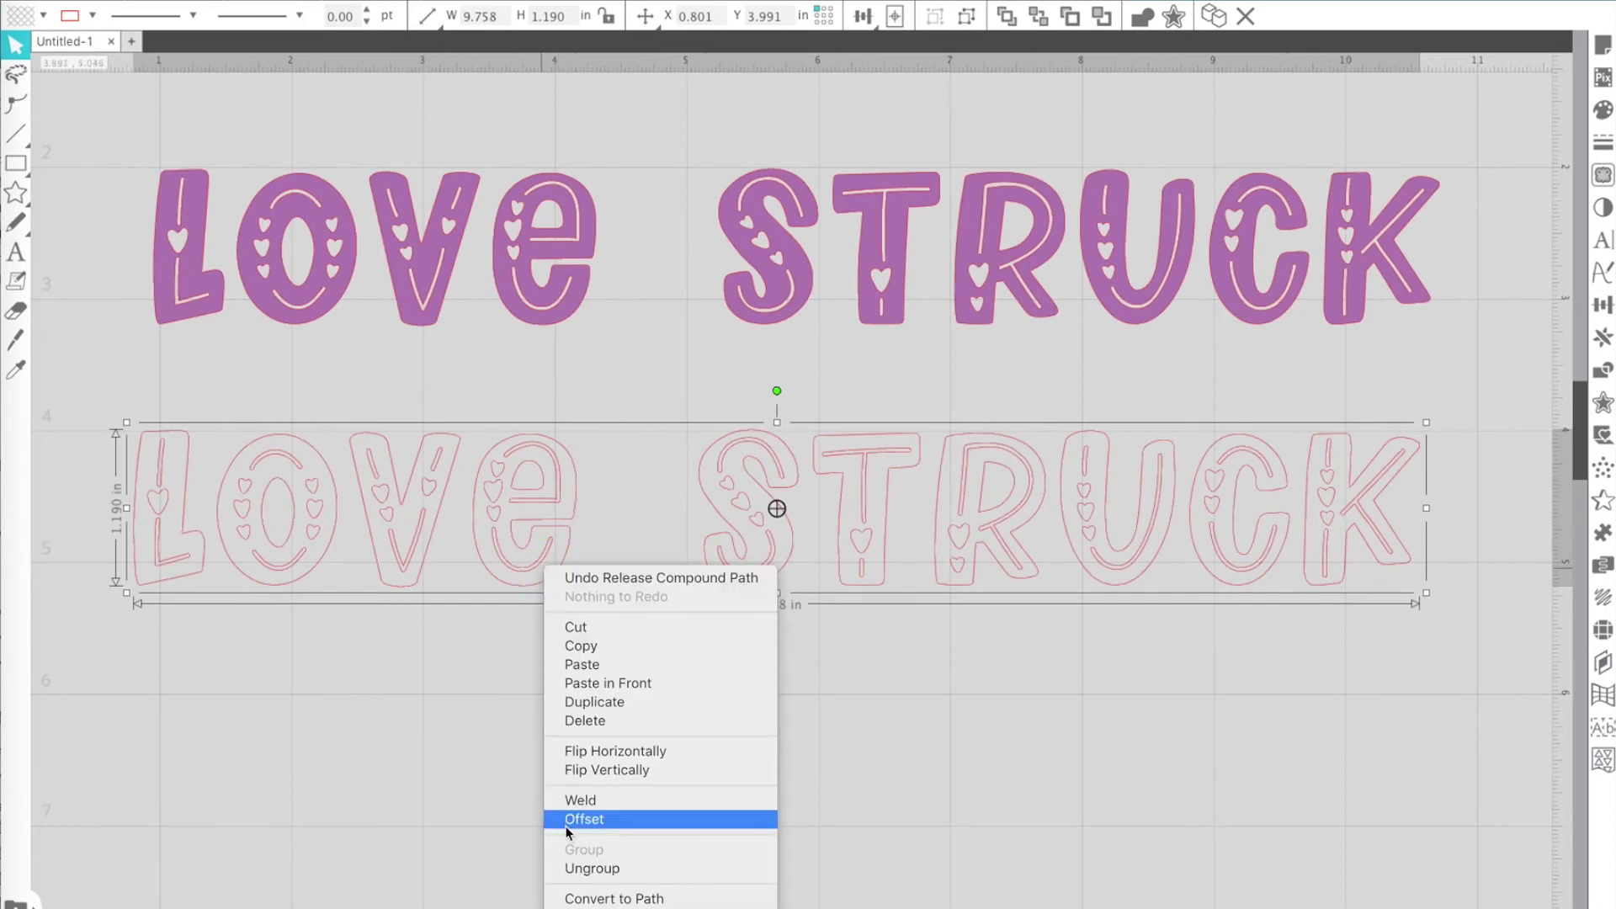
{"action": "left_click", "coordinate": [570, 874]}
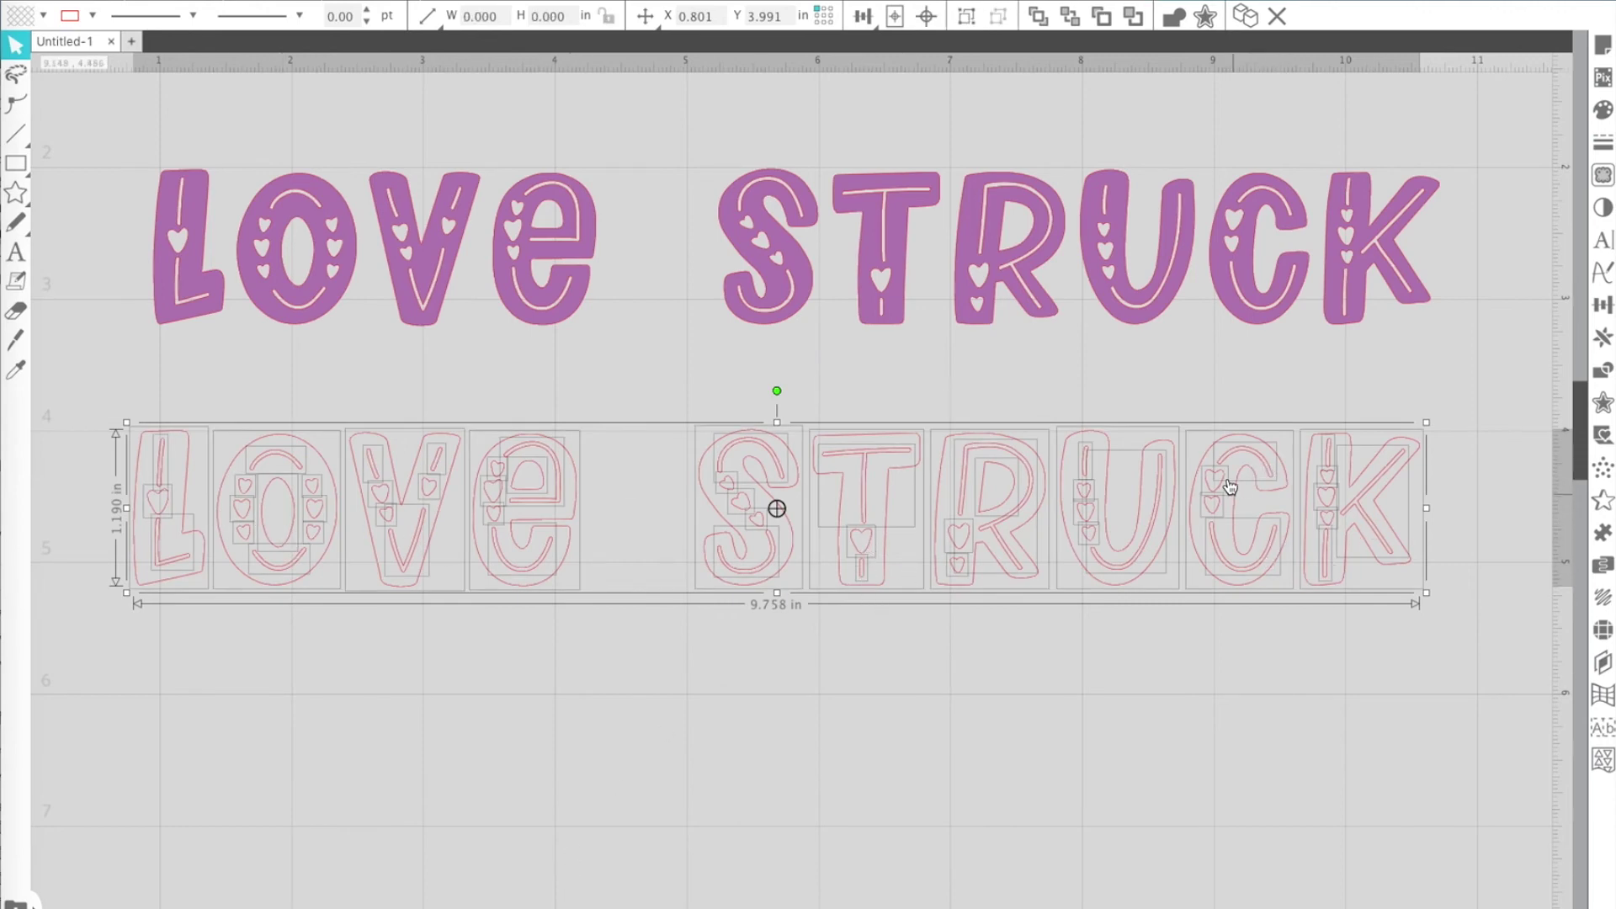
{"action": "left_click", "coordinate": [877, 731]}
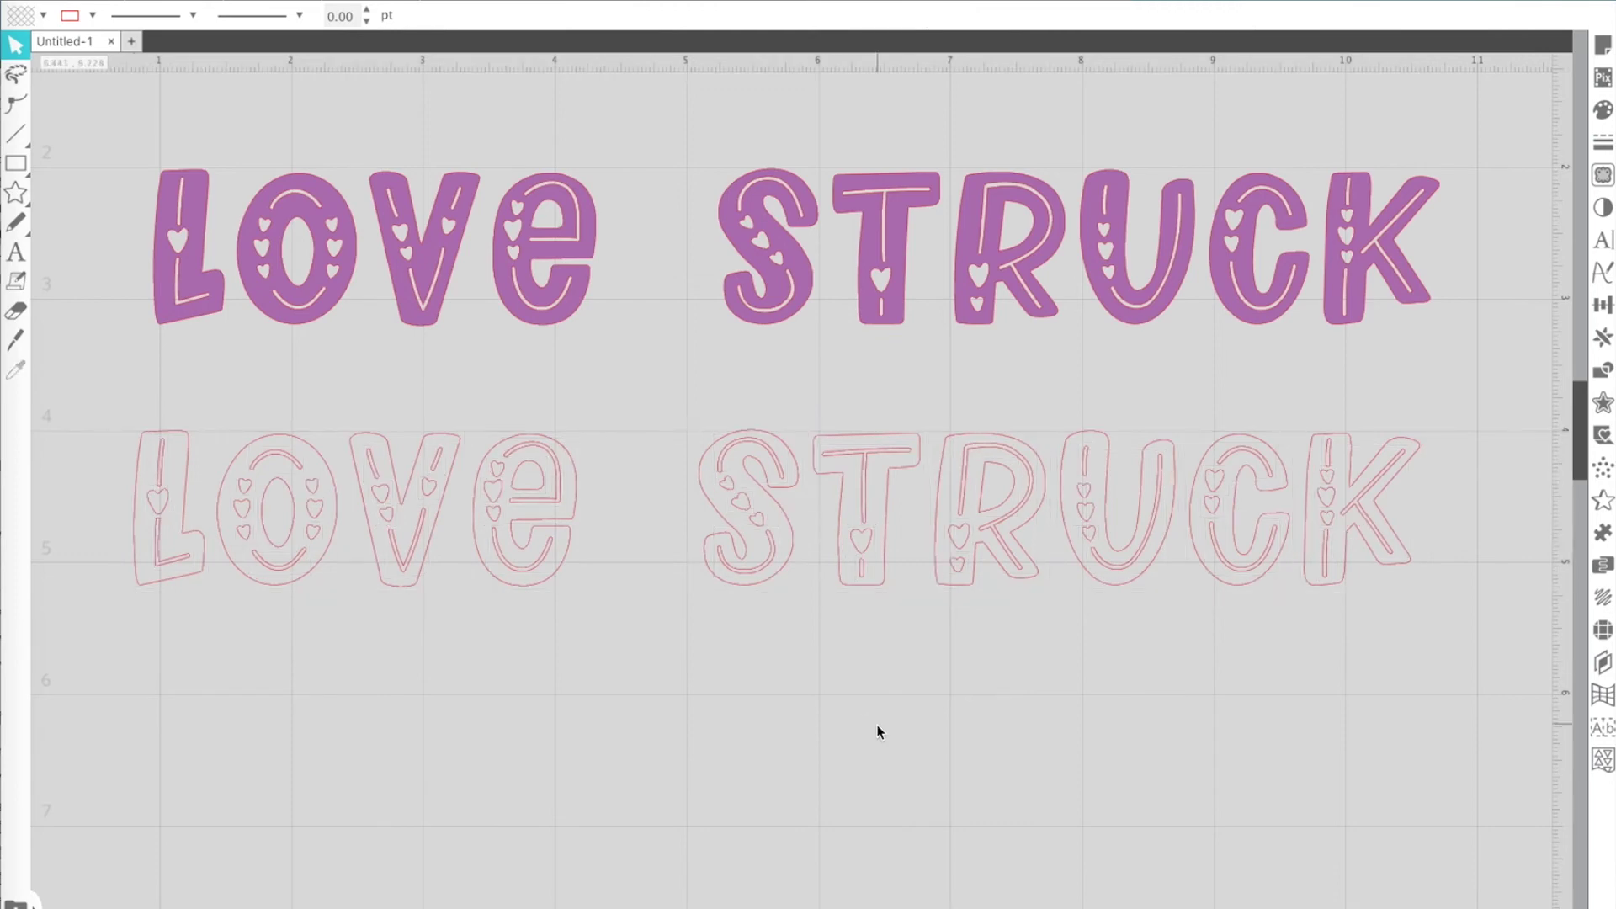
Step: Shift-select the letter outlines L through K, then clear that selection
{"action": "left_click", "coordinate": [202, 579]}
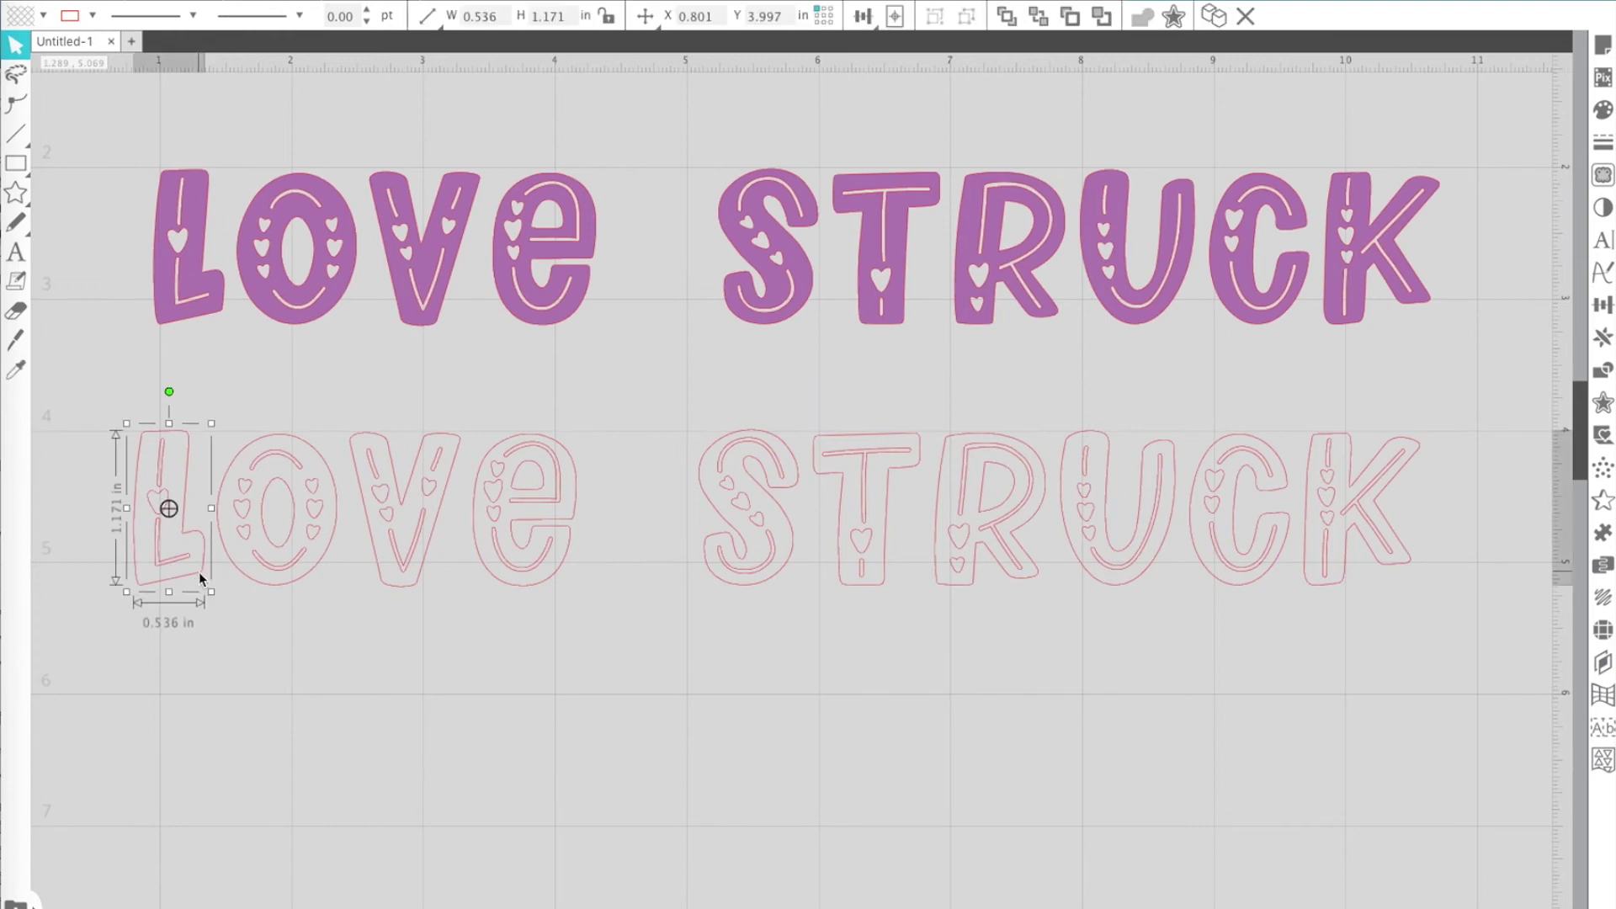
{"action": "left_click", "coordinate": [307, 581], "text": "shift"}
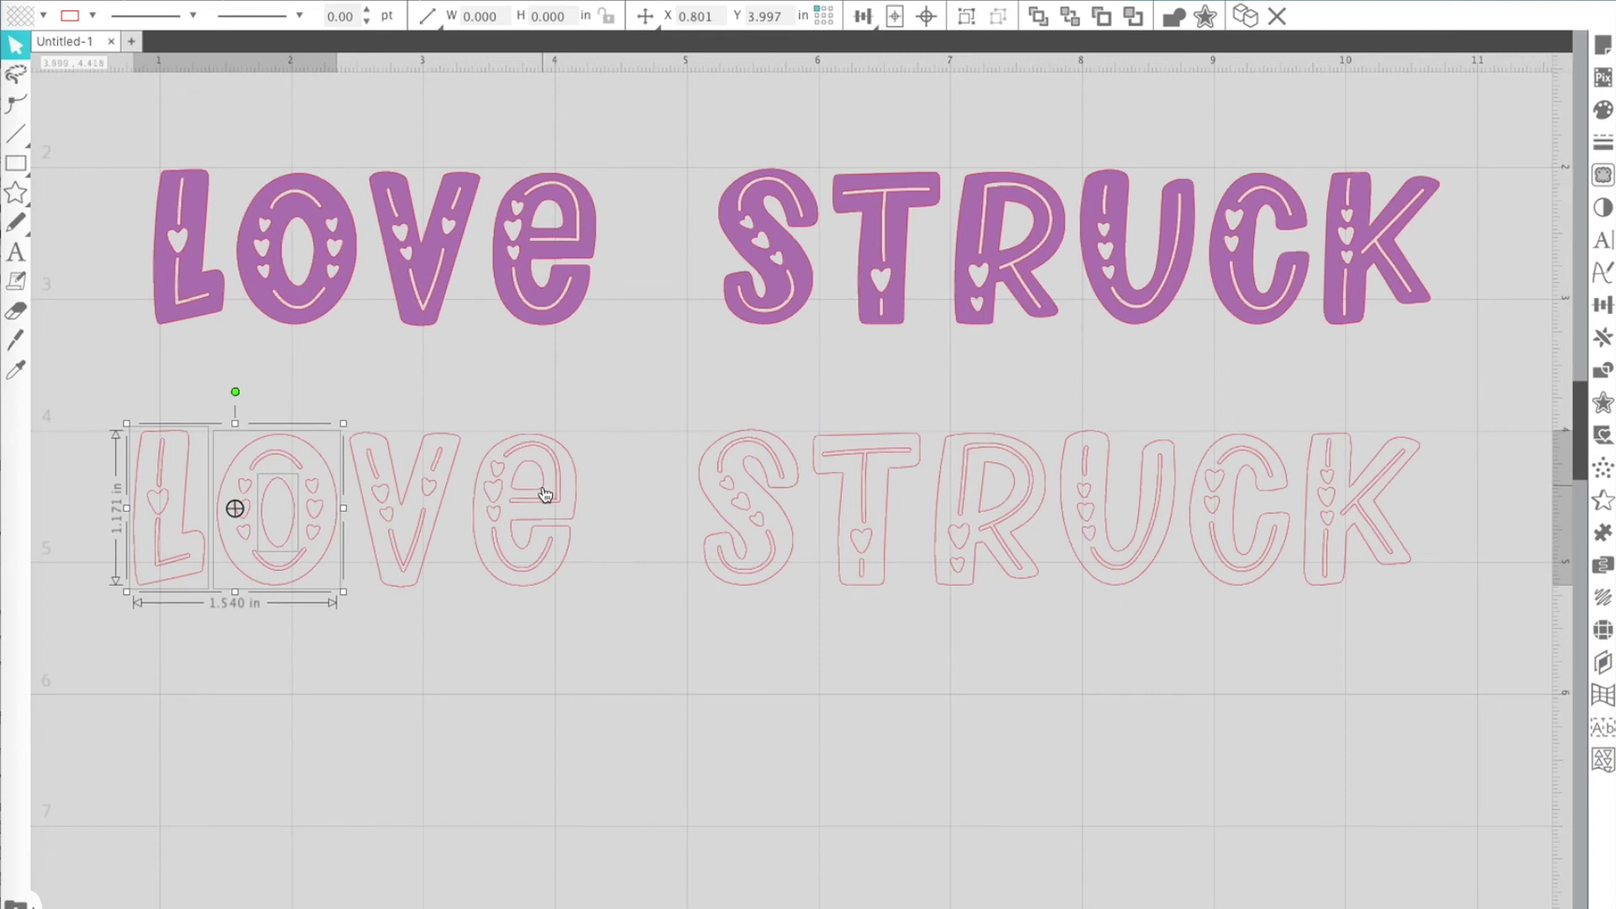
{"action": "left_click", "coordinate": [434, 539], "text": "shift"}
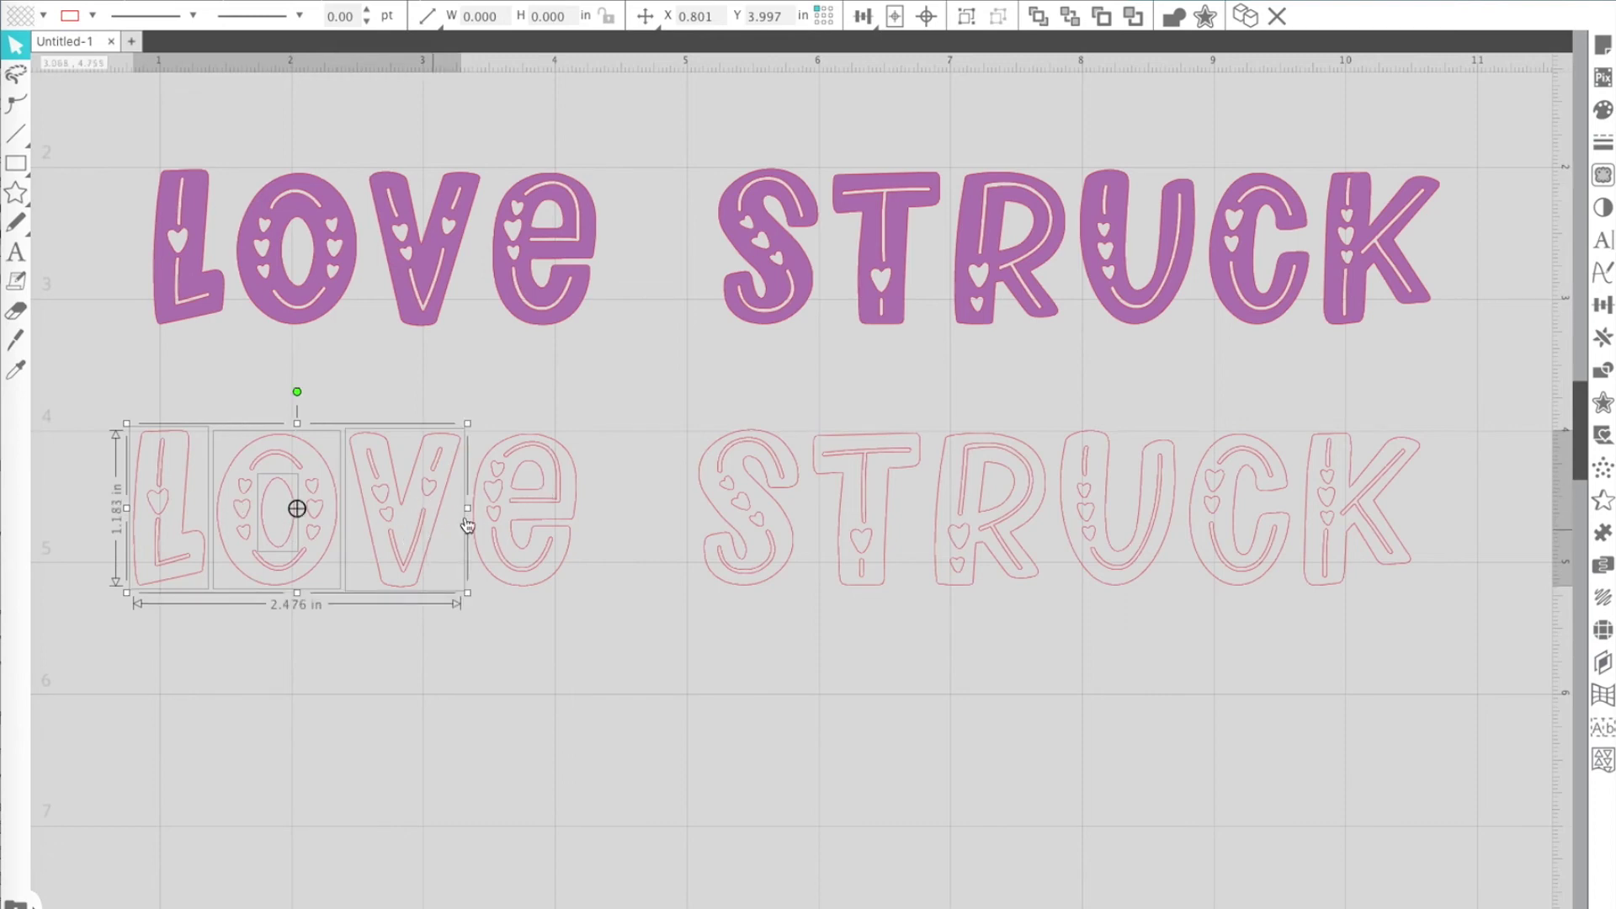
{"action": "left_click", "coordinate": [539, 497], "text": "shift"}
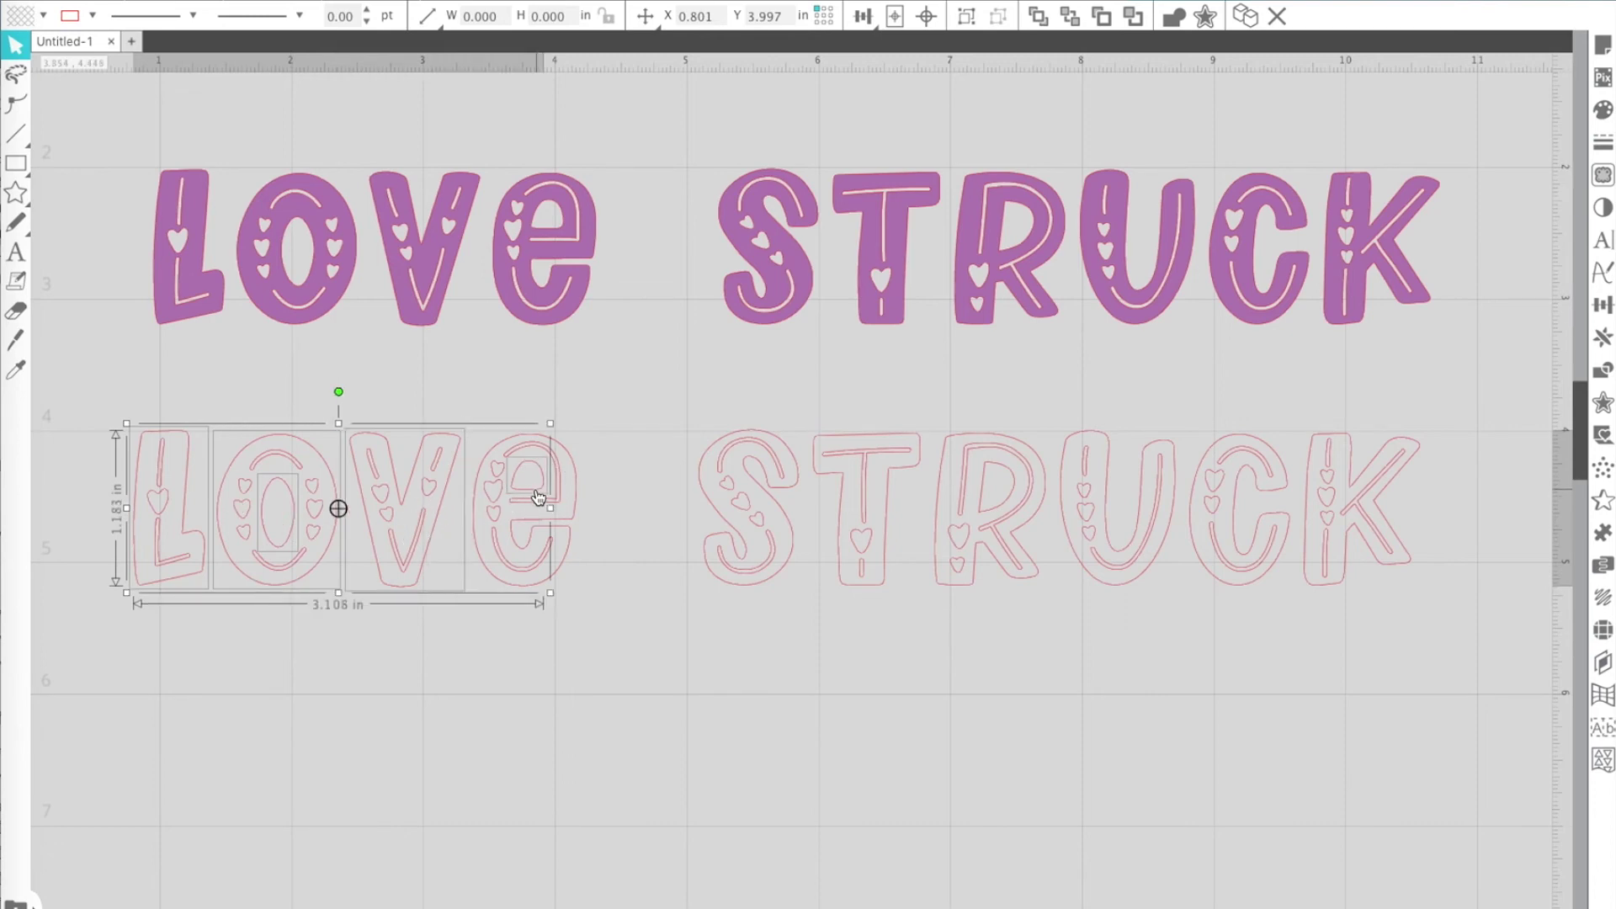
{"action": "left_click", "coordinate": [564, 564], "text": "shift"}
{"action": "left_click", "coordinate": [786, 560], "text": "shift"}
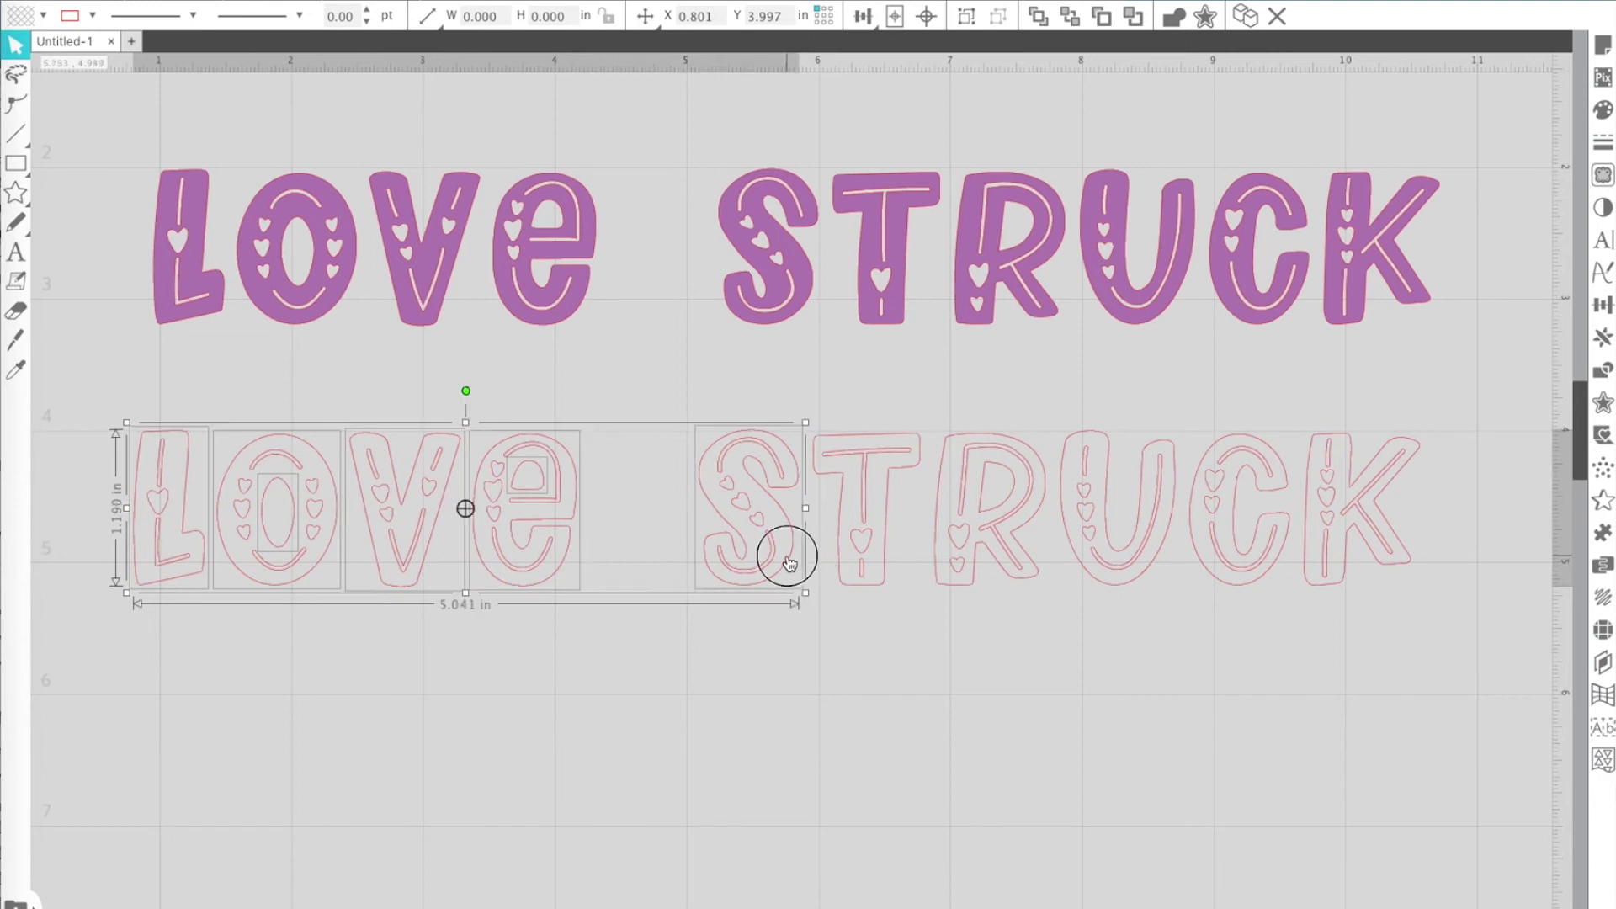
{"action": "left_click", "coordinate": [886, 579], "text": "shift"}
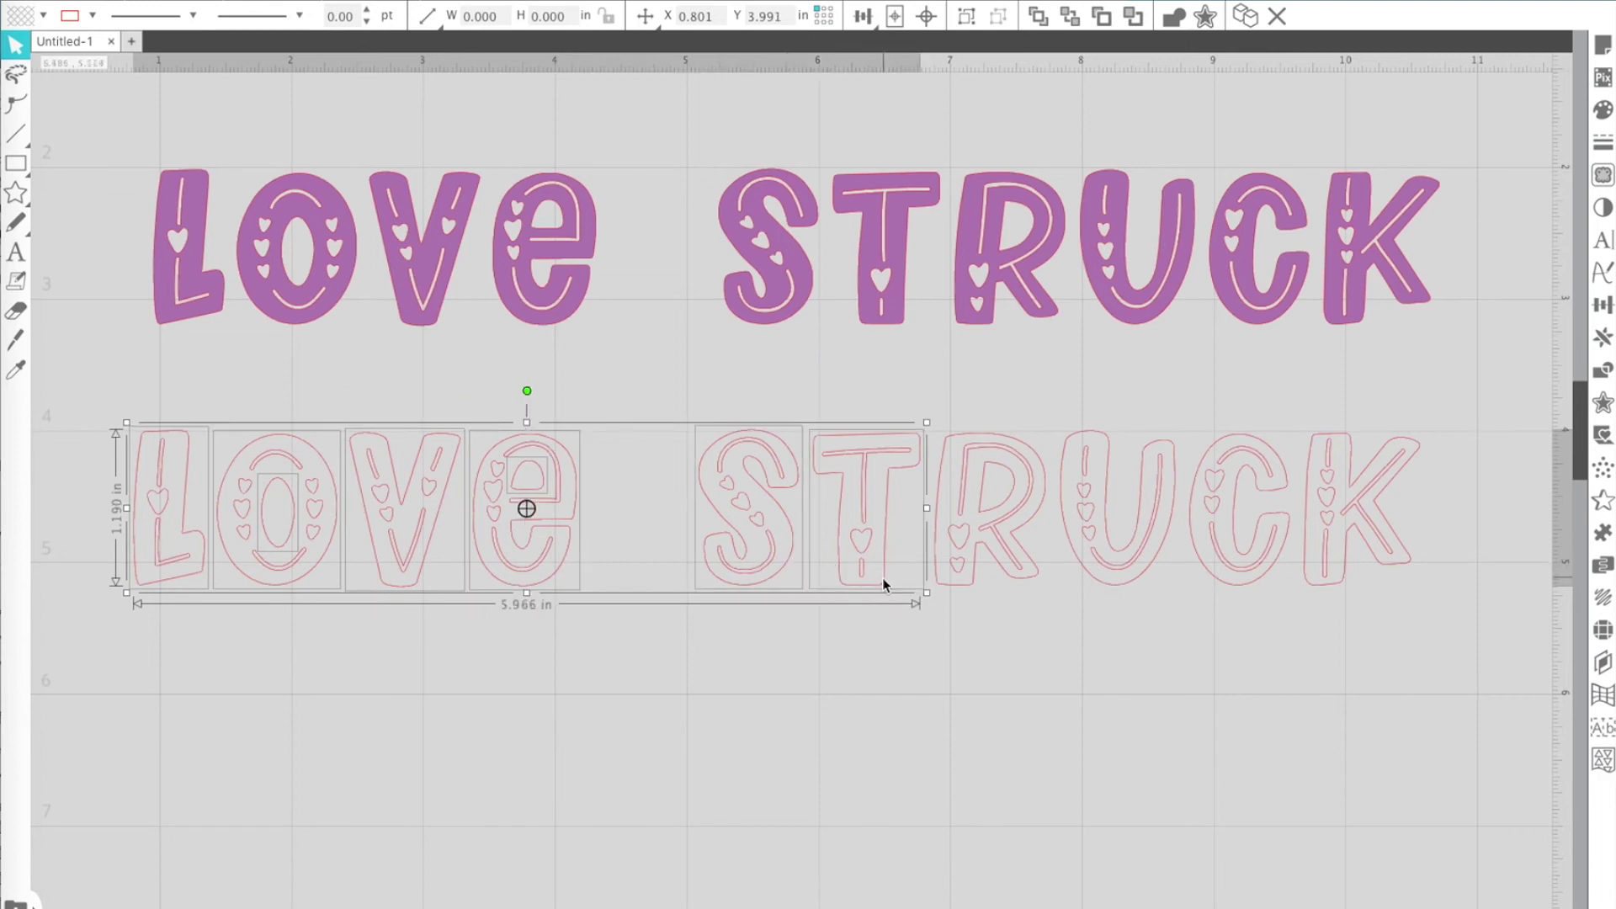
{"action": "left_click", "coordinate": [1026, 587], "text": "shift"}
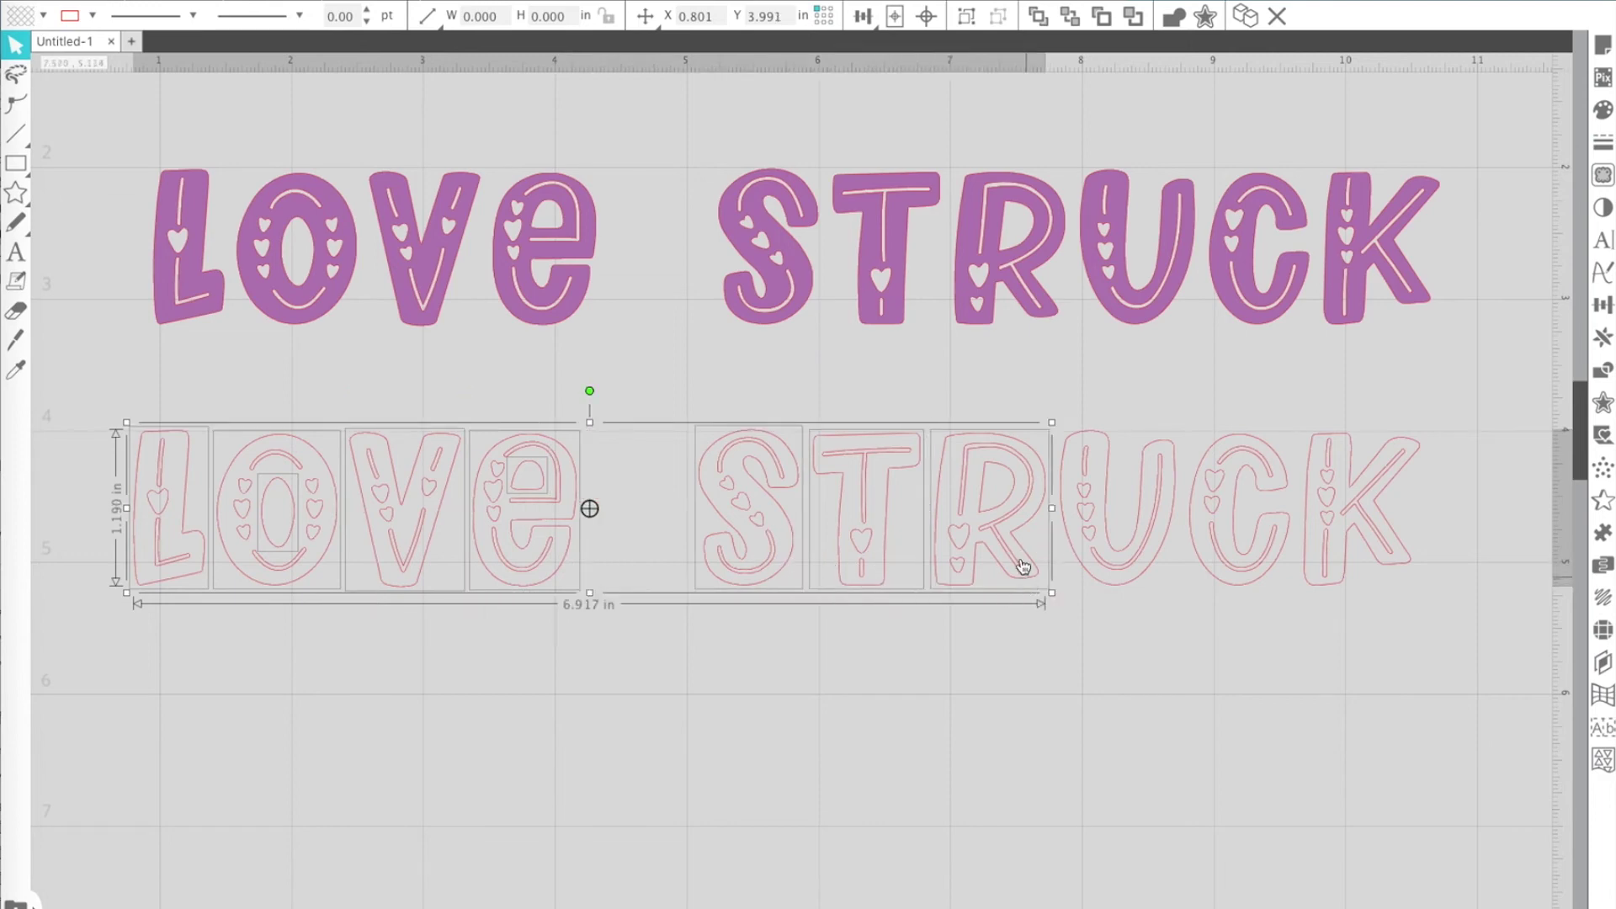
{"action": "left_click", "coordinate": [1121, 581], "text": "shift"}
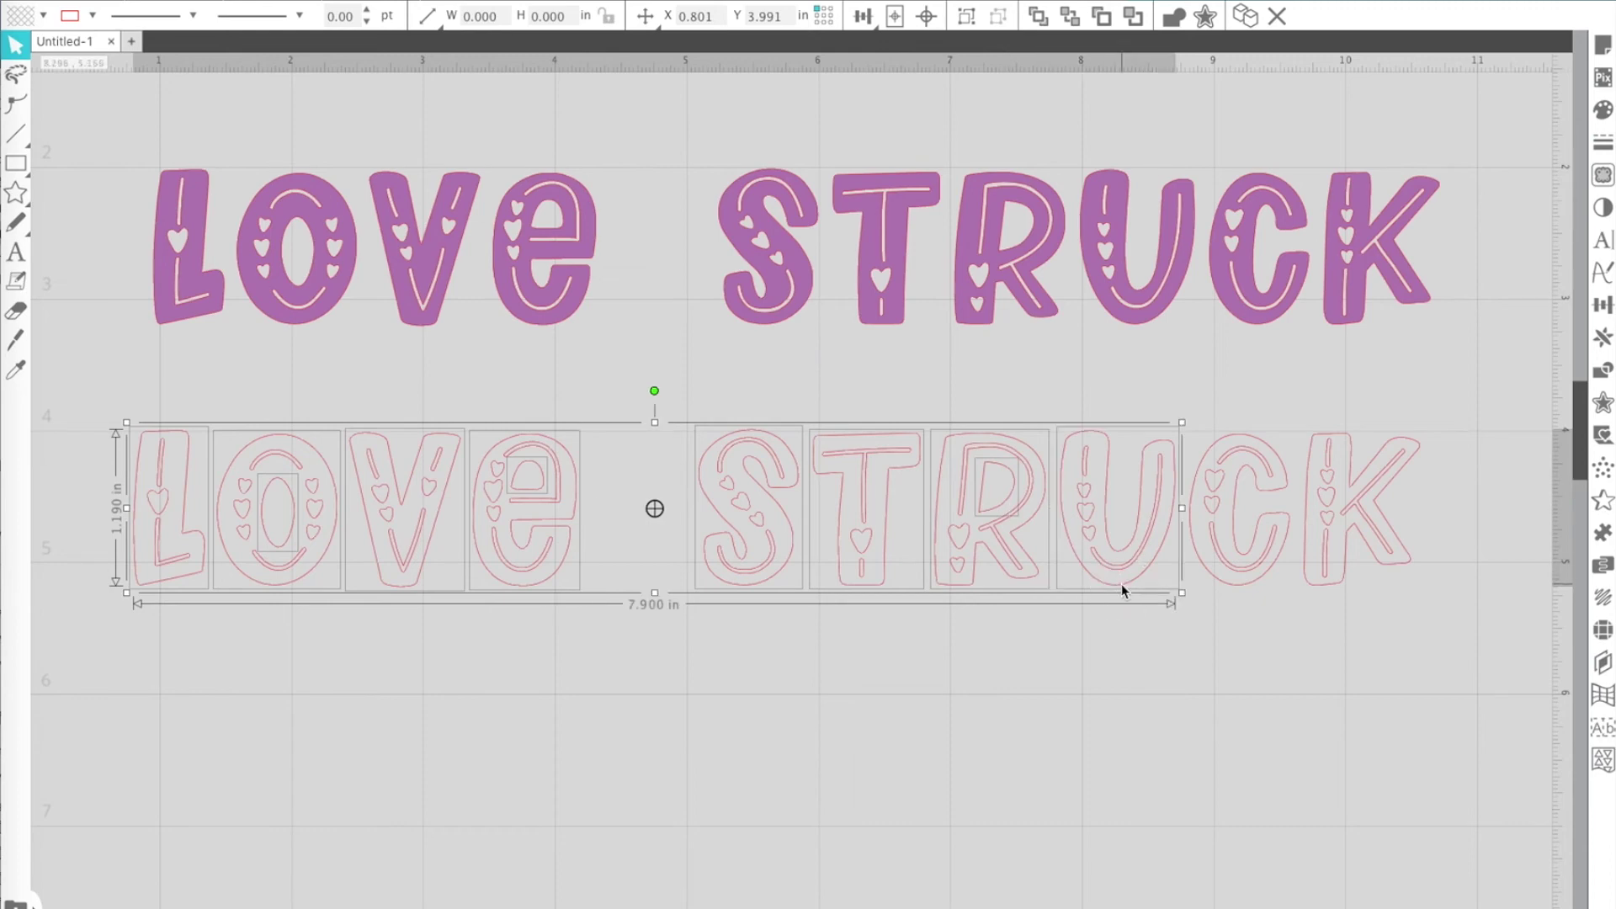
{"action": "left_click", "coordinate": [1248, 591], "text": "shift"}
{"action": "left_click", "coordinate": [1333, 588], "text": "shift"}
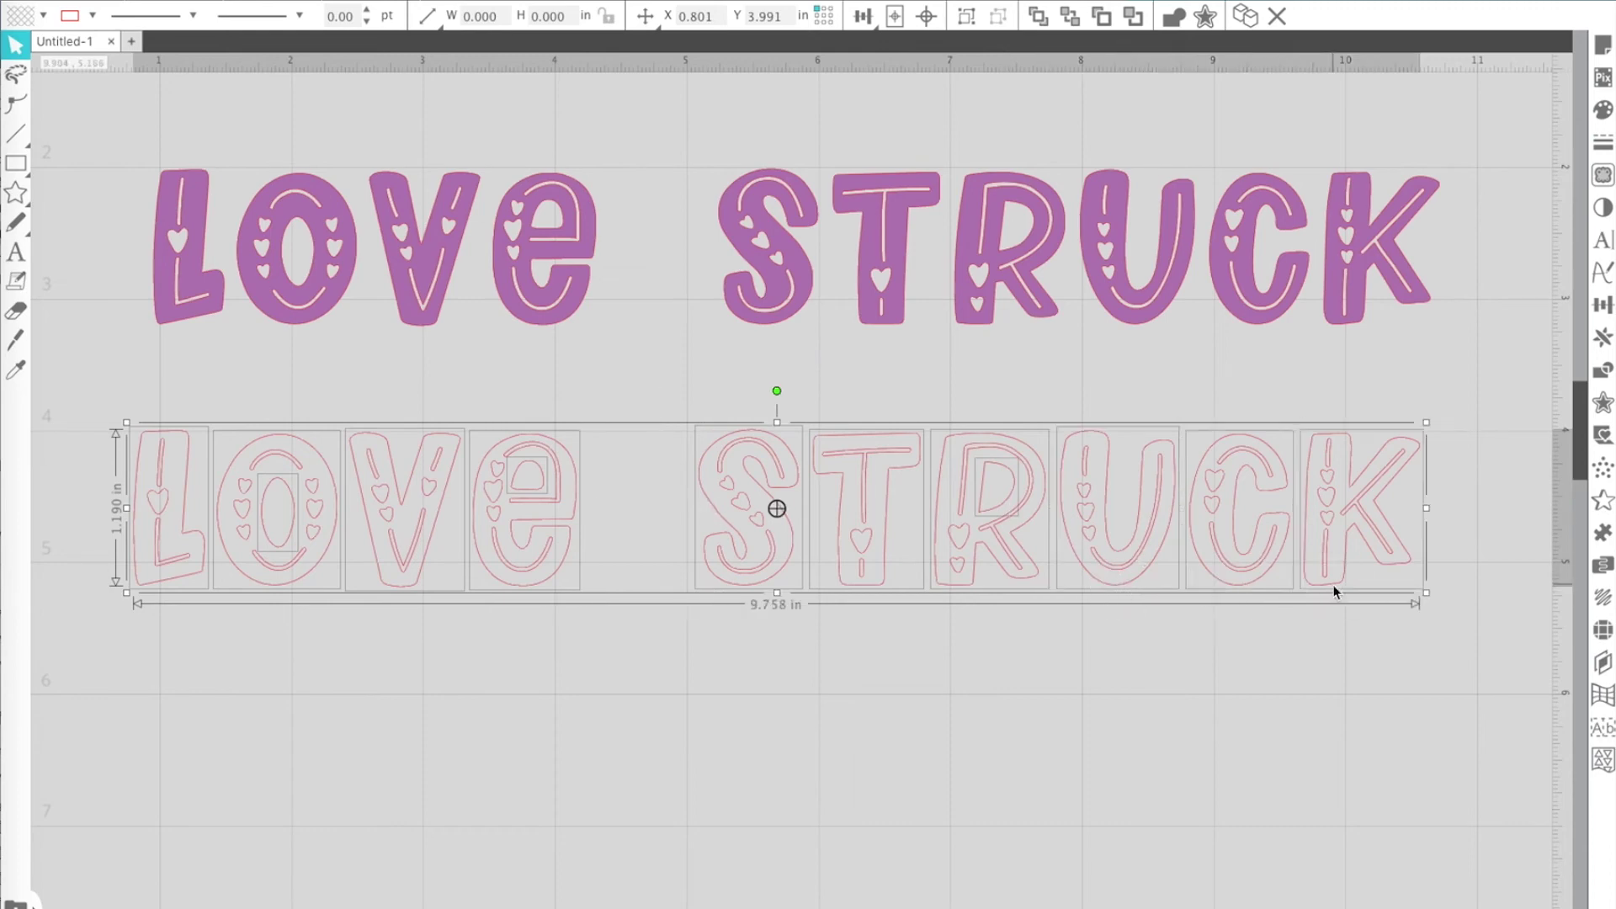
{"action": "left_click_drag", "start_coordinate": [1169, 588], "coordinate": [1172, 650]}
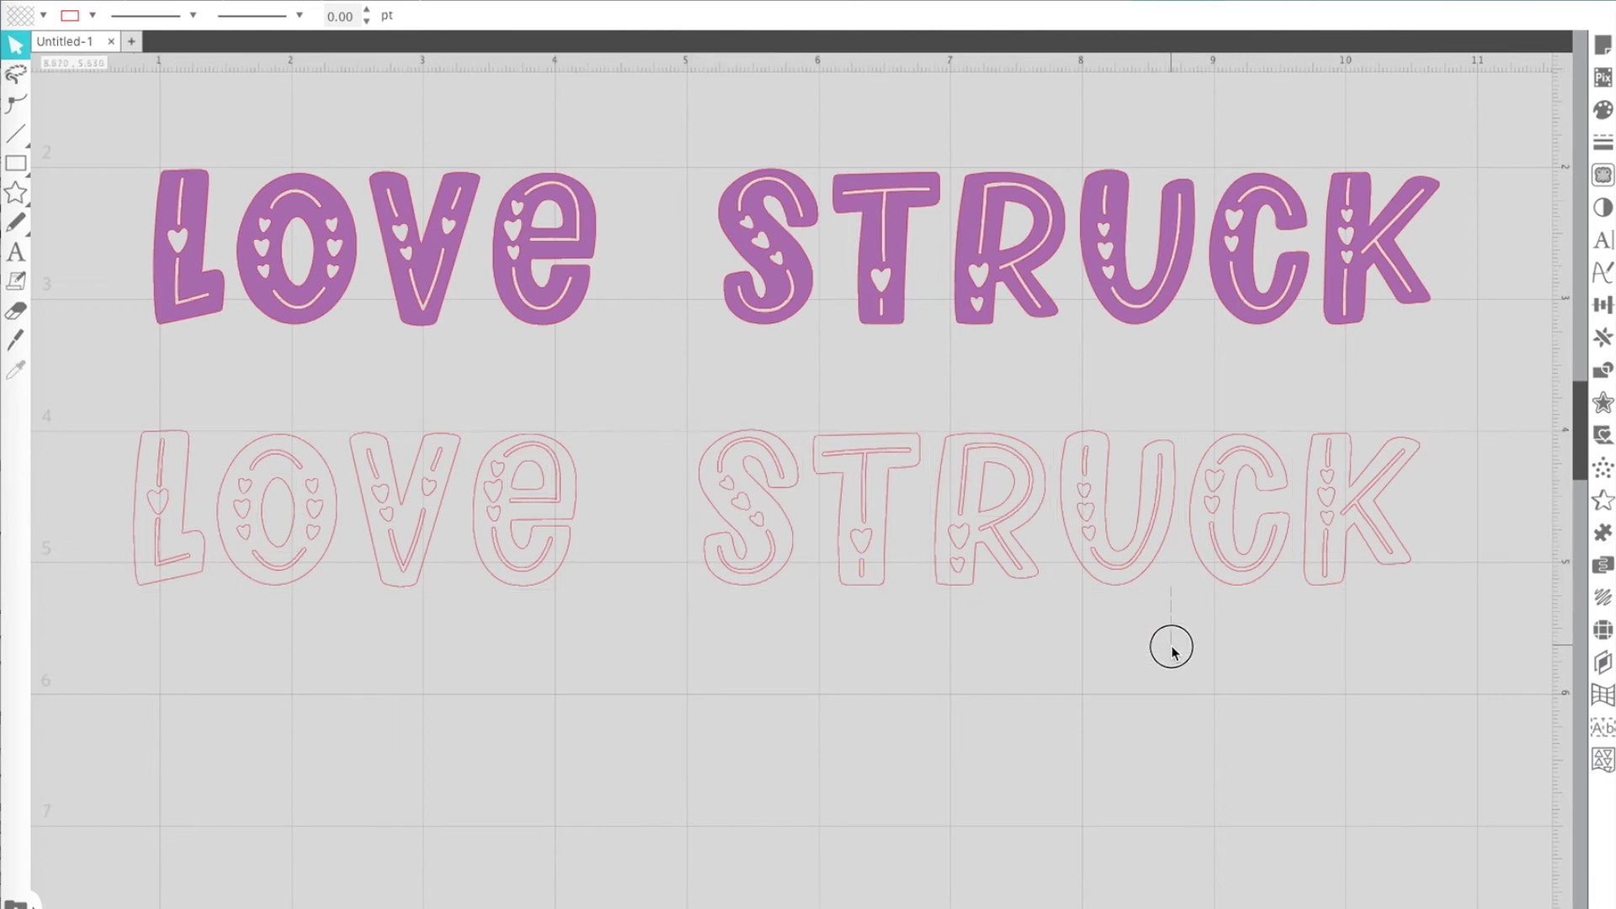
Step: Reselect all ten outer letter outlines, L, O, V, e, S, T, R, U, C, K
{"action": "left_click", "coordinate": [190, 579]}
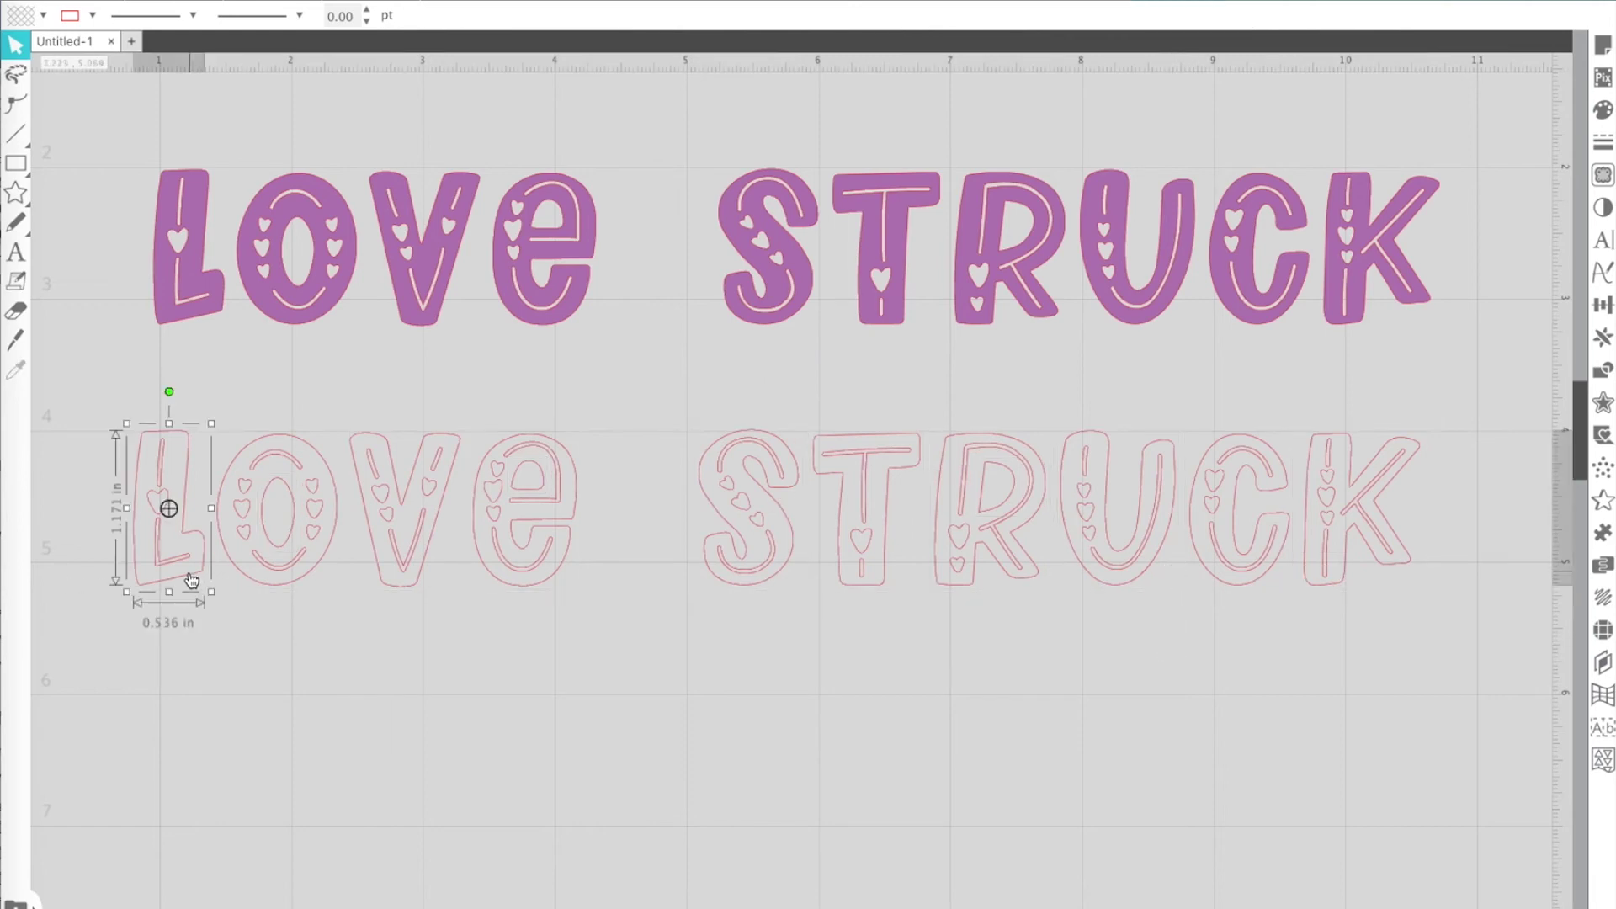
{"action": "left_click", "coordinate": [298, 585], "text": "shift"}
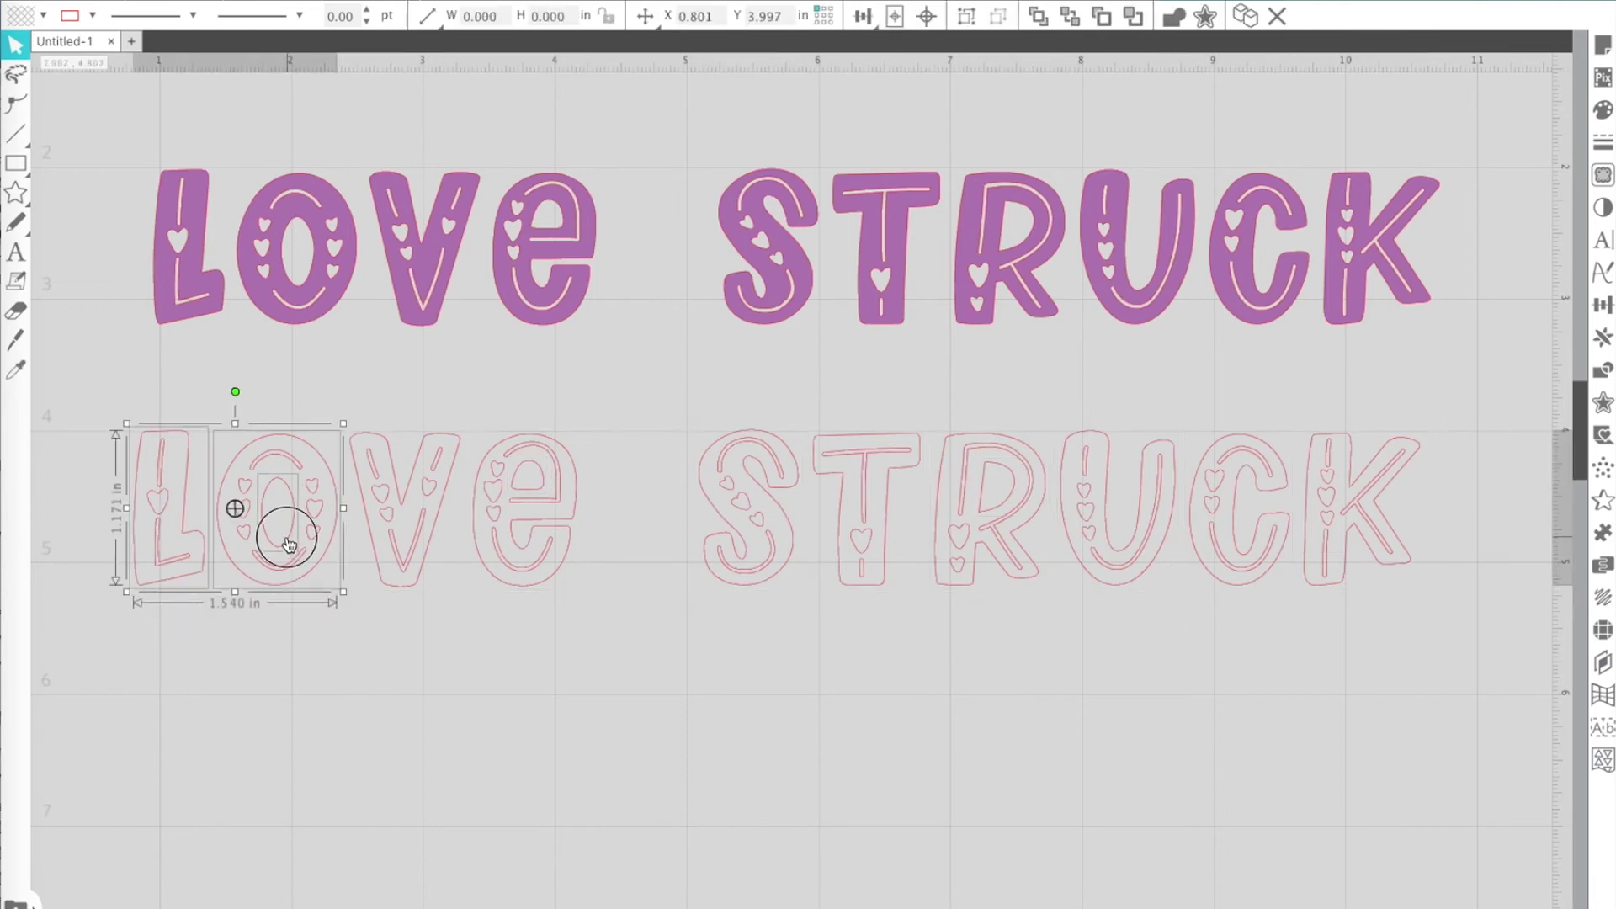
{"action": "left_click", "coordinate": [393, 586], "text": "shift"}
{"action": "left_click", "coordinate": [534, 584], "text": "shift"}
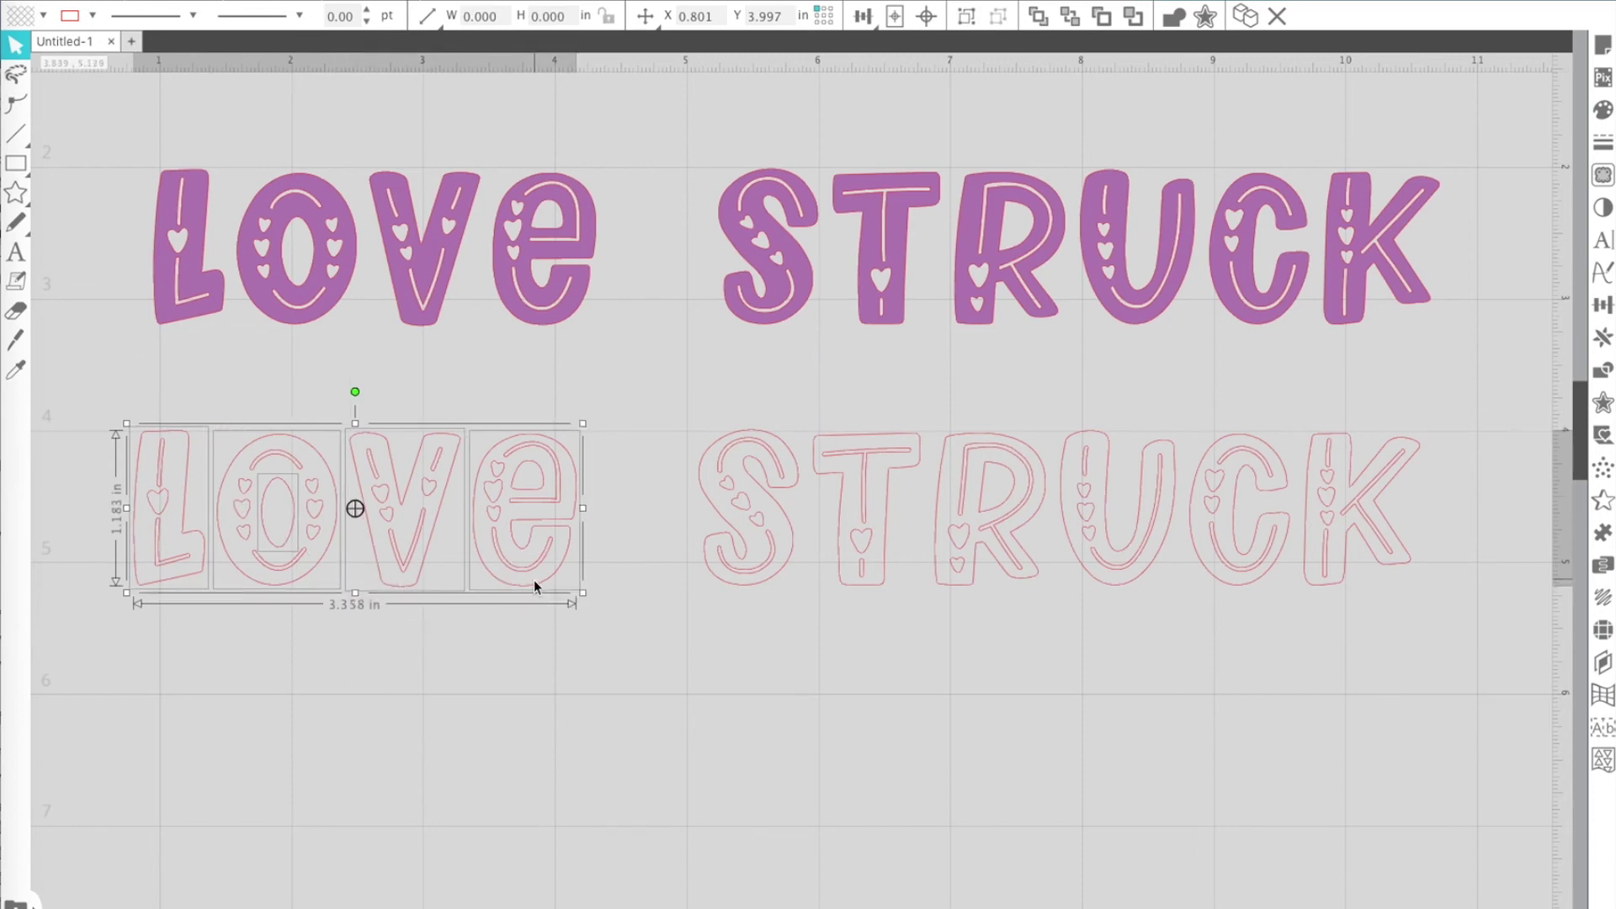
{"action": "left_click", "coordinate": [750, 588], "text": "shift"}
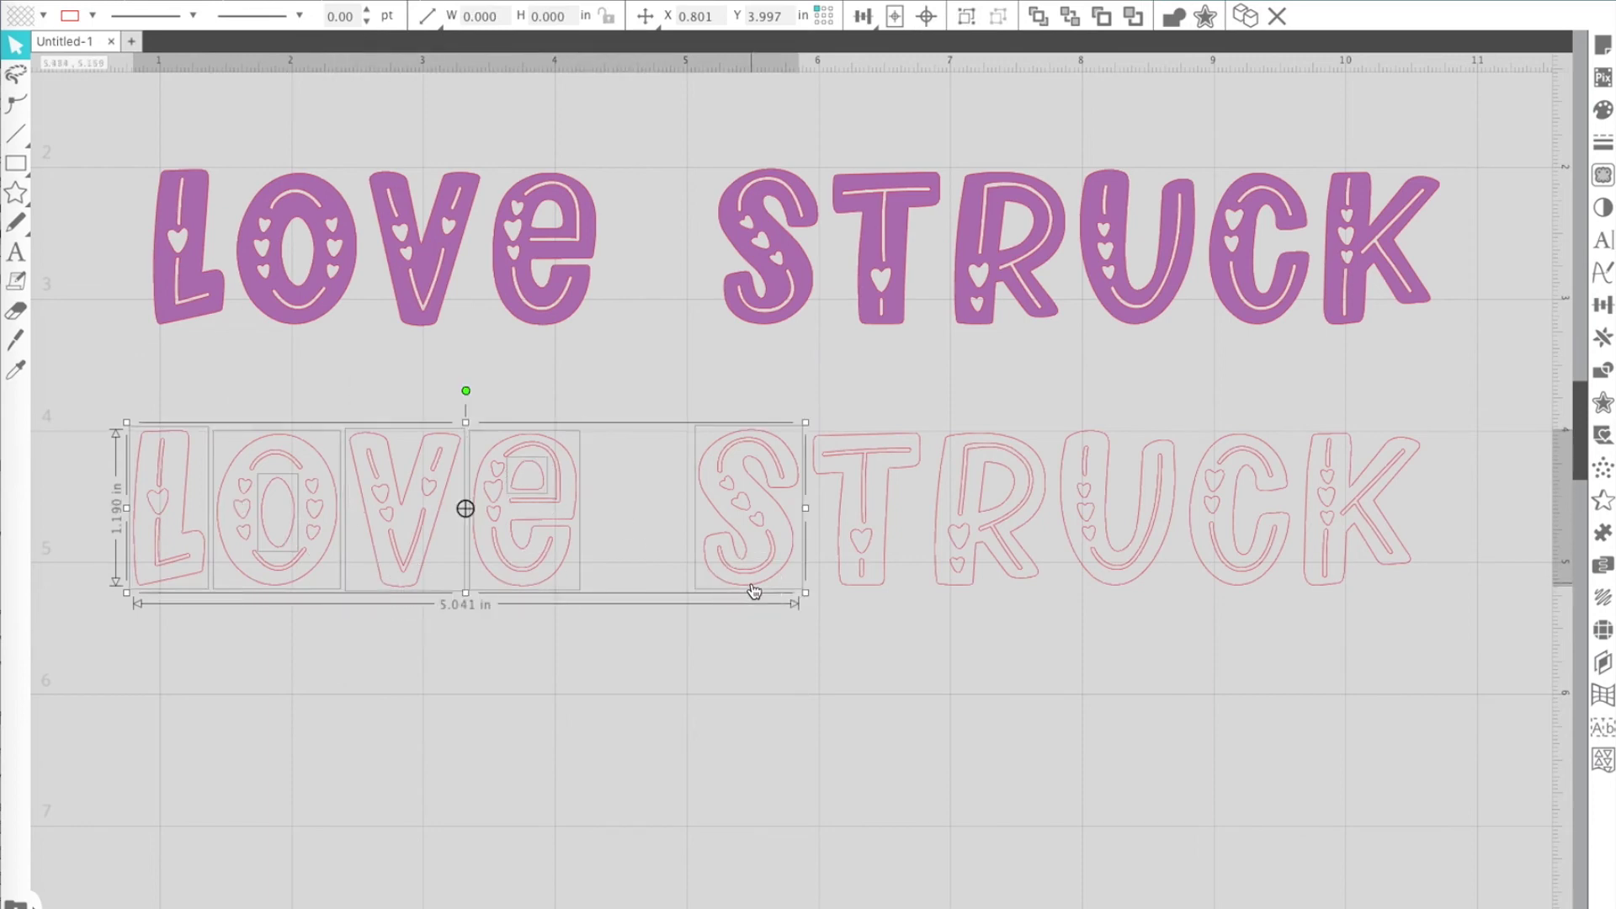
{"action": "left_click", "coordinate": [884, 588], "text": "shift"}
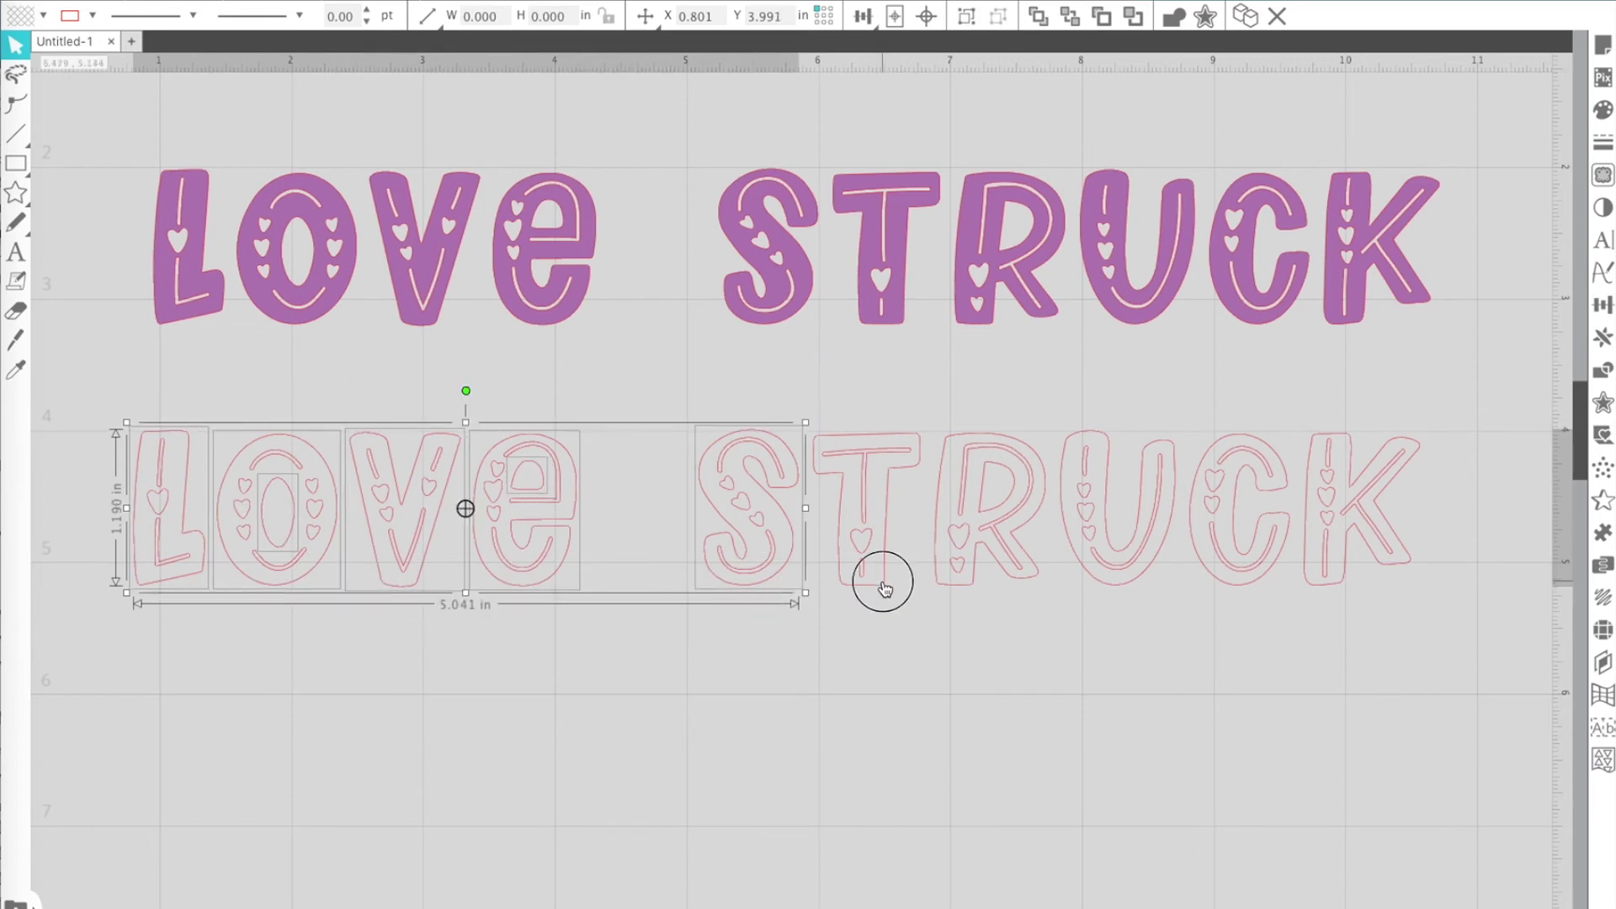
{"action": "left_click", "coordinate": [1026, 579], "text": "shift"}
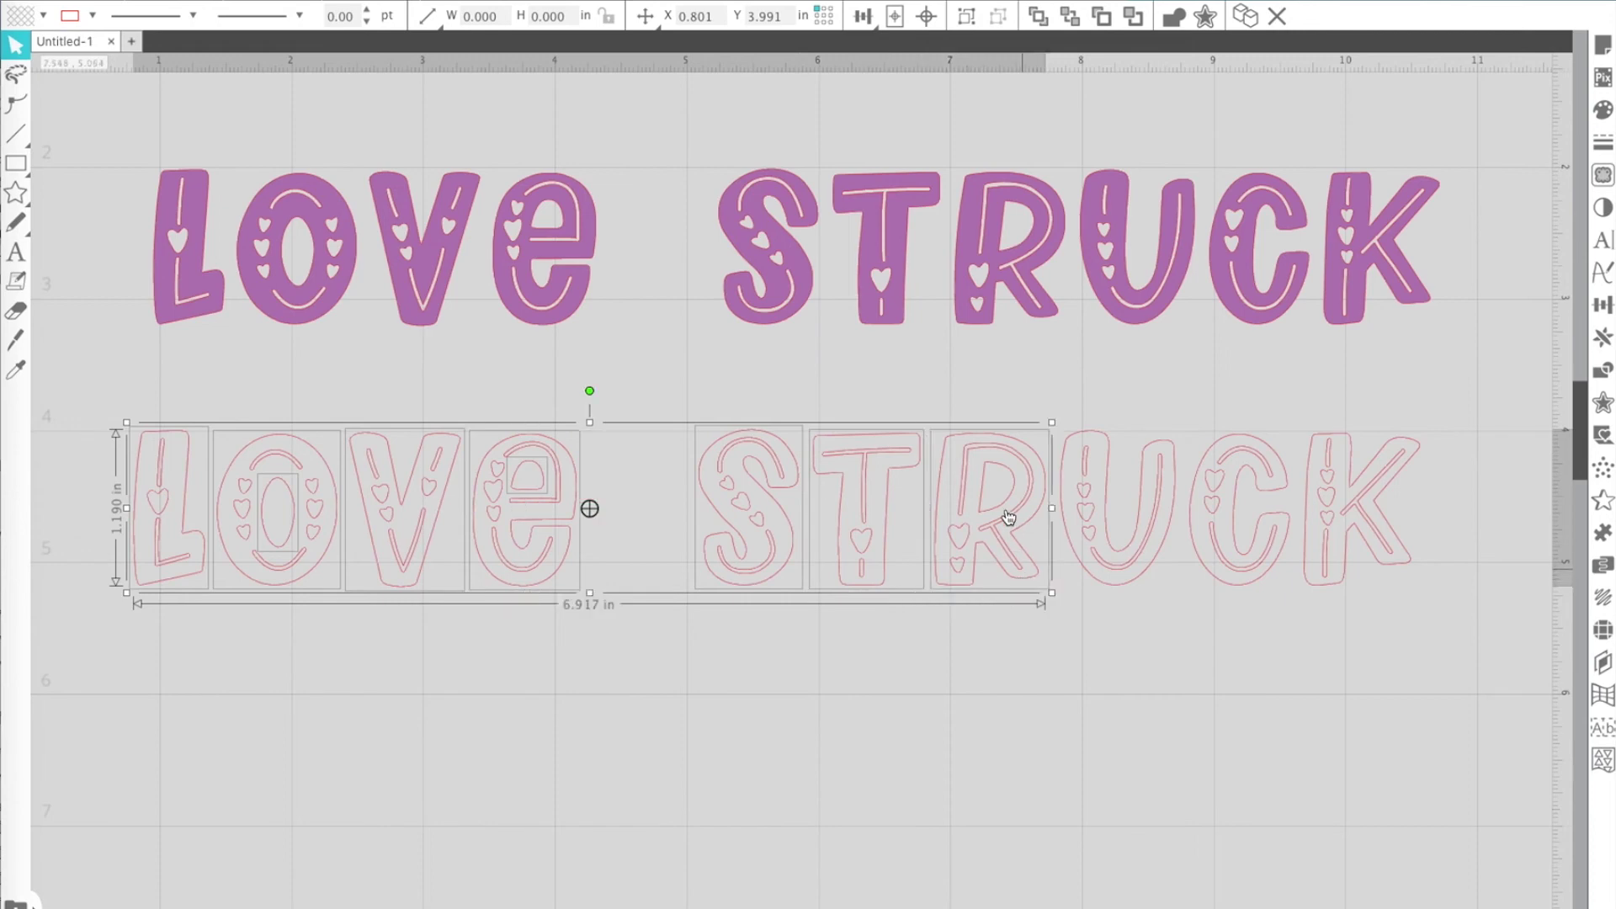
{"action": "left_click", "coordinate": [1113, 592], "text": "shift"}
{"action": "left_click", "coordinate": [1240, 595], "text": "shift"}
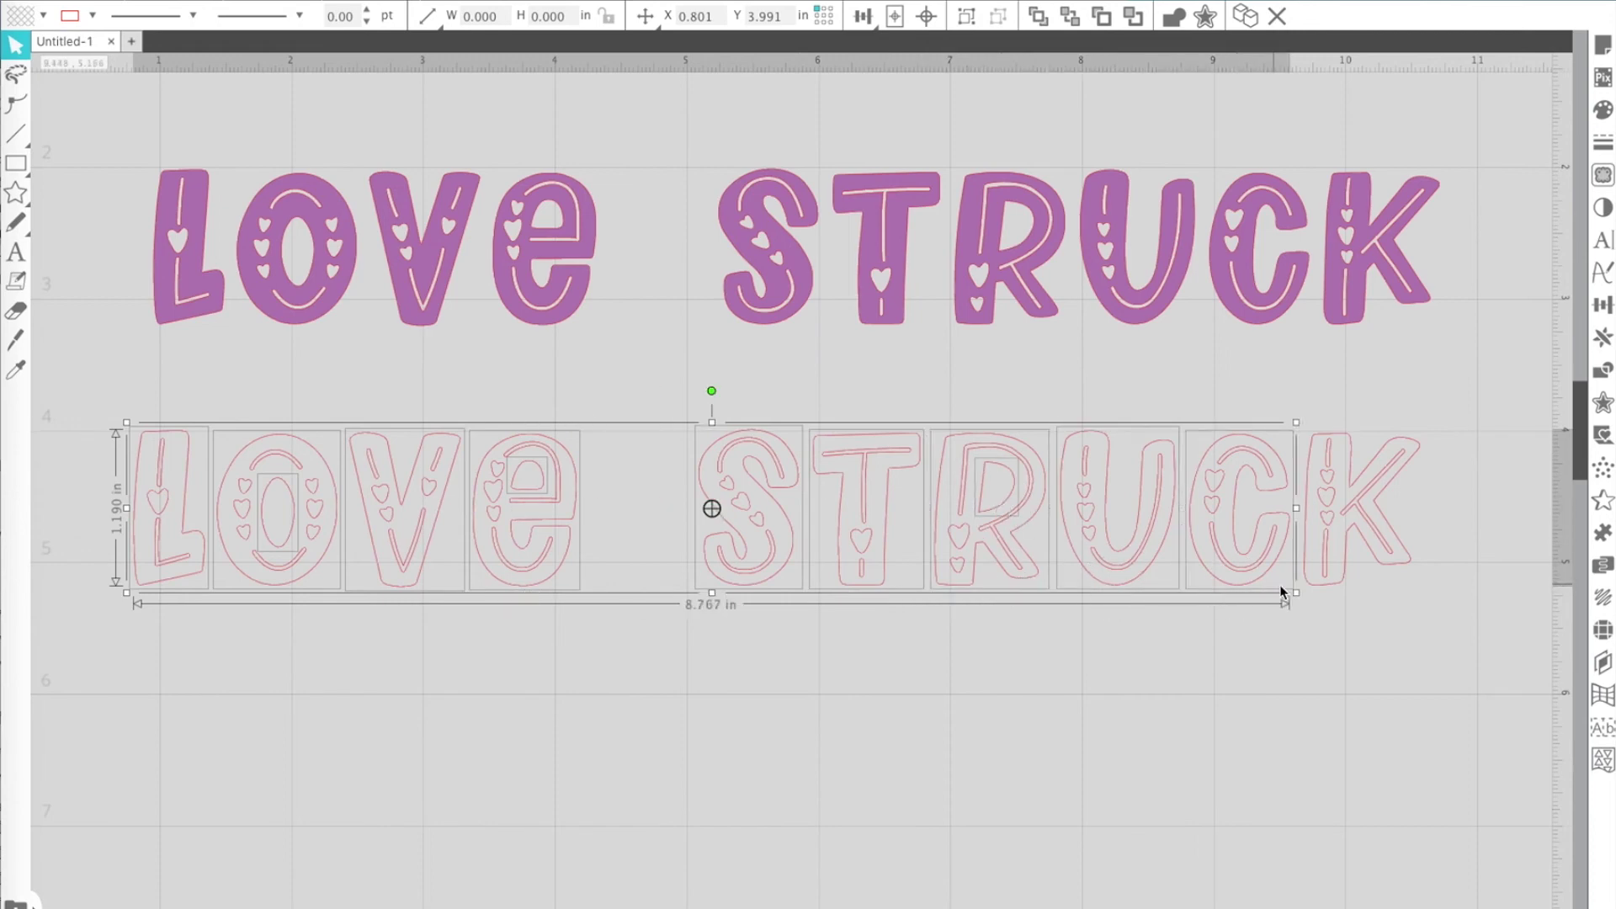
{"action": "left_click", "coordinate": [1308, 591], "text": "shift"}
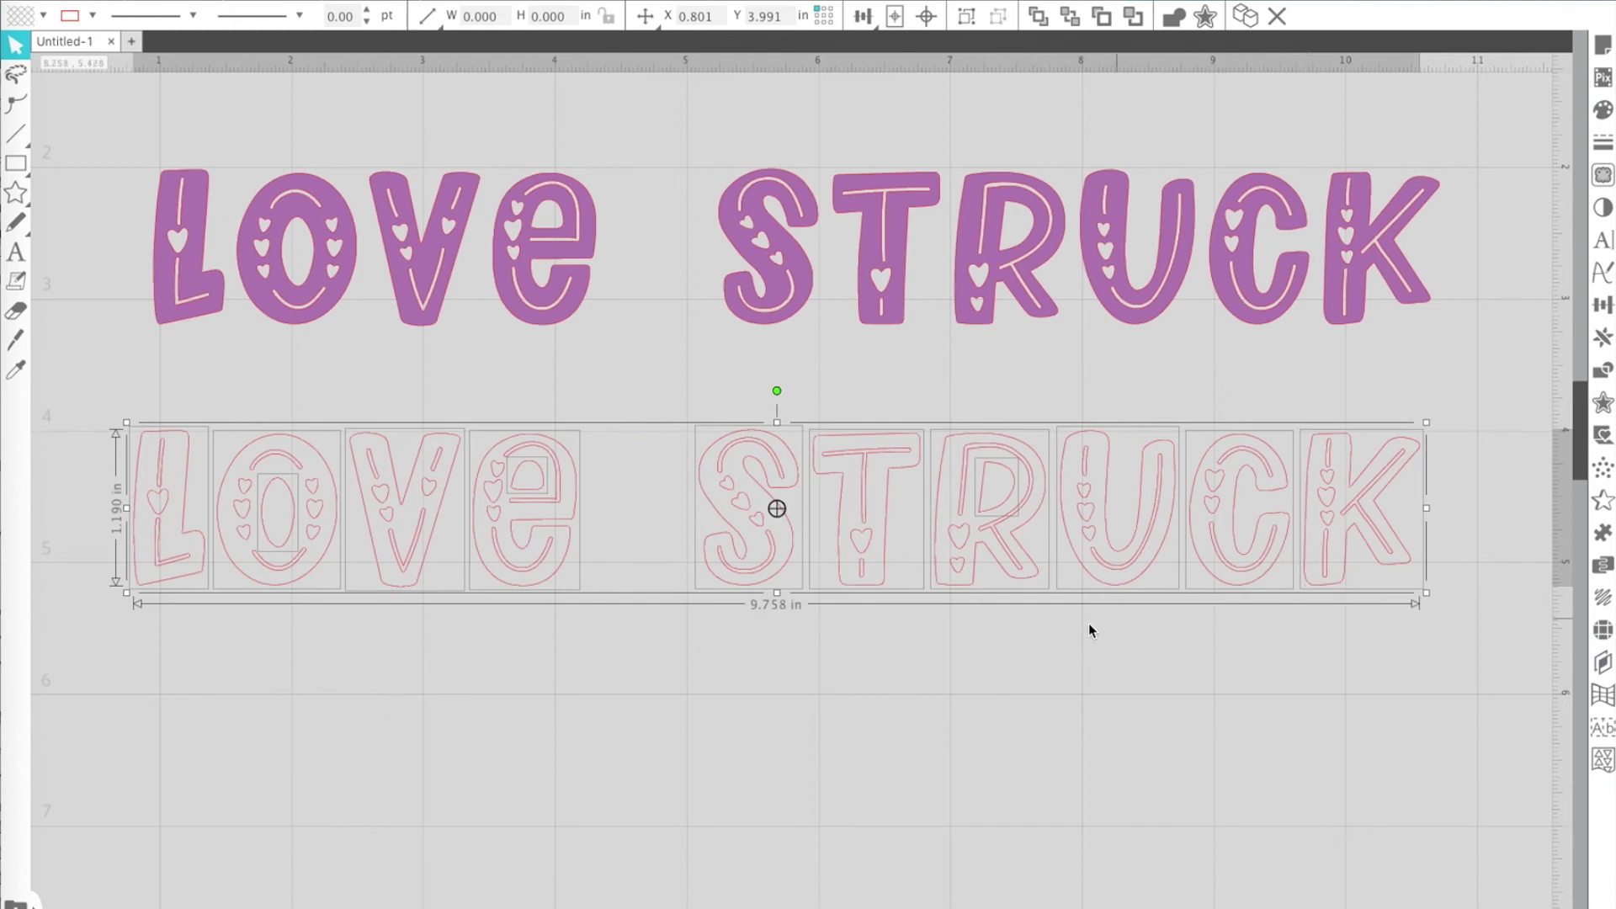
{"action": "right_click", "coordinate": [996, 594]}
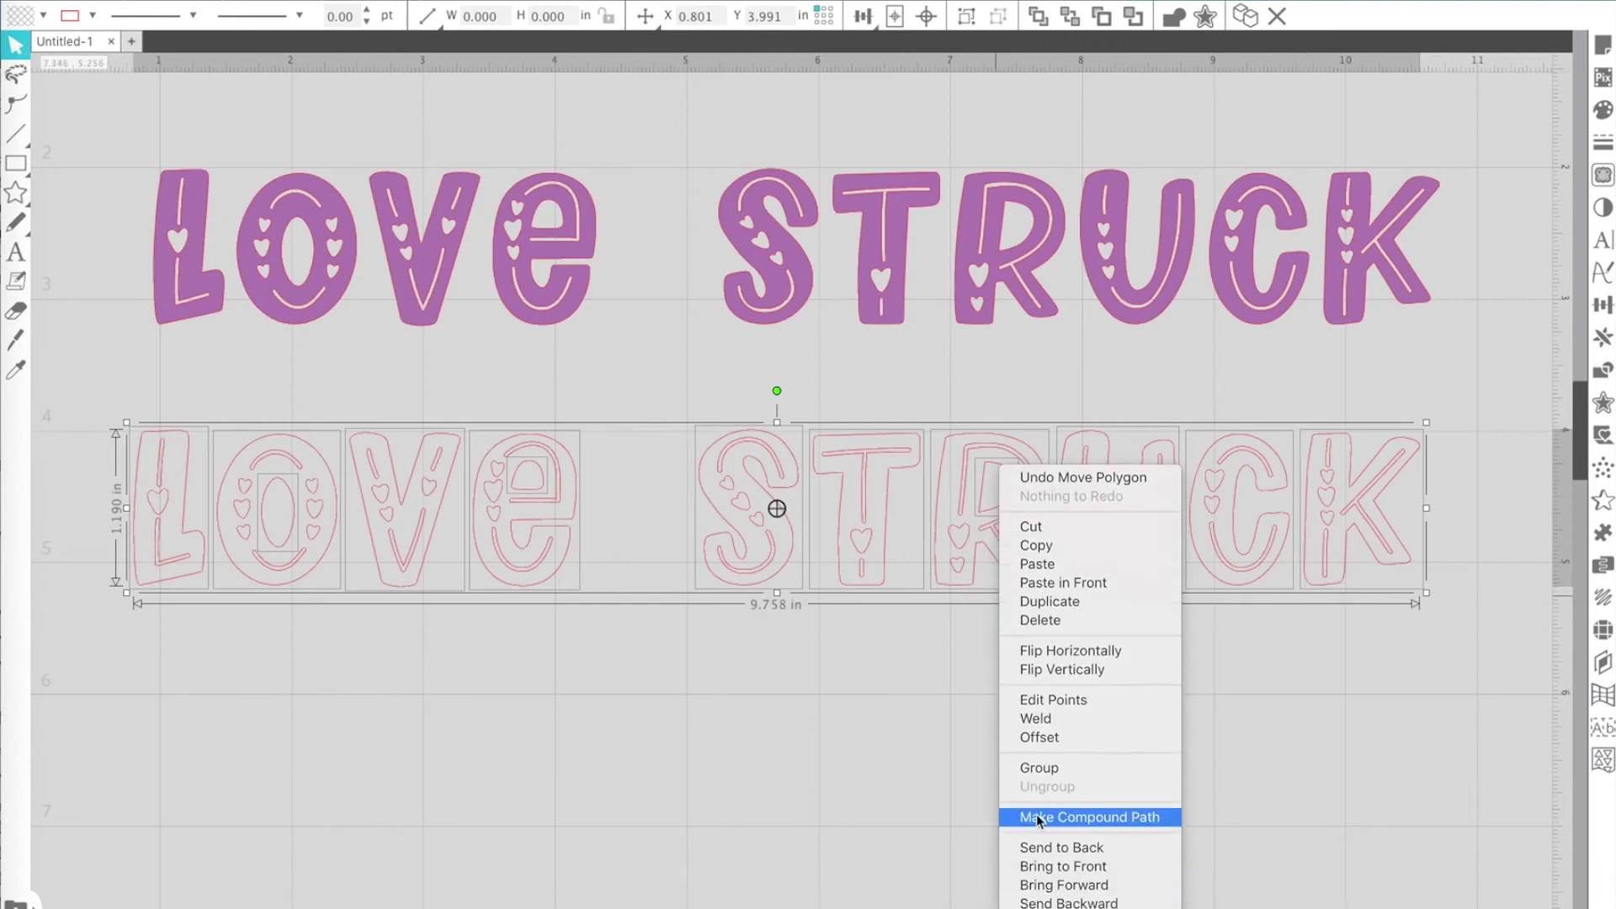
Step: Make the letter outlines one compound path and drag it below the heart-detail row
{"action": "left_click", "coordinate": [1036, 814]}
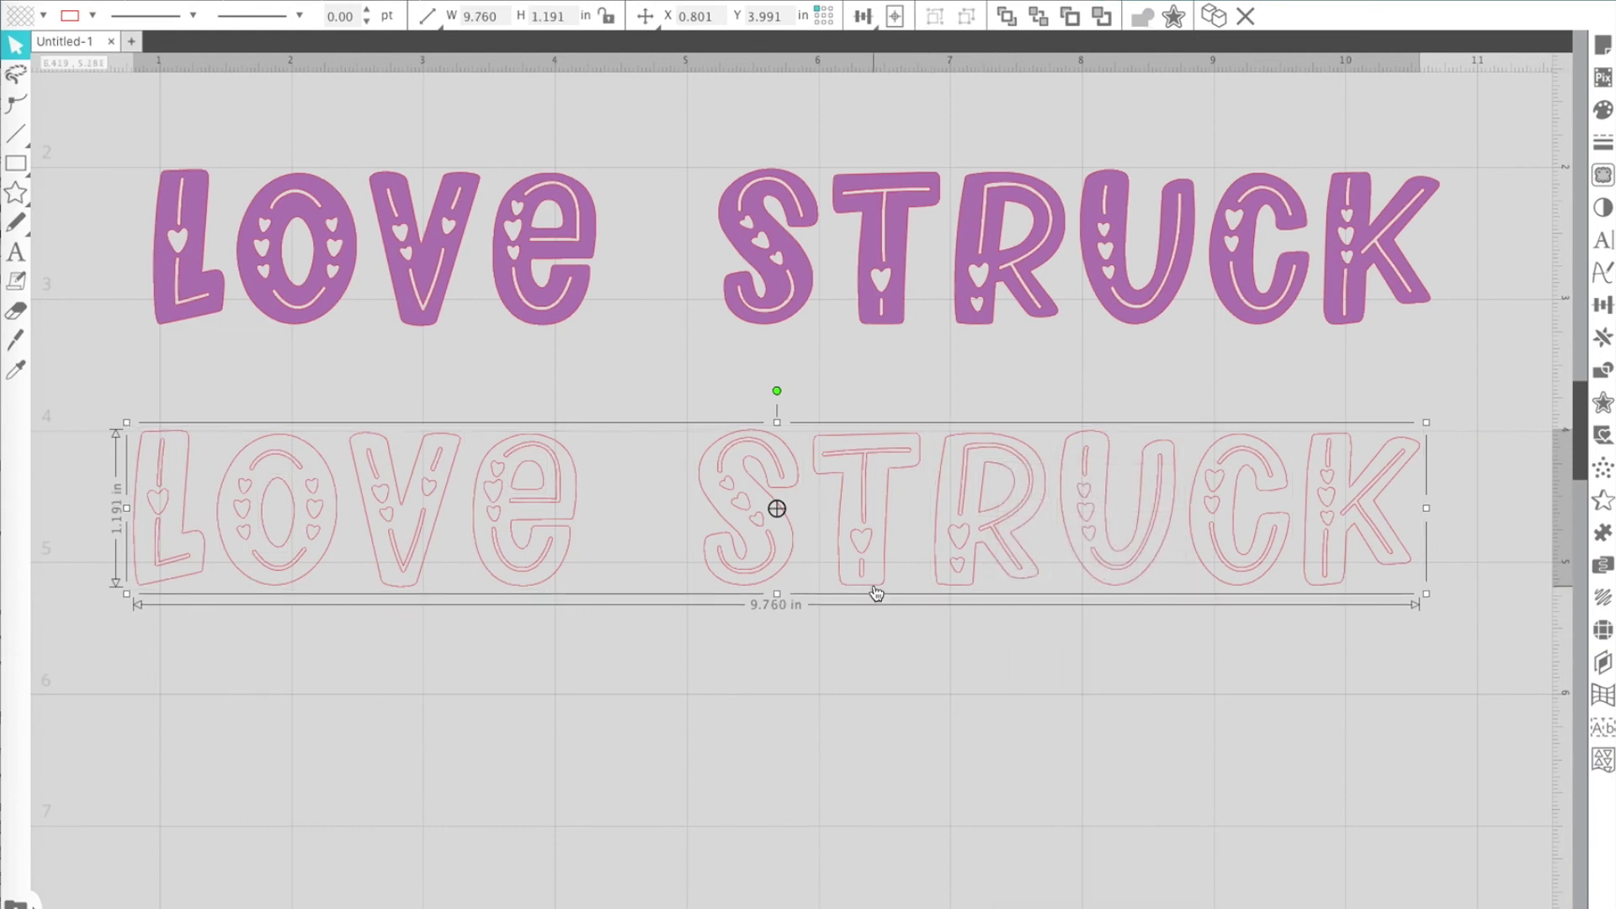
{"action": "left_click_drag", "start_coordinate": [875, 587], "coordinate": [892, 836]}
{"action": "left_click_drag", "start_coordinate": [133, 414], "coordinate": [1411, 602]}
Step: Combine the L's detail strokes and heart into a compound path
{"action": "left_click", "coordinate": [1225, 637]}
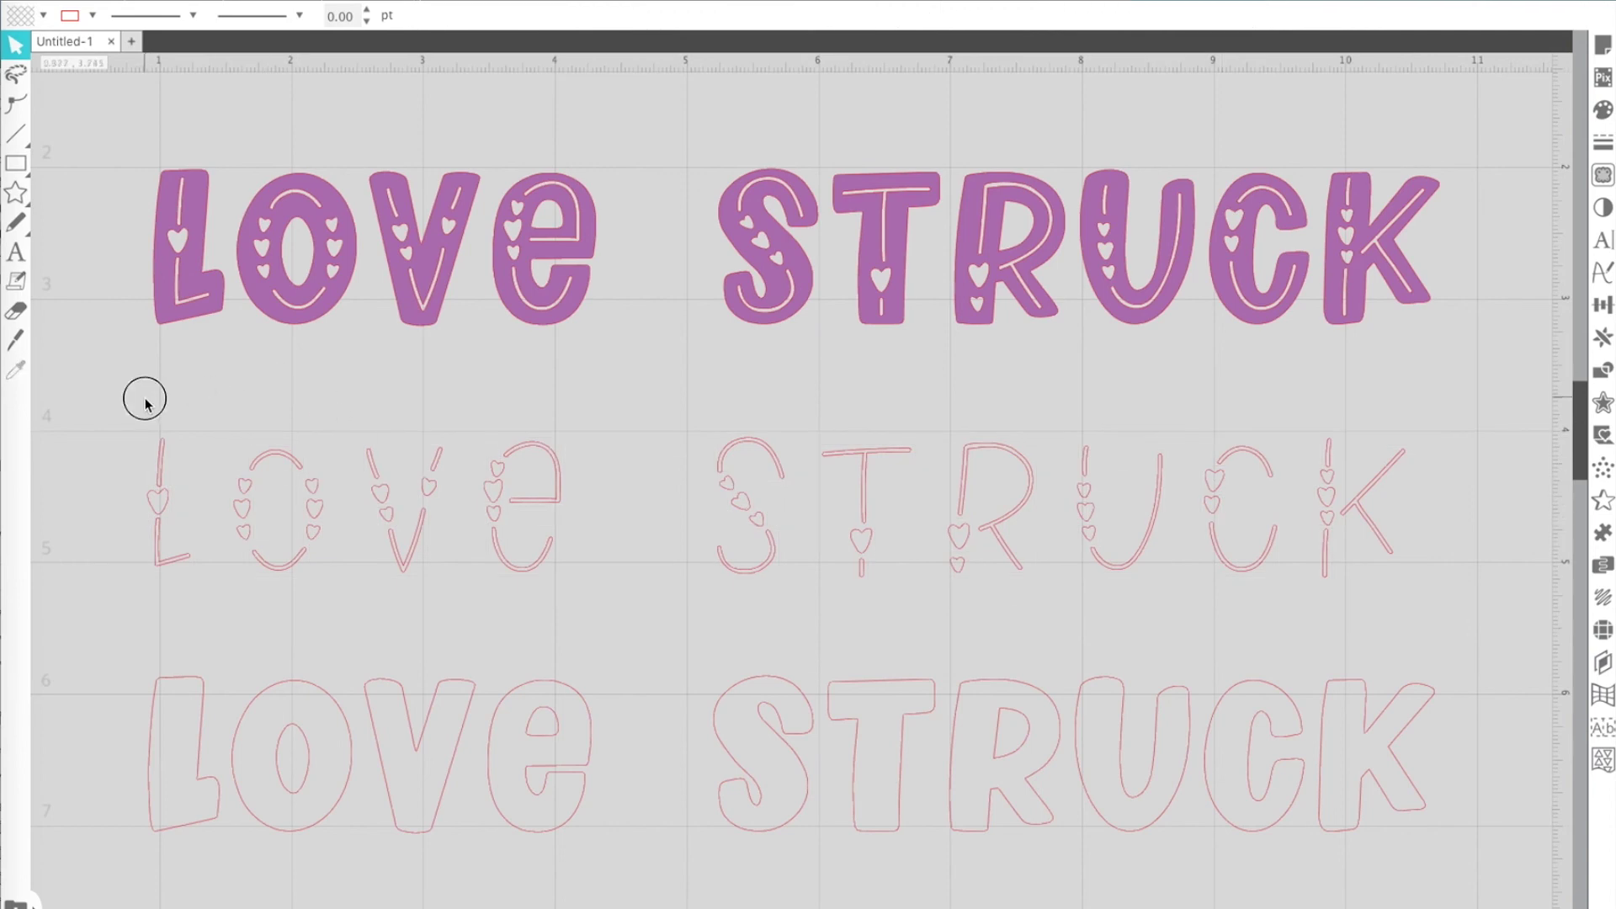
{"action": "left_click_drag", "start_coordinate": [145, 404], "coordinate": [224, 621]}
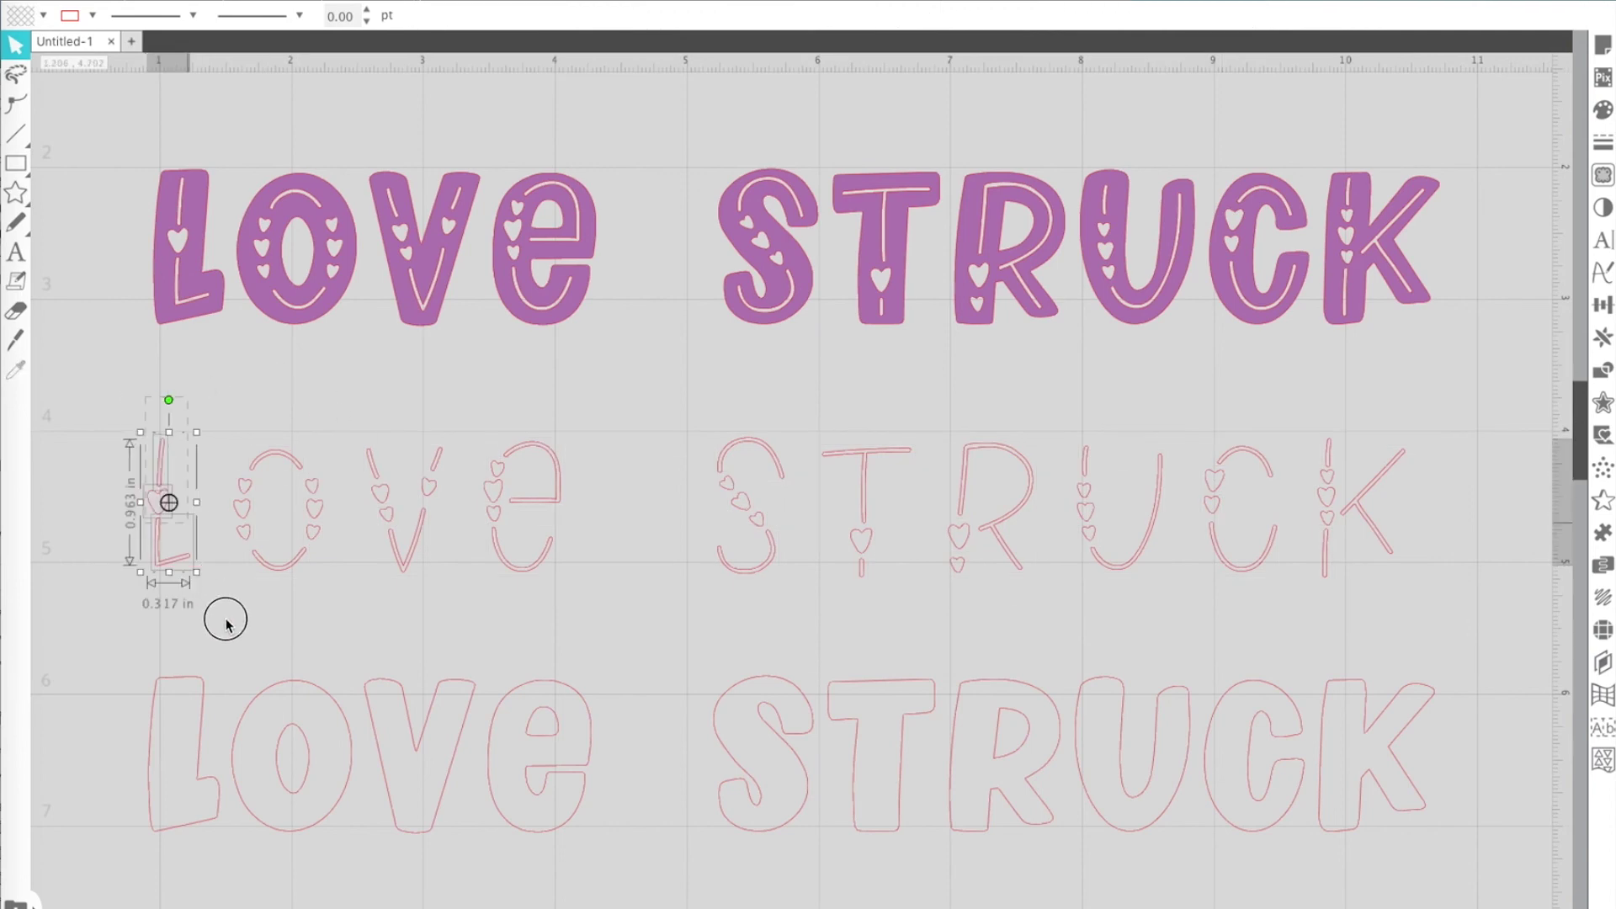
{"action": "right_click", "coordinate": [181, 559]}
{"action": "left_click", "coordinate": [241, 904]}
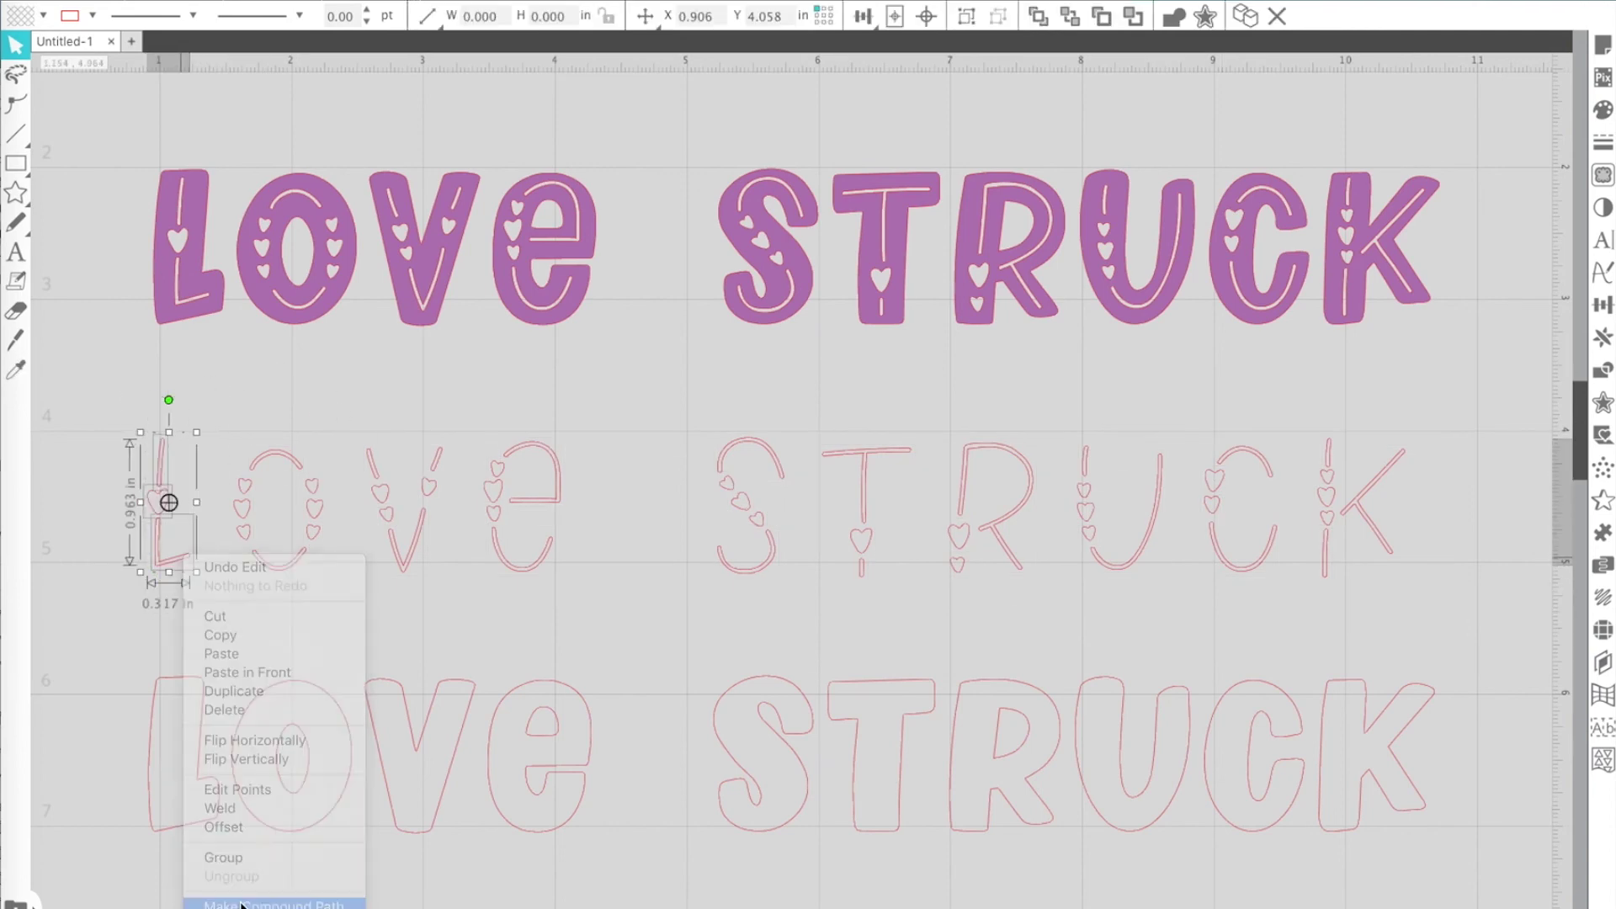
Step: Make the O's heart and strokes a compound path and nudge it slightly left
{"action": "left_click_drag", "start_coordinate": [224, 426], "coordinate": [328, 599]}
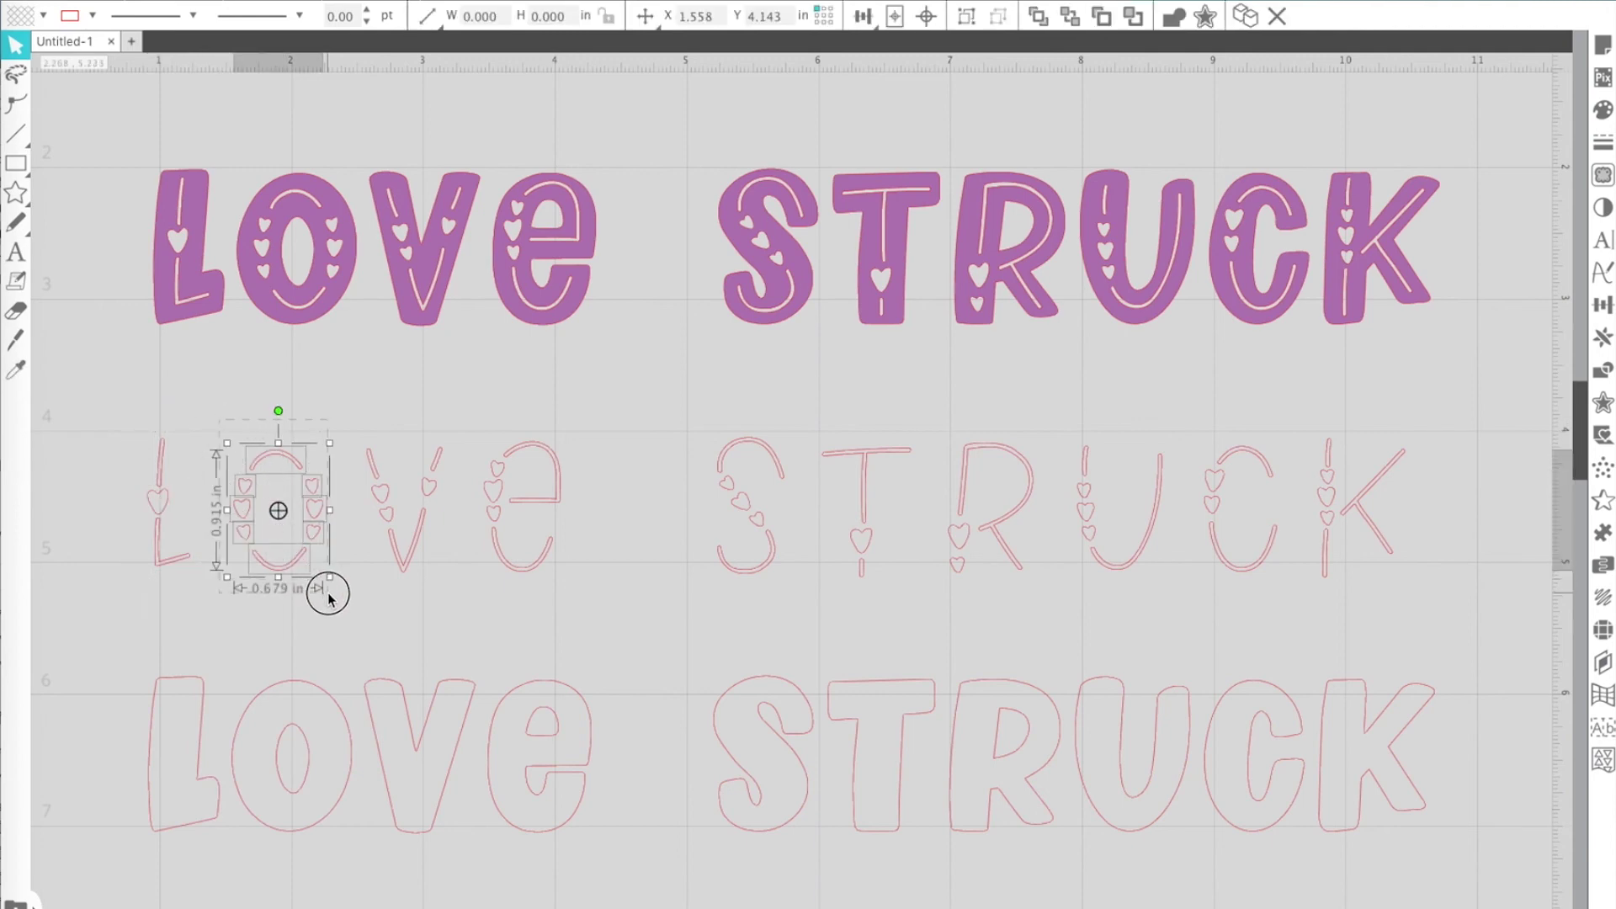
{"action": "right_click", "coordinate": [299, 571]}
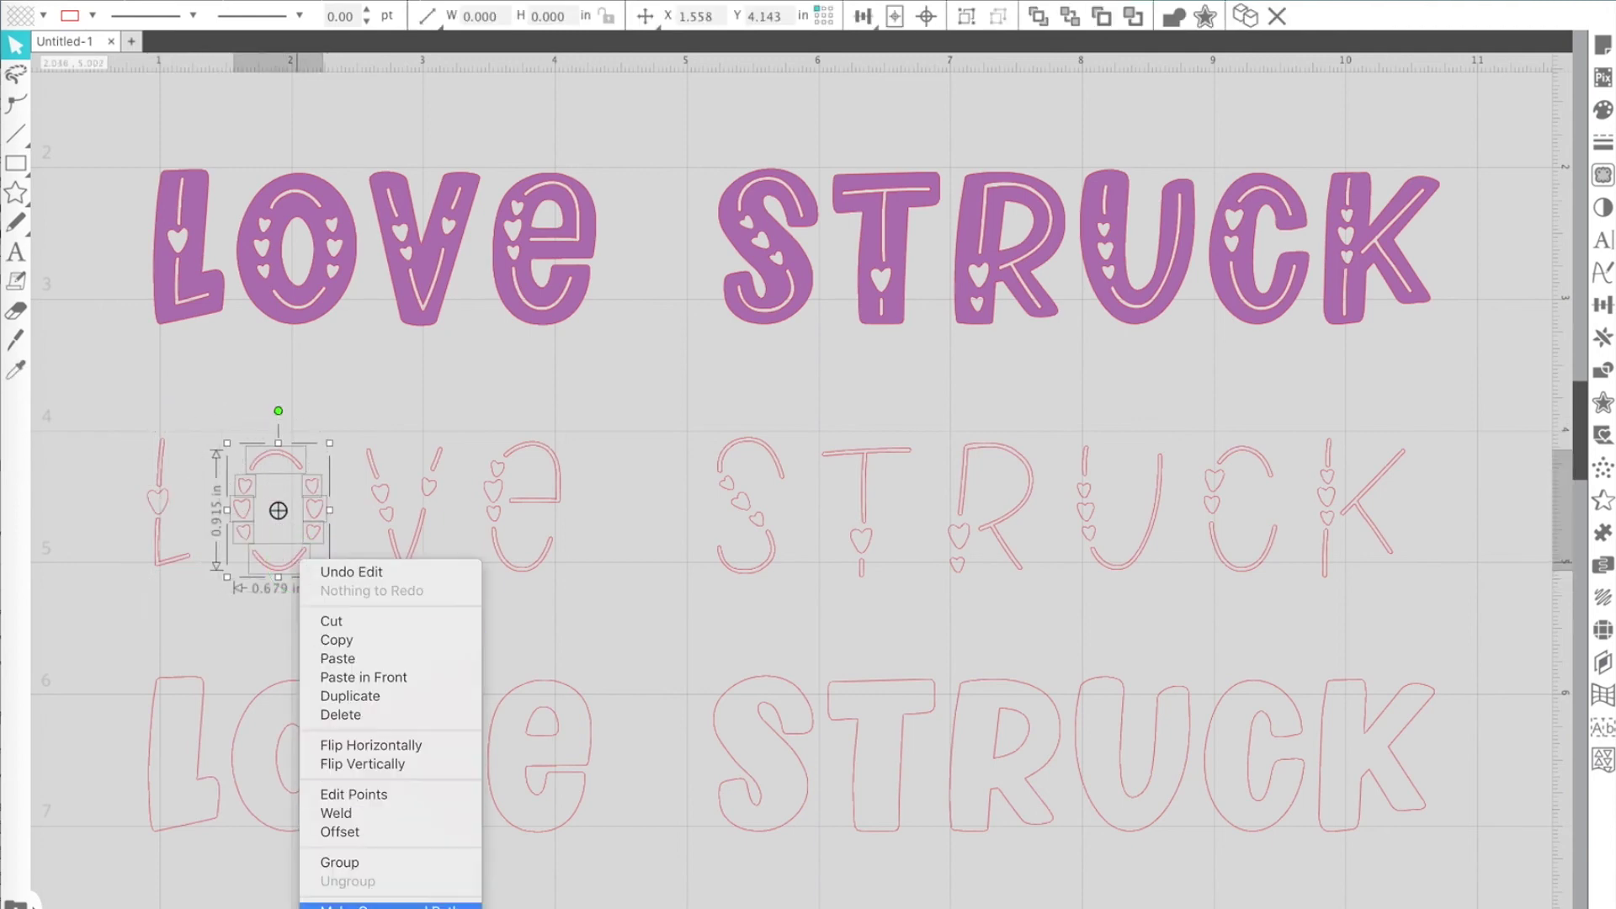
{"action": "left_click", "coordinate": [370, 902]}
{"action": "left_click", "coordinate": [88, 471]}
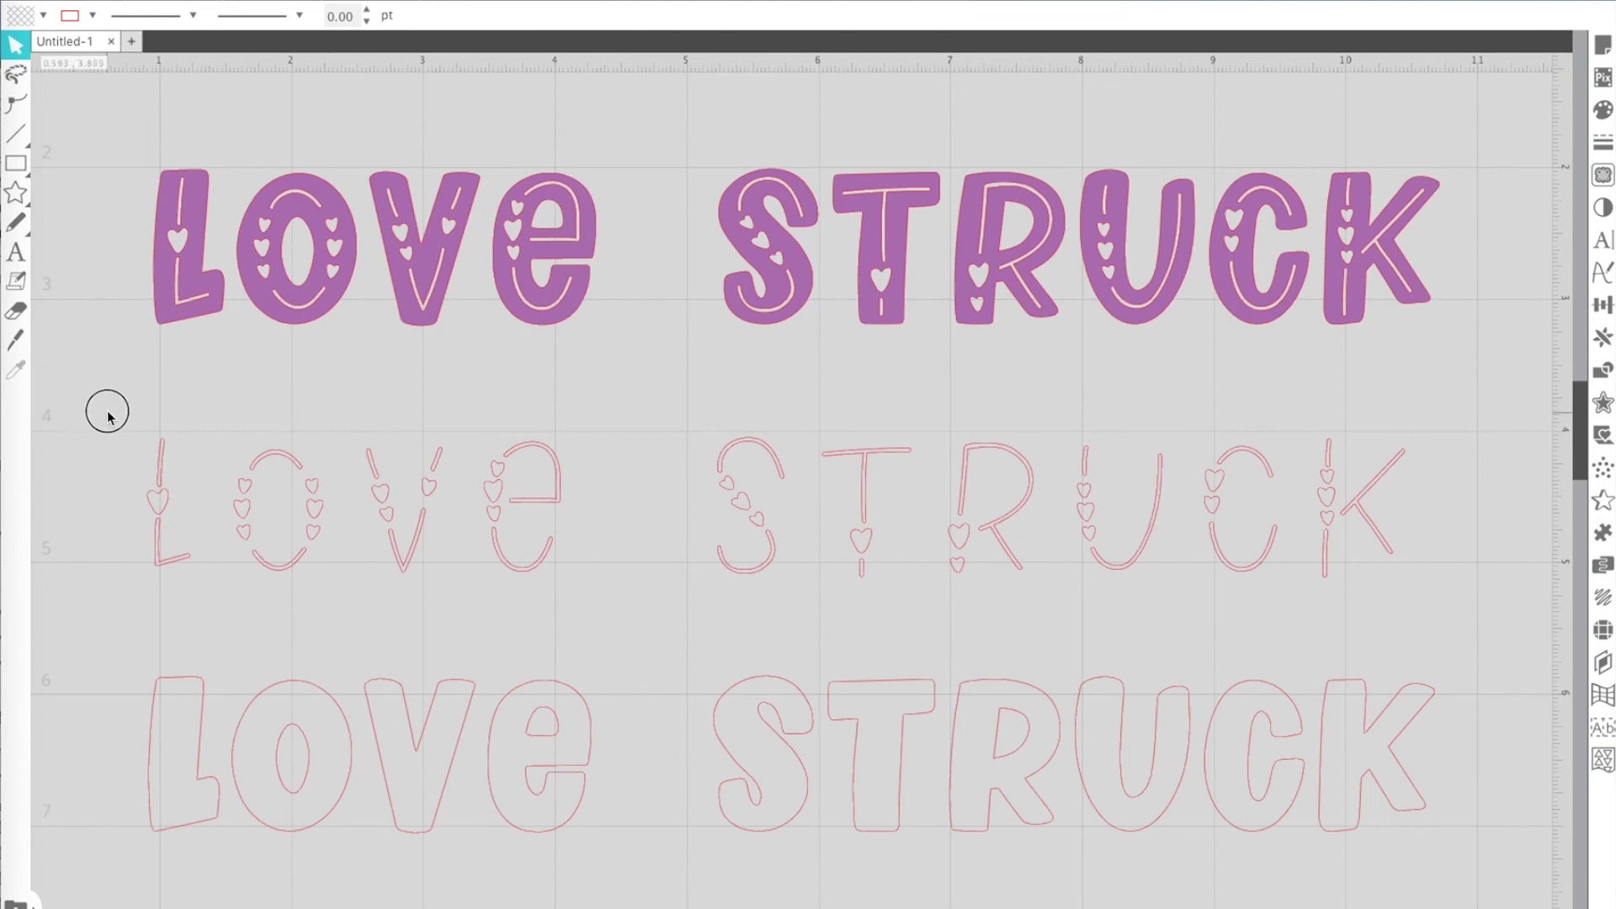
{"action": "mouse_move", "coordinate": [106, 414]}
{"action": "left_mouse_down"}
{"action": "mouse_move", "coordinate": [447, 566]}
{"action": "mouse_move", "coordinate": [912, 541]}
{"action": "mouse_move", "coordinate": [501, 599]}
{"action": "left_mouse_up"}
{"action": "left_click", "coordinate": [419, 620]}
{"action": "left_click", "coordinate": [283, 572]}
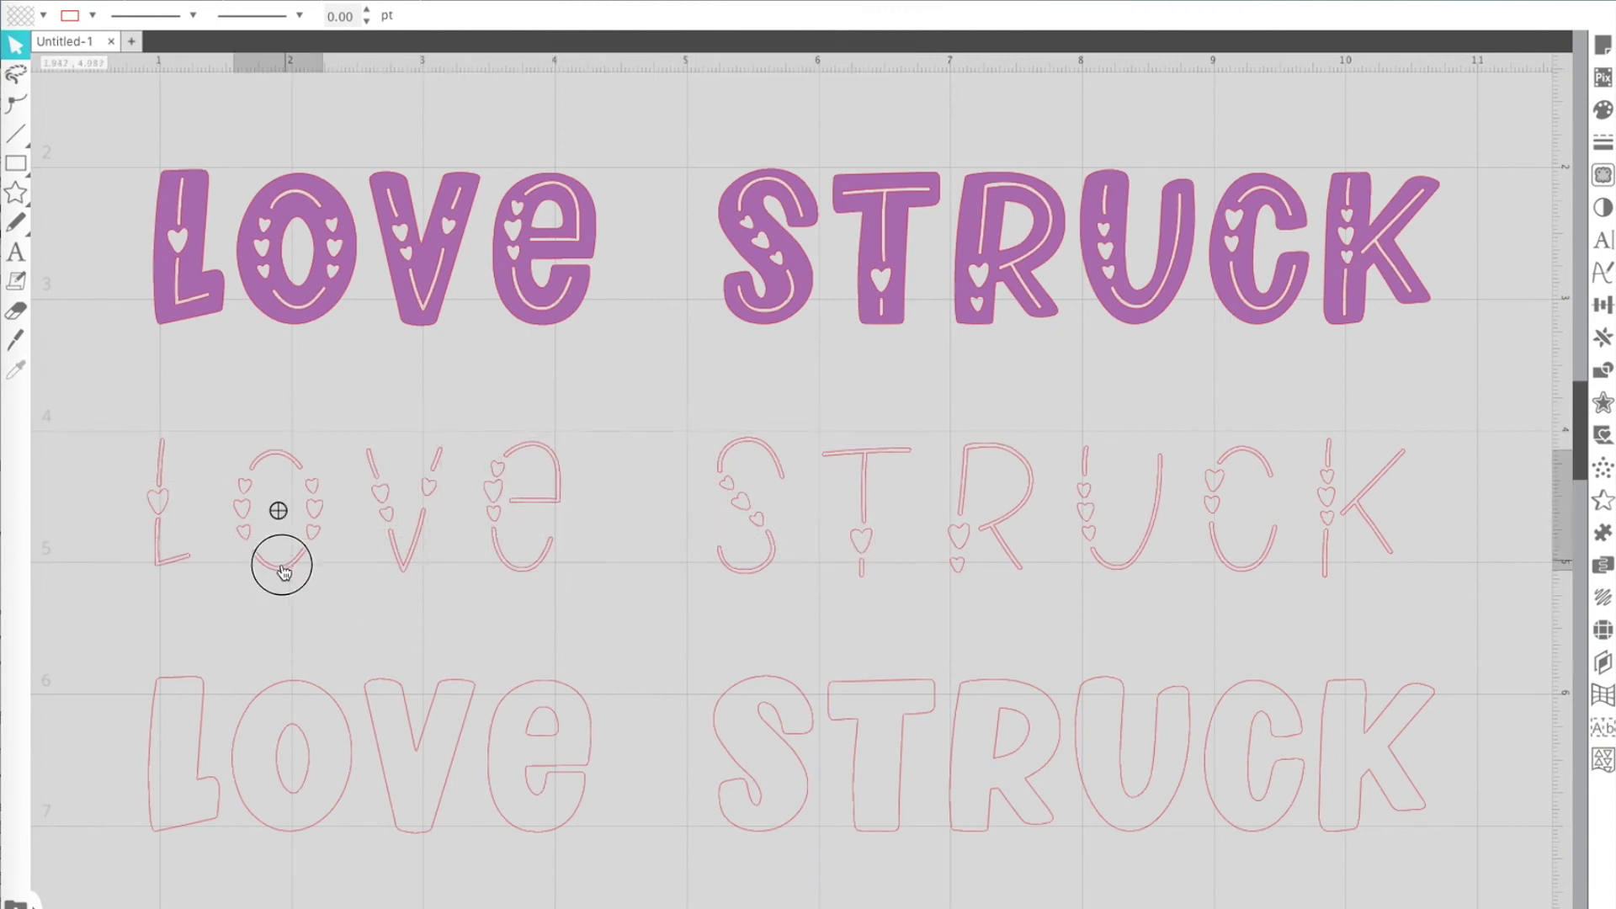
{"action": "mouse_move", "coordinate": [283, 572]}
{"action": "left_mouse_down"}
{"action": "mouse_move", "coordinate": [260, 581]}
{"action": "mouse_move", "coordinate": [247, 534]}
{"action": "mouse_move", "coordinate": [268, 583]}
{"action": "left_mouse_up"}
{"action": "left_click", "coordinate": [332, 444]}
Step: Combine the V's detail strokes into a compound path and move it up-left
{"action": "mouse_move", "coordinate": [332, 444]}
{"action": "left_mouse_down"}
{"action": "mouse_move", "coordinate": [432, 505]}
{"action": "mouse_move", "coordinate": [446, 589]}
{"action": "left_mouse_up"}
{"action": "right_click", "coordinate": [404, 558]}
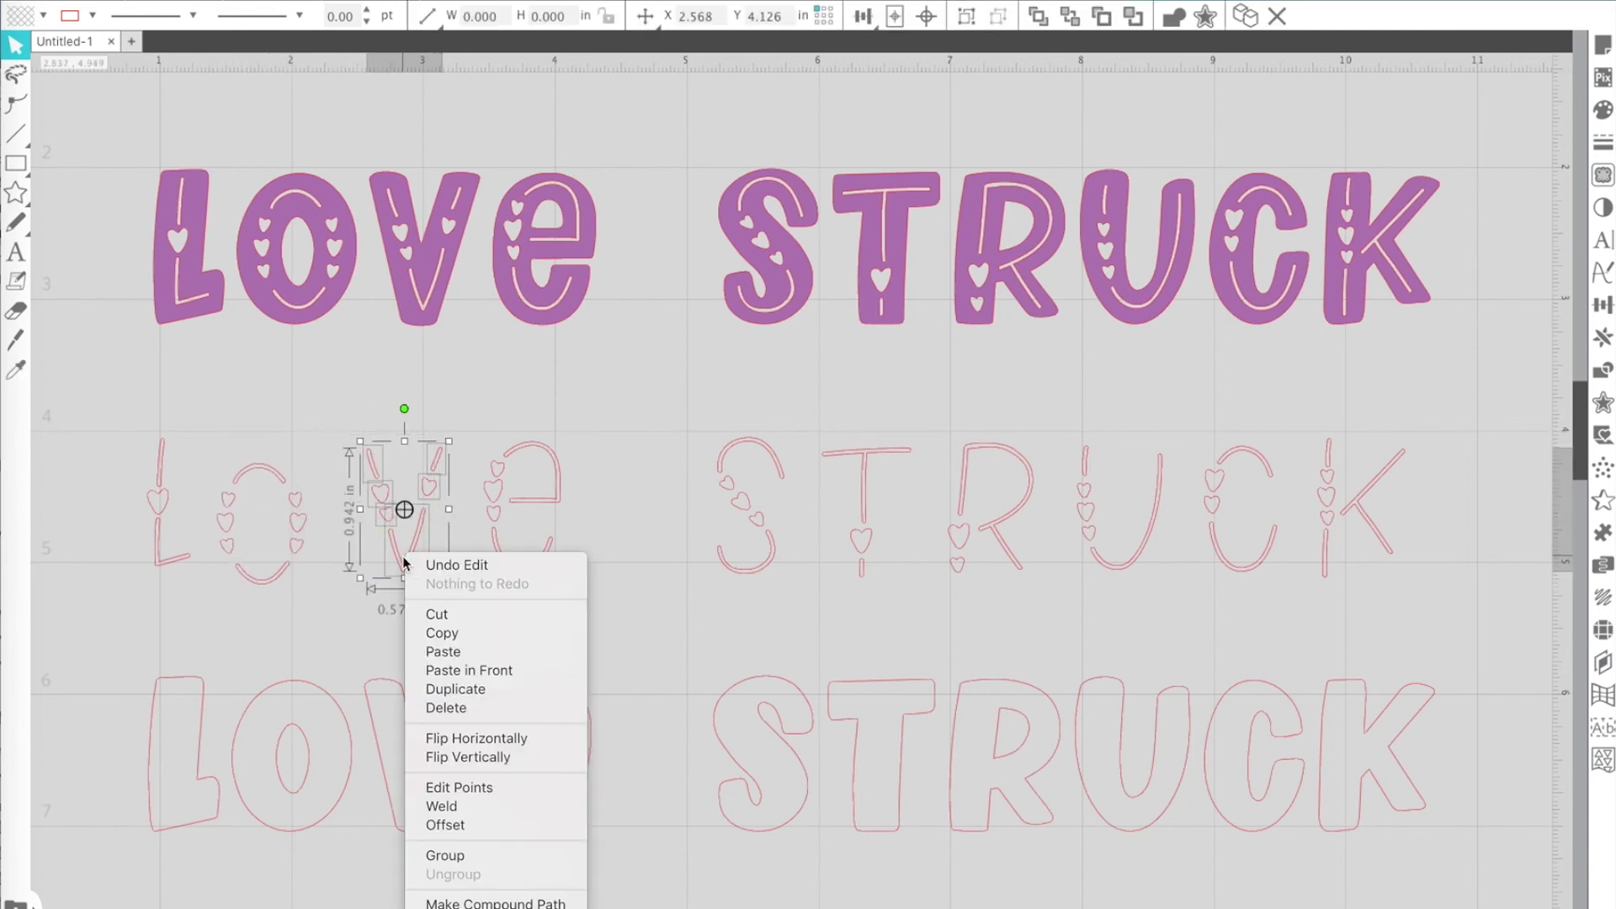
{"action": "left_click", "coordinate": [462, 898]}
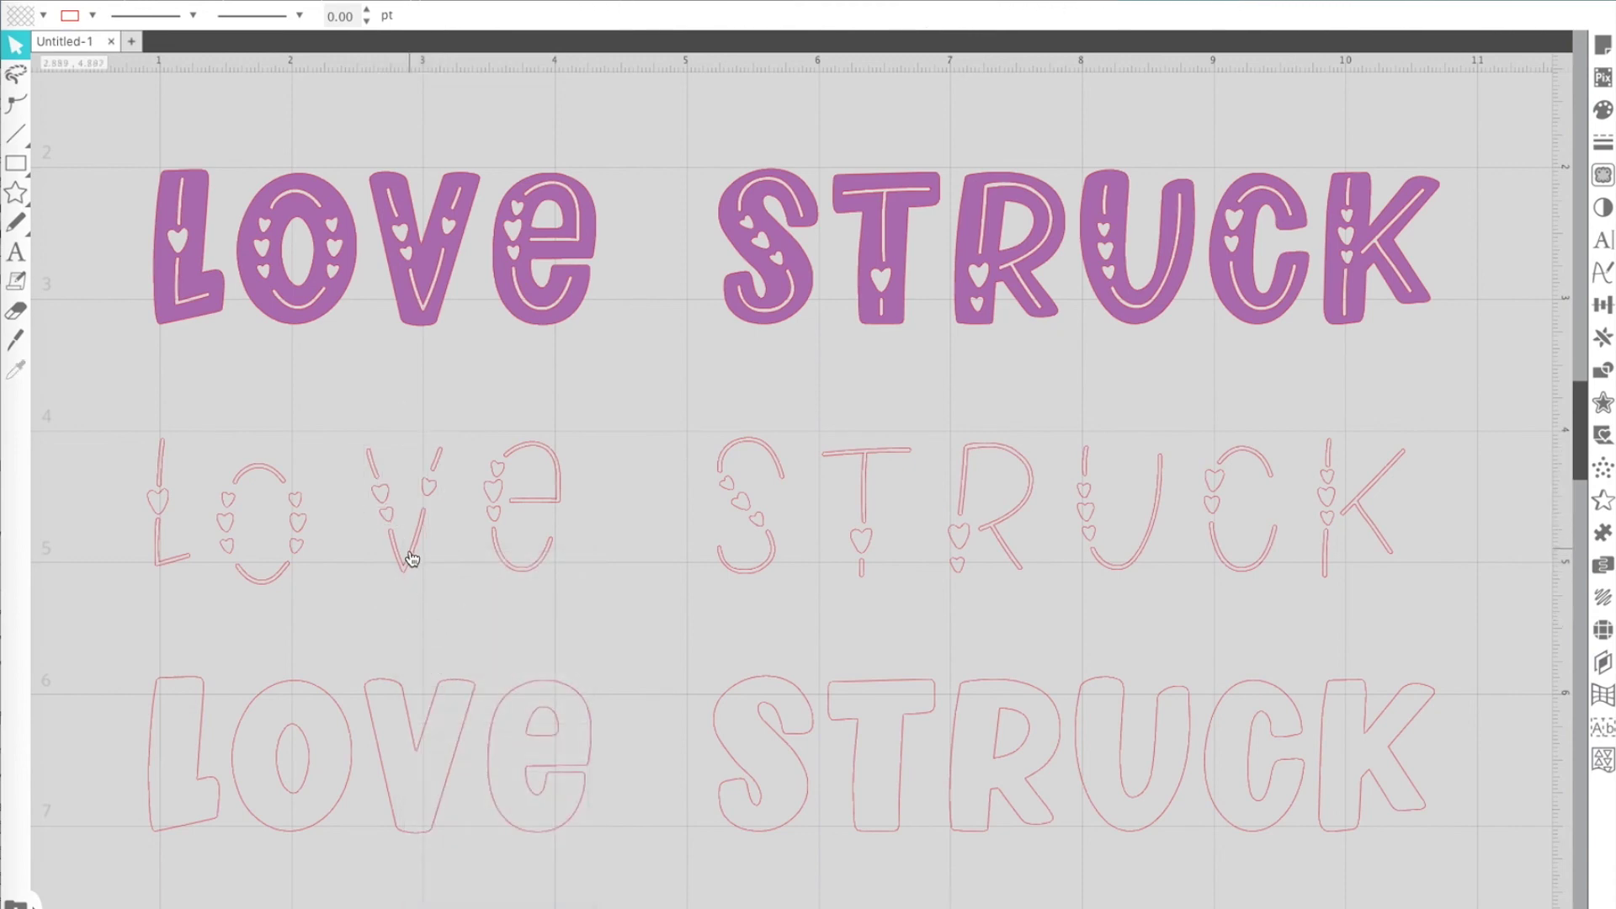
{"action": "left_click_drag", "start_coordinate": [410, 557], "coordinate": [375, 532]}
{"action": "left_click", "coordinate": [513, 581]}
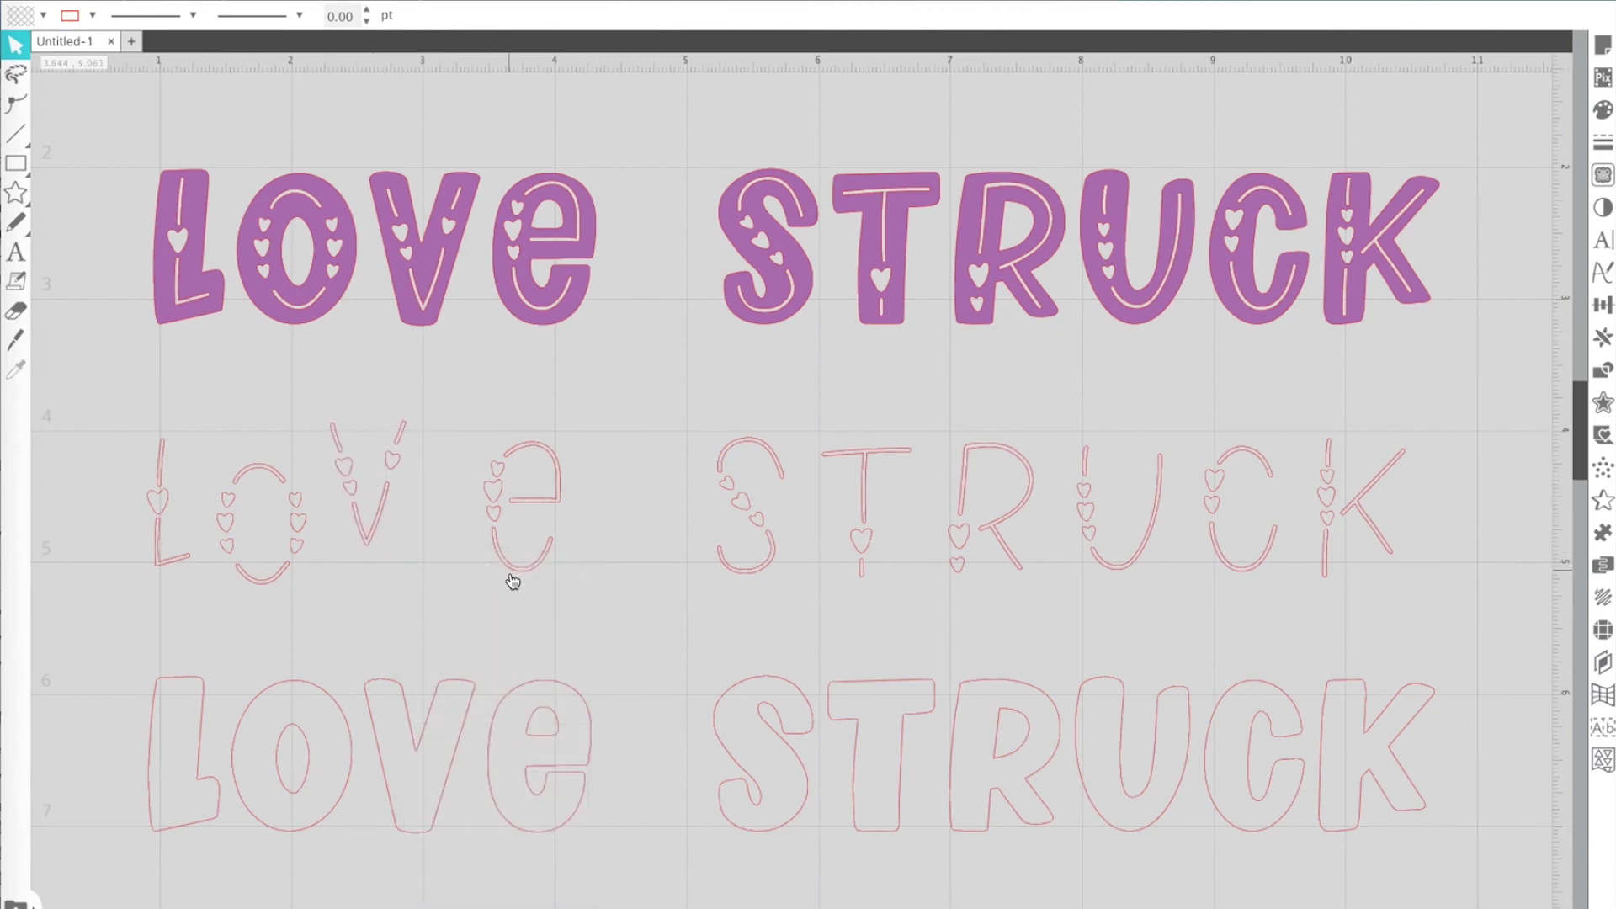
Step: Make the e's strokes and hearts a compound path and move it closer to the V
{"action": "left_click", "coordinate": [504, 439]}
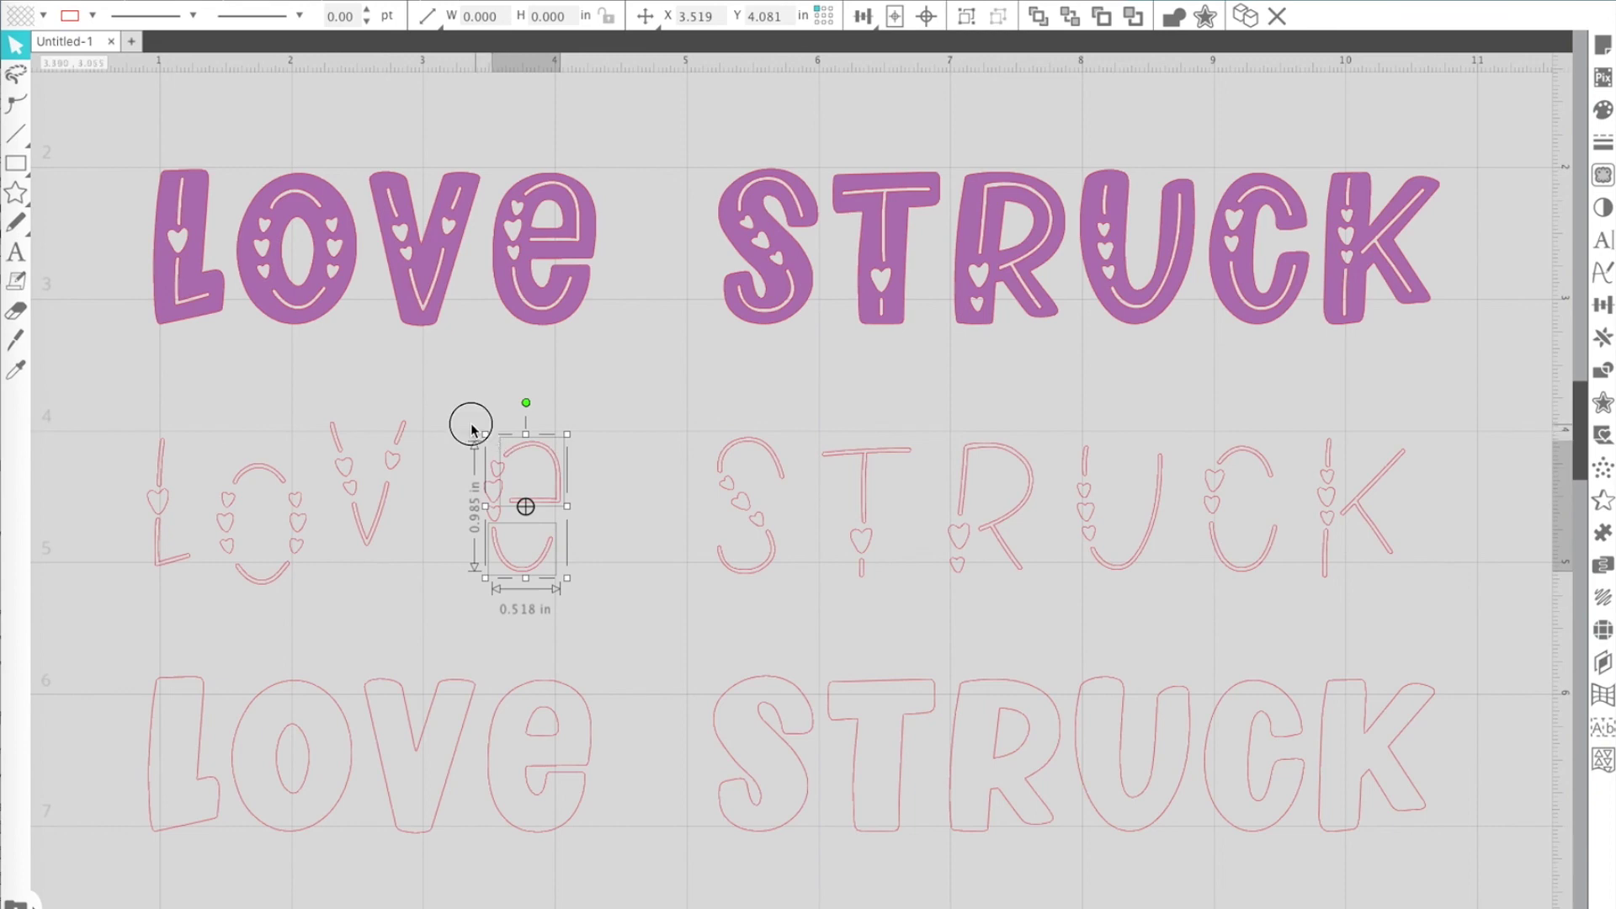
{"action": "left_click_drag", "start_coordinate": [468, 418], "coordinate": [570, 613]}
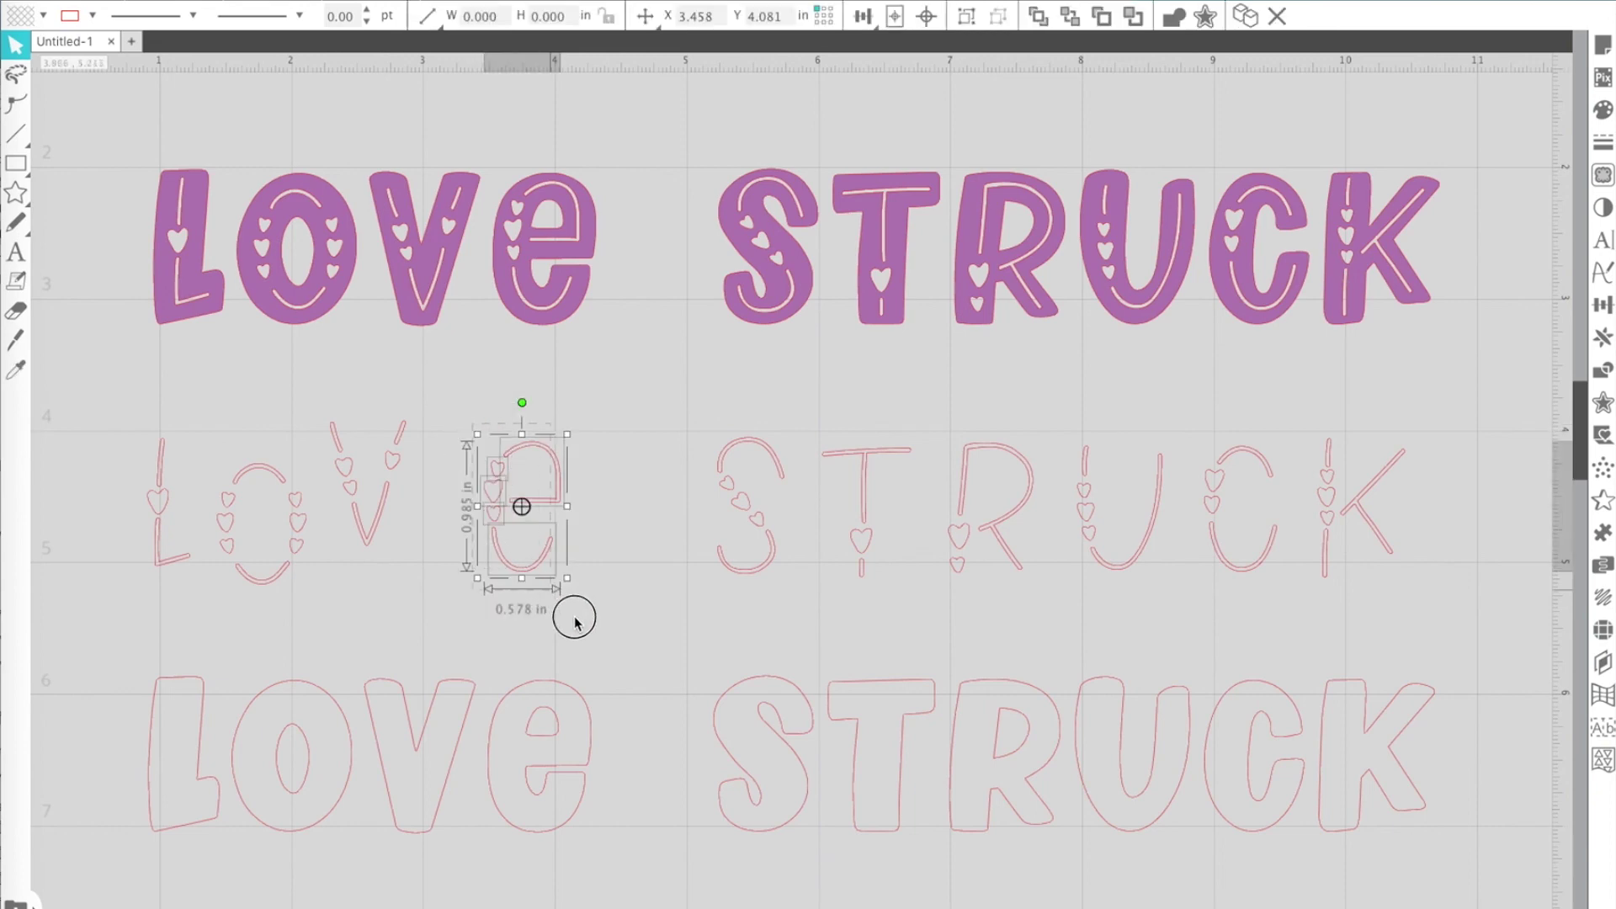
{"action": "right_click", "coordinate": [536, 562]}
{"action": "left_click", "coordinate": [600, 904]}
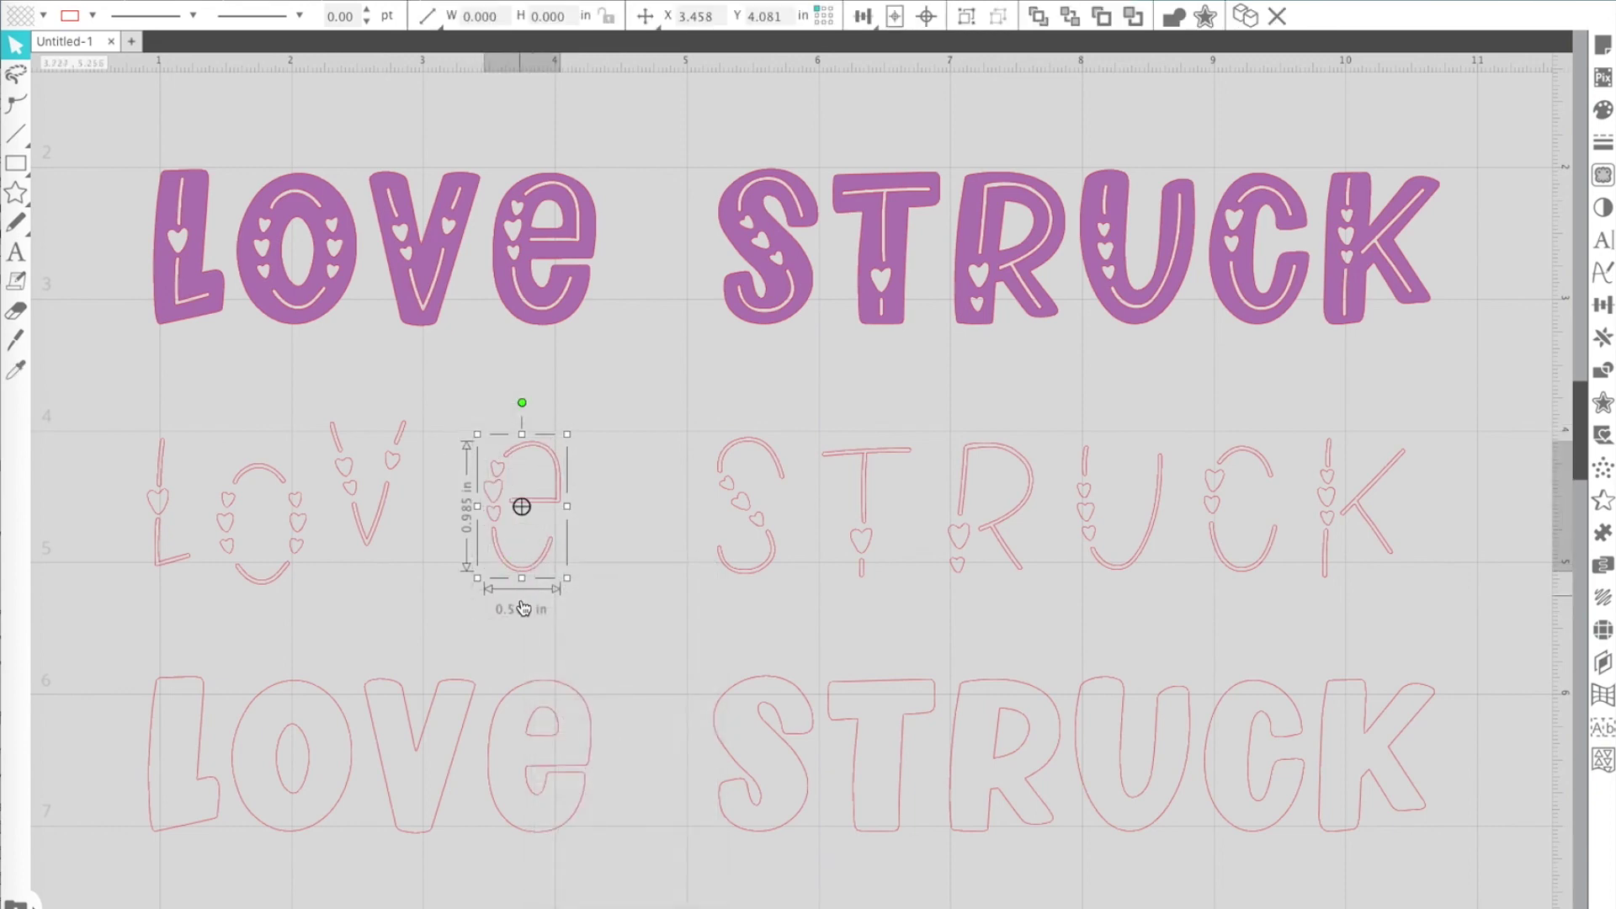
{"action": "left_click", "coordinate": [522, 582]}
{"action": "left_click_drag", "start_coordinate": [522, 577], "coordinate": [469, 569]}
Step: Combine all the STRUCK detail strokes into one compound path, then select the whole row
{"action": "left_click_drag", "start_coordinate": [694, 502], "coordinate": [1443, 606]}
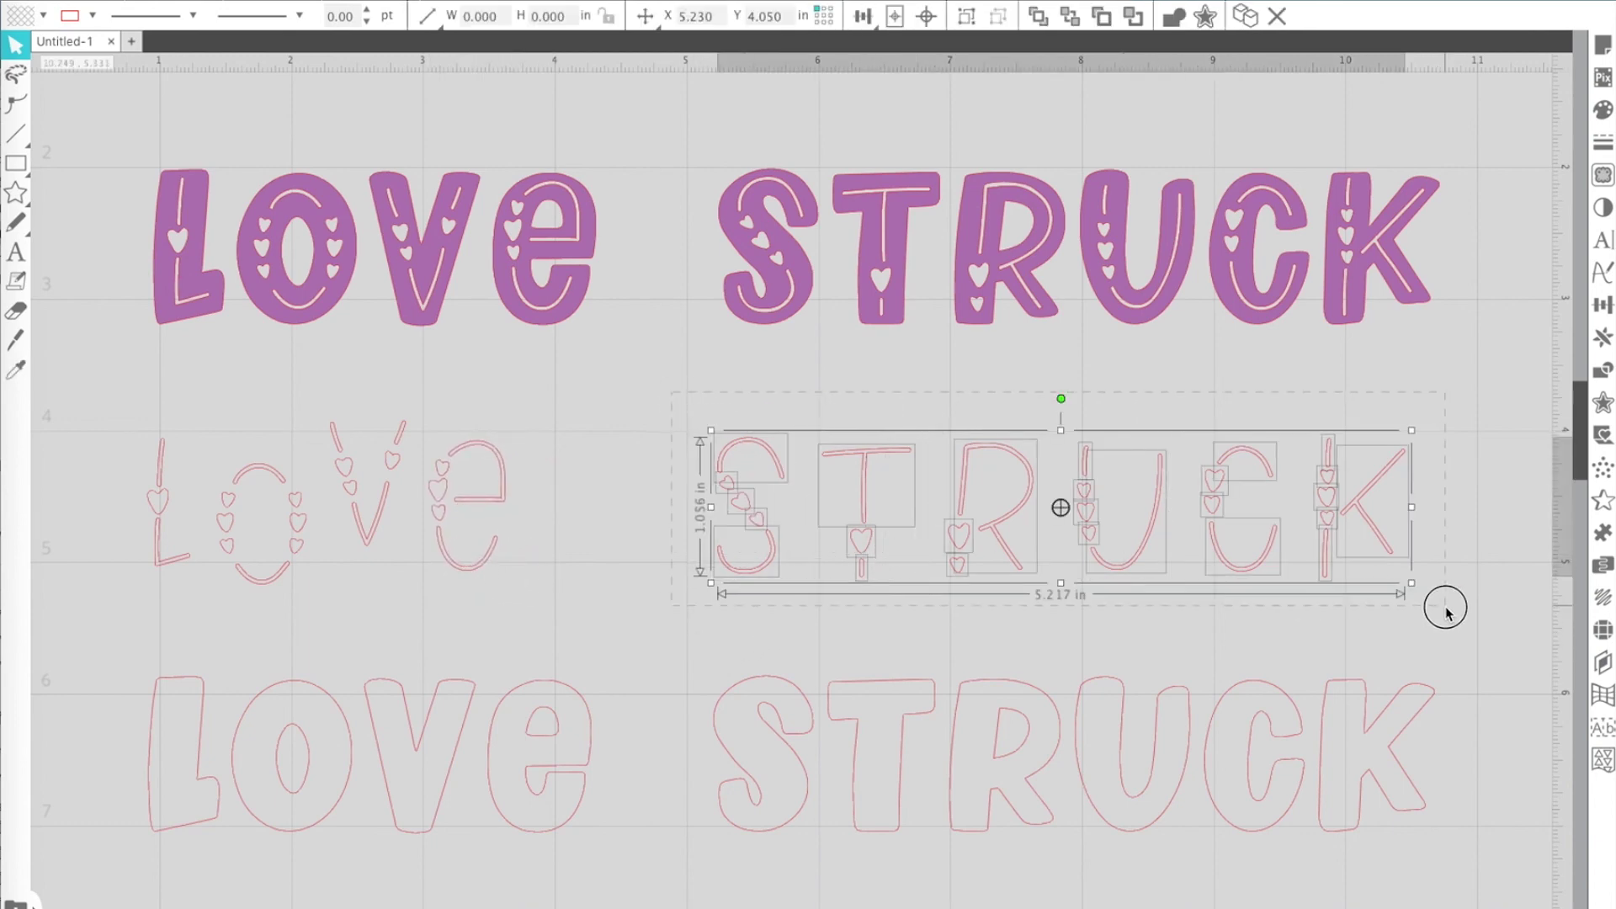
{"action": "right_click", "coordinate": [1320, 562]}
{"action": "left_click", "coordinate": [1342, 903]}
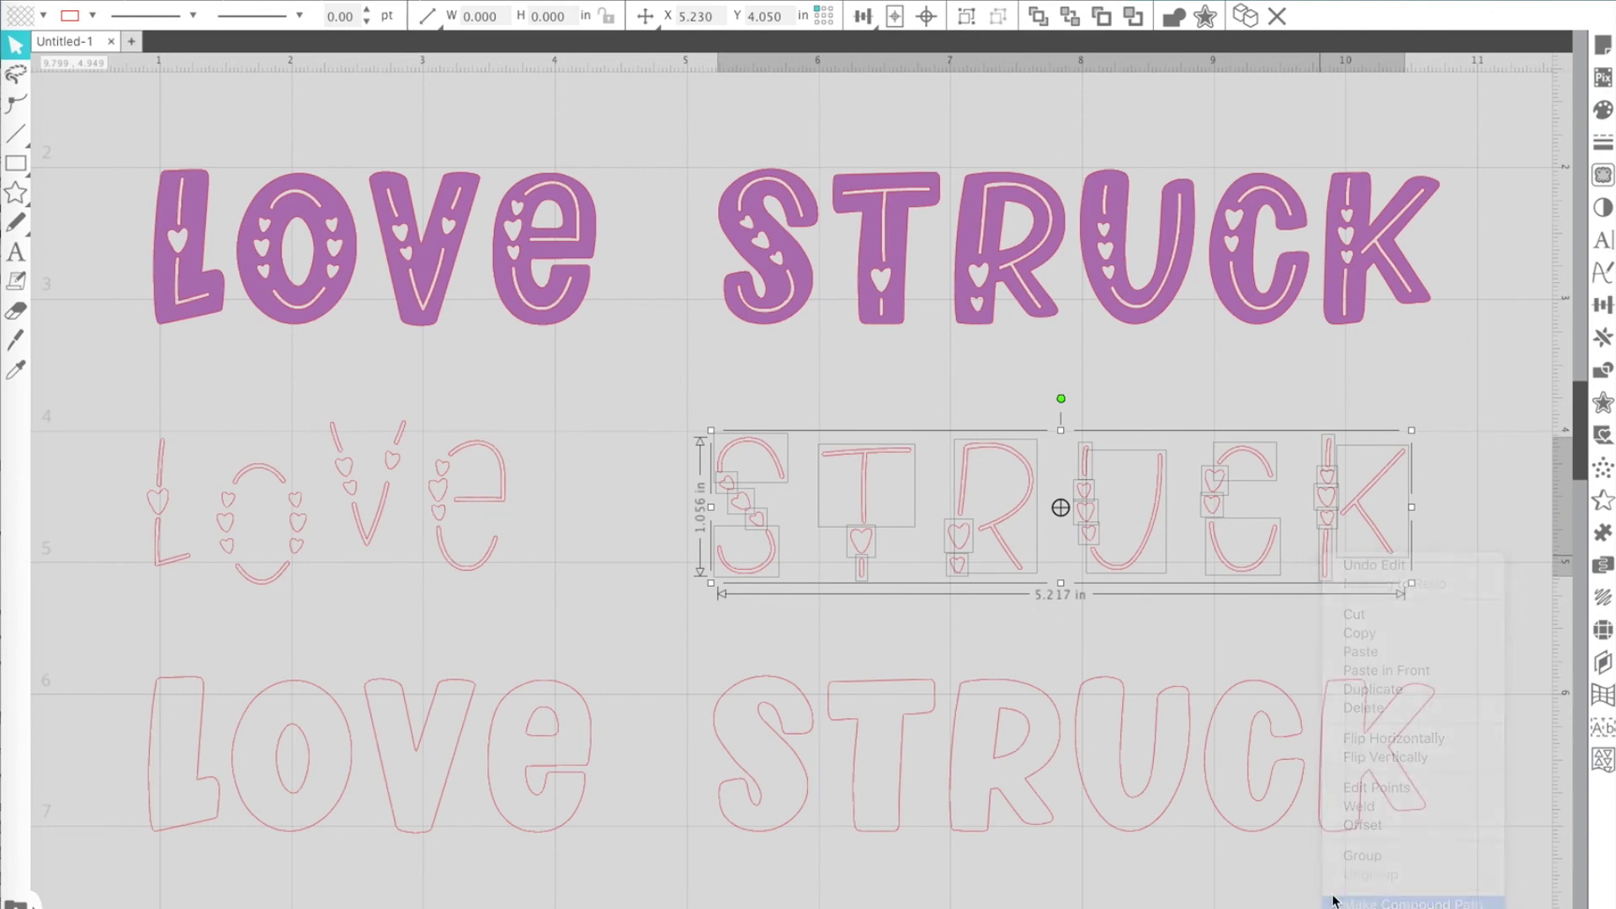
{"action": "left_click", "coordinate": [234, 615]}
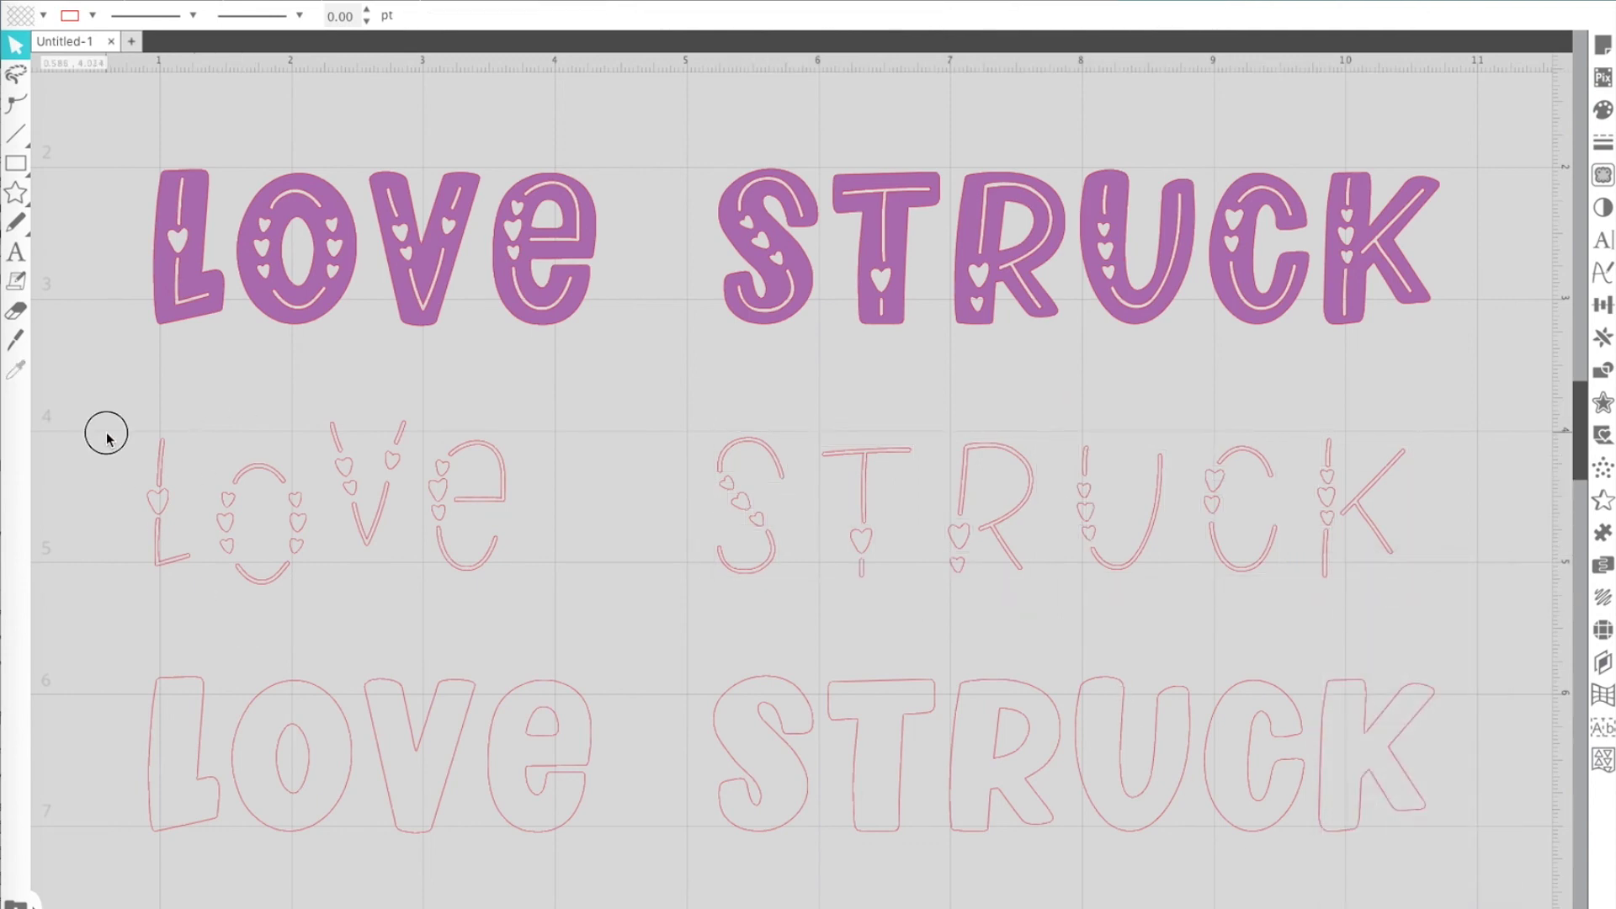
{"action": "left_click_drag", "start_coordinate": [106, 436], "coordinate": [1387, 556]}
Step: Pick red from the Fill Color palette for the middle detail row, magenta for the bottom outlines
{"action": "left_click", "coordinate": [42, 17]}
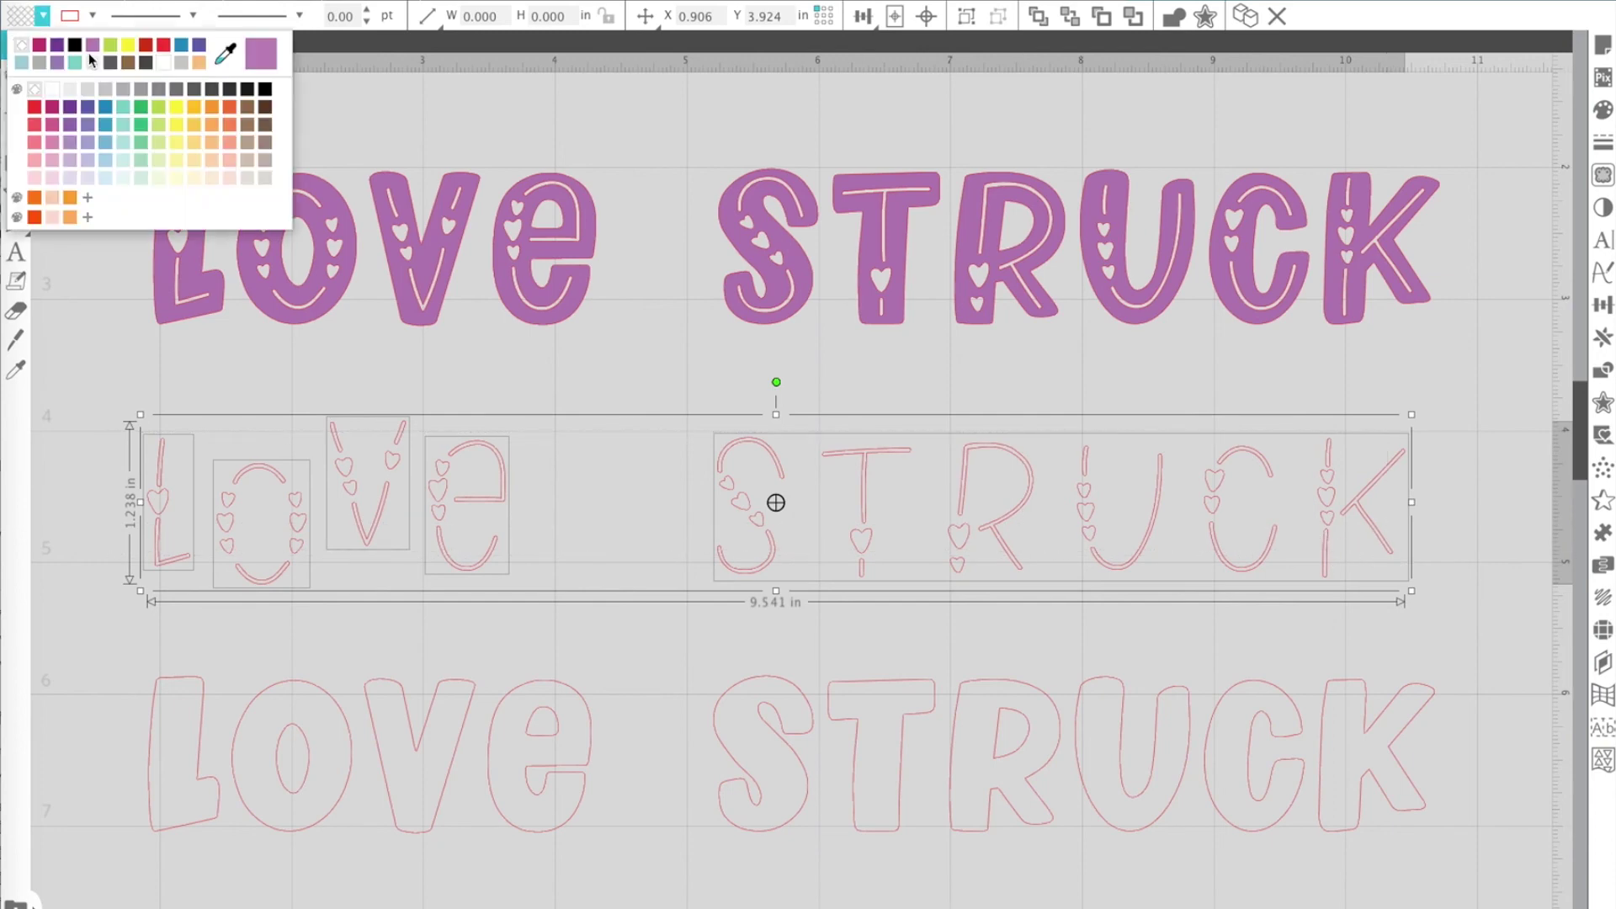
{"action": "left_click", "coordinate": [143, 47]}
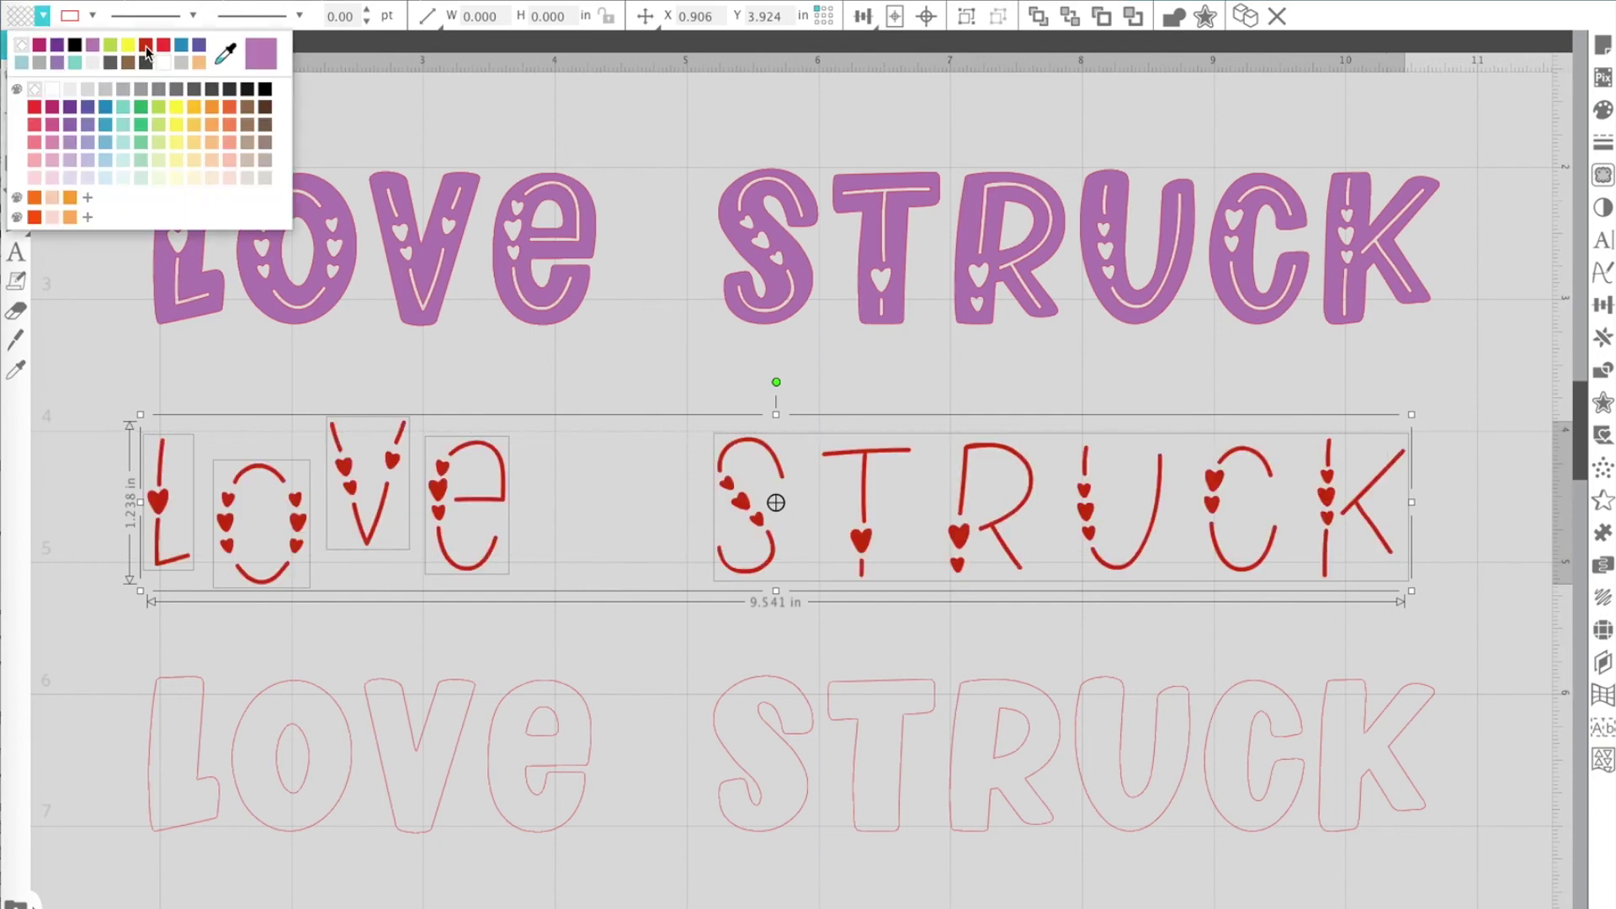
{"action": "left_click", "coordinate": [280, 838]}
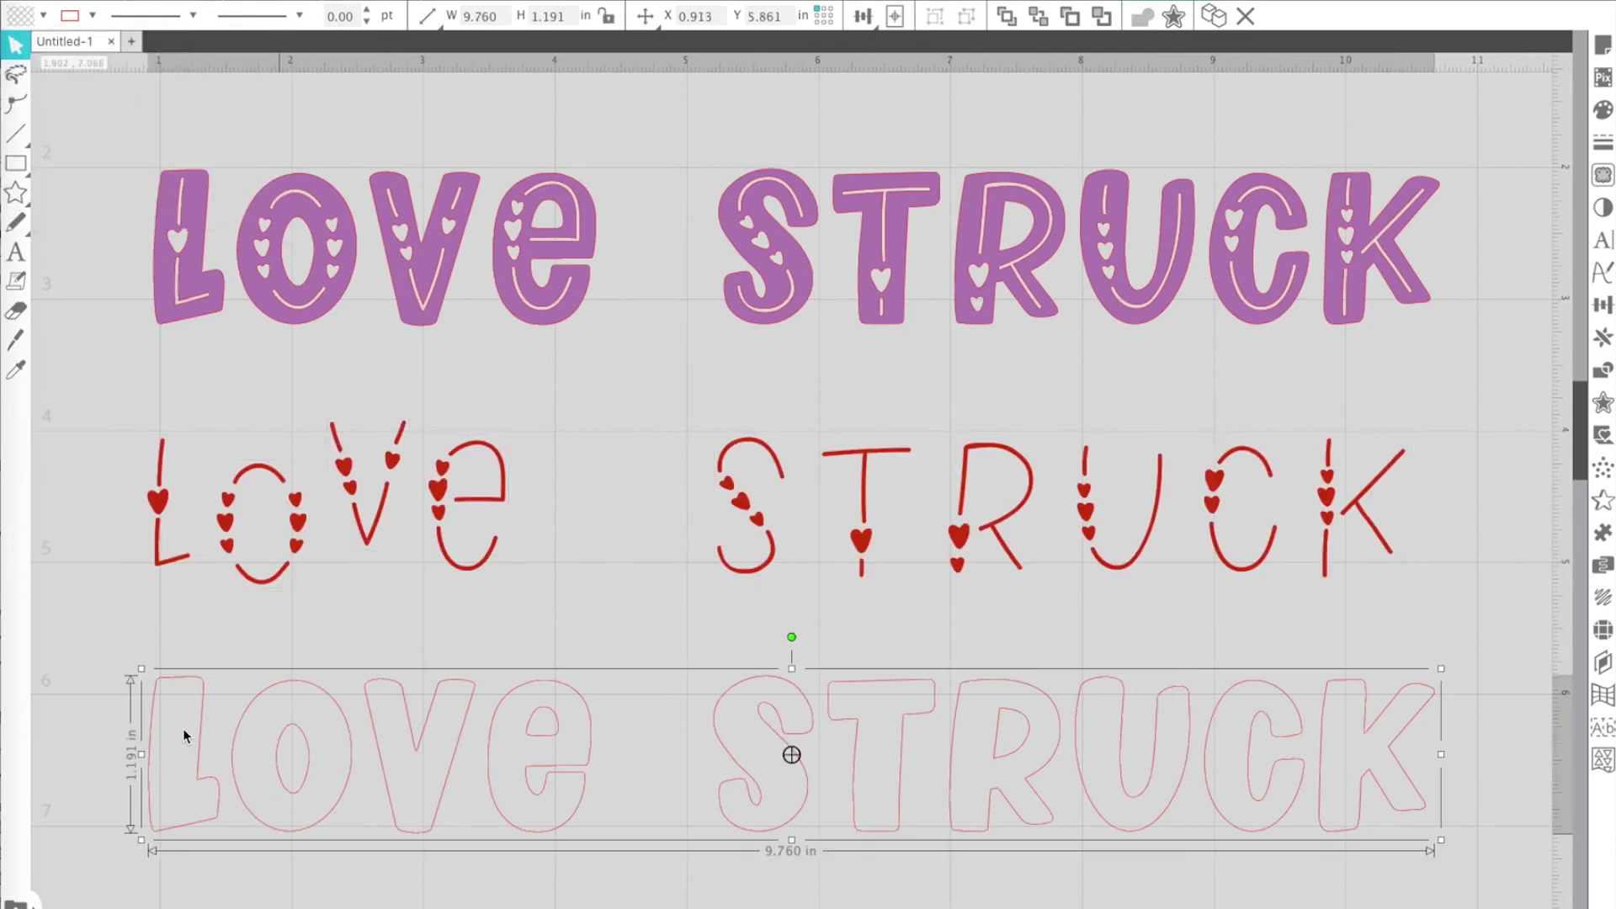
{"action": "left_click", "coordinate": [42, 17]}
{"action": "left_click", "coordinate": [49, 102]}
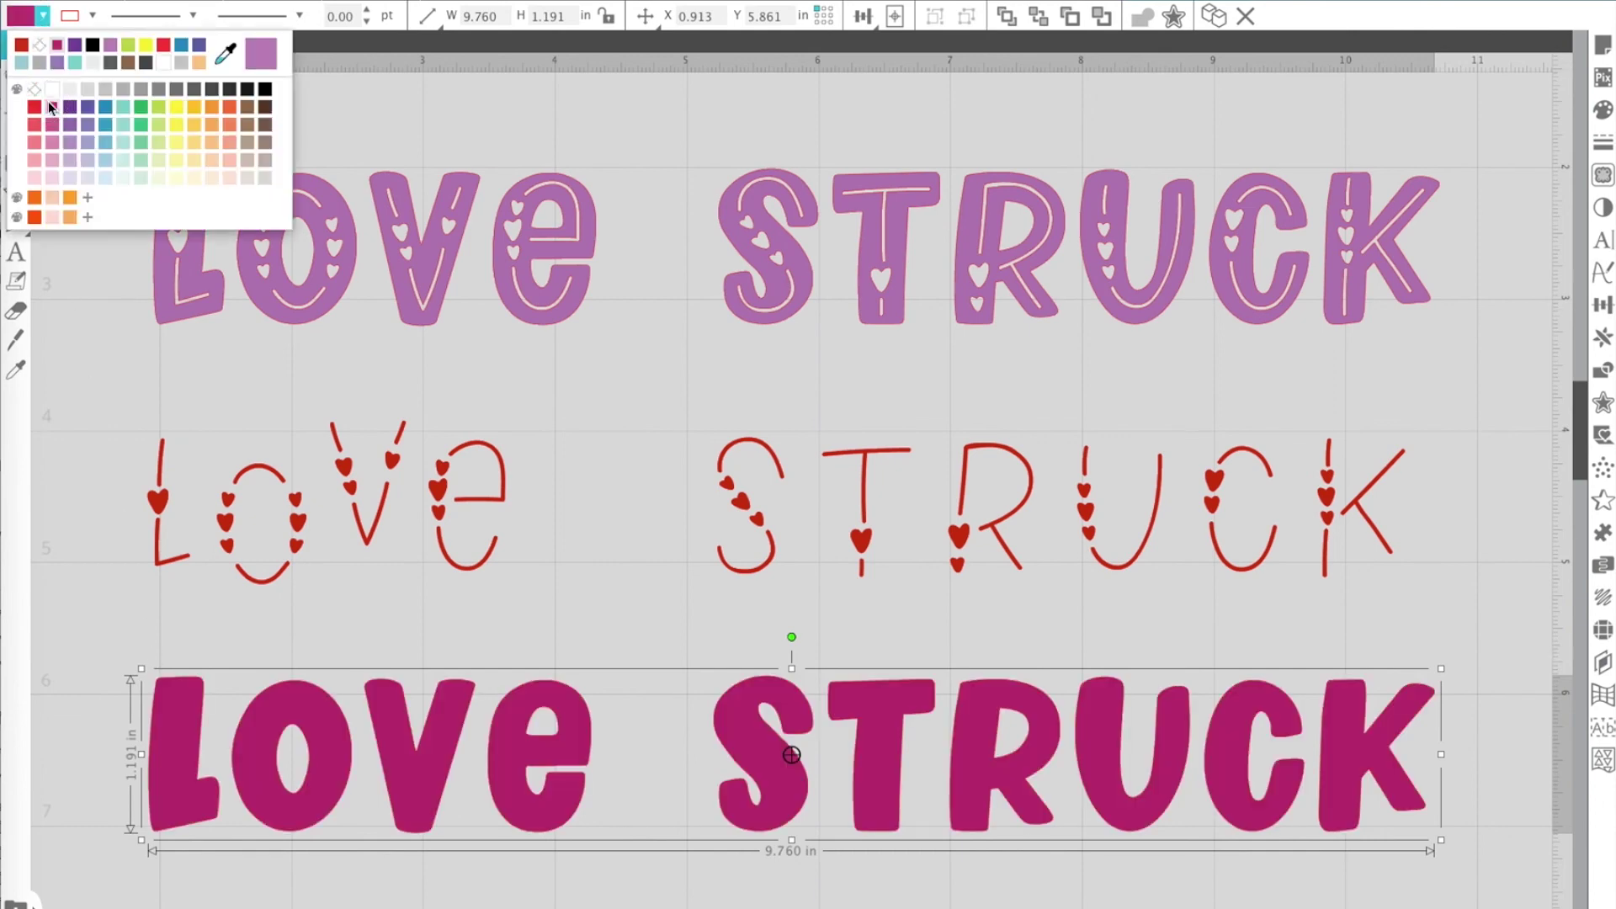